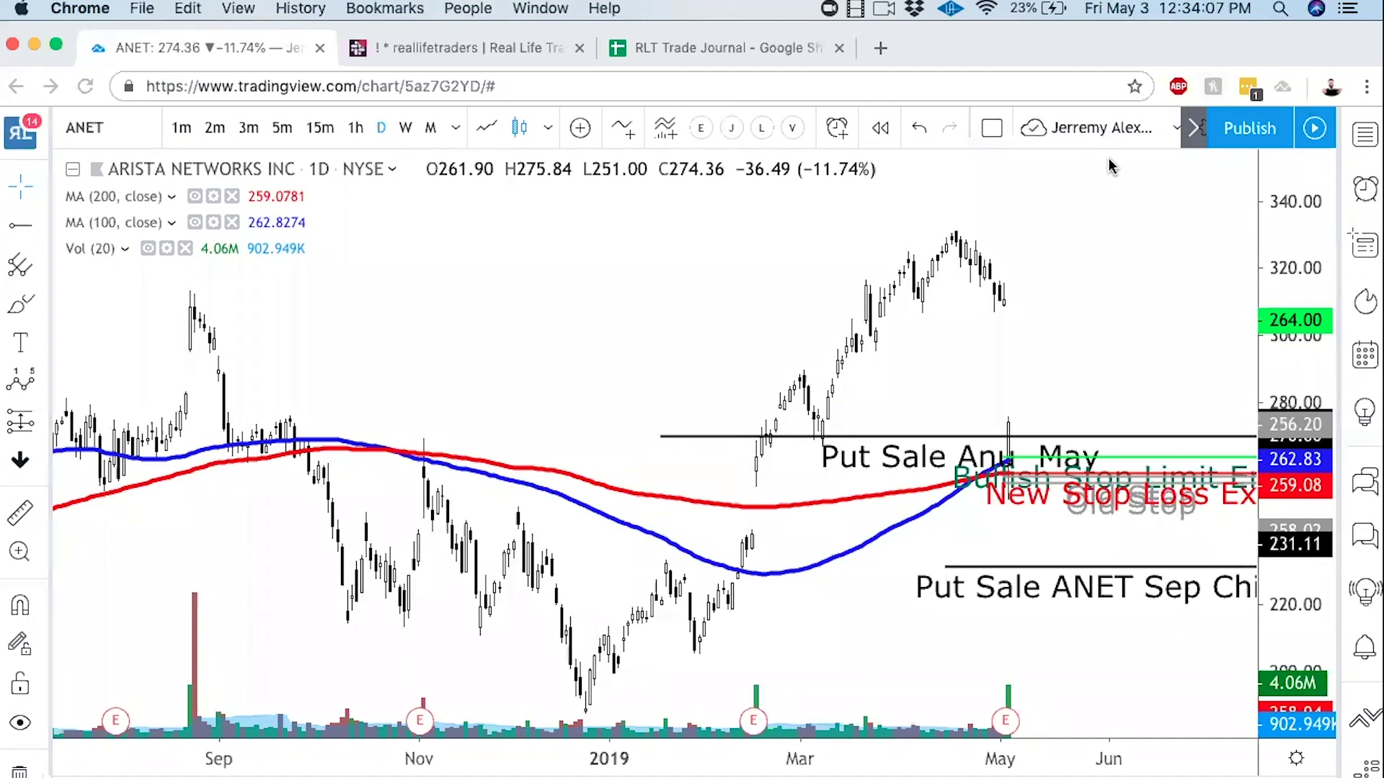
Step: Type the label 'ISLAND REVERSALS' above the chart, fixing the typo
left_click(382, 227)
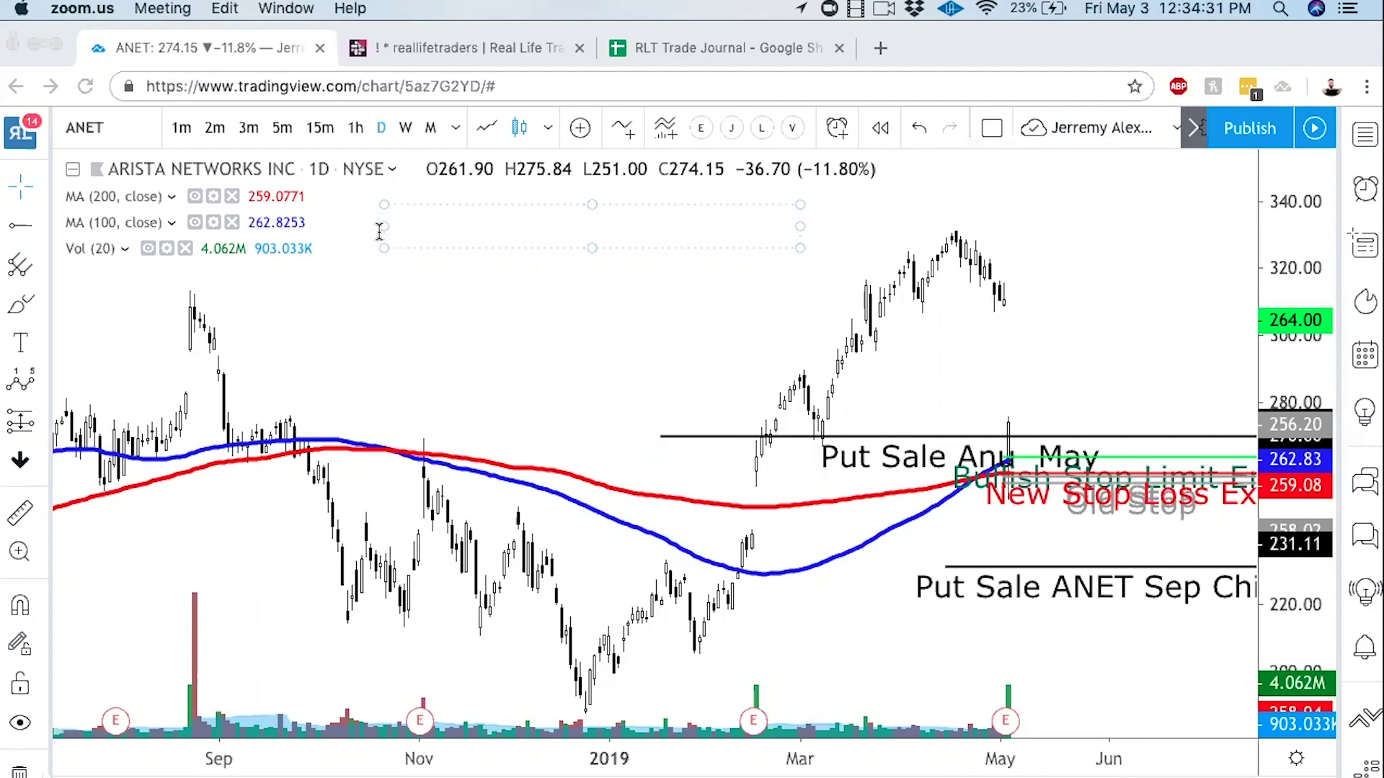
type("ISLAN")
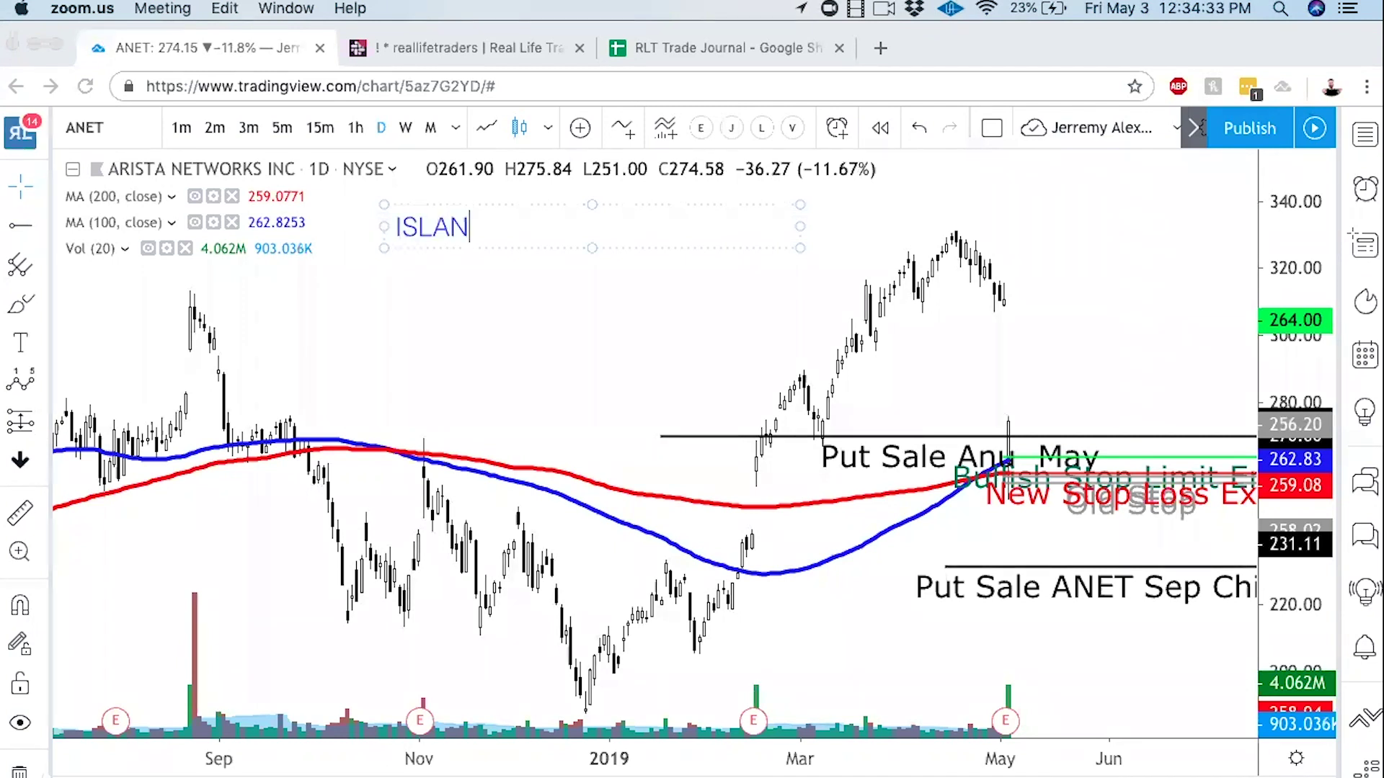
type("D REVERSA")
key("BackSpace")
type("SALS")
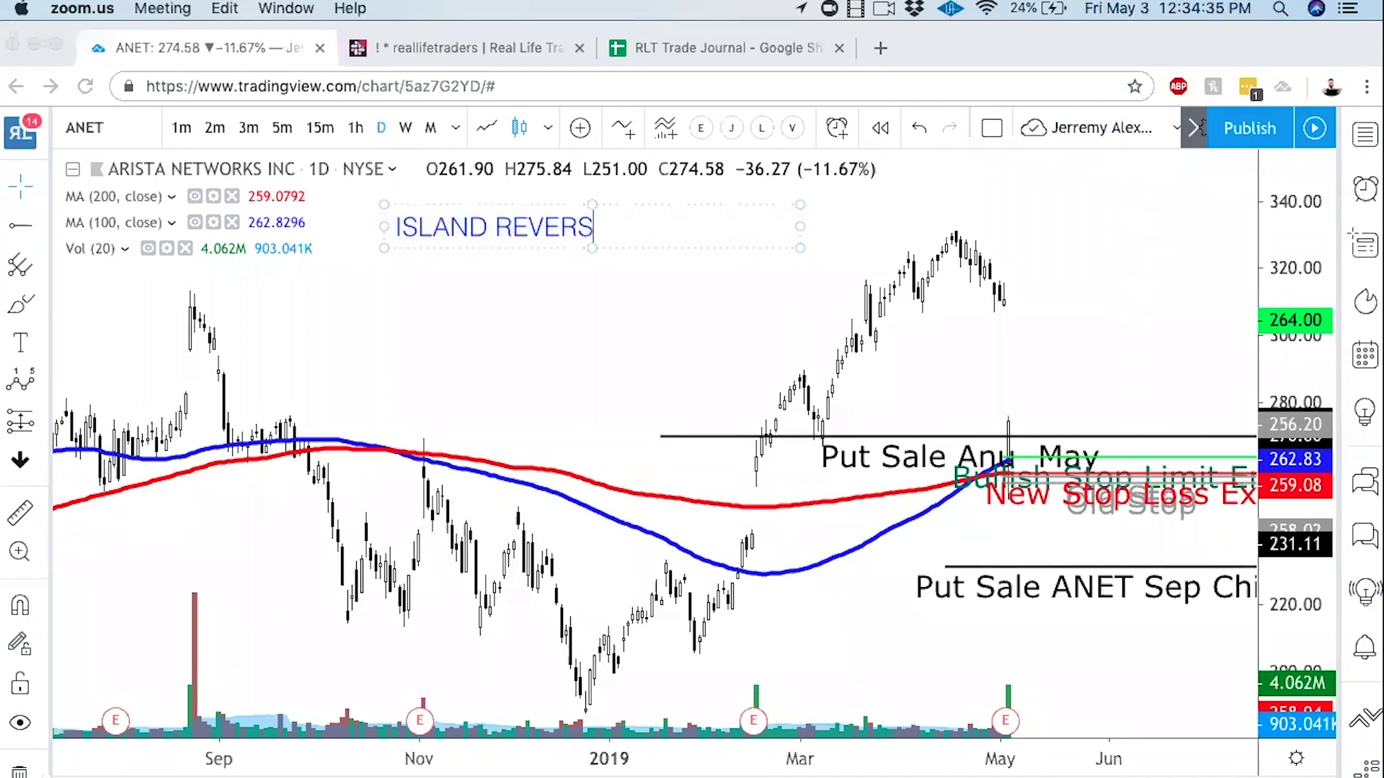
left_click(392, 357)
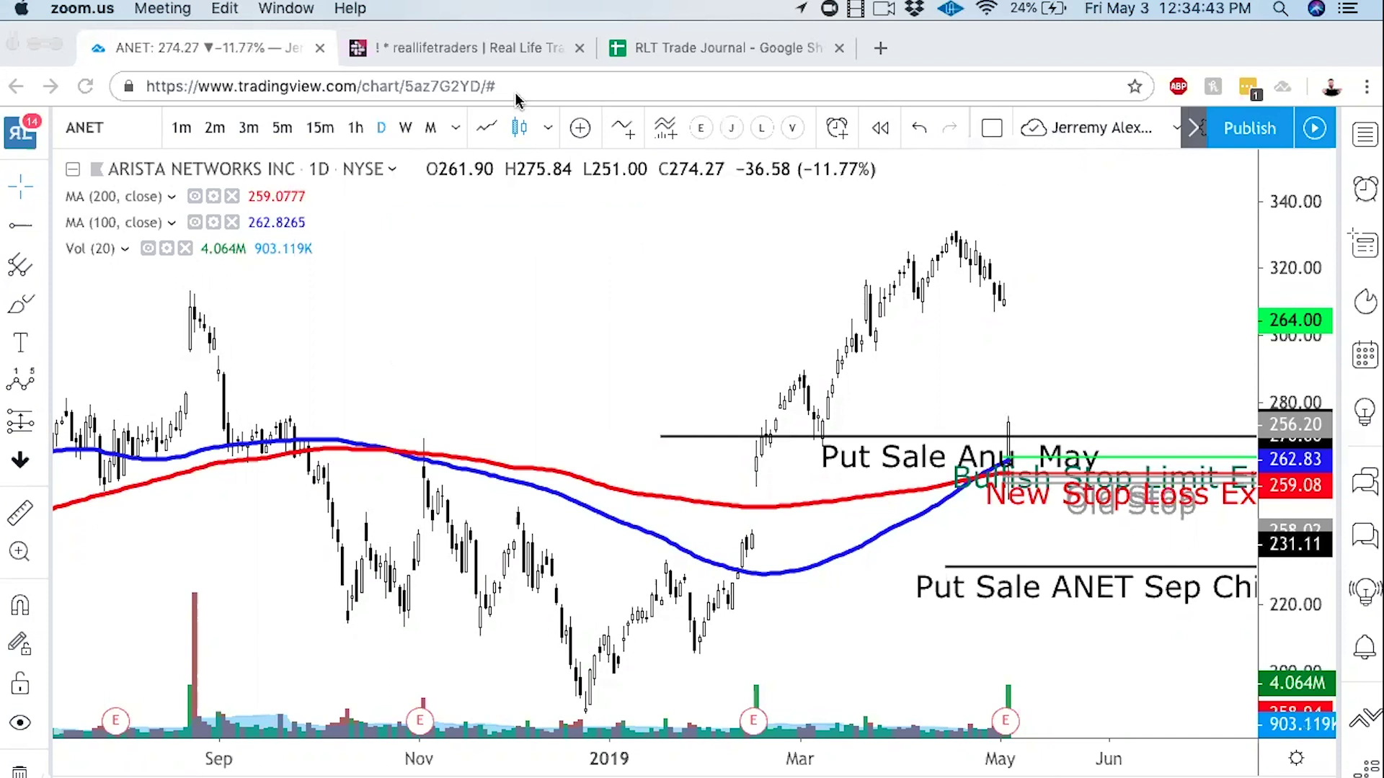
Step: Write 'Bearish Island Reversal' and 'Bullish Island Reversal' on two lines in the empty area past the latest candles
left_click(707, 287)
left_click_drag(632, 288, 411, 288)
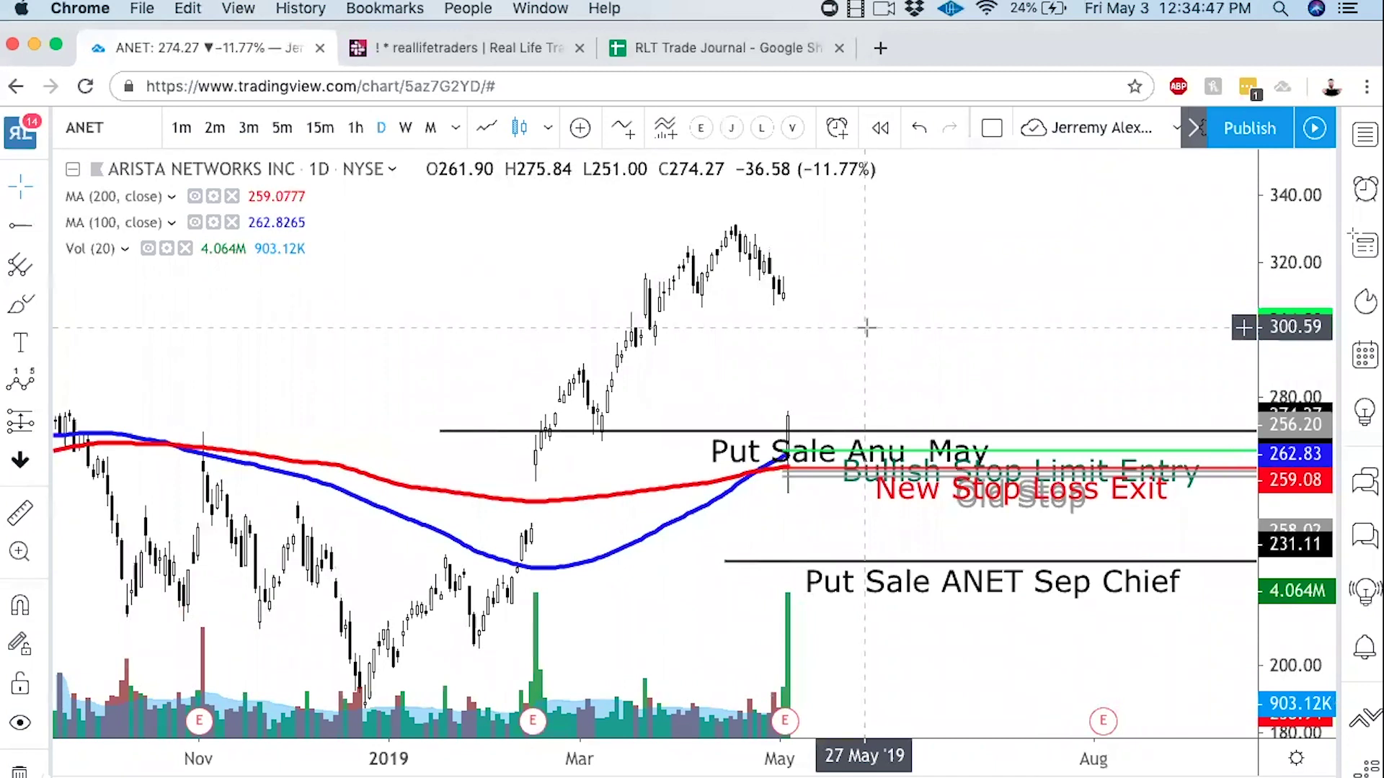
left_click_drag(855, 238, 318, 639)
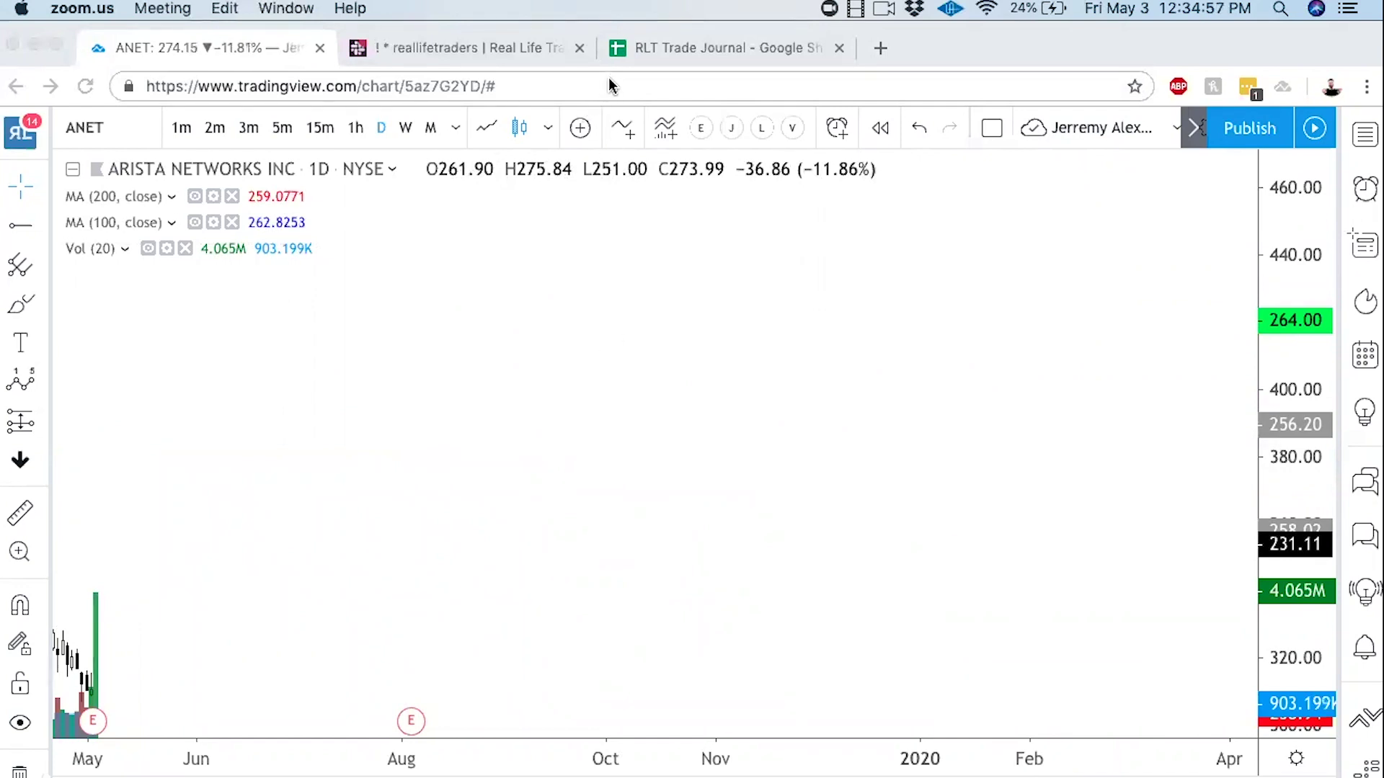
left_click(391, 242)
type("Bearish ")
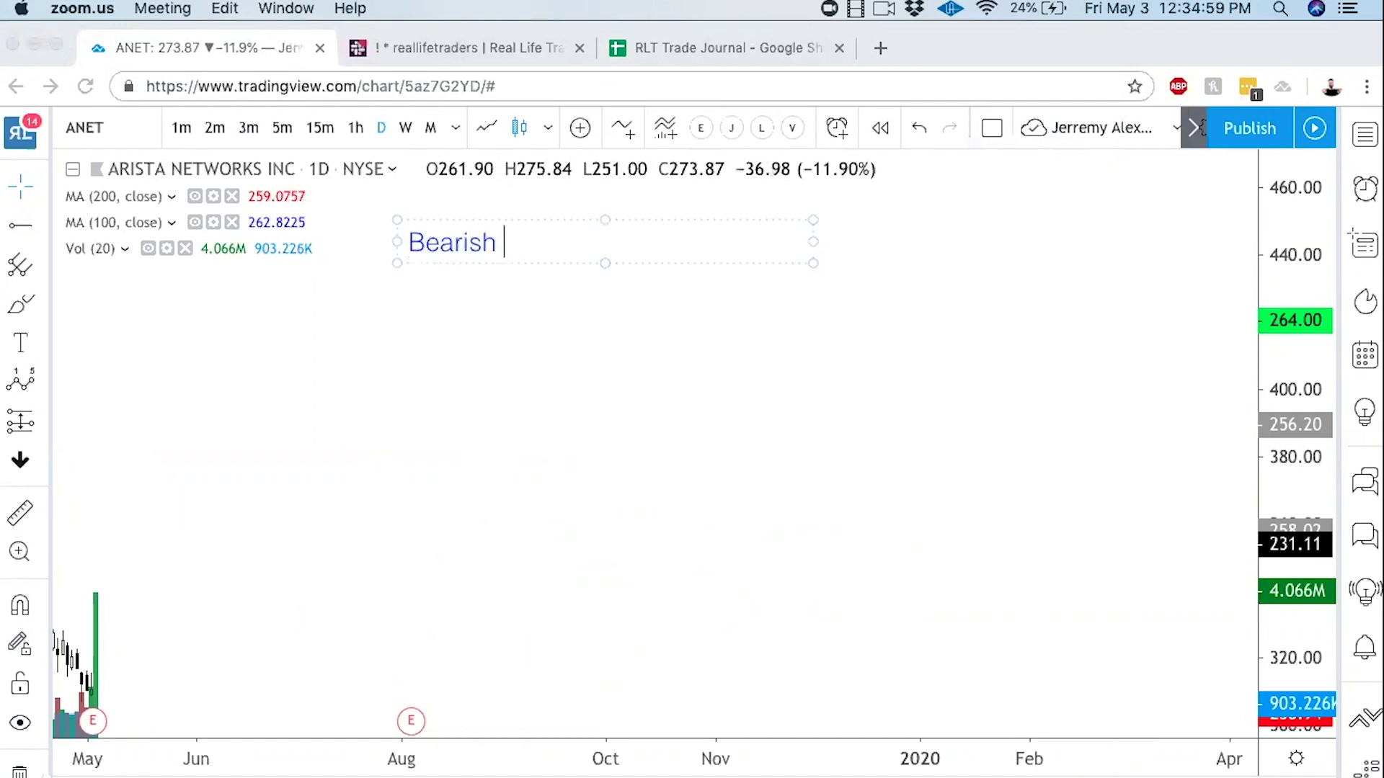
type("Island")
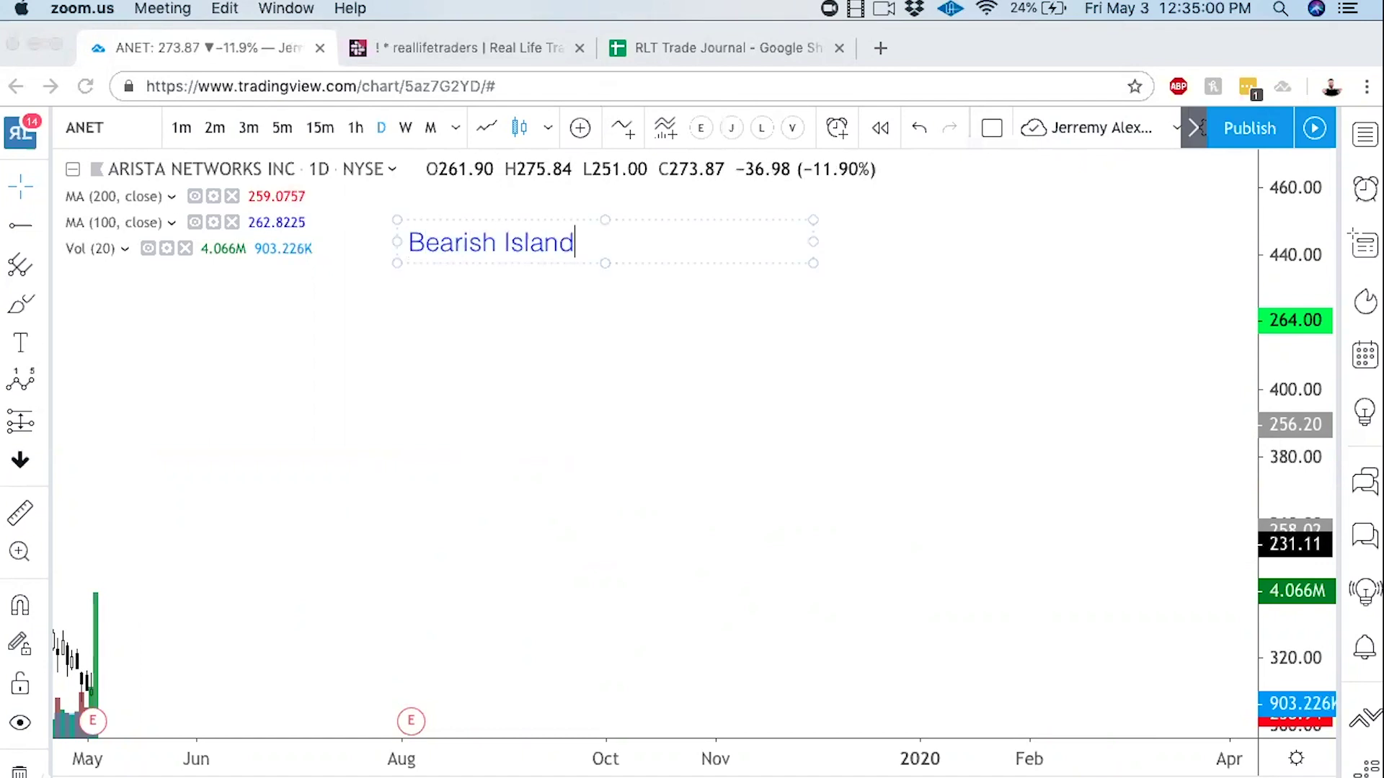
type(" Reversal")
key("Return")
type("Bullish Isl")
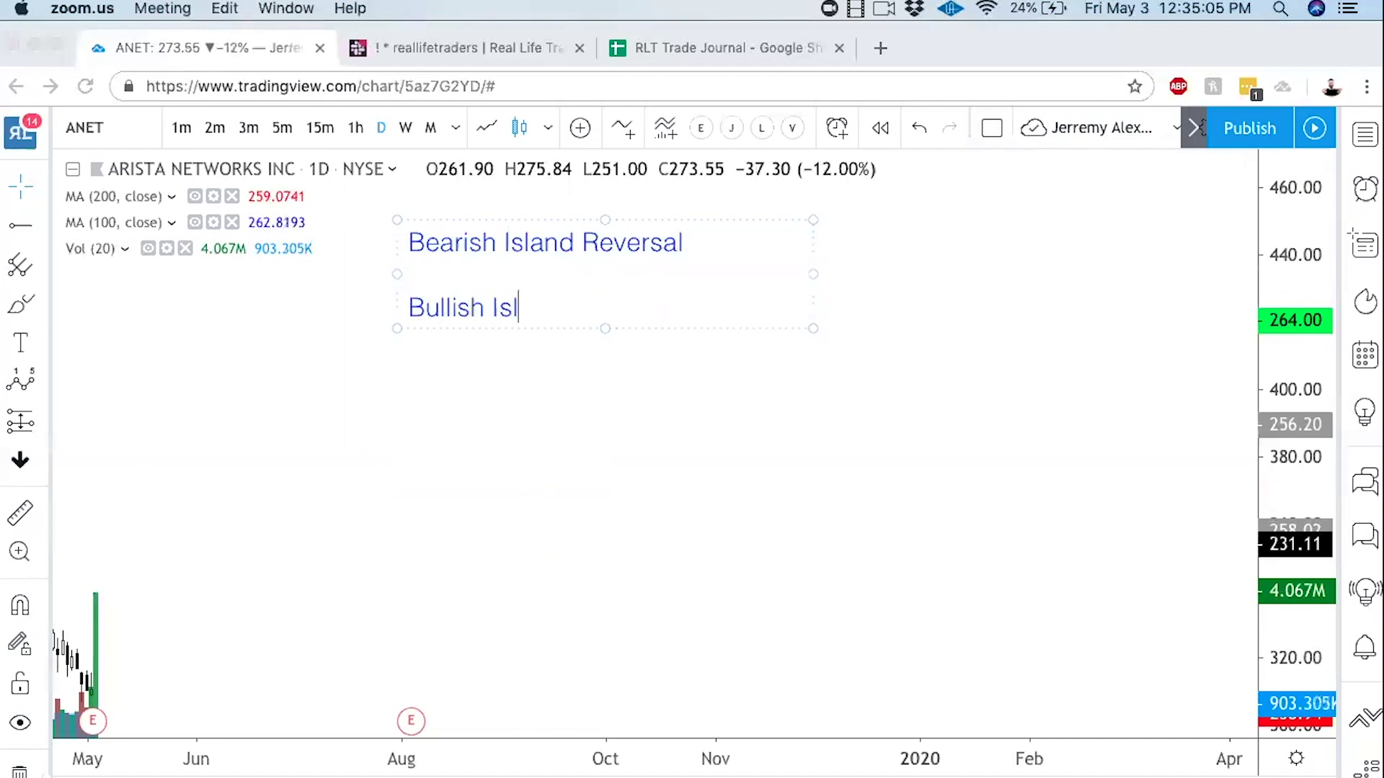
type("and Reversal")
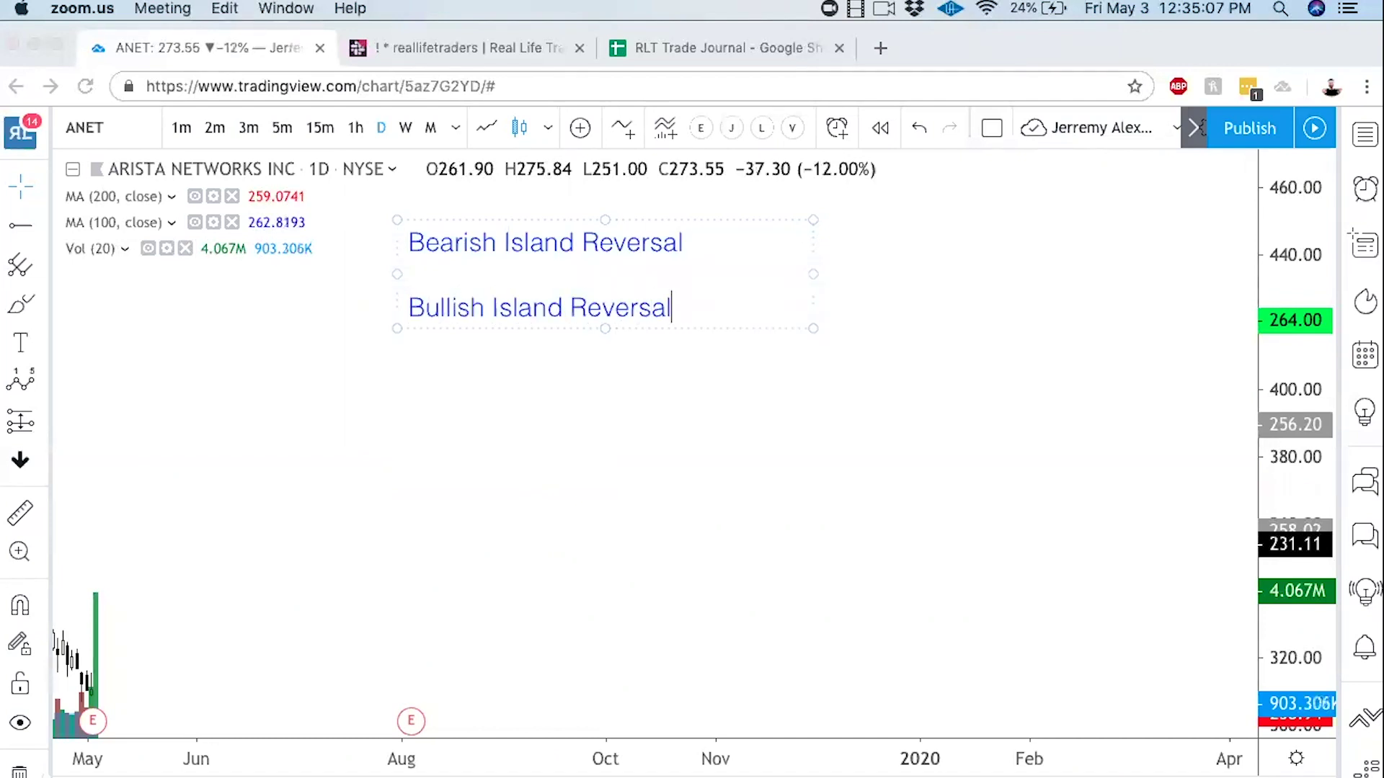
left_click(568, 441)
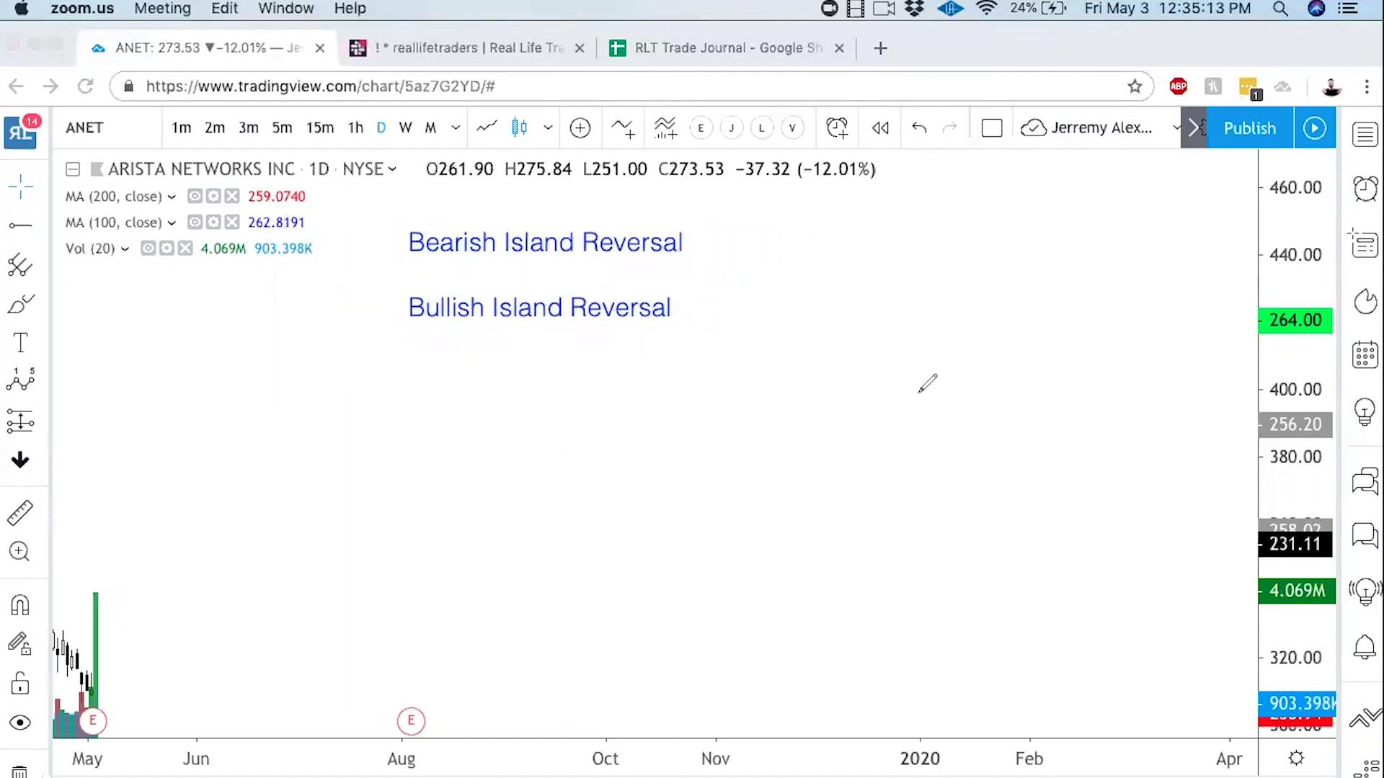
Step: Sketch the blue island rise, top and drop, a red gap line, and a green arrow from the Bearish label
left_click_drag(860, 430, 996, 288)
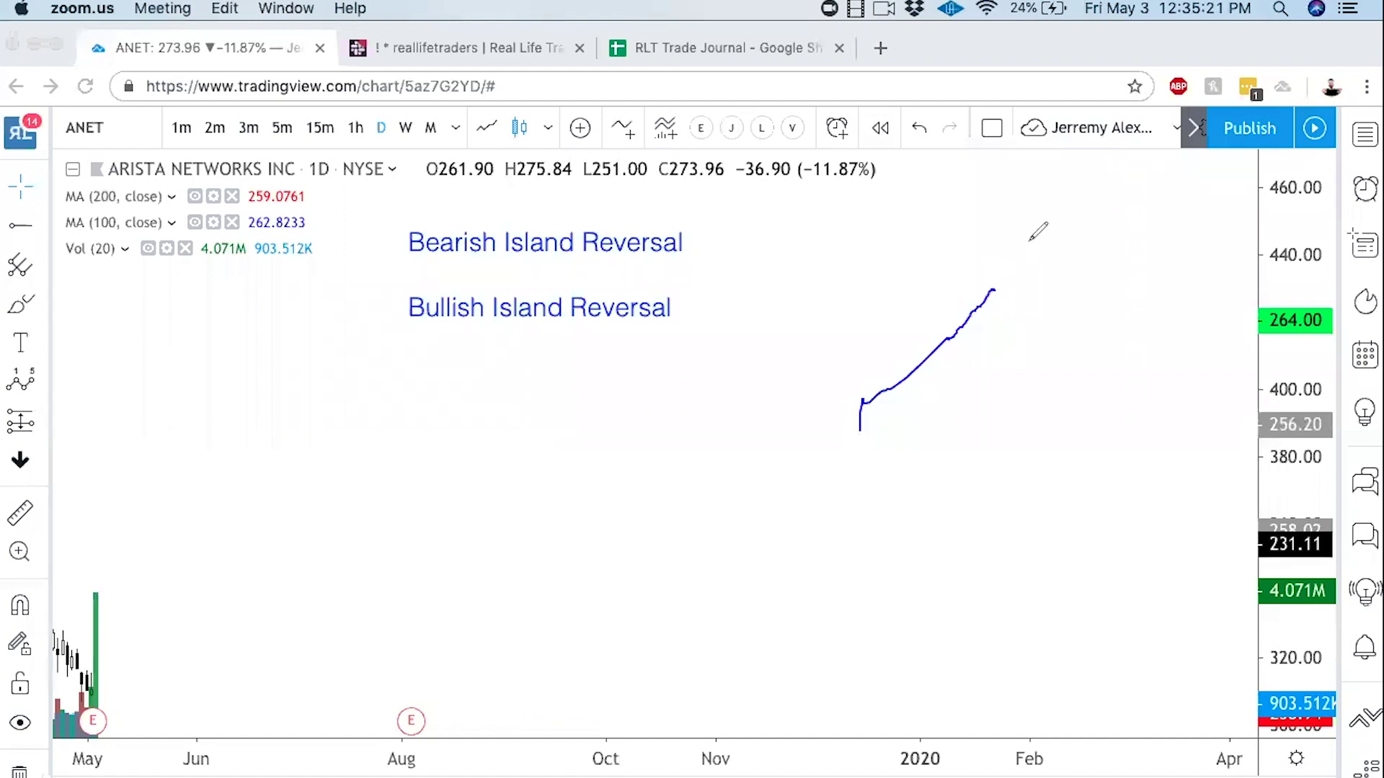
mouse_move(1022, 252)
left_mouse_down()
mouse_move(1049, 208)
mouse_move(1069, 204)
mouse_move(1115, 252)
left_mouse_up()
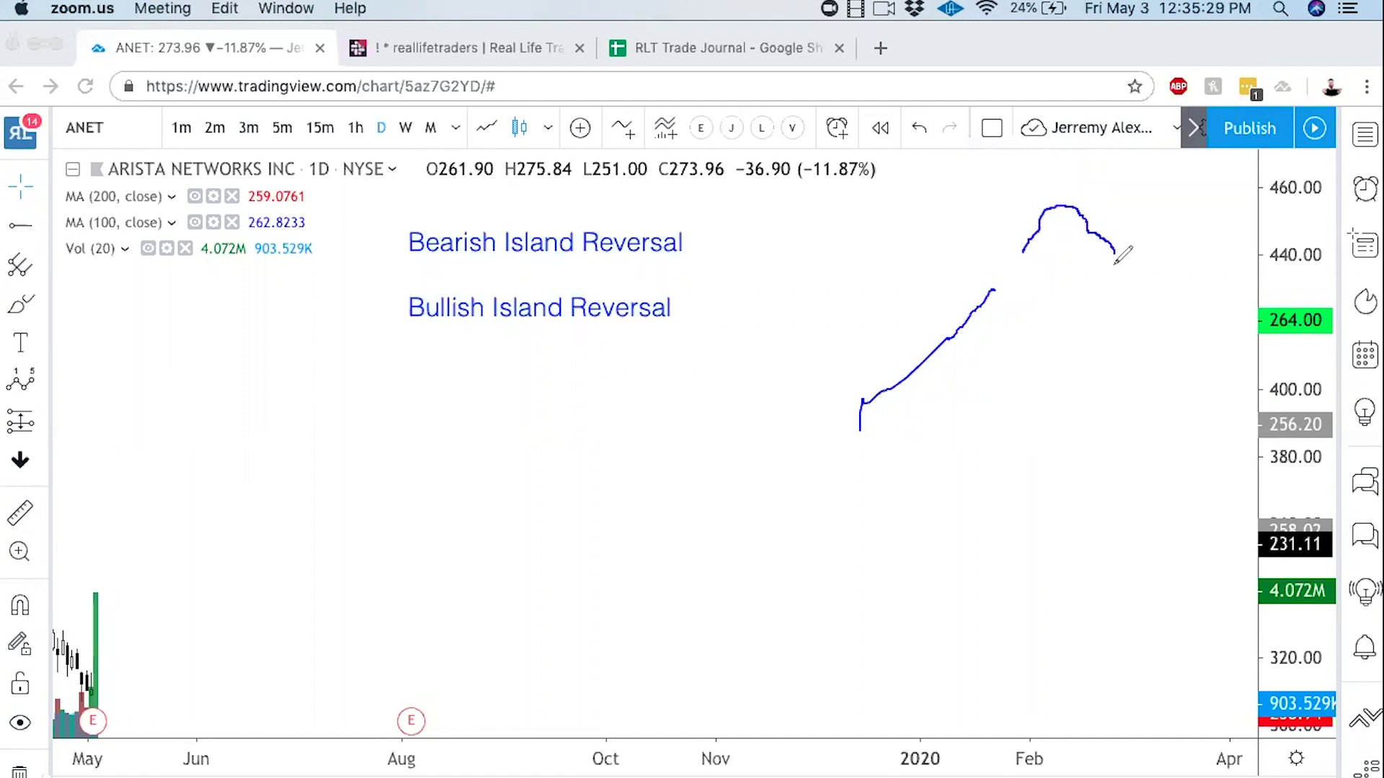
left_click_drag(1119, 294, 1129, 332)
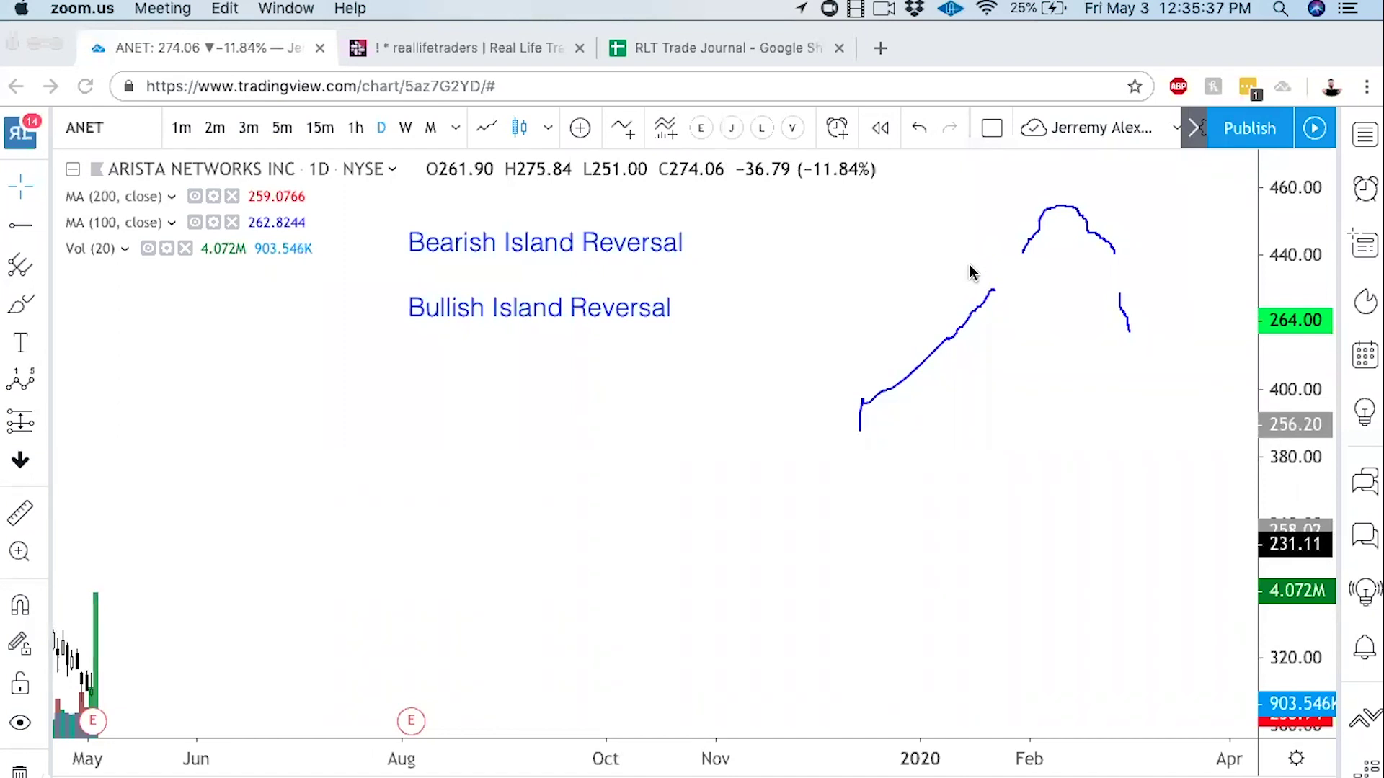
mouse_move(972, 272)
left_mouse_down()
mouse_move(1233, 261)
mouse_move(1205, 284)
left_mouse_up()
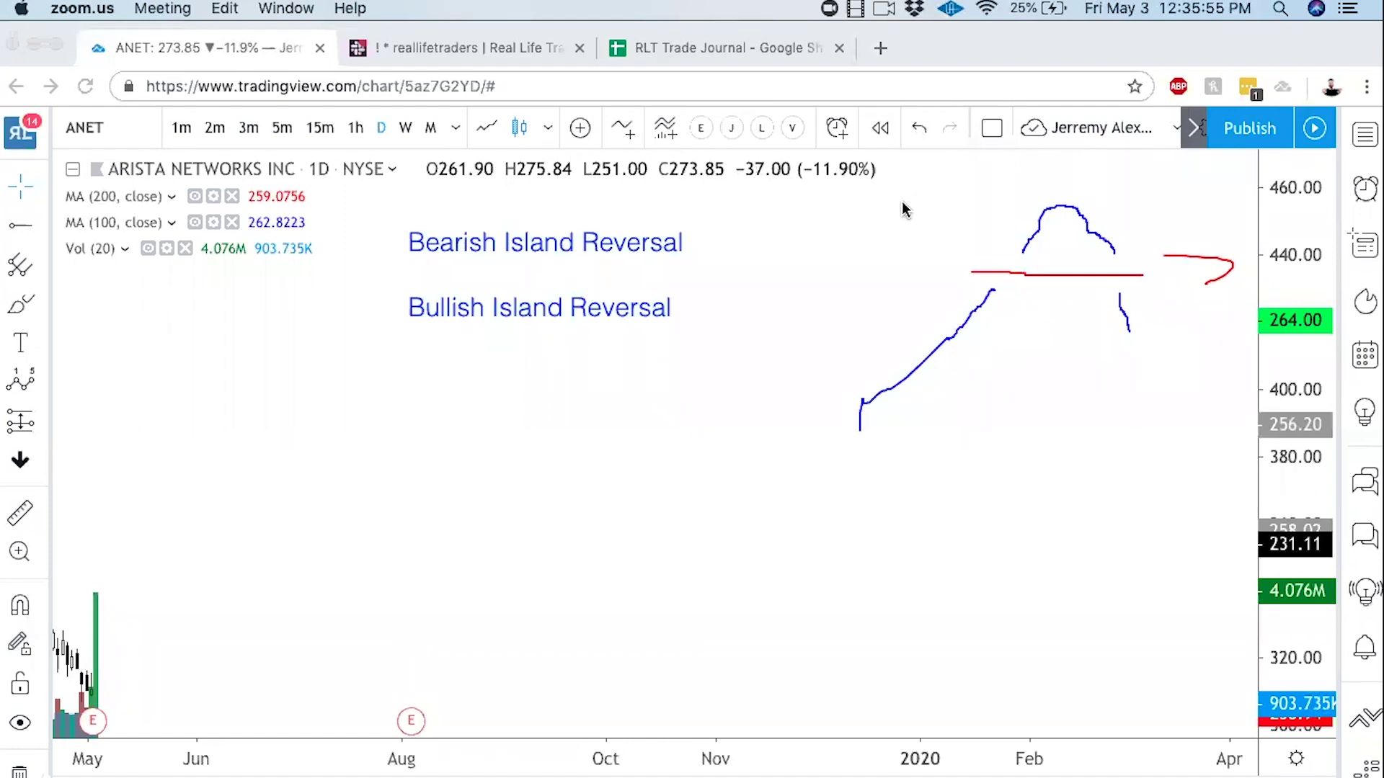
left_click_drag(704, 243, 993, 245)
Step: Add the note 'Time frame?' above the green arrow
left_click(711, 203)
type("Time frame?")
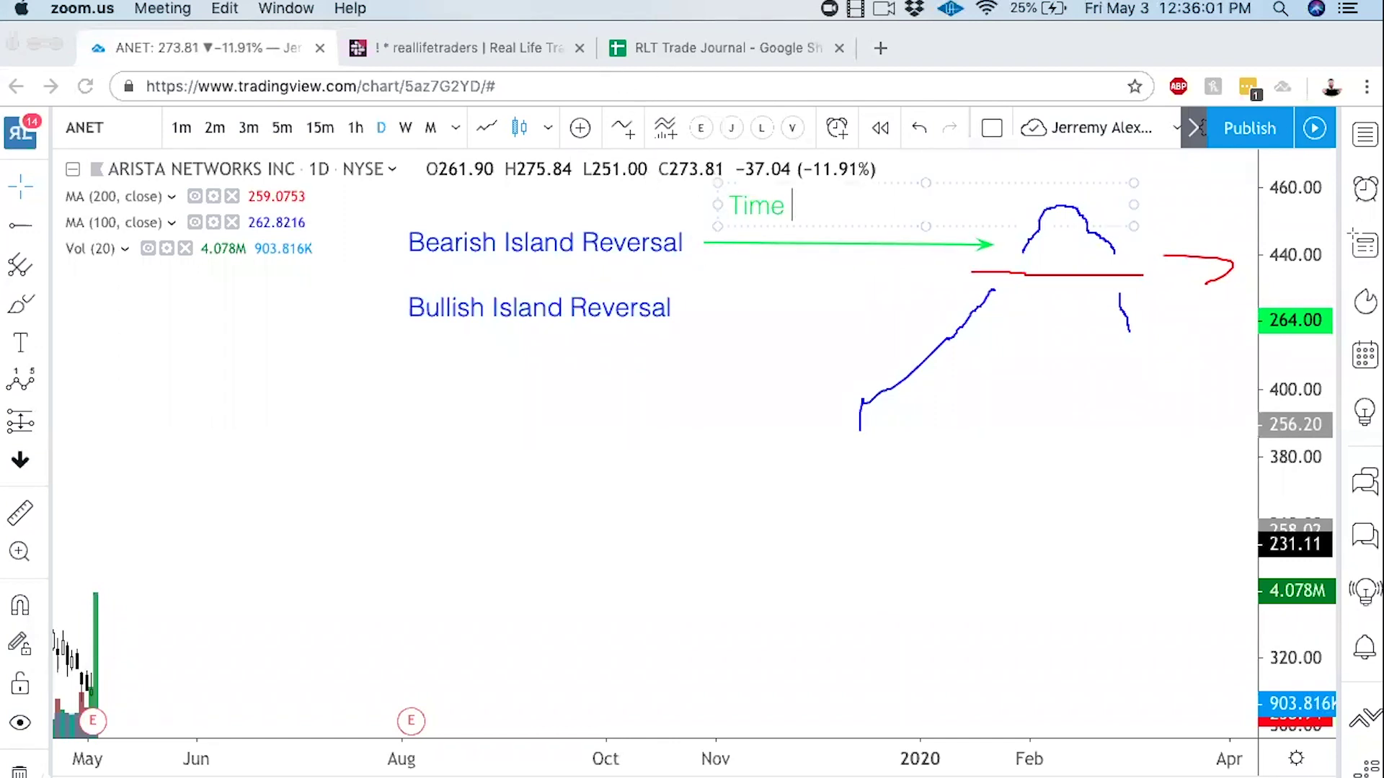
left_click(717, 260)
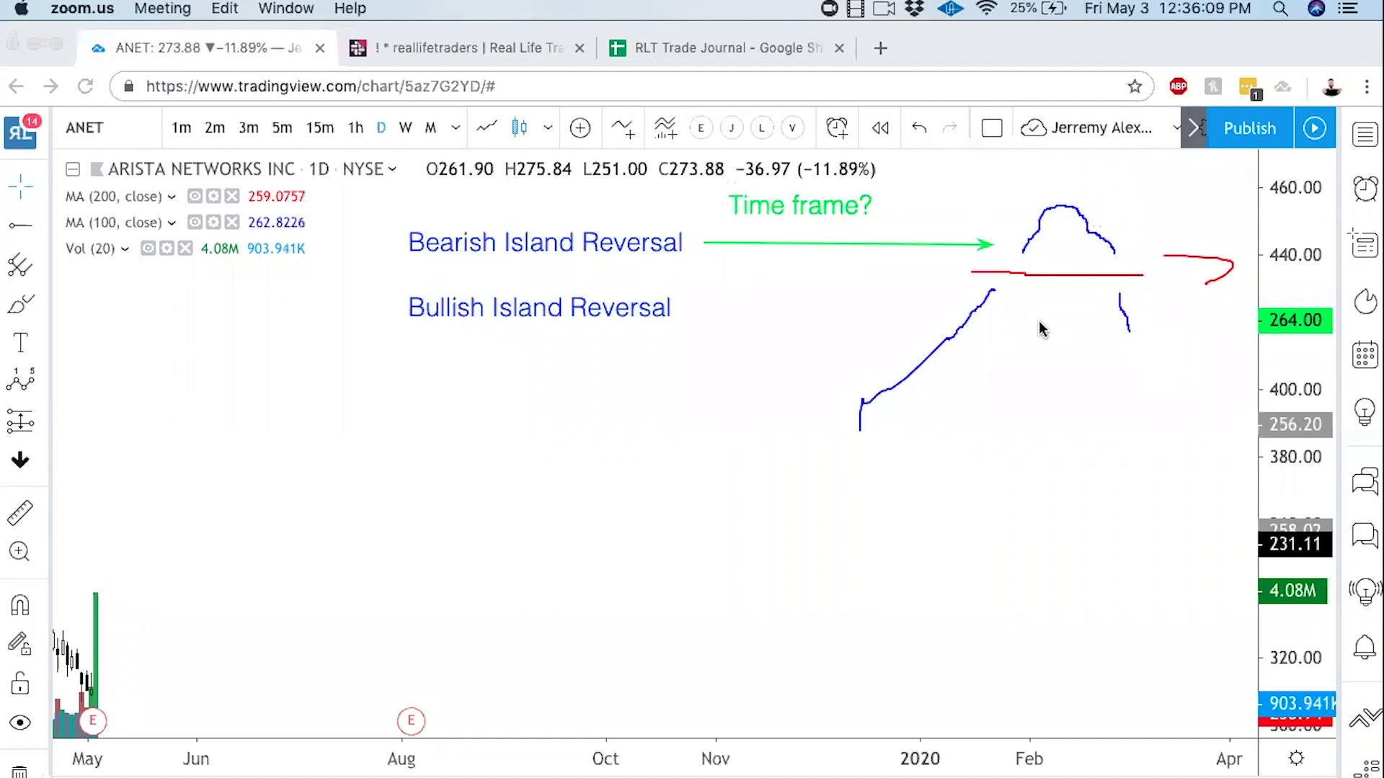
Step: Add 'The answer is / ANY OF THEM' at lower right and a black arrow down at the gap
left_click(1035, 573)
type("The ans")
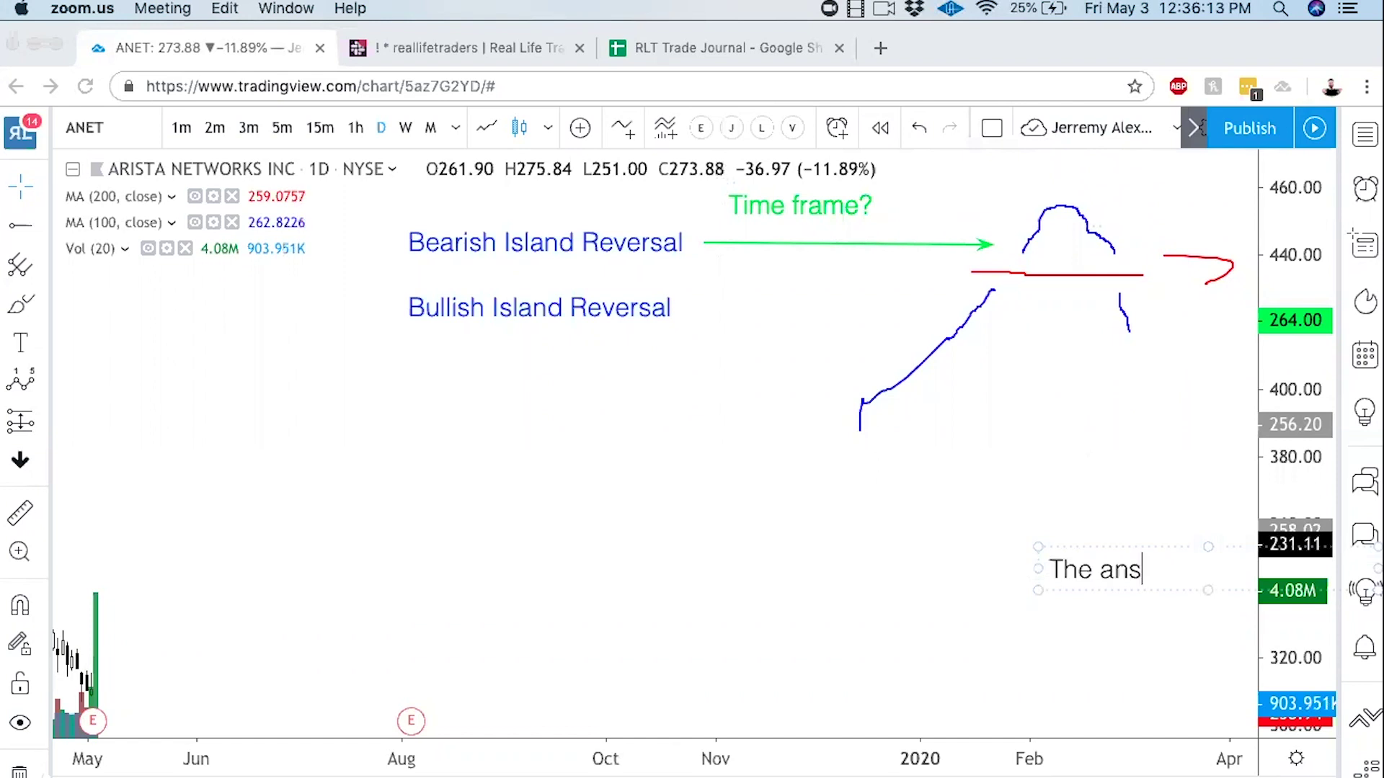
type("wer is")
key("Return")
key("Return")
type("ANY OF THEM")
left_click(907, 560)
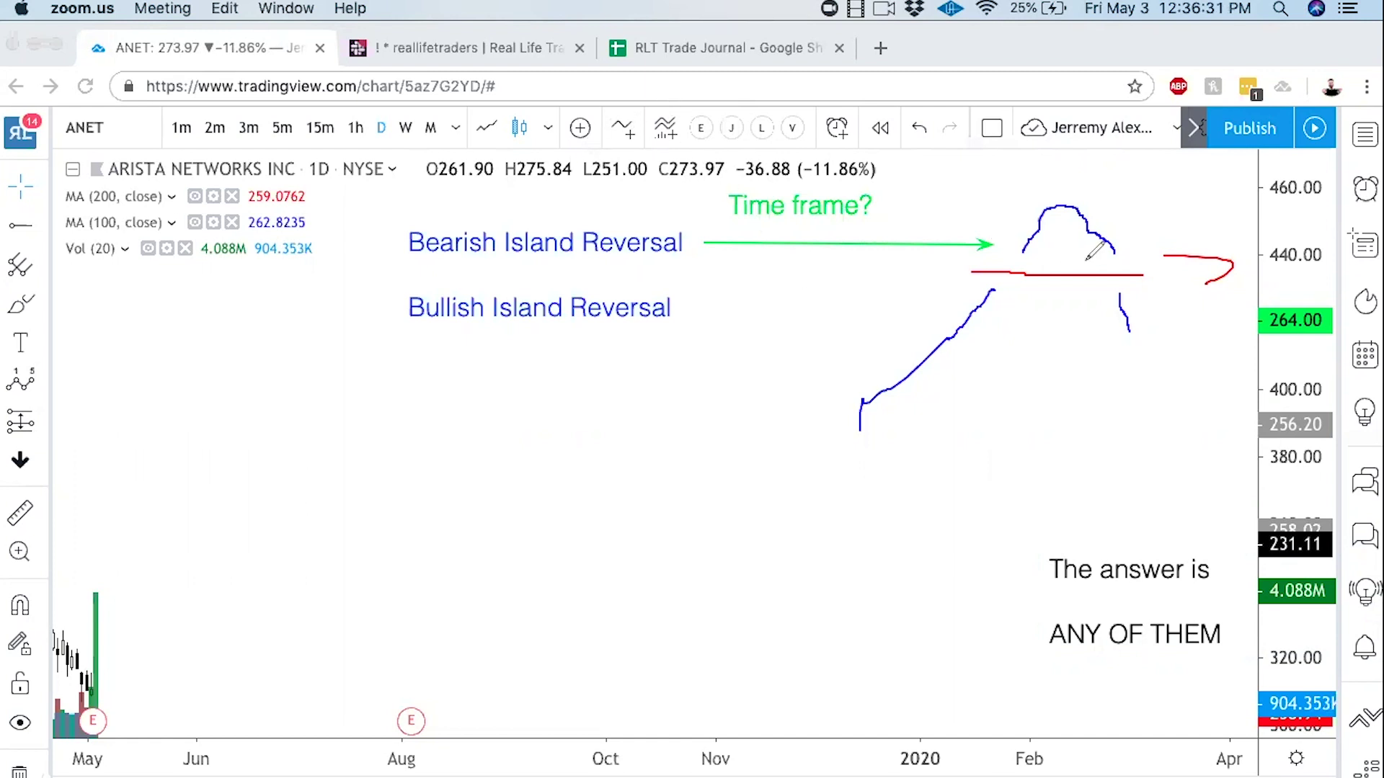
mouse_move(1187, 165)
left_mouse_down()
mouse_move(1143, 253)
mouse_move(1175, 233)
left_mouse_up()
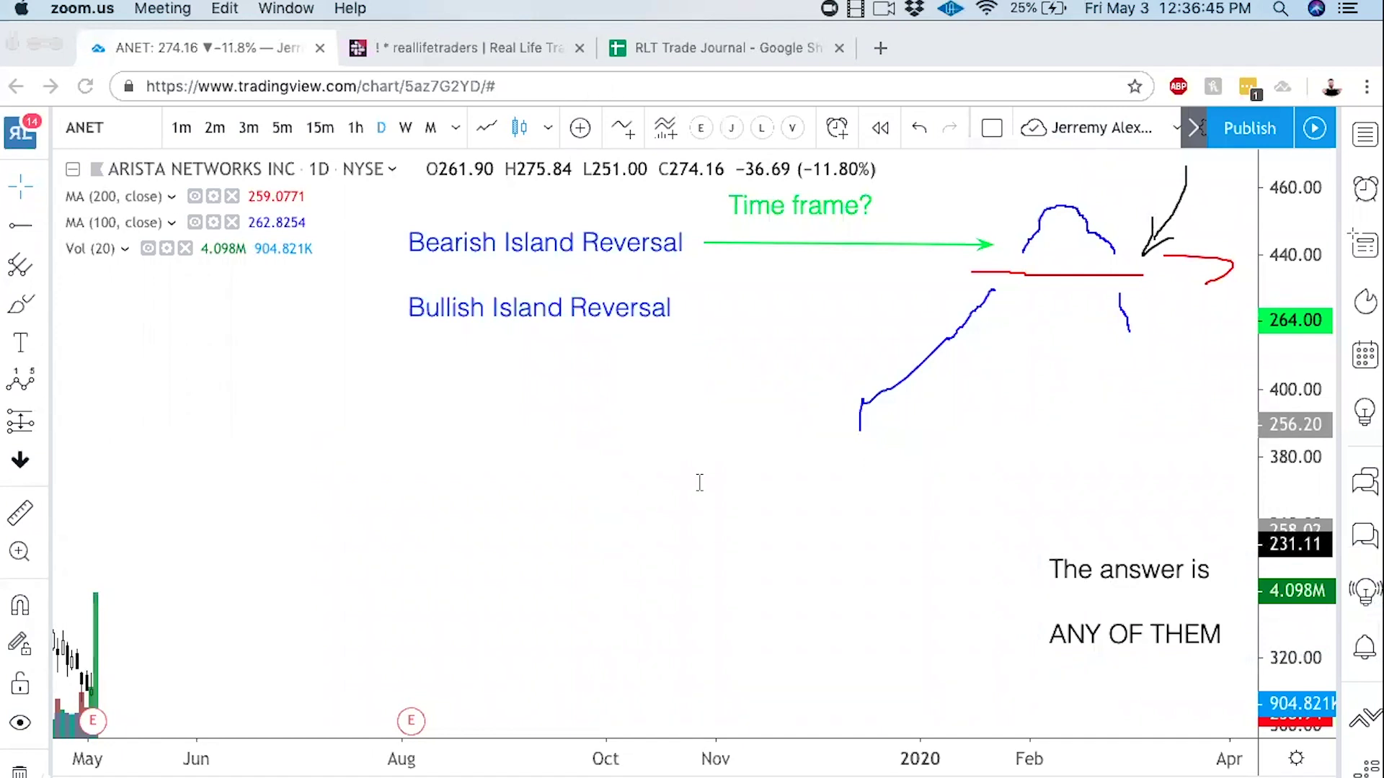
Step: Write the note 'I give this 1 week to fill / If the daily gap doesnt / fill in 1 week 5 candles.. / then I prepare for a sell off' below the sketch
left_click(699, 525)
type("I give ")
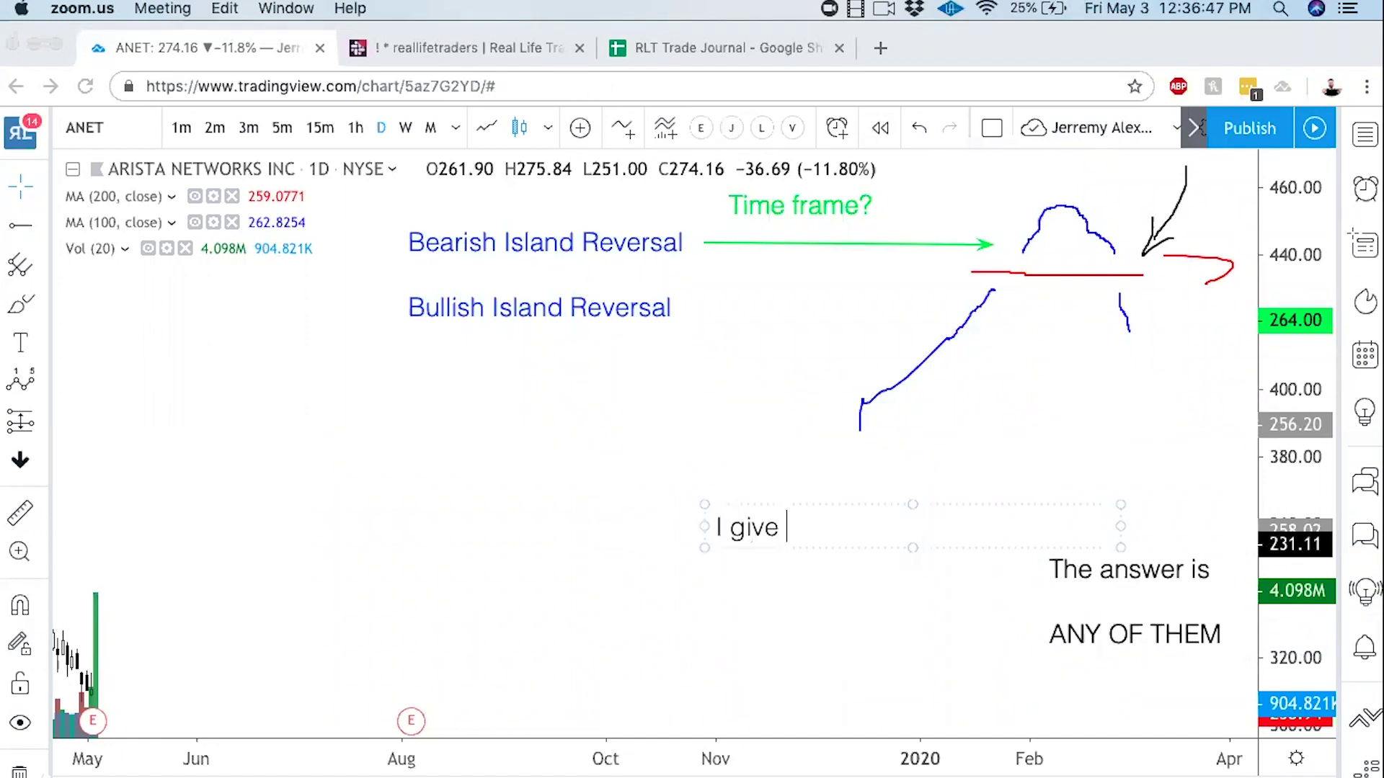
type("this 1 week")
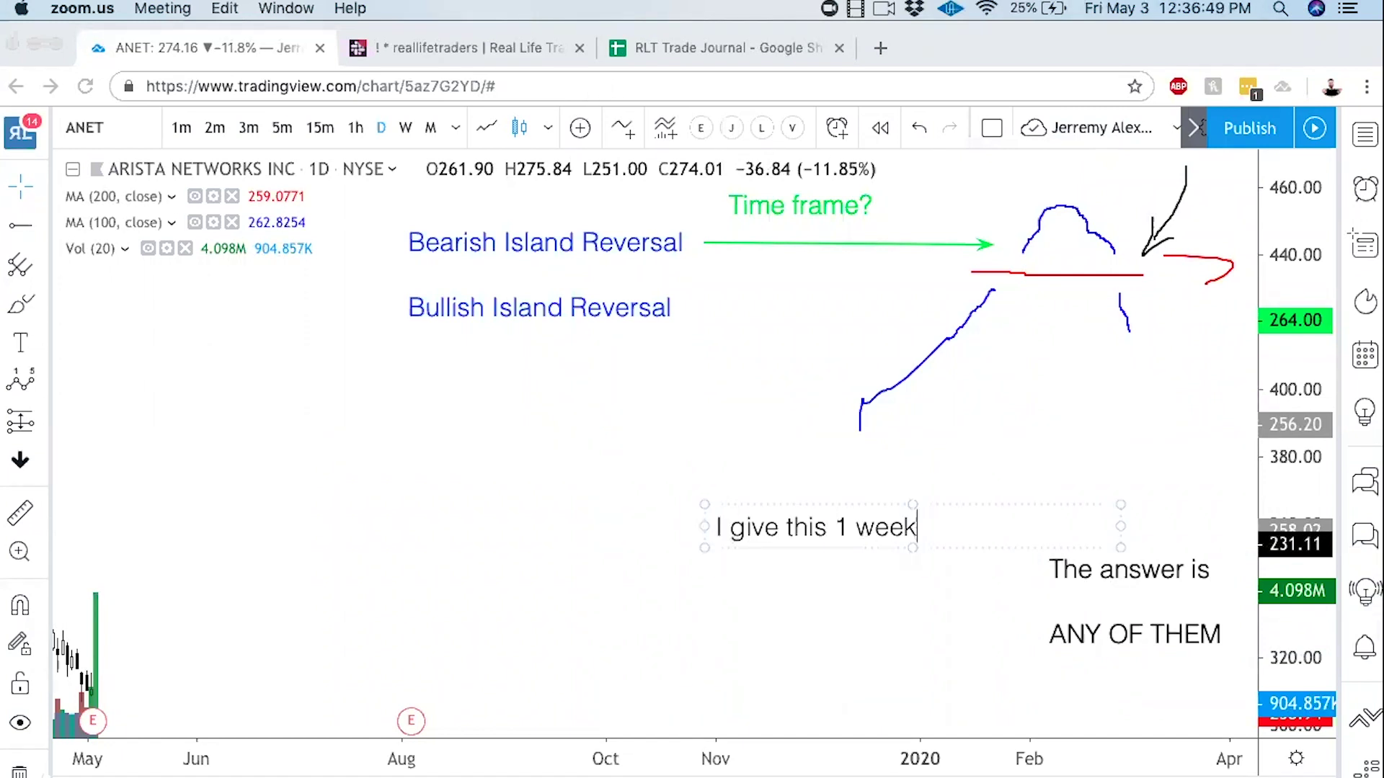
type(" to fill")
key("Return")
type("If the daily gap dow")
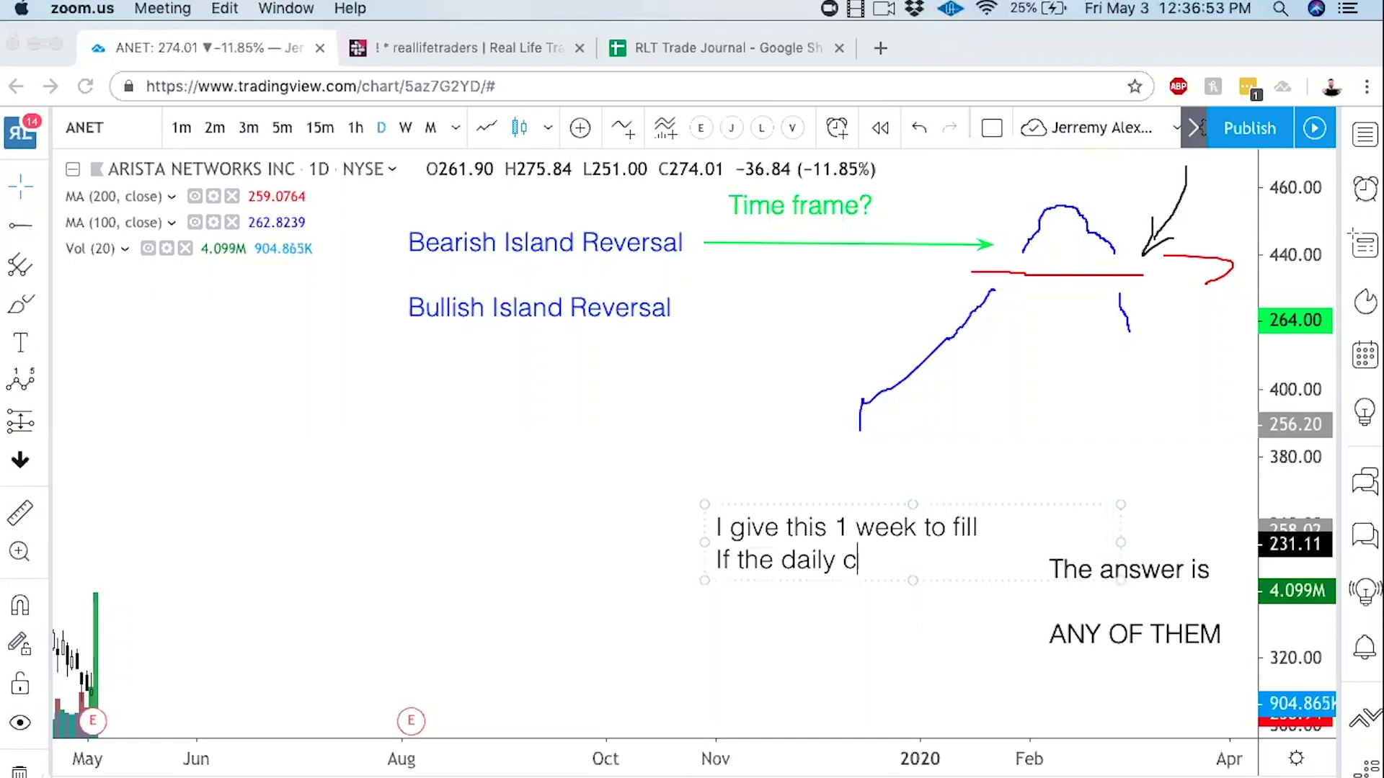
key("BackSpace")
type("esnt")
key("Return")
type("fill in 1 ")
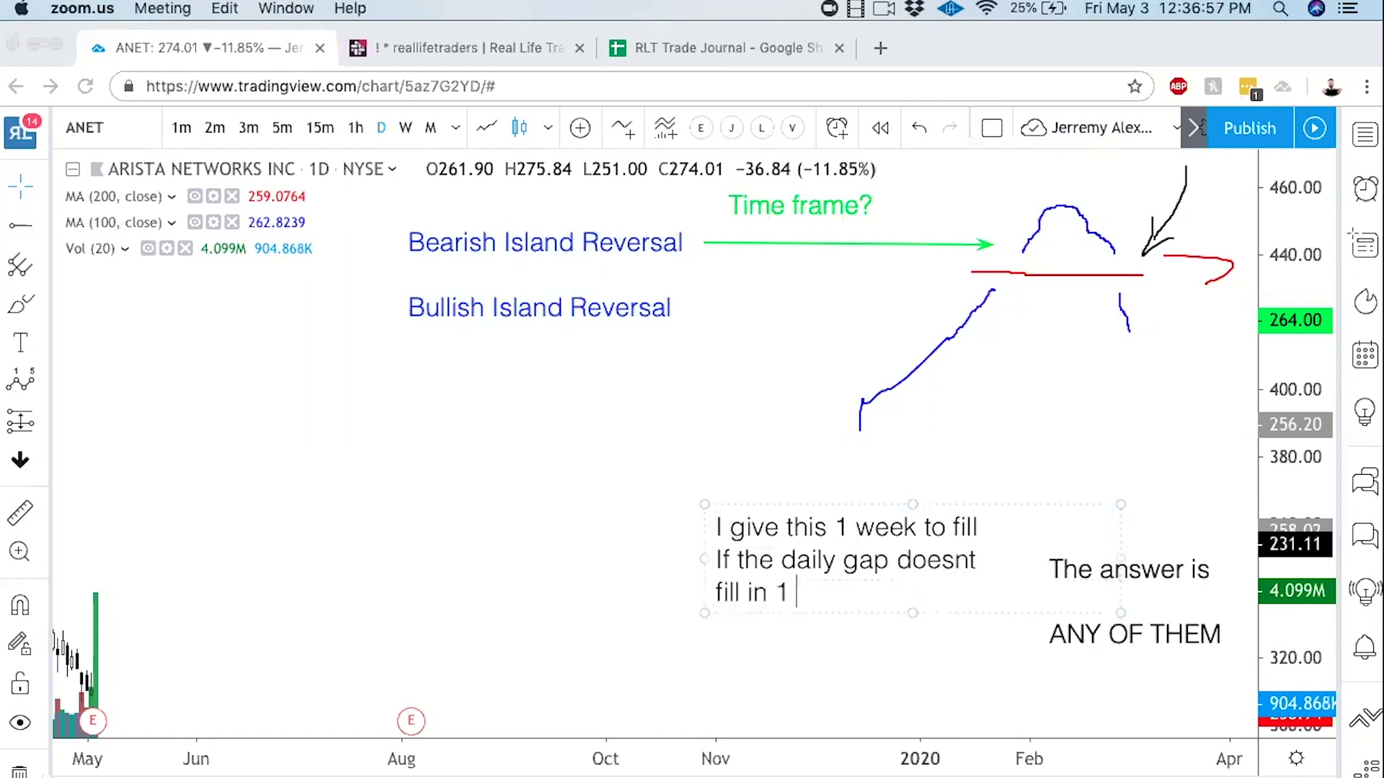
type("week 5 candles..")
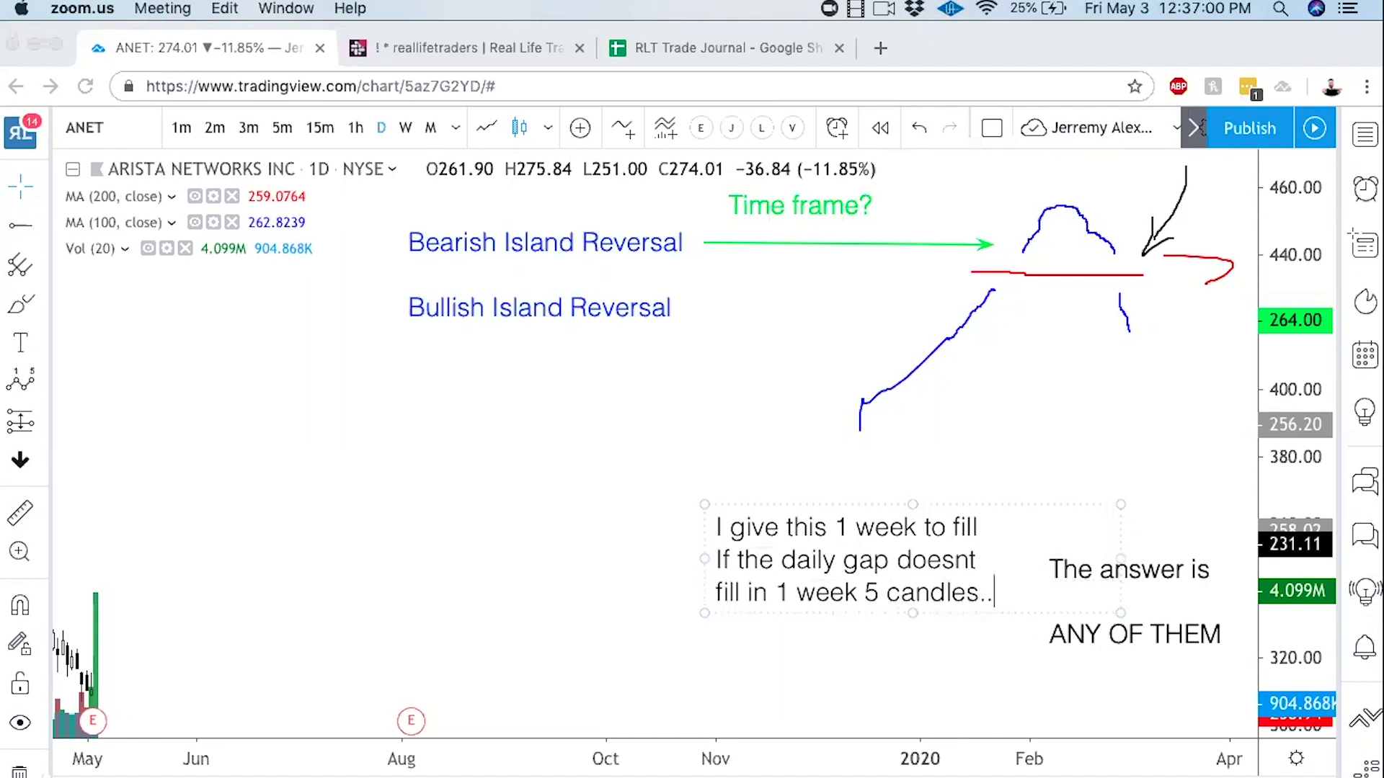
key("Return")
type("then I ")
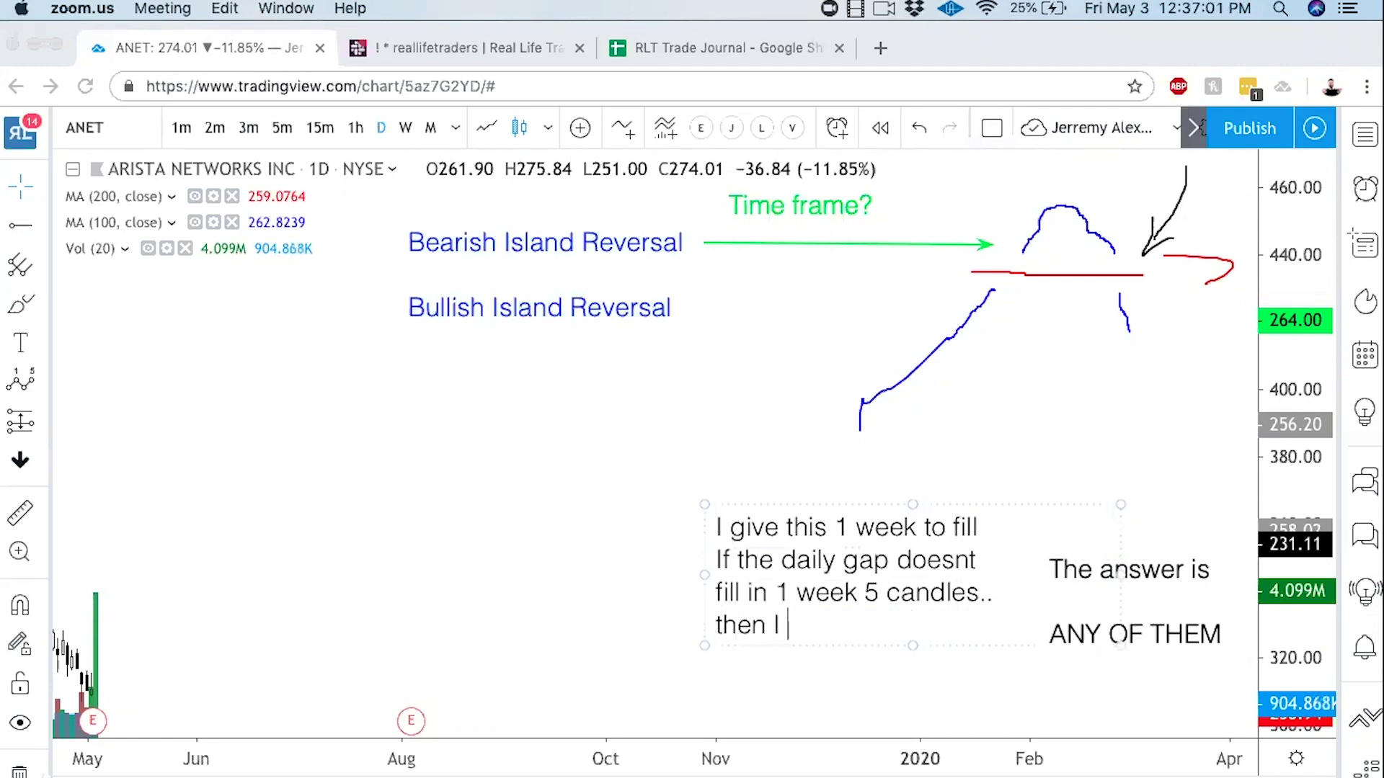
type("prepare foa s")
key("BackSpace")
key("BackSpace")
key("BackSpace")
type("r a")
key("BackSpace")
key("BackSpace")
key("BackSpace")
key("BackSpace")
type("r a sell off")
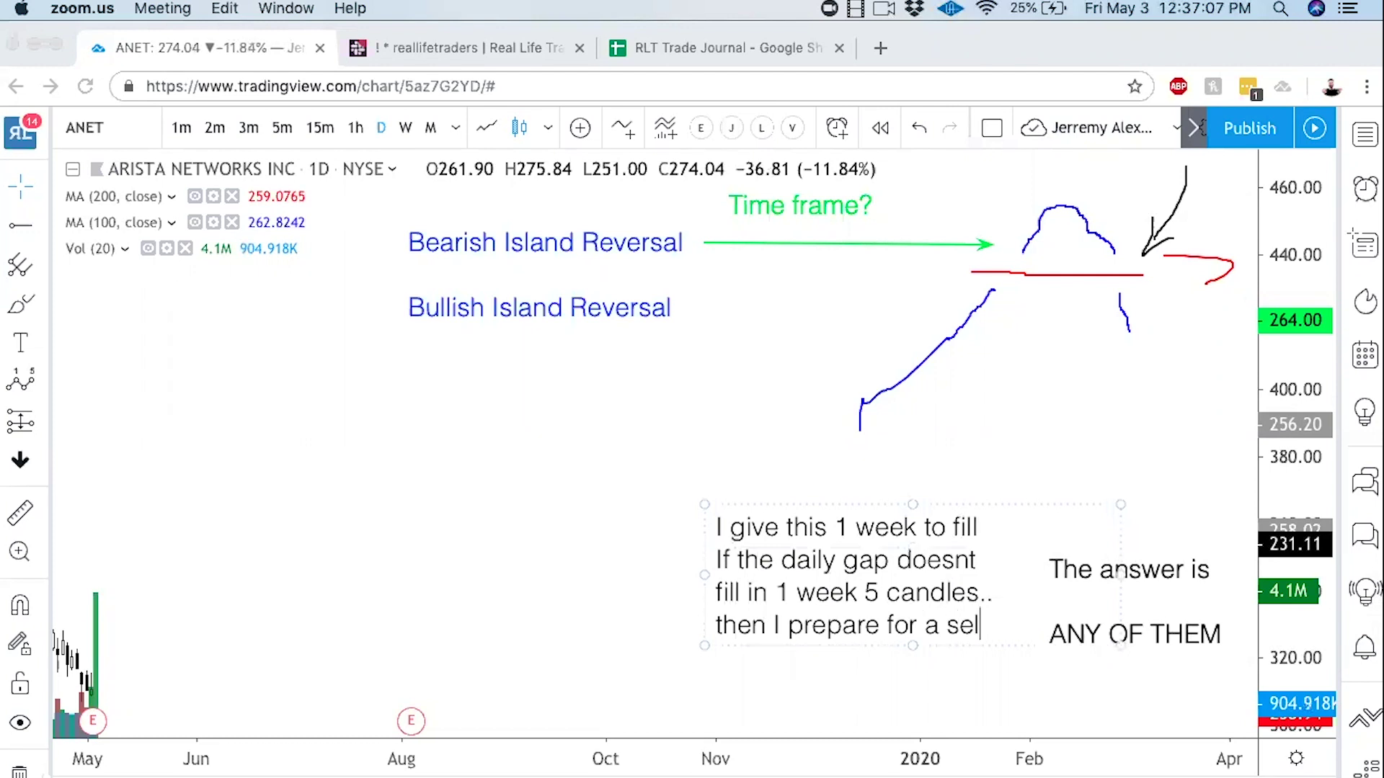
left_click(585, 568)
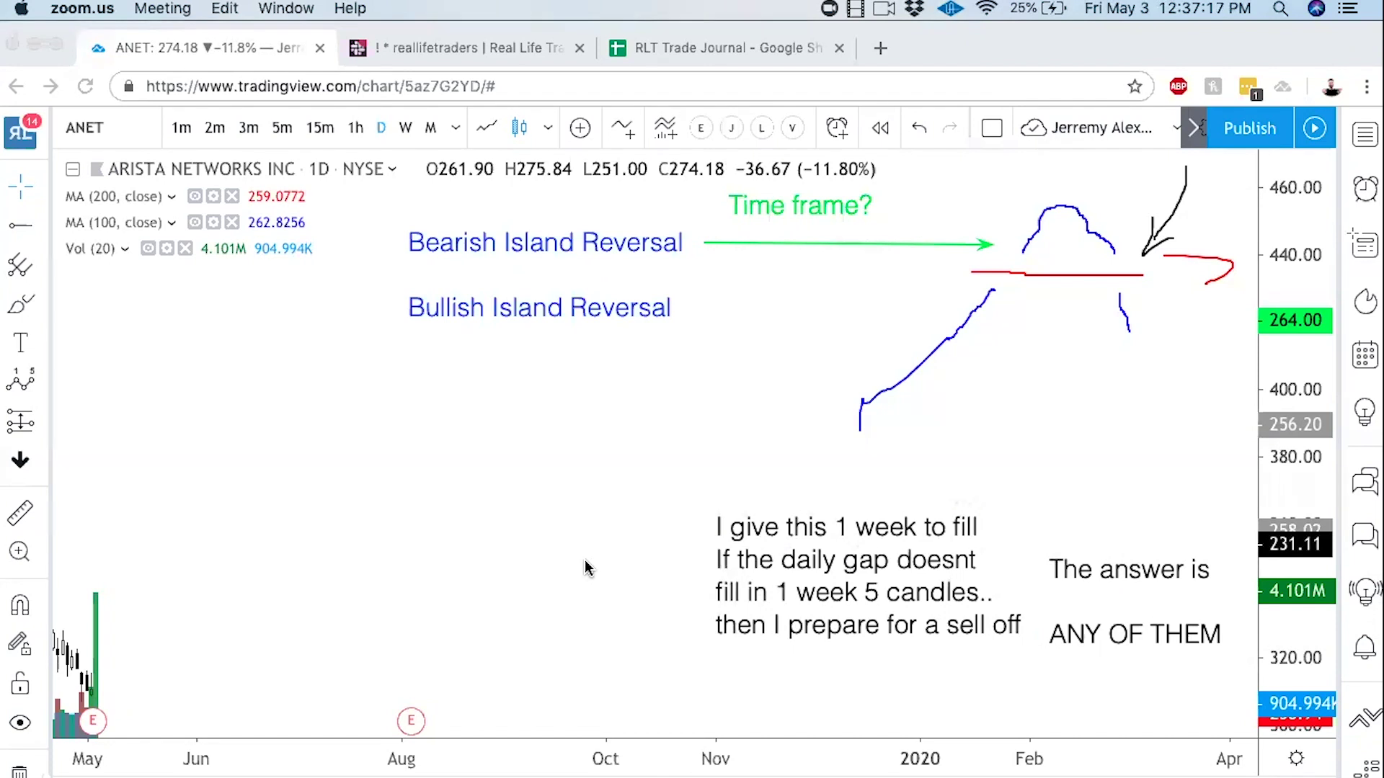
Step: Write the left-side note 'I personally ONLY look for IR / on a 15 / hourly / 4 hour / daily / WEEKLY / MONTHLY'
left_click(137, 428)
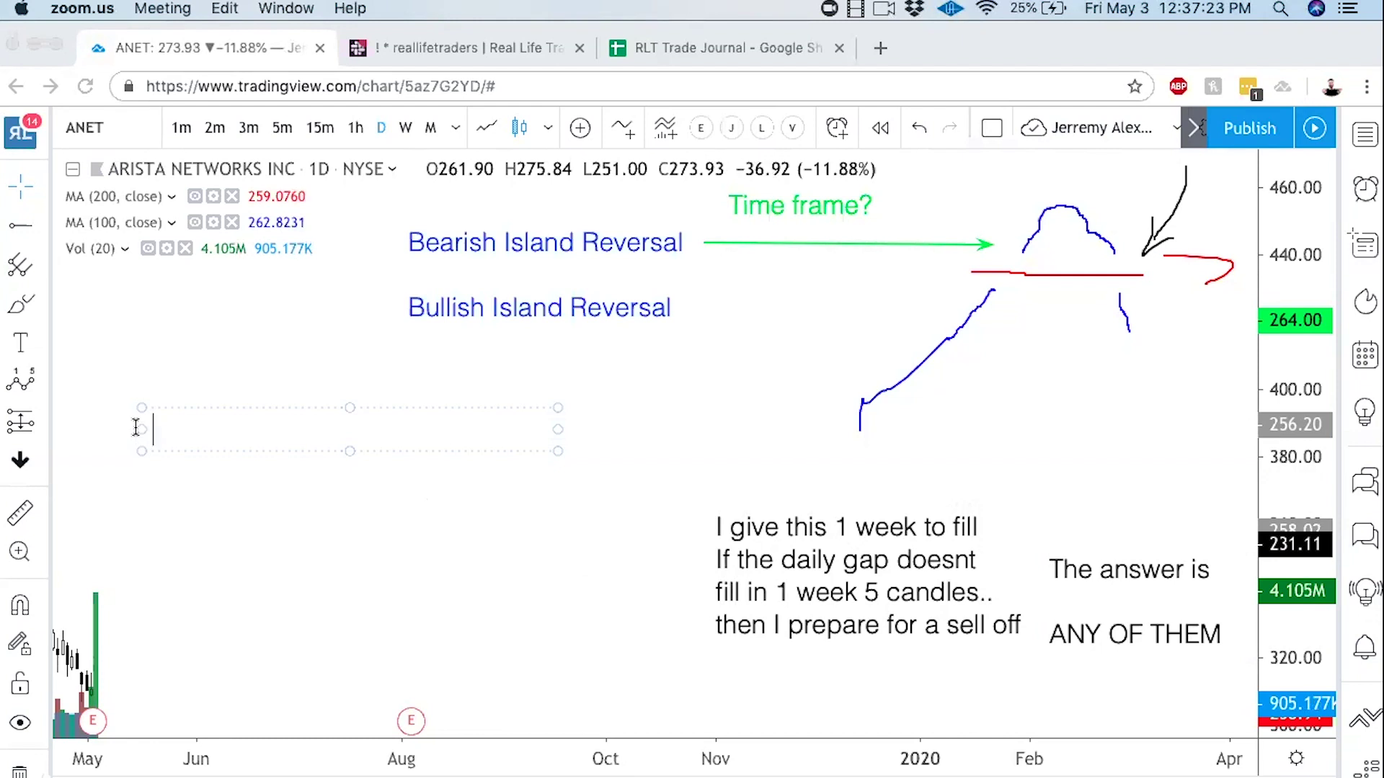
type("I personally ONLY look for IR")
key("Return")
type("on a 15 ")
type("/ hour")
type("ly / 4 hour ")
type("or")
key("BackSpace")
key("BackSpace")
type("/ daily")
key("Return")
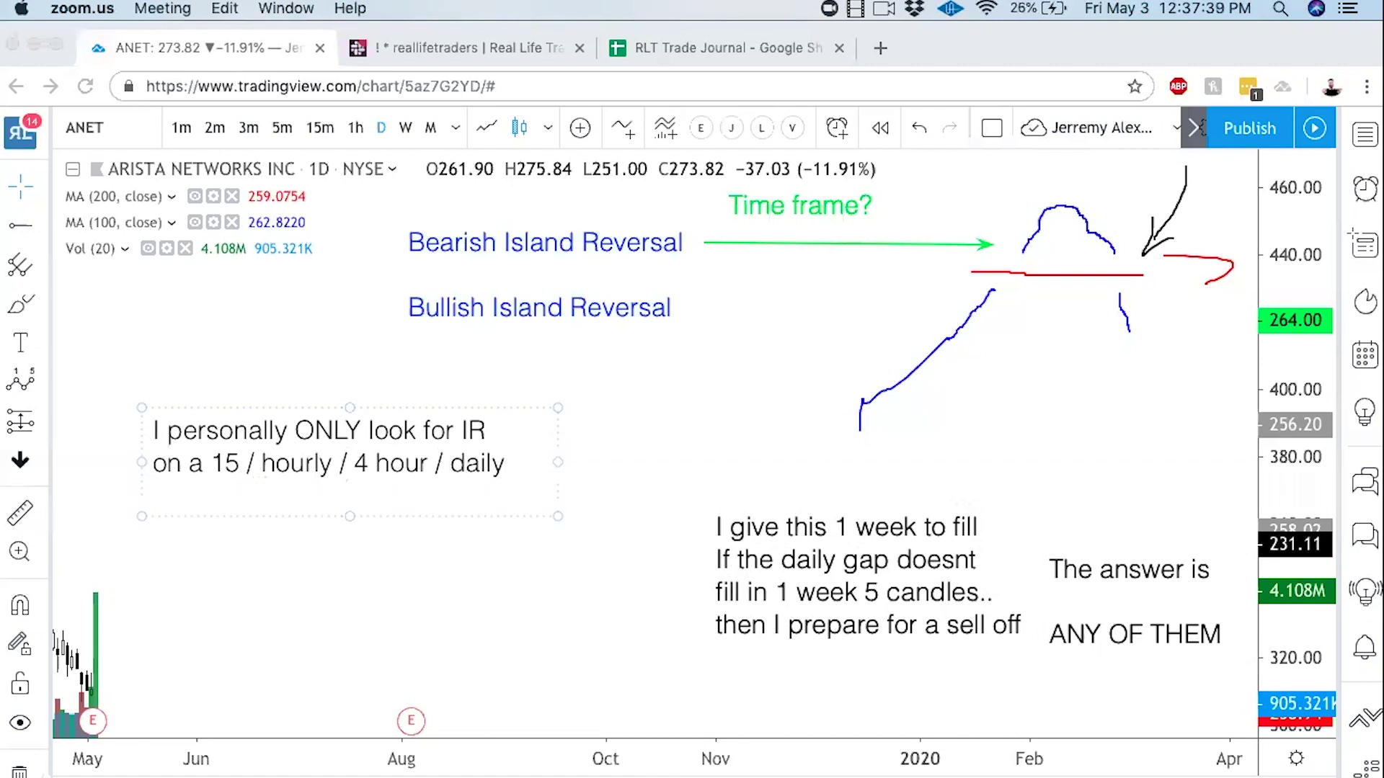
type("WEEKLY")
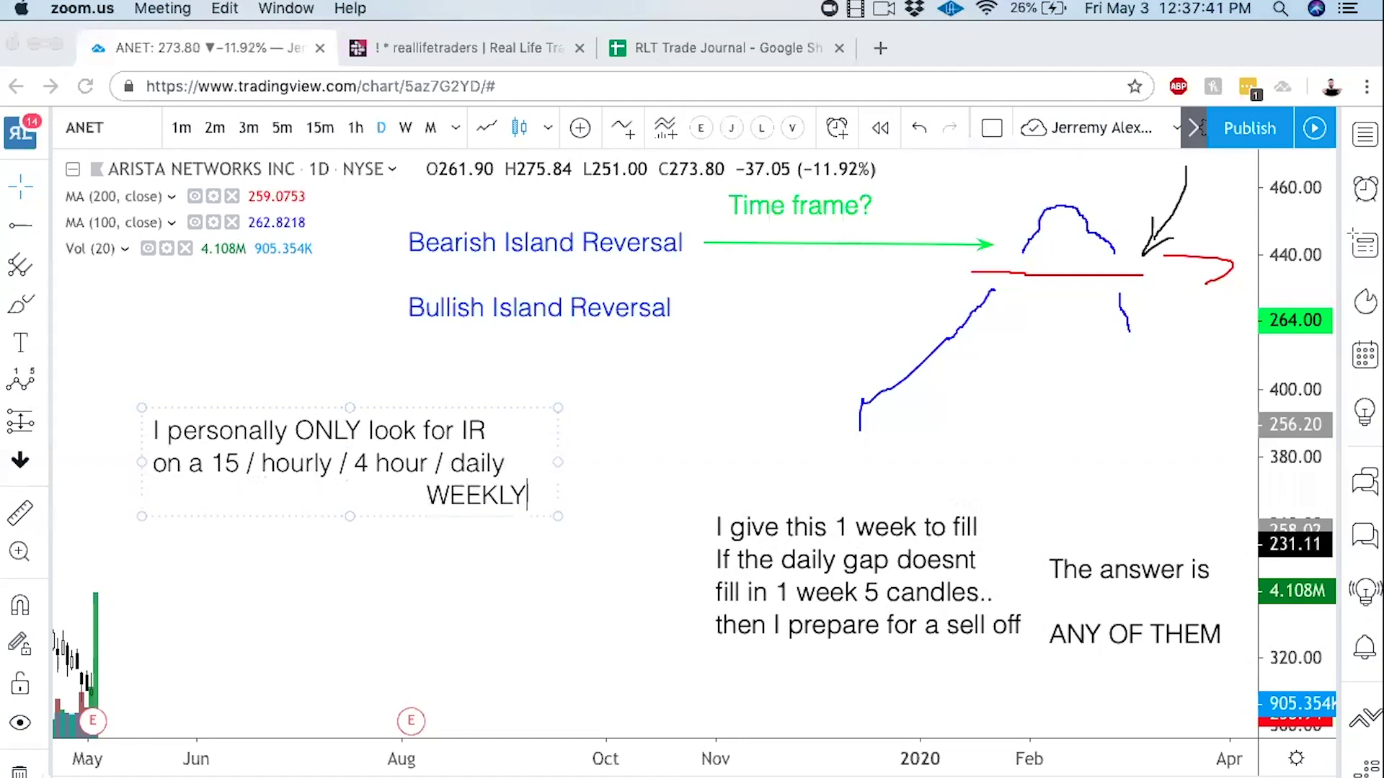
key("Return")
type("WEEKLY  ")
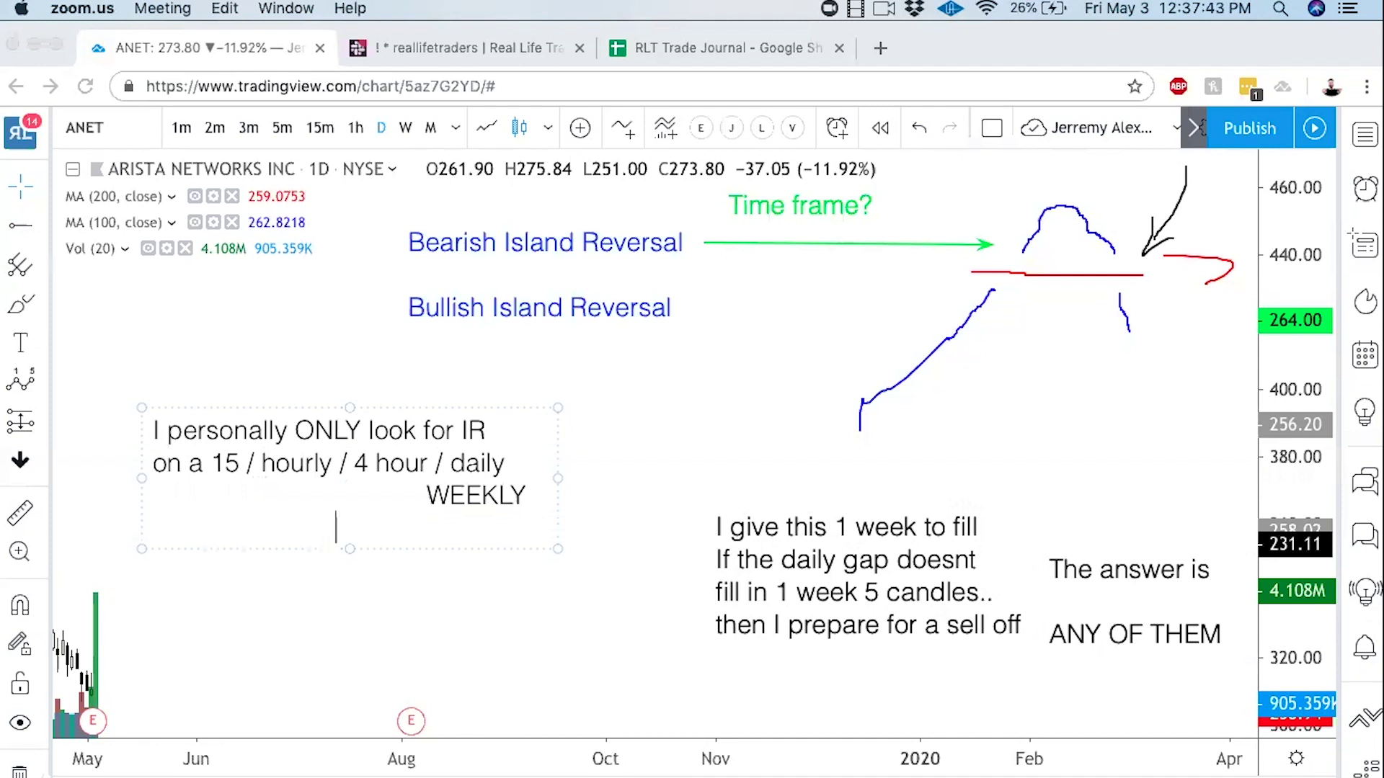
type("MONTHLY")
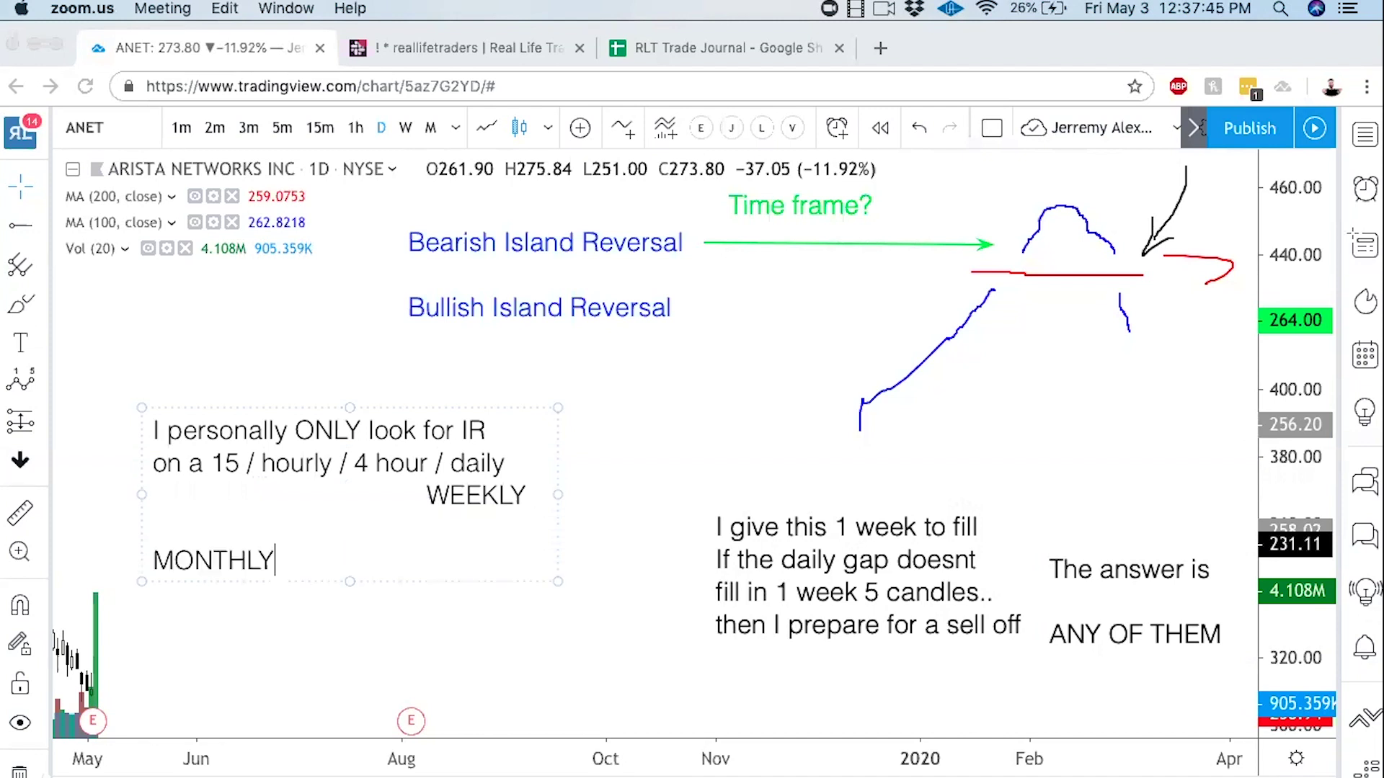
left_click(52, 476)
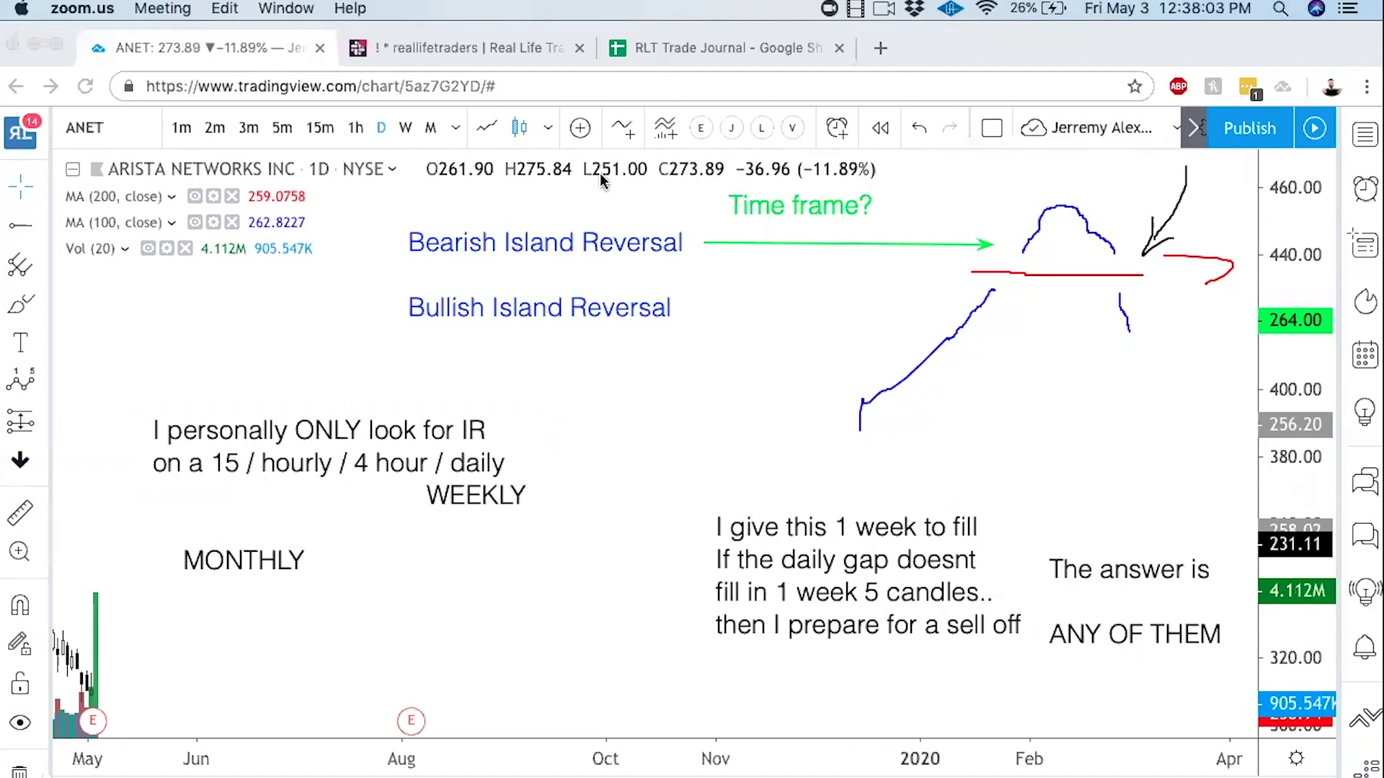
Step: Sketch a falling price line with an up arrow labelled Volume, underline '5 candles', and circle the gap
left_click_drag(525, 436, 604, 638)
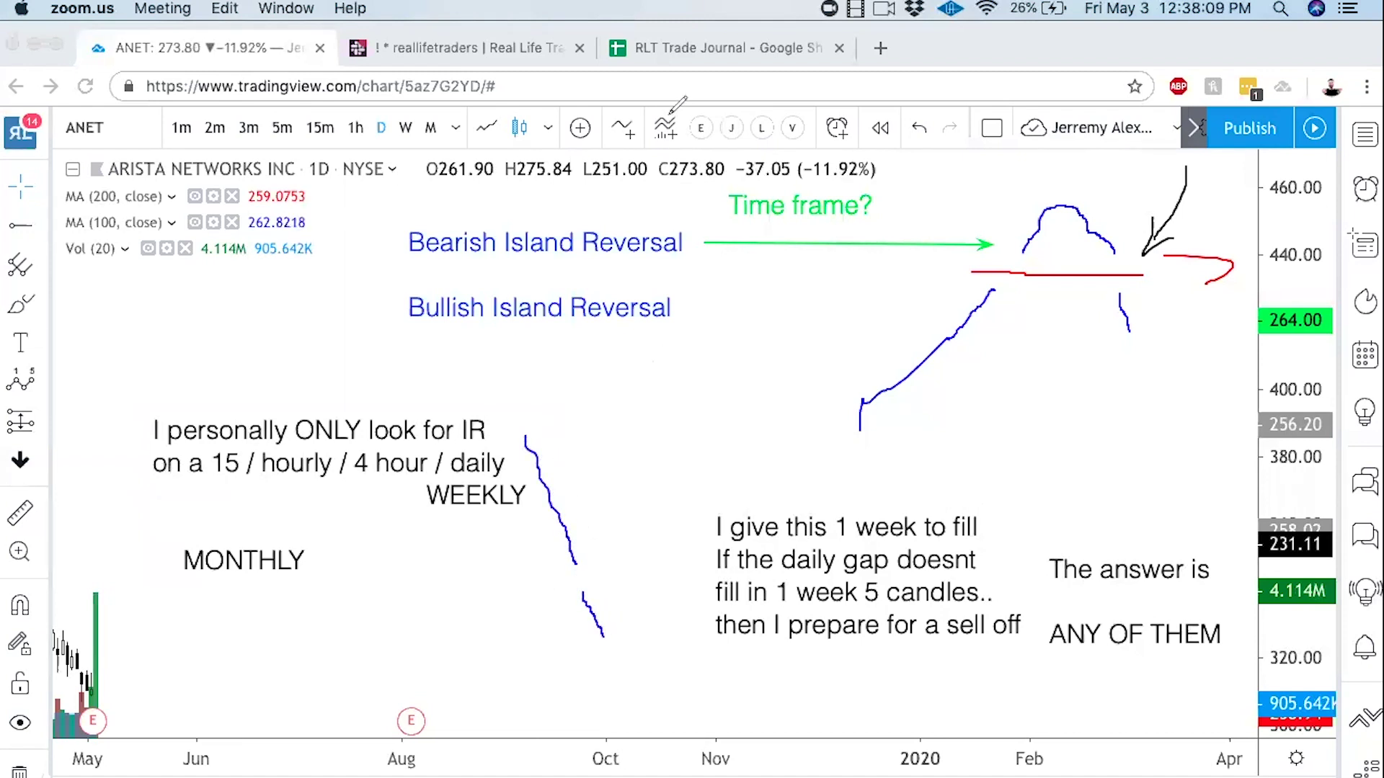
mouse_move(460, 648)
left_mouse_down()
mouse_move(513, 587)
mouse_move(556, 580)
mouse_move(534, 616)
left_mouse_up()
mouse_move(431, 684)
left_mouse_down()
mouse_move(456, 704)
mouse_move(516, 688)
left_mouse_up()
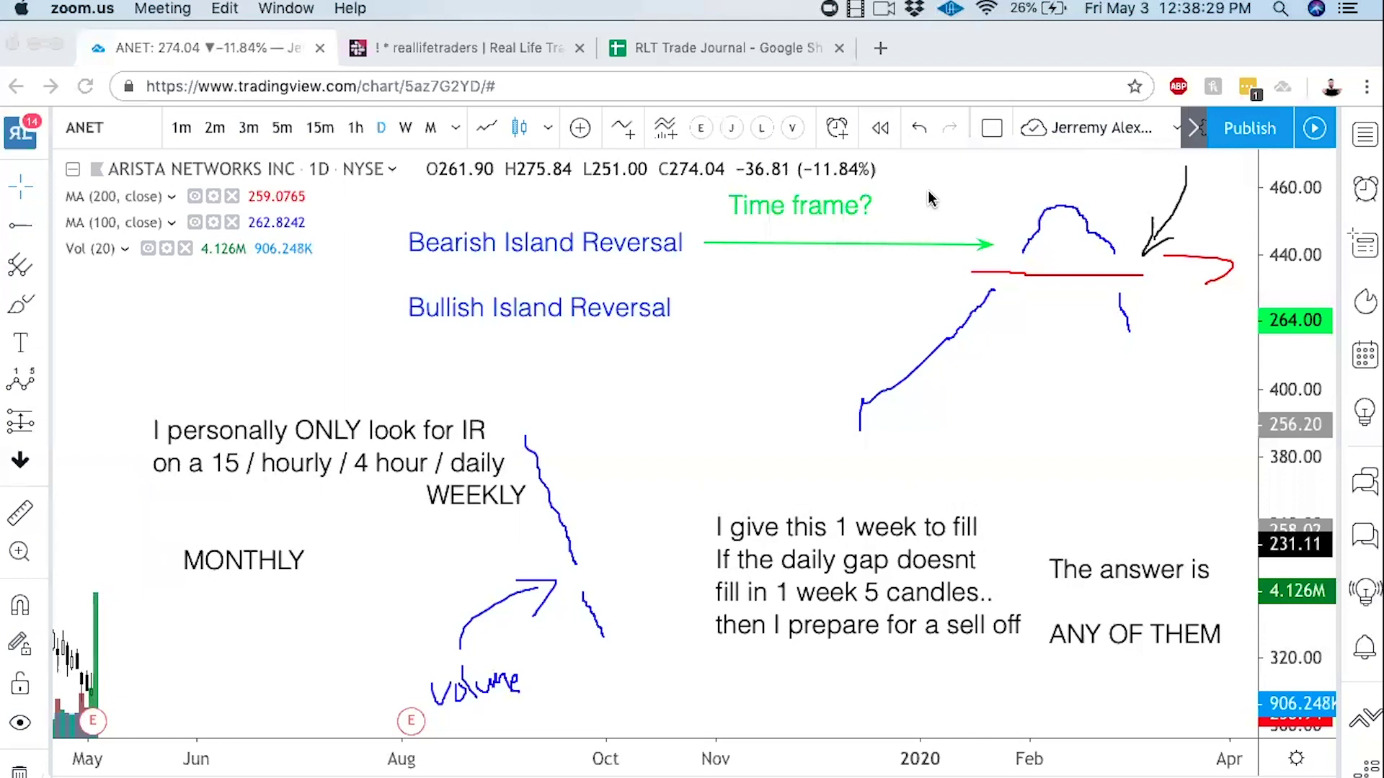
left_click_drag(851, 601, 982, 600)
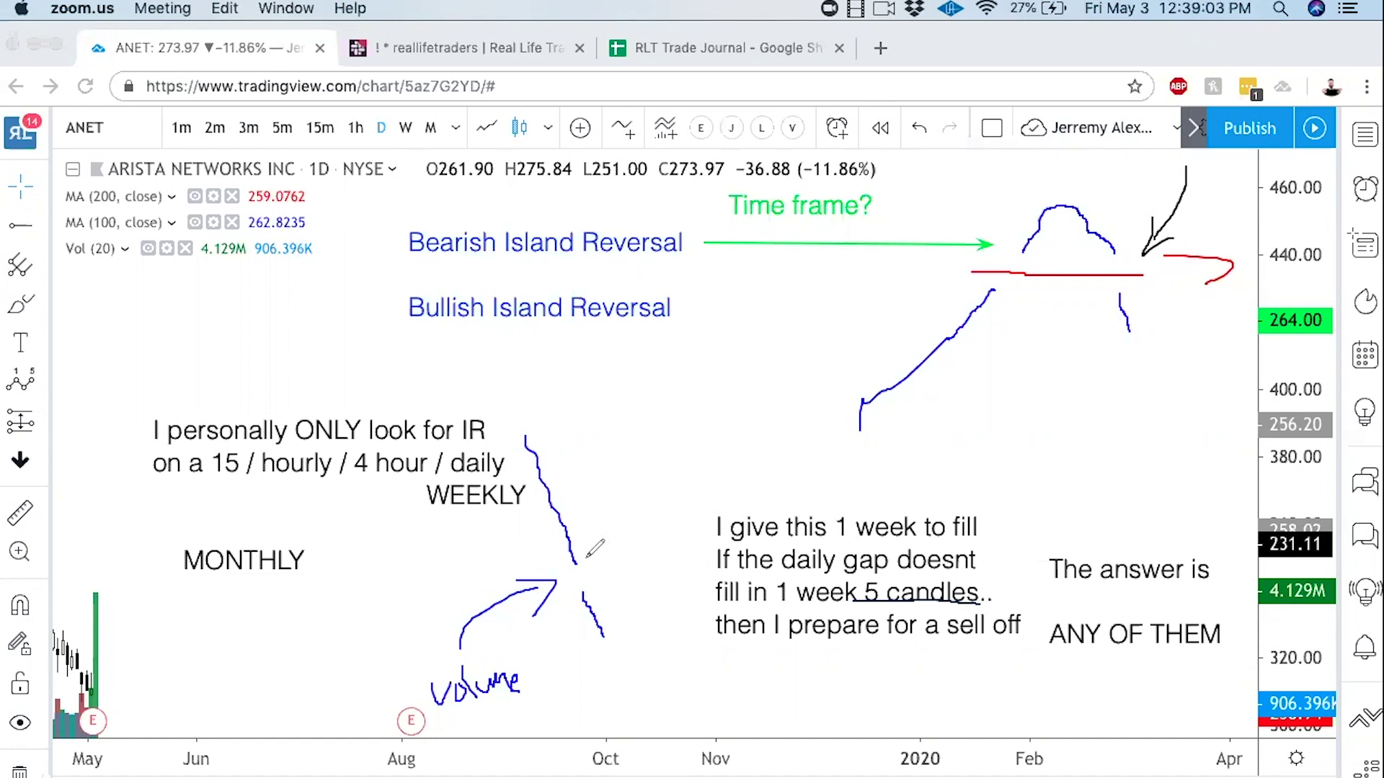
mouse_move(564, 587)
left_mouse_down()
mouse_move(609, 587)
mouse_move(594, 549)
mouse_move(576, 554)
left_mouse_up()
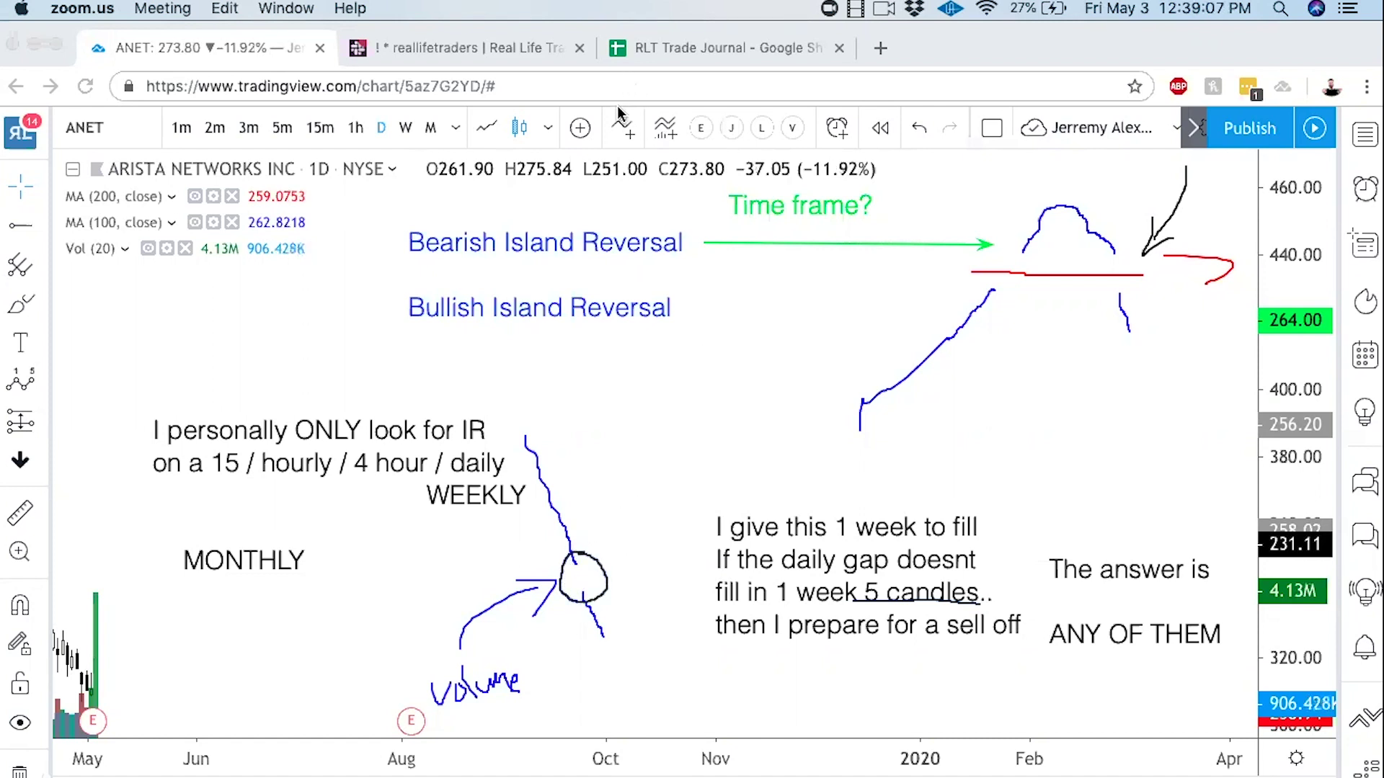
Step: Label the sketched gap 'Exhaustion'
left_click(604, 490)
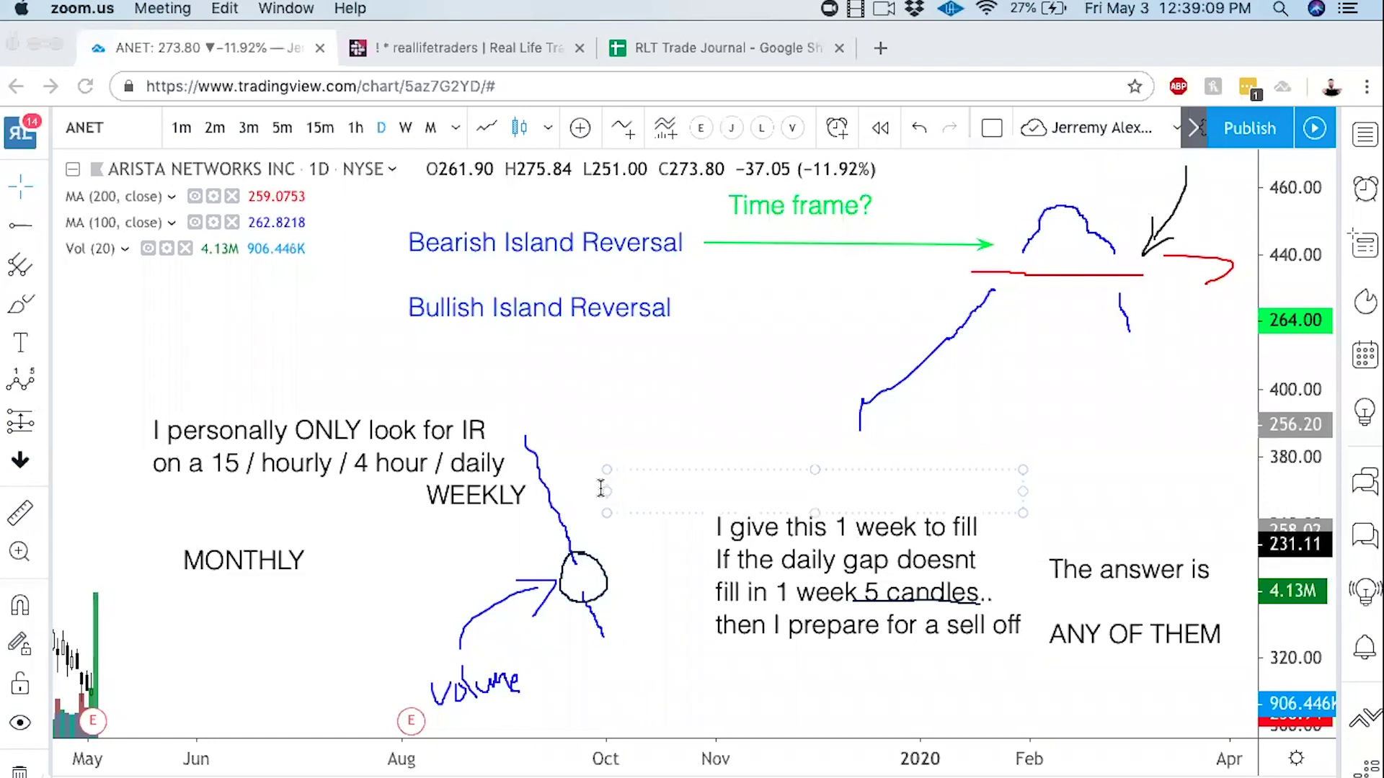
type("Exhaustion")
left_click(627, 455)
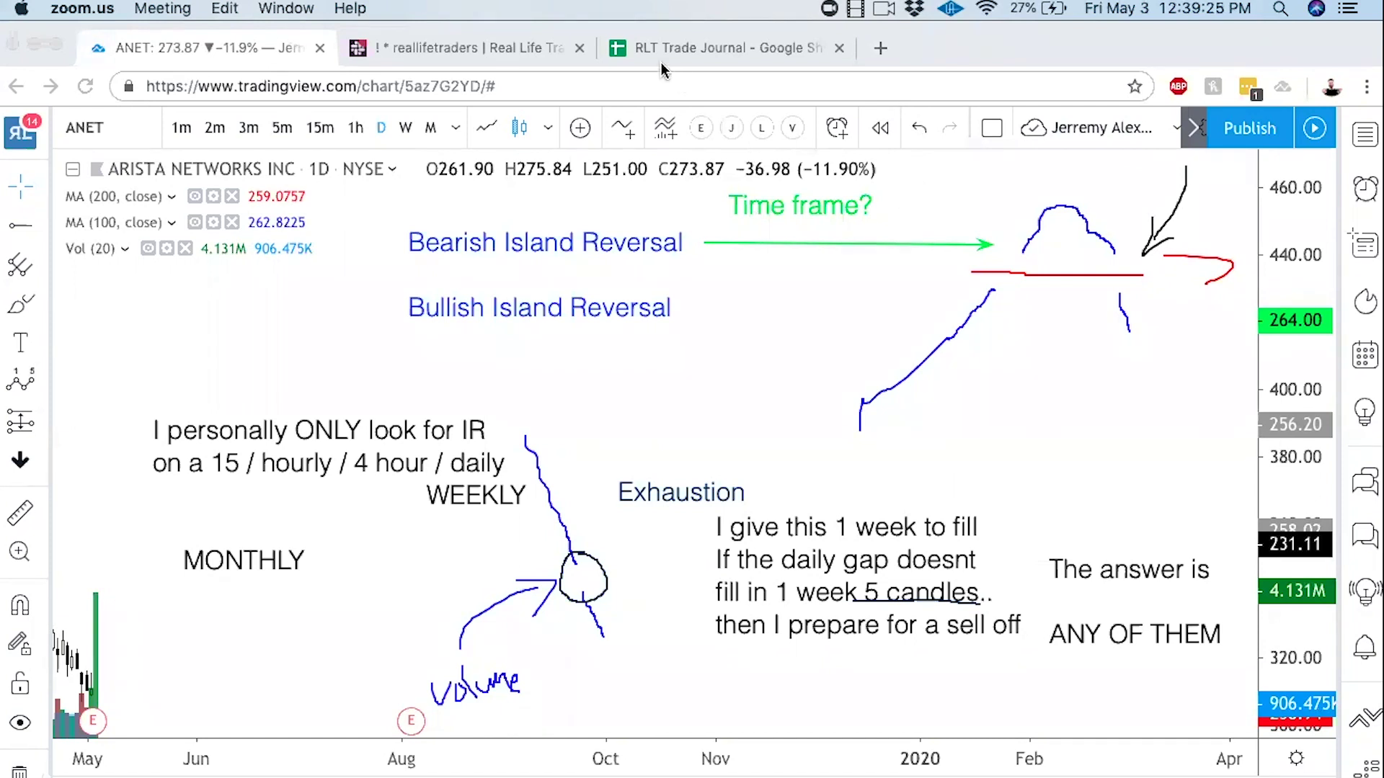
Step: Draw the price line rebounding upward and add red and pink marks around the circled low
left_click_drag(604, 634, 651, 597)
left_click_drag(661, 574, 699, 479)
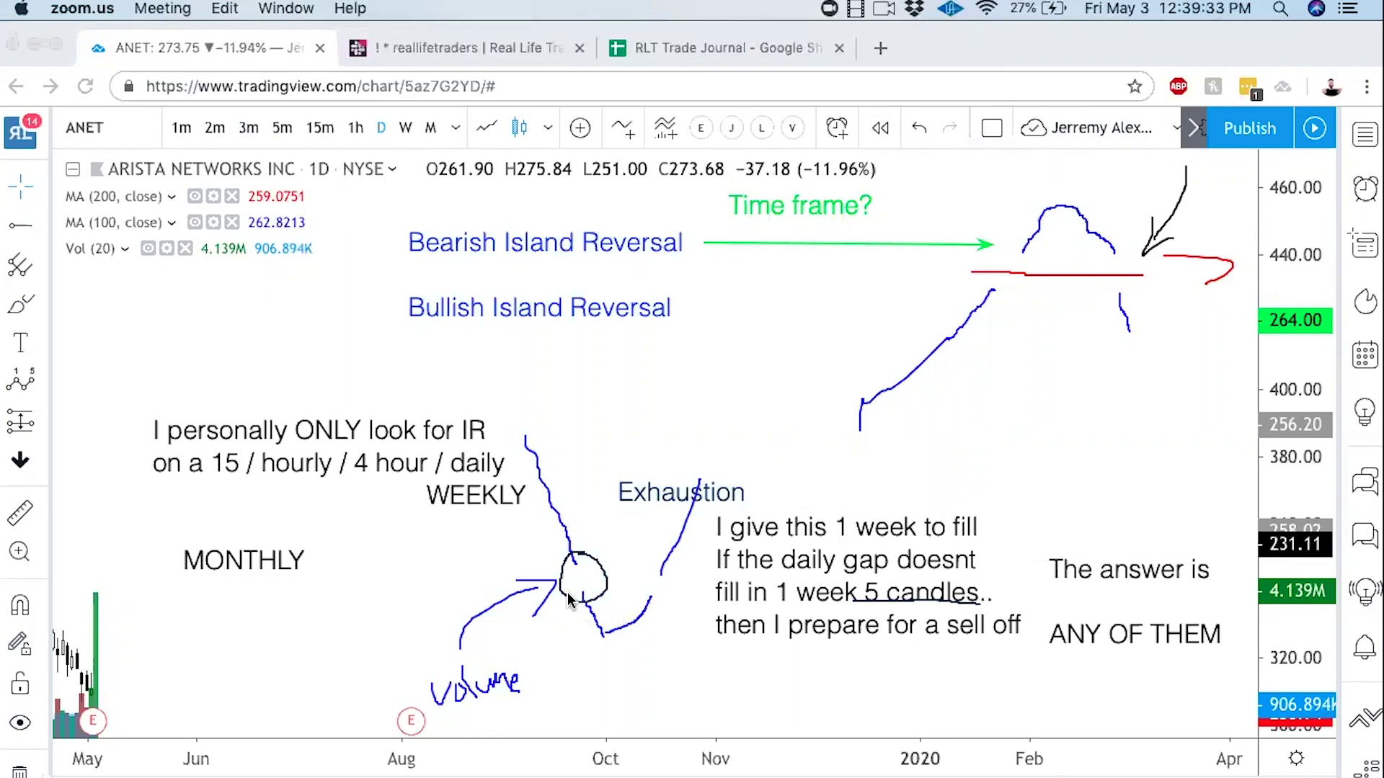
mouse_move(575, 583)
left_mouse_down()
mouse_move(674, 616)
mouse_move(576, 644)
mouse_move(552, 594)
mouse_move(667, 571)
left_mouse_up()
left_click_drag(573, 569, 569, 579)
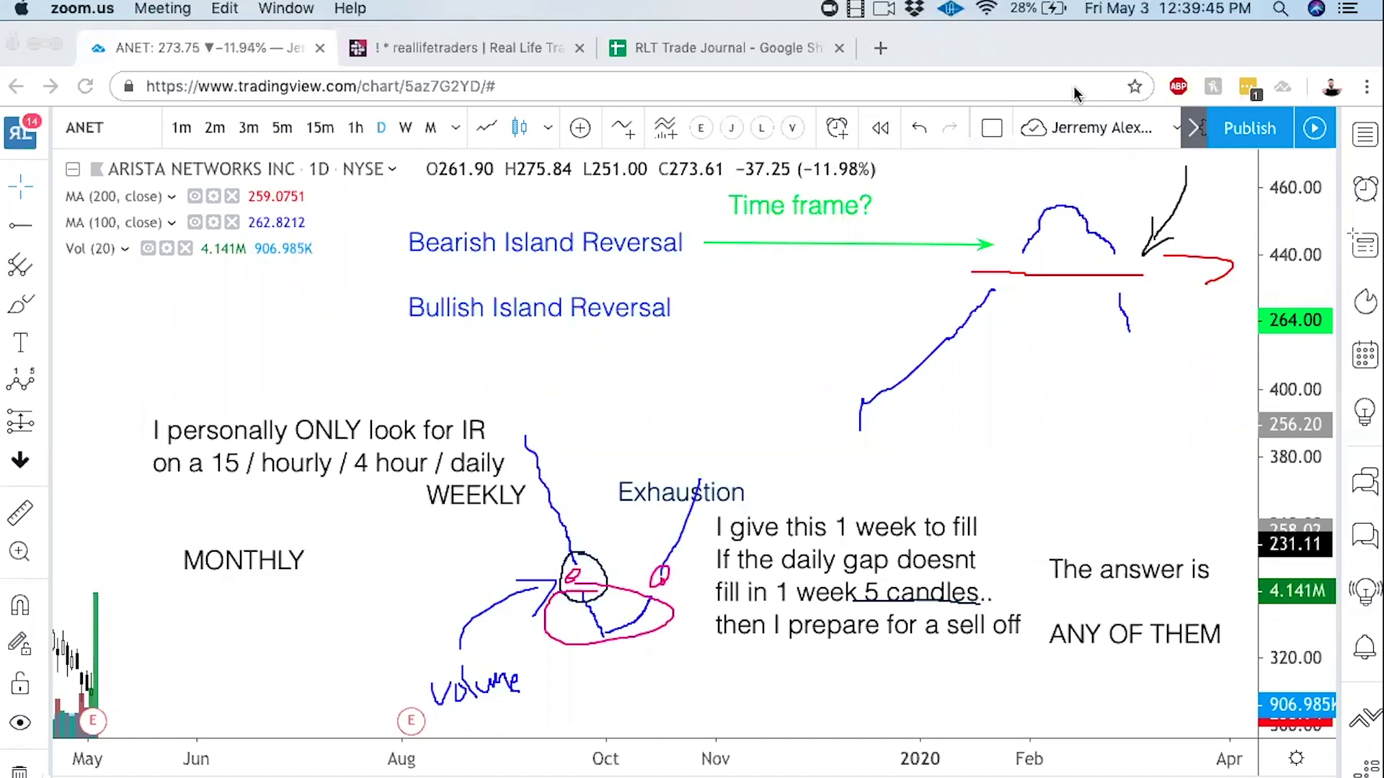
Step: Clear all annotations and load the AAPL chart
left_click(516, 94)
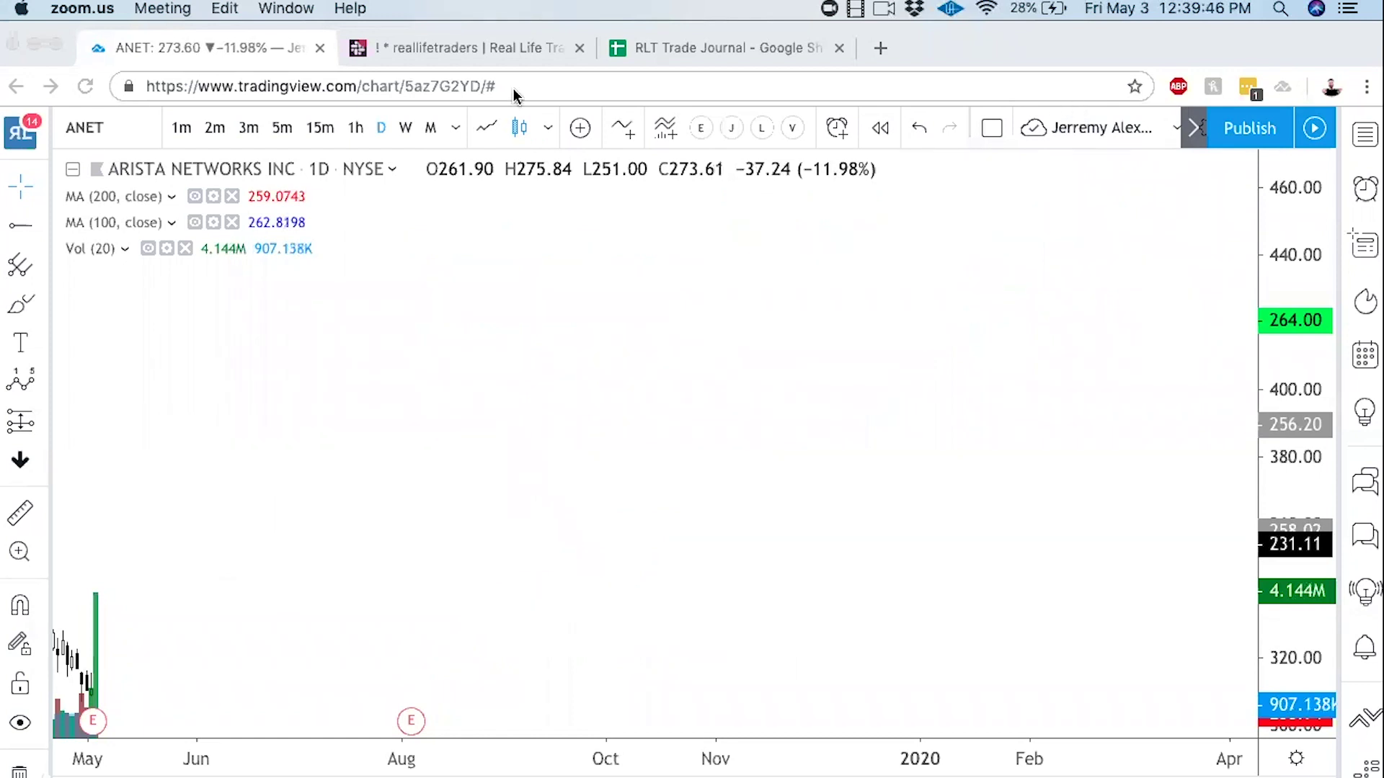
left_click(476, 294)
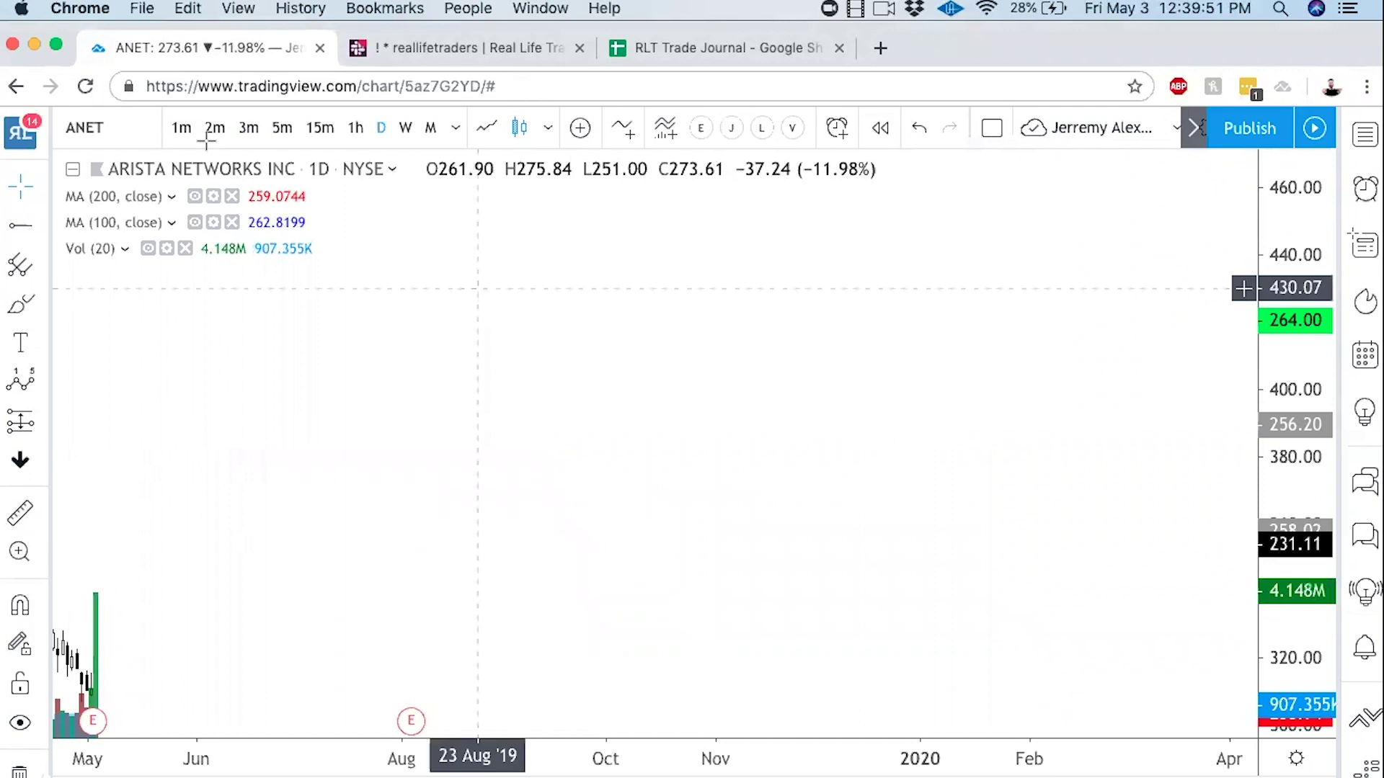
left_click(105, 128)
type("AAPL")
key("Return")
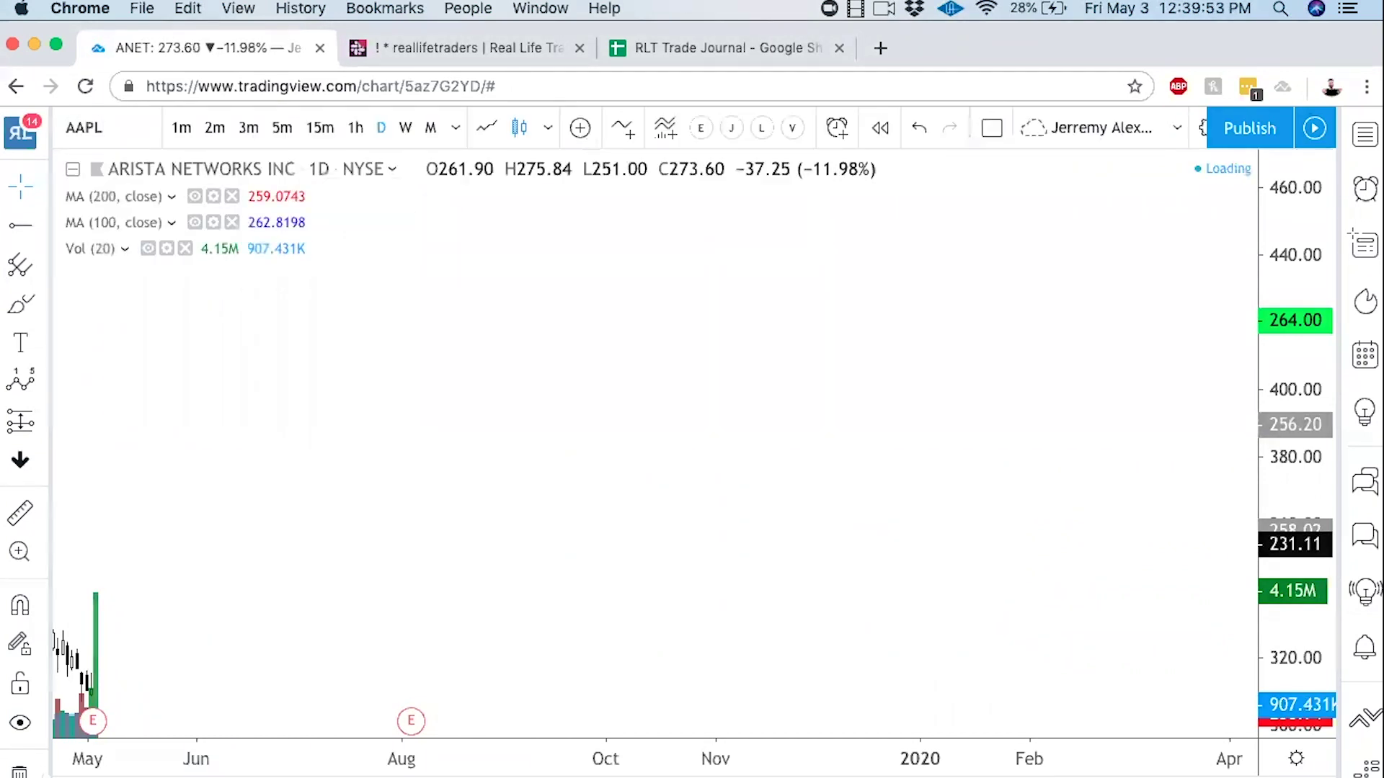
Step: Zoom and pan the AAPL chart onto the late-2018 decline, Aug 2018 to Feb 2019
scroll(602, 386, "down", 5)
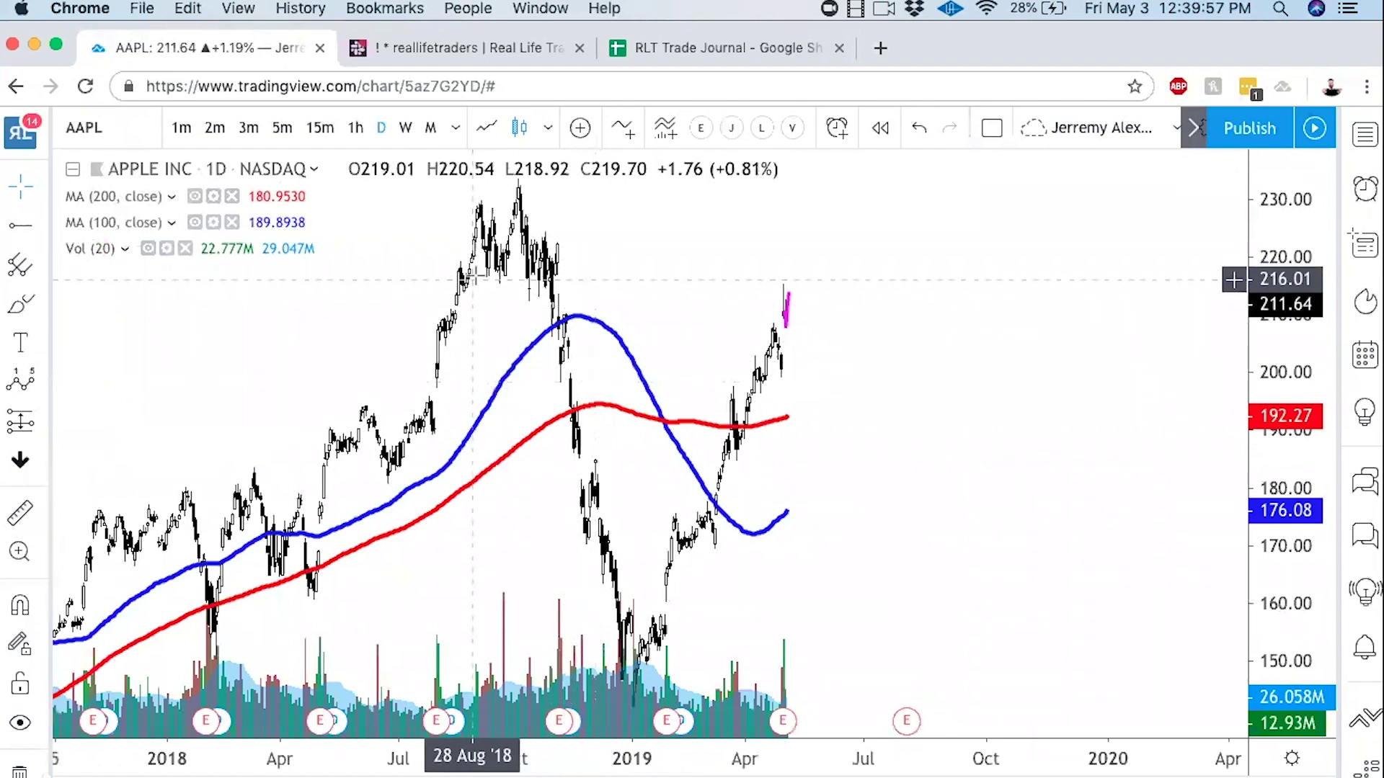
left_click_drag(483, 298, 762, 353)
scroll(762, 354, "up", 5)
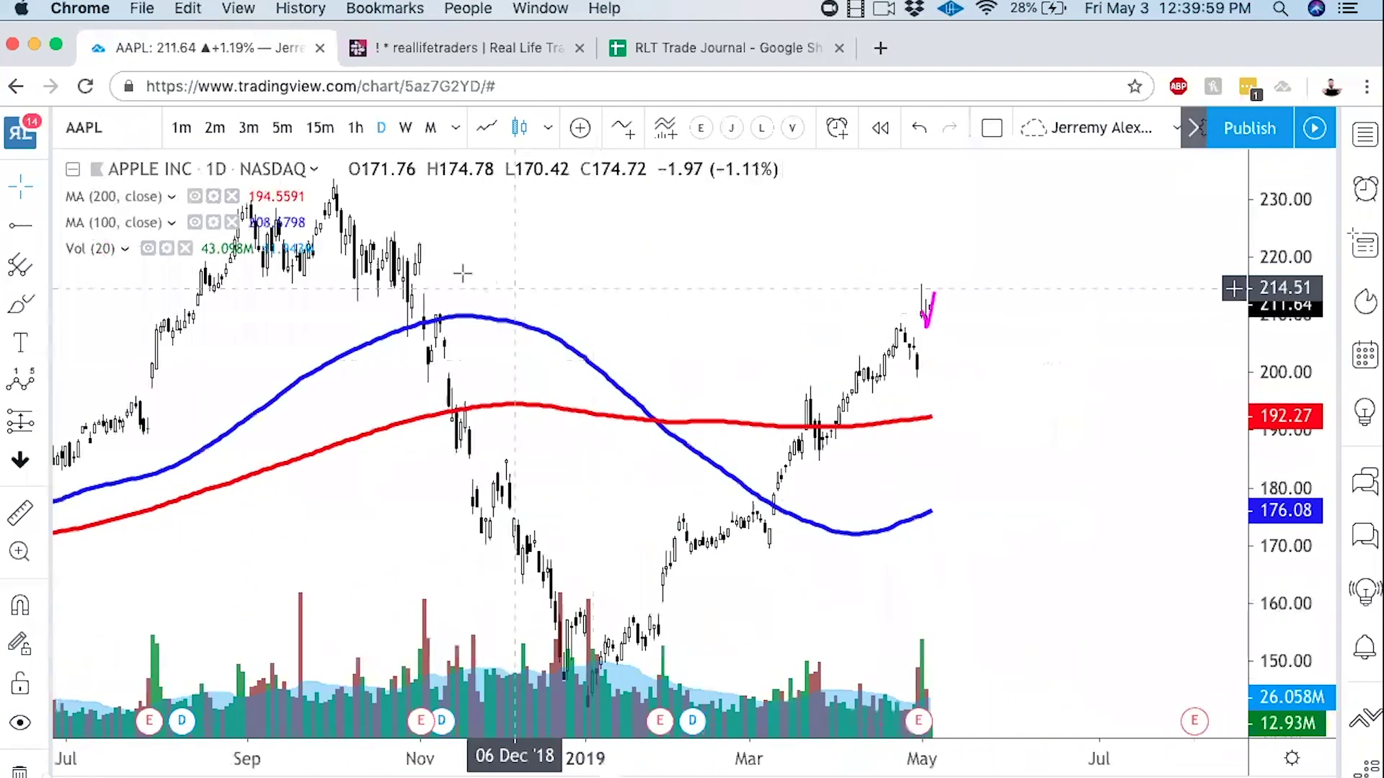
scroll(988, 285, "left", 5)
scroll(988, 286, "up", 3)
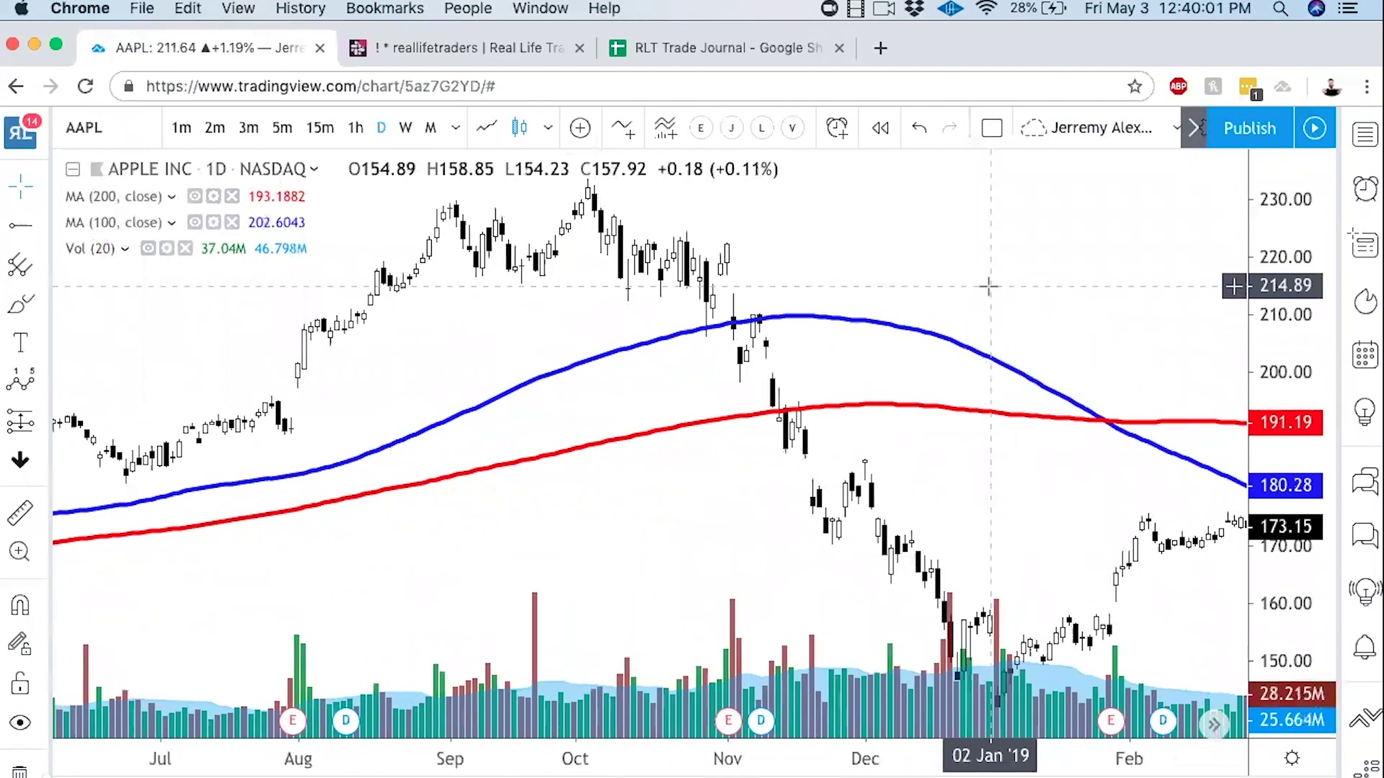
scroll(1183, 442, "up", 2)
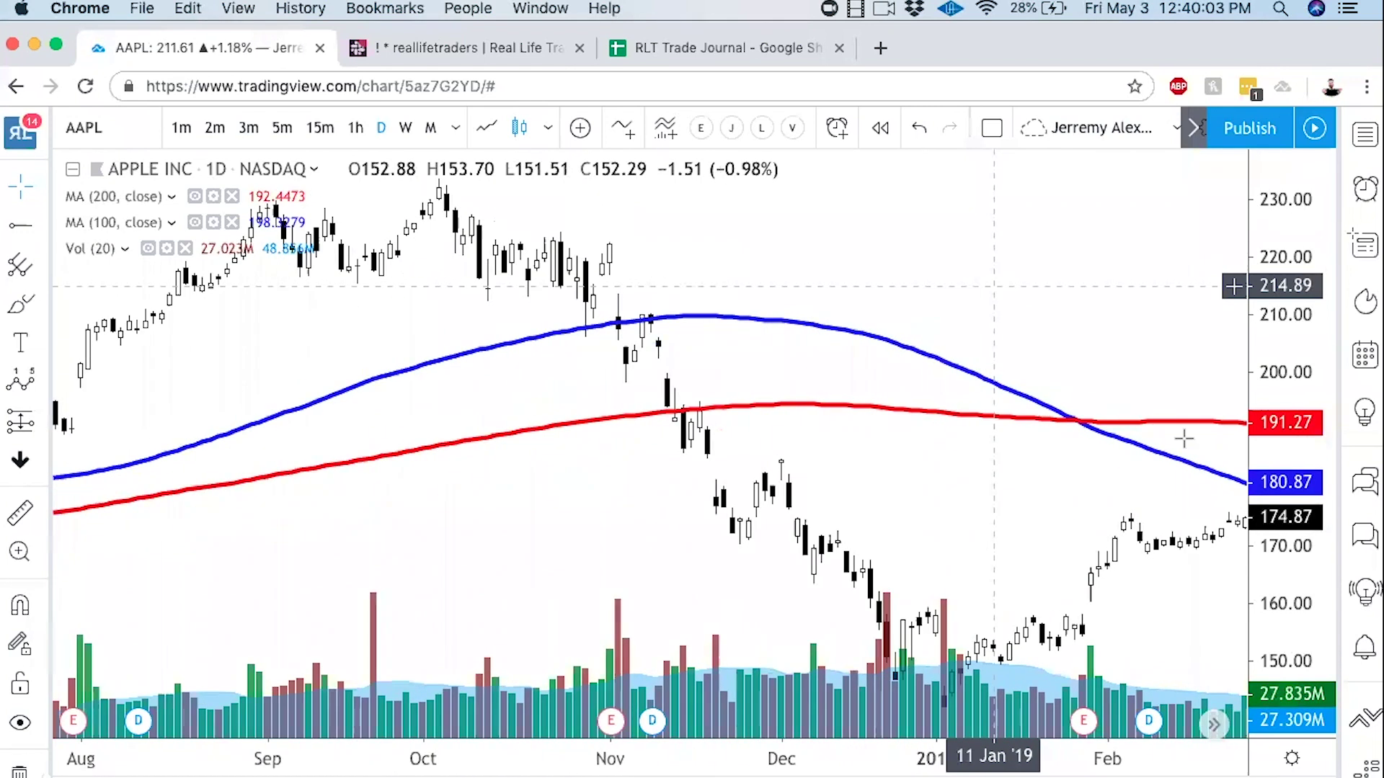
left_click_drag(1287, 468, 1287, 403)
left_click_drag(810, 207, 905, 340)
scroll(916, 337, "up", 2)
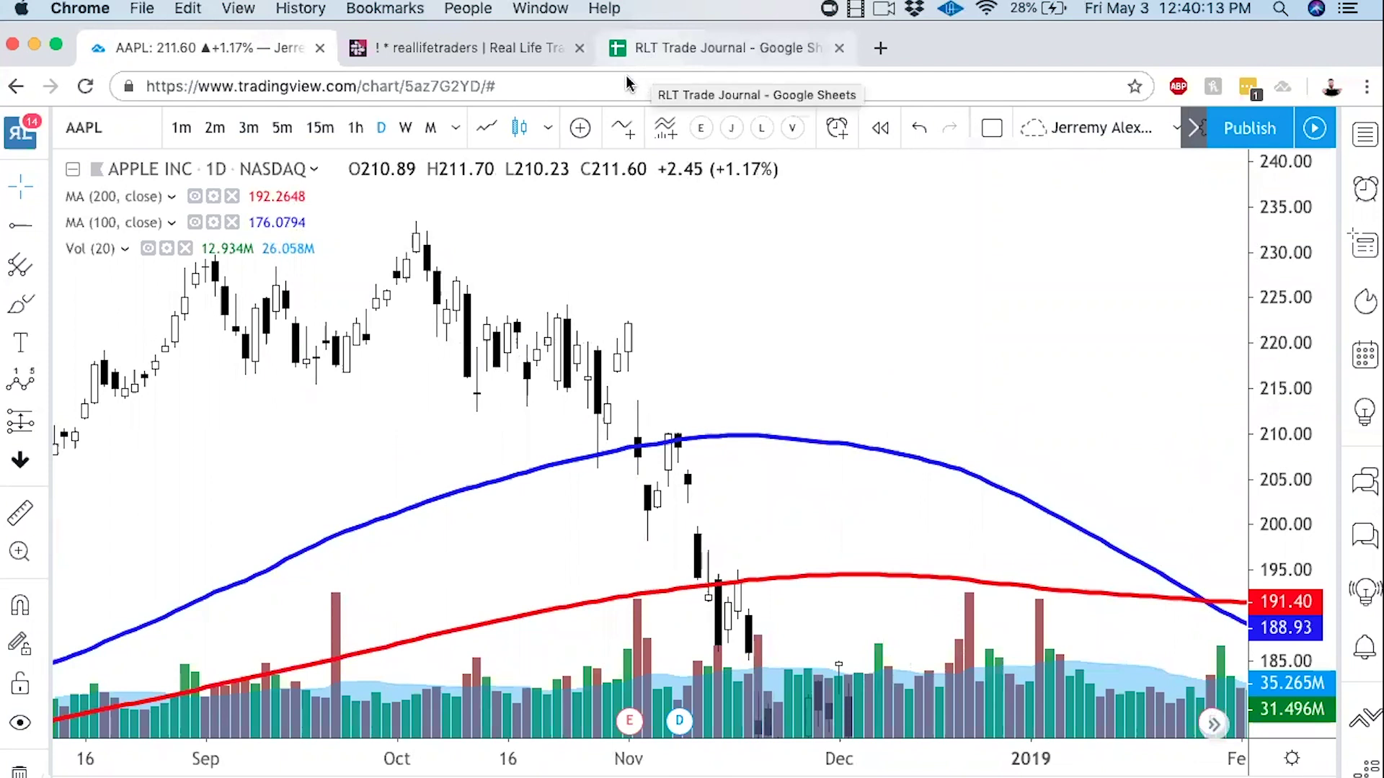
Step: Write the upper-right note '#1 Do you have a gap of the same price? #2 ARE BULLS TRAPPED on the gap down'
left_click(838, 206)
type("#1 Do you have a gap of the sam")
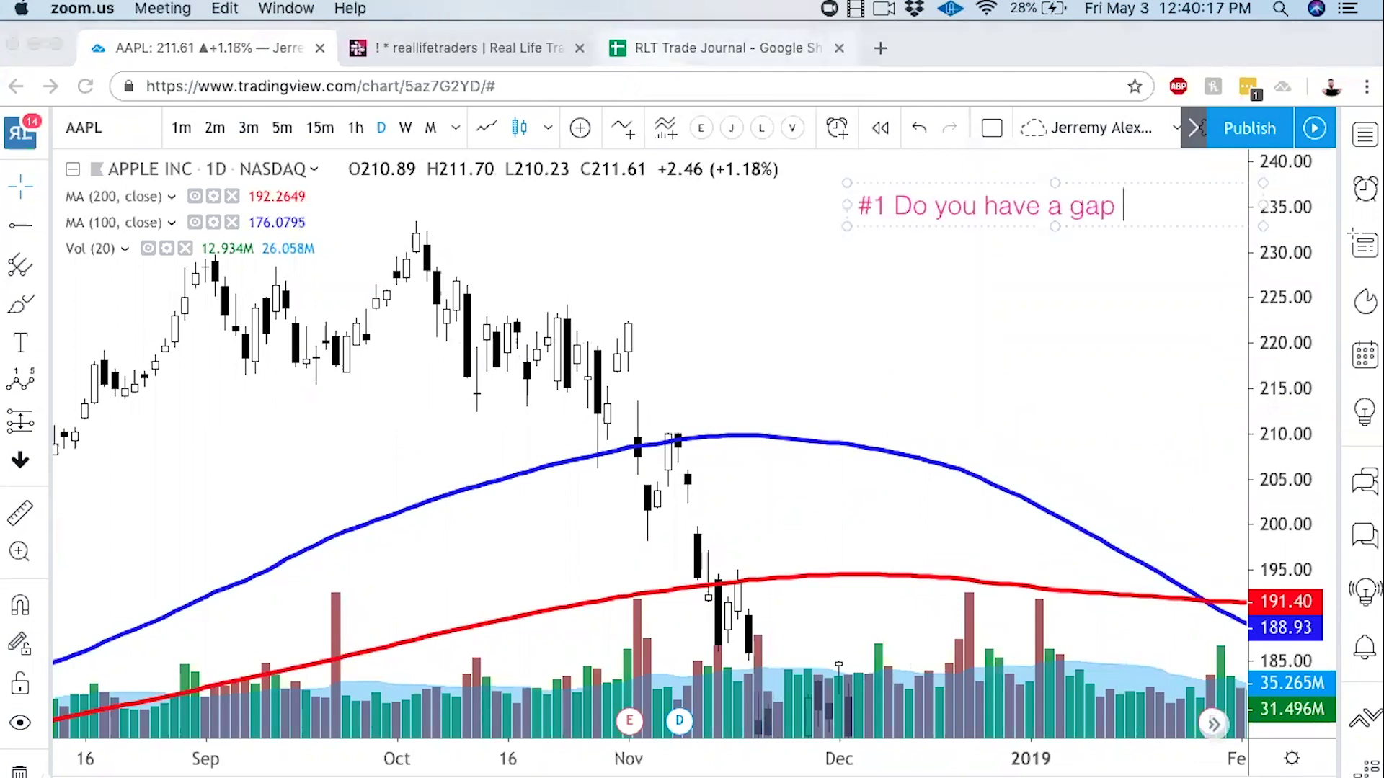
key("BackSpace")
key("BackSpace")
key("BackSpace")
key("Return")
type("same price?")
key("Return")
type("#2 ARE BU")
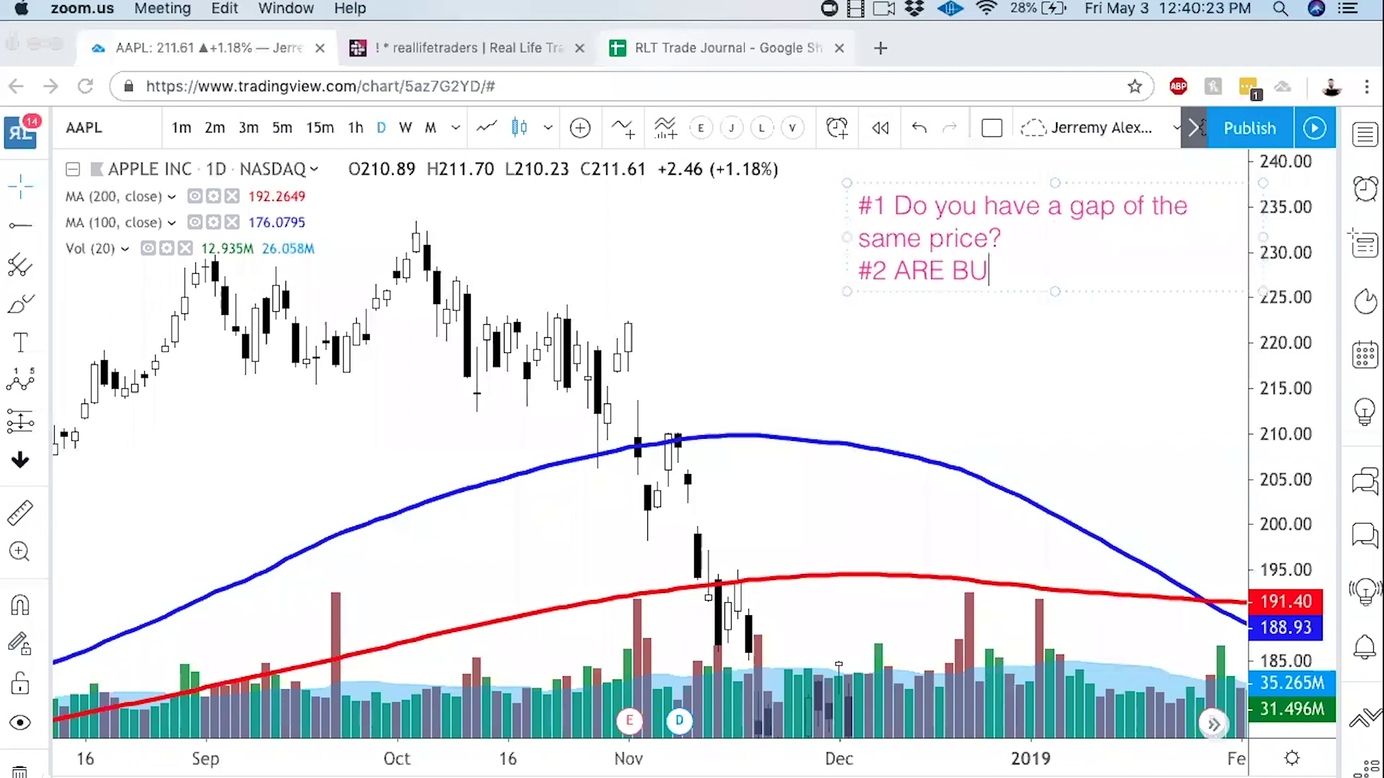
type("LLS TRAPPED on the g")
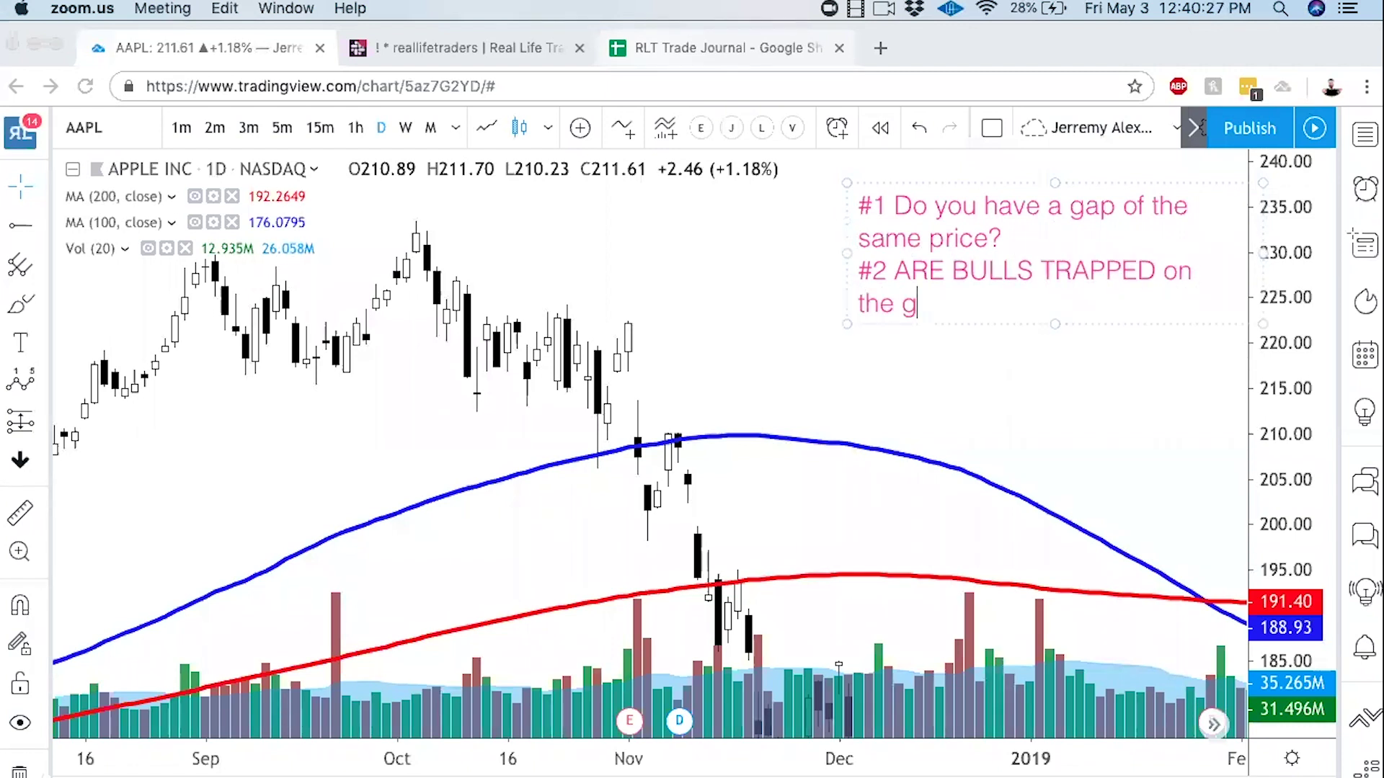
type("ap down")
left_click(738, 247)
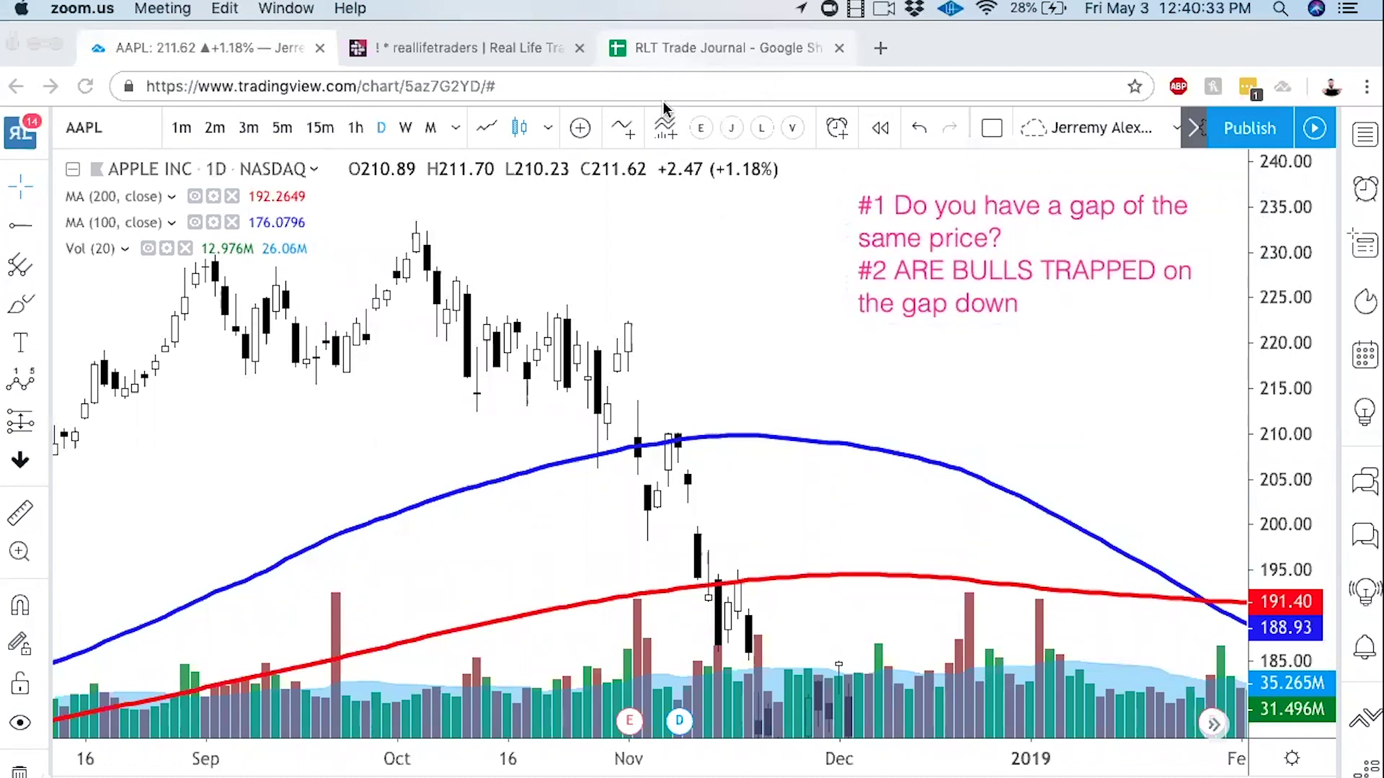
Step: Draw a pink arrow from the questions note to the early-November gap, undoing the green gap mark
left_click_drag(845, 292, 648, 376)
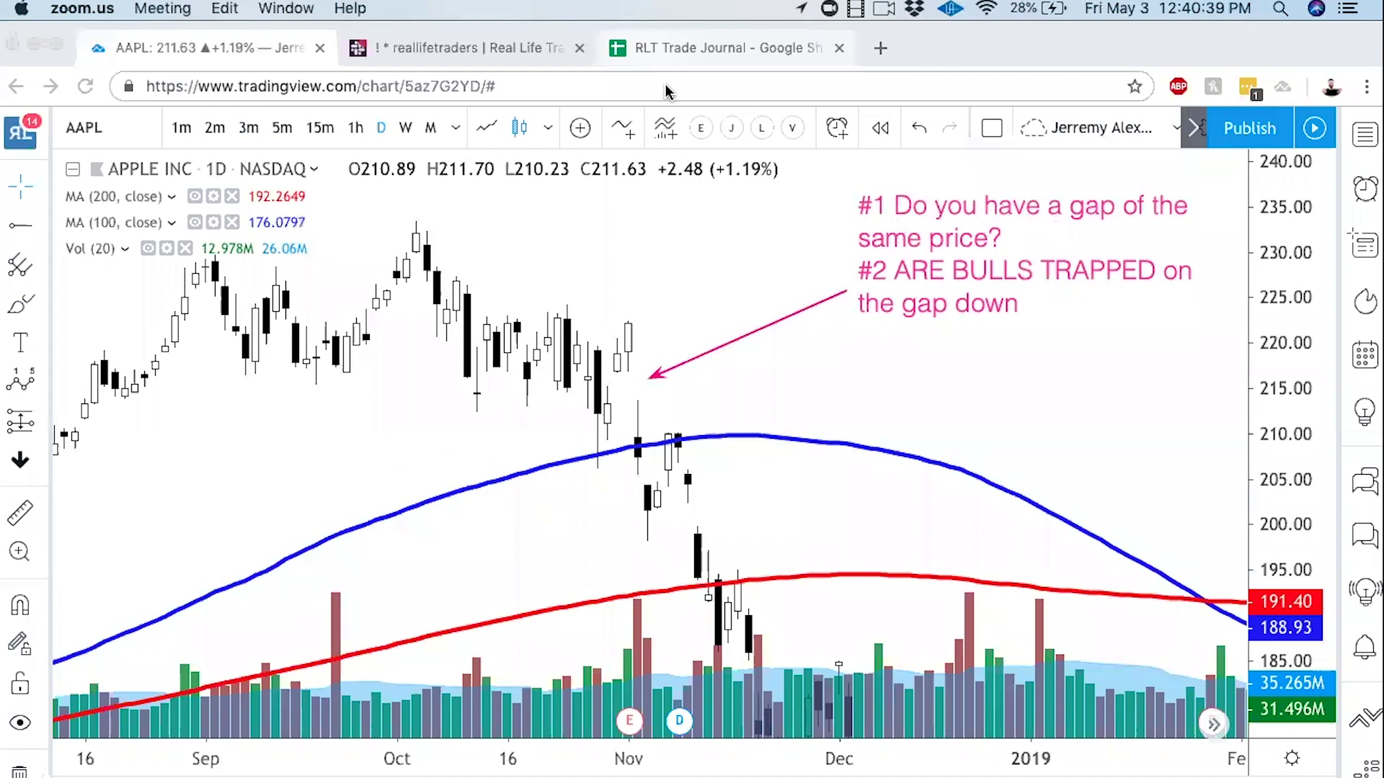
mouse_move(646, 379)
left_mouse_down()
mouse_move(605, 381)
mouse_move(667, 366)
mouse_move(621, 299)
mouse_move(606, 375)
mouse_move(646, 380)
mouse_move(602, 382)
mouse_move(660, 382)
left_mouse_up()
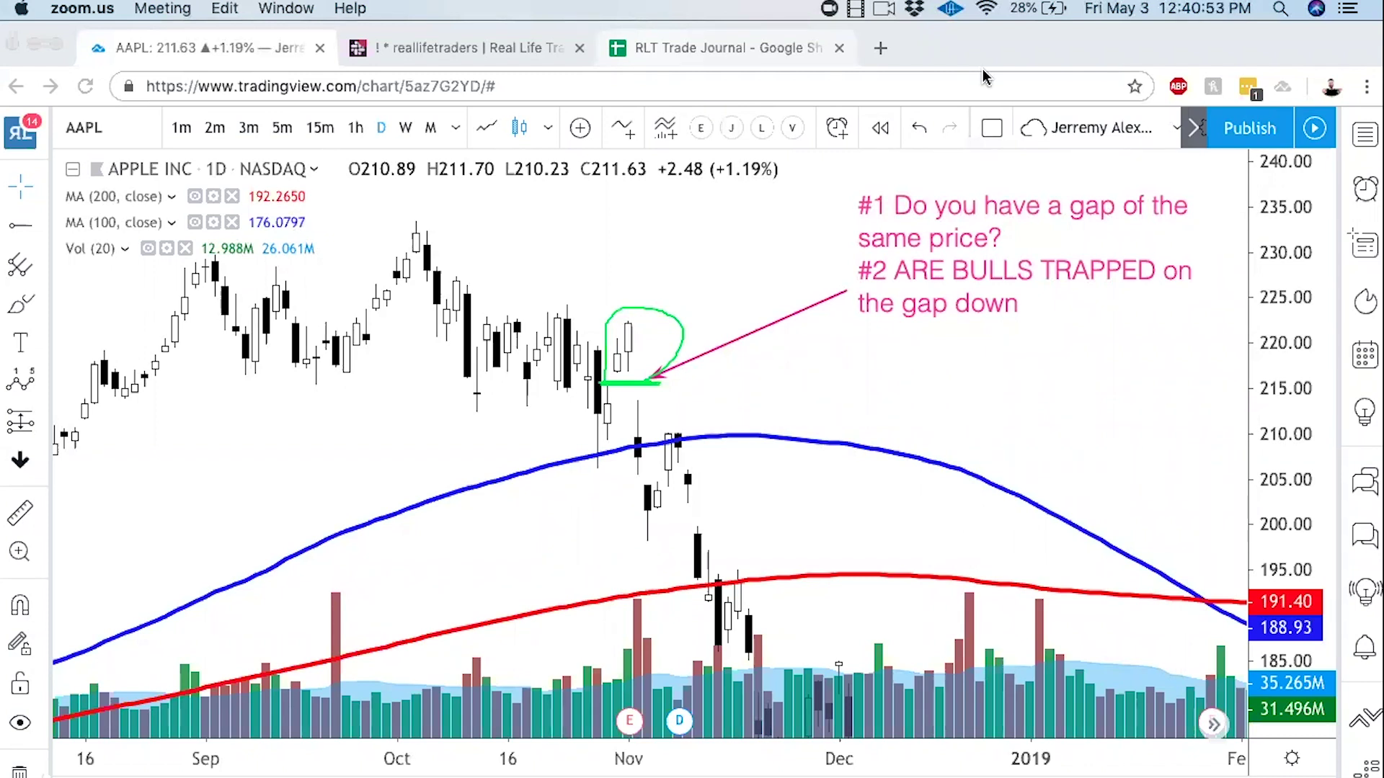
key("super+z")
key("super+z")
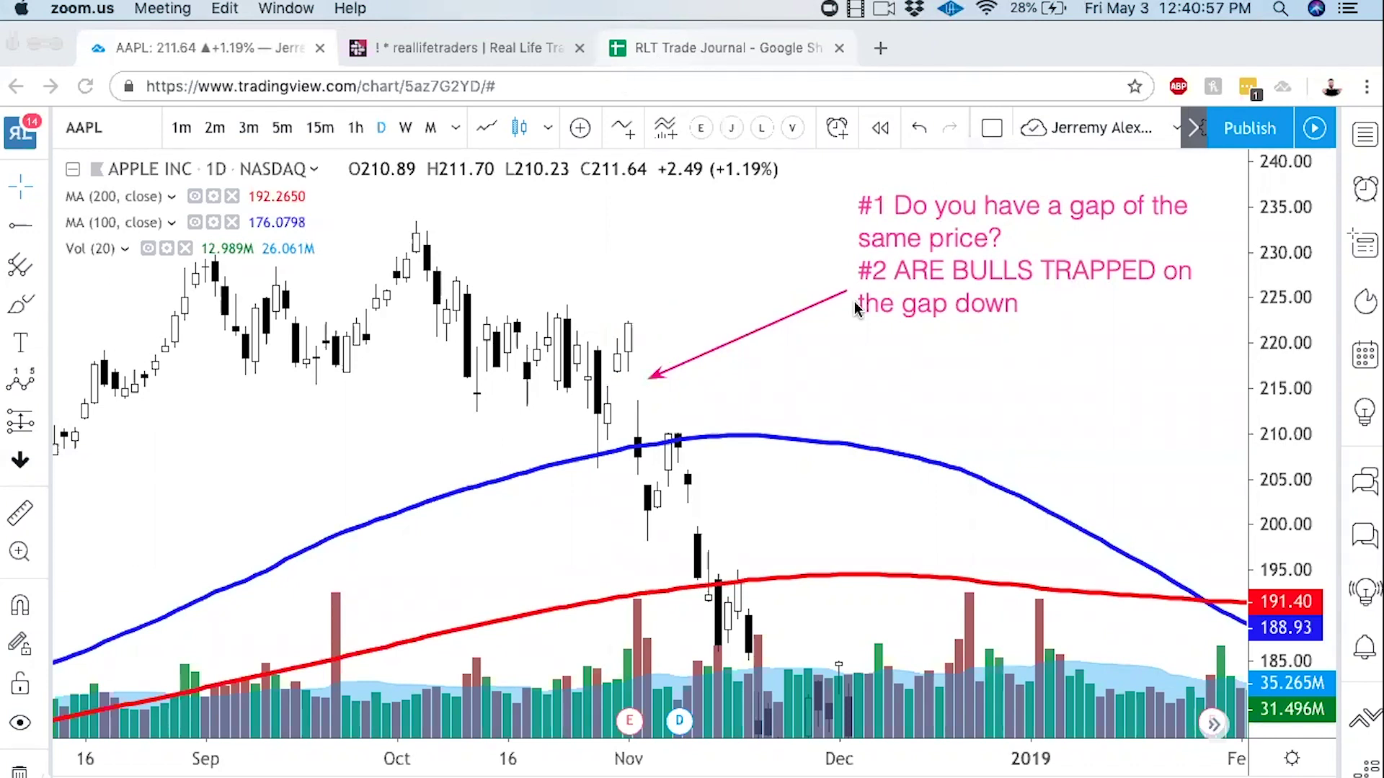
Step: Start a green text label reading 'Island Reversal' with 'IS a' on a line below
left_click(969, 374)
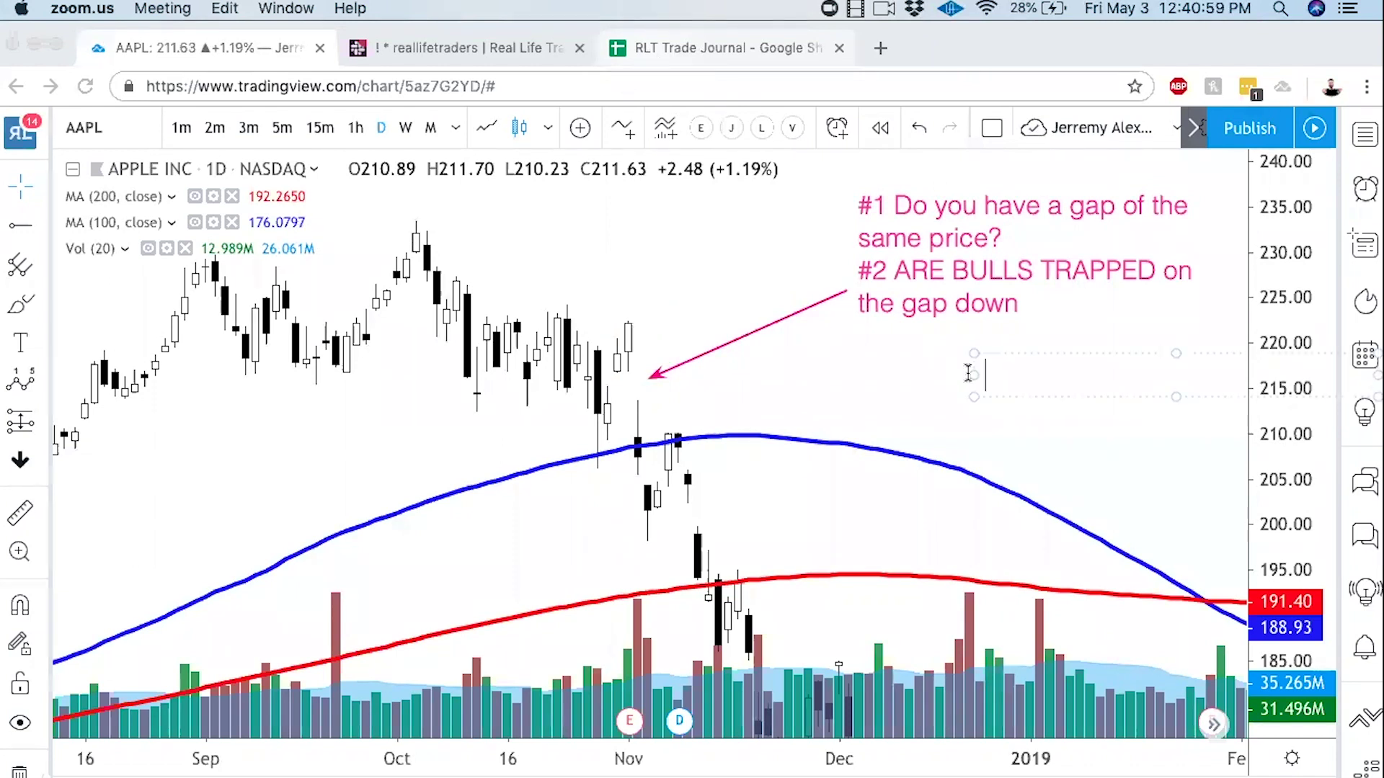
type("Island Reversal")
key("Return")
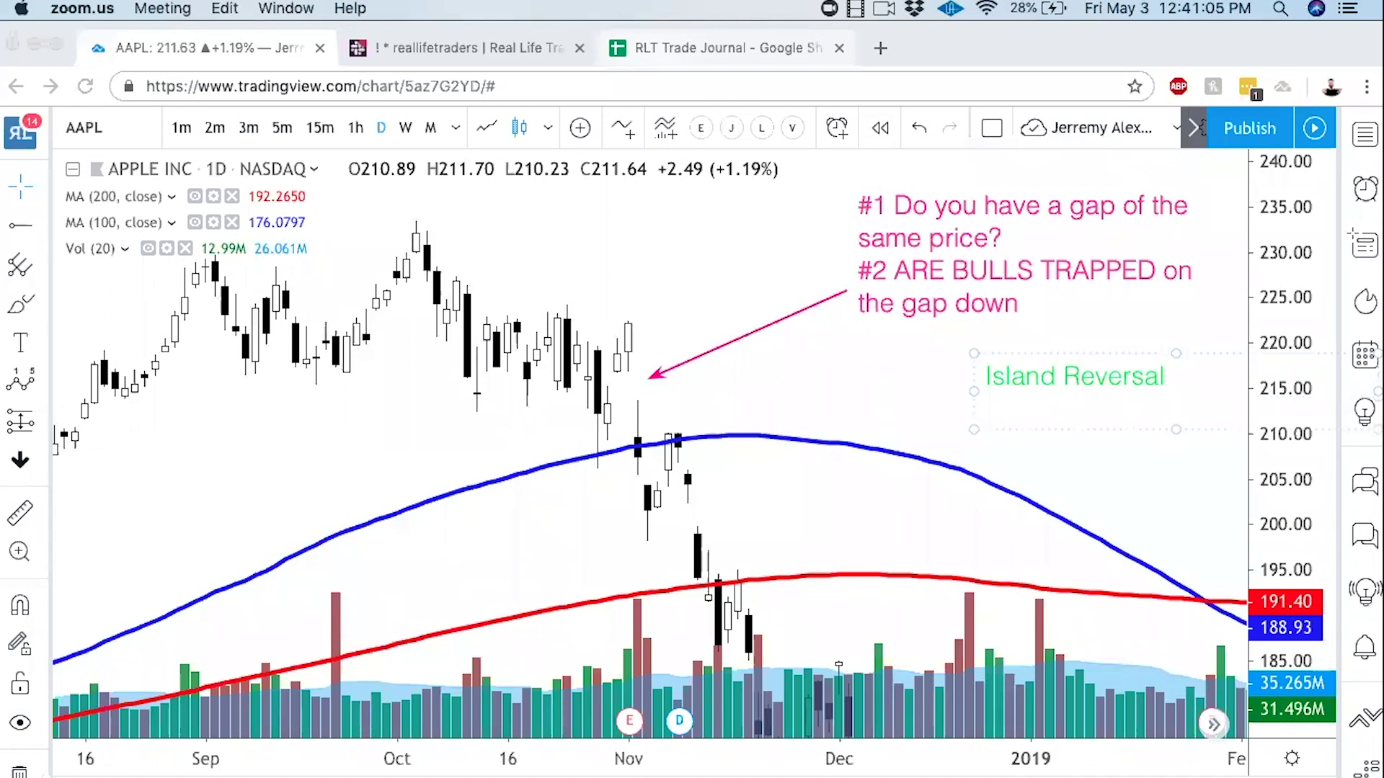
key("Return")
type("IS ")
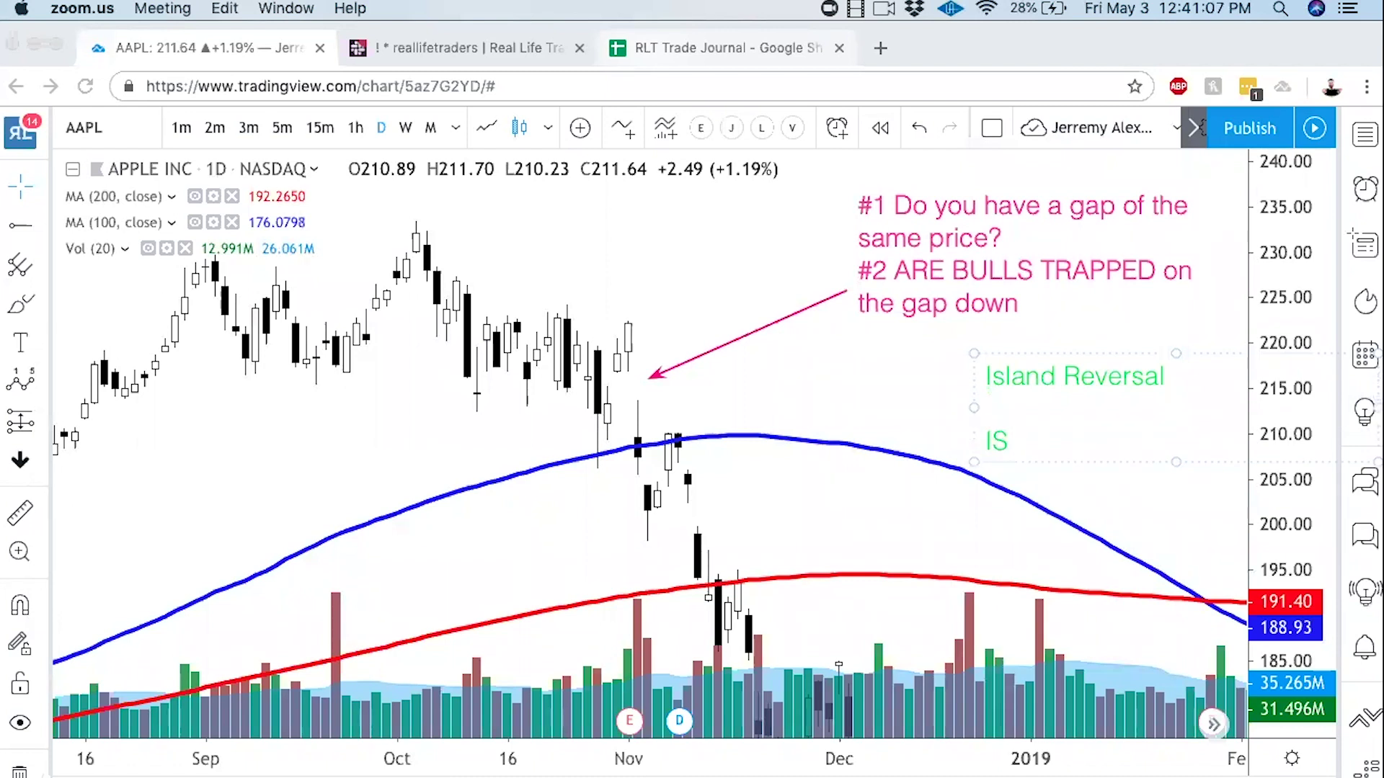
type("a")
Step: Add 'A bearish' above, then 'EVENING STAR' and 'pattern' below, and commit the note
left_click(982, 369)
type("A bearish")
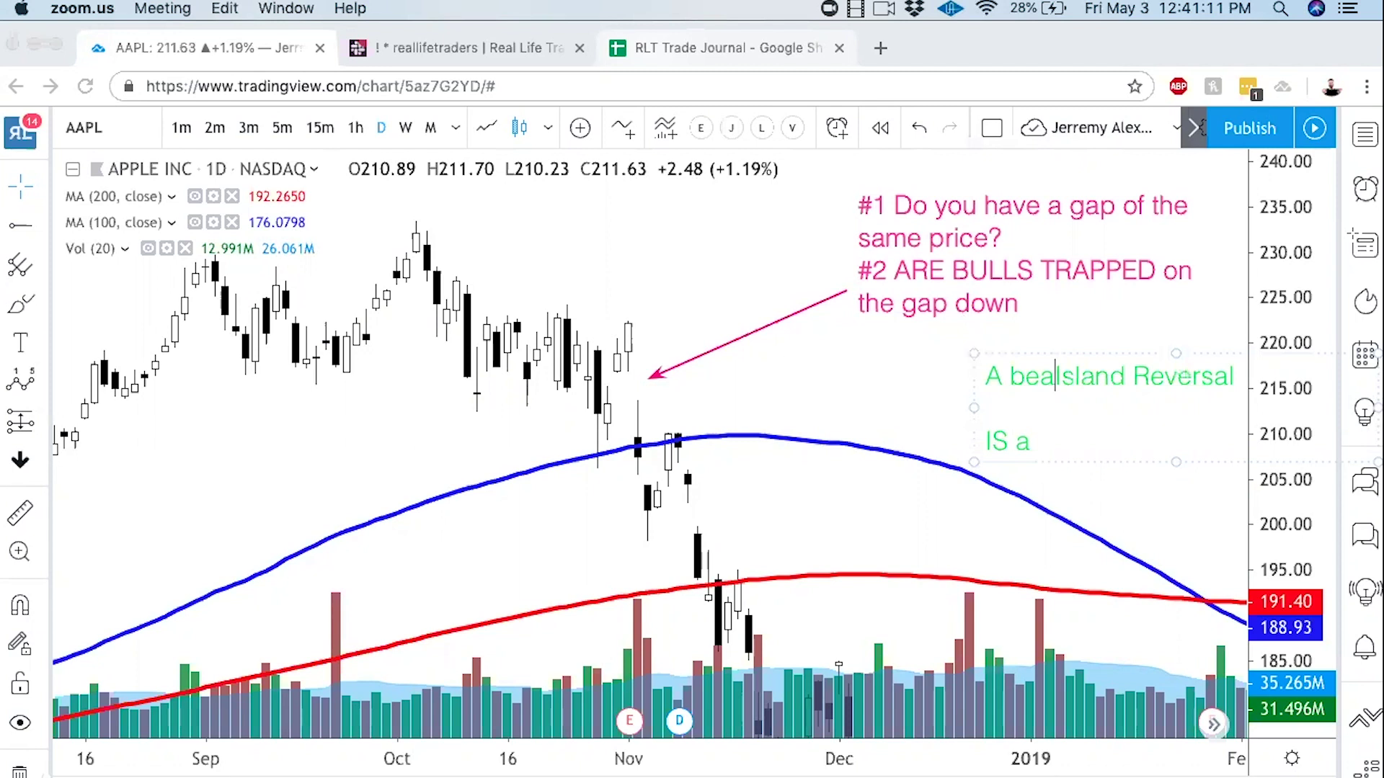
key("Return")
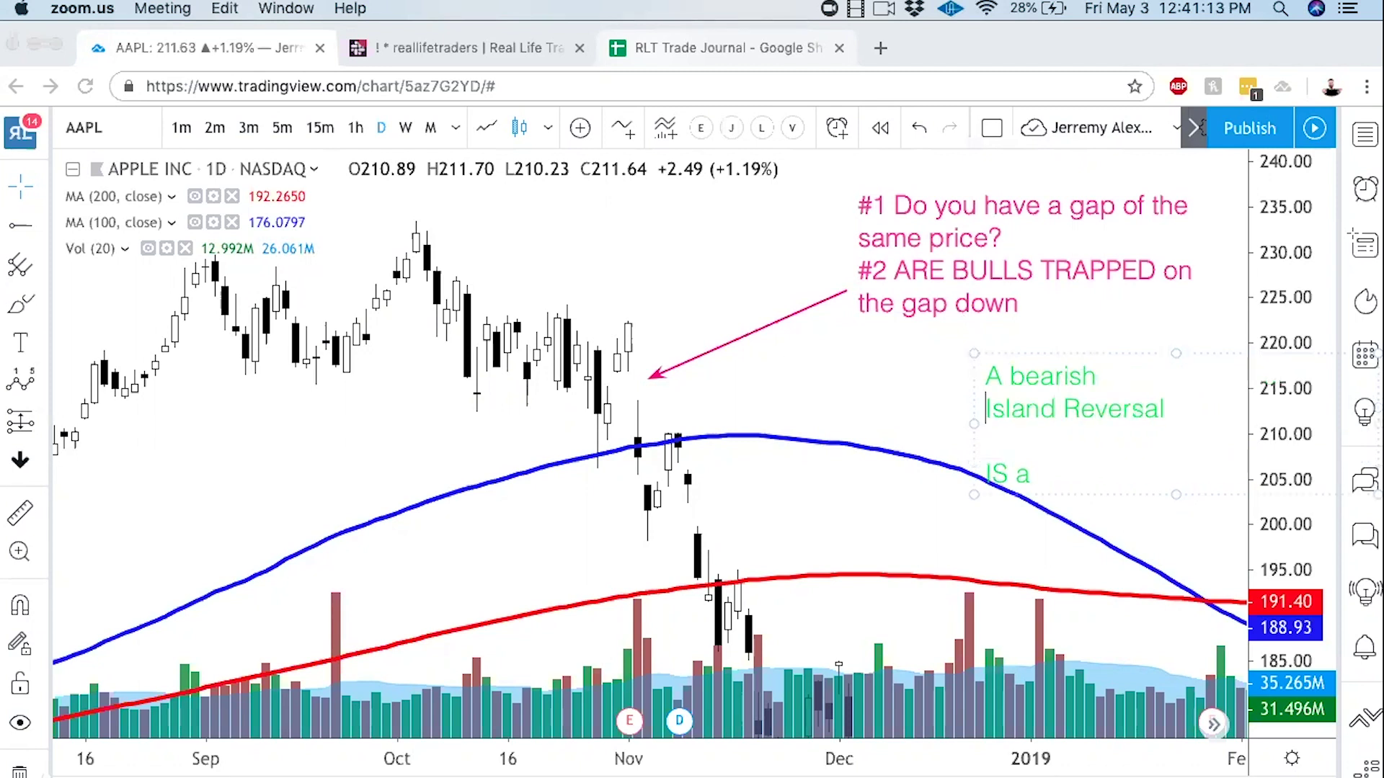
left_click(1065, 477)
type("EVENING STAR")
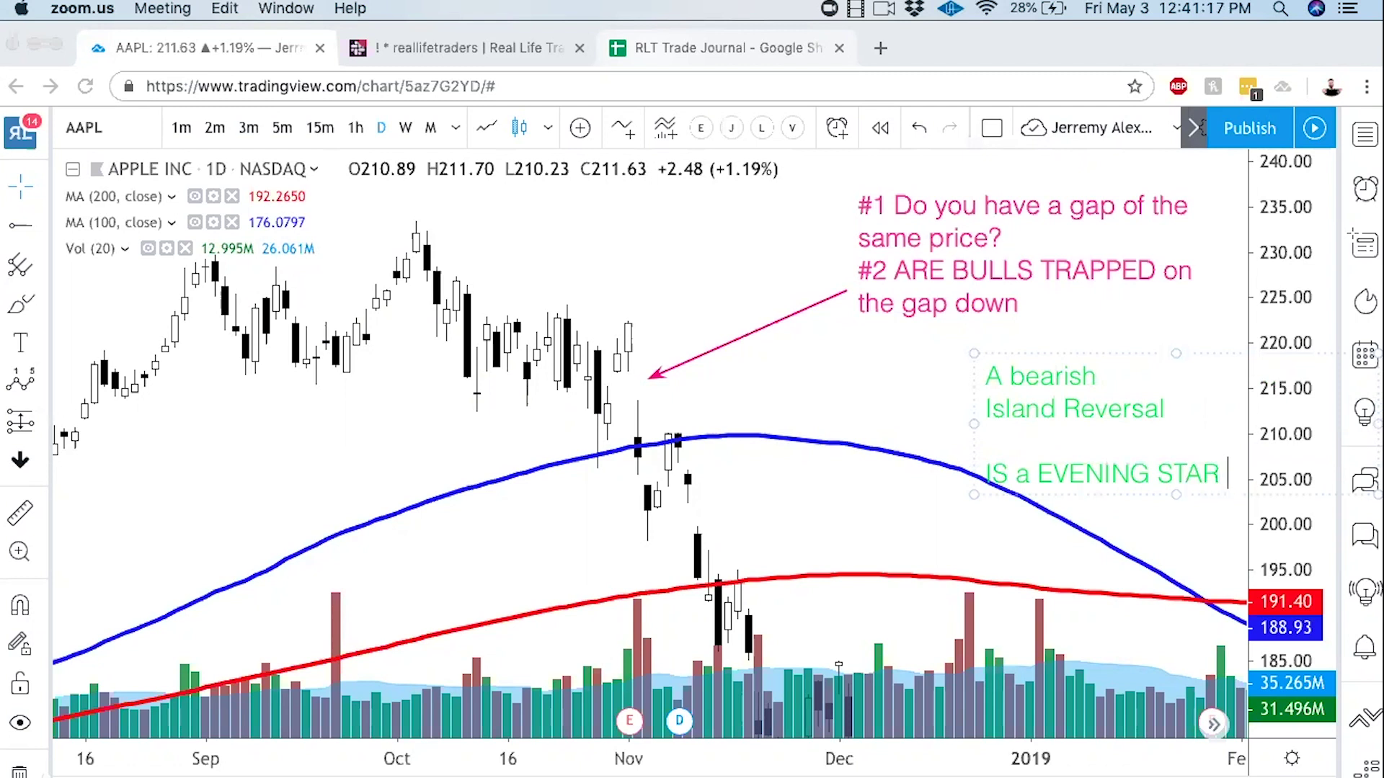
key("Return")
type("pattern")
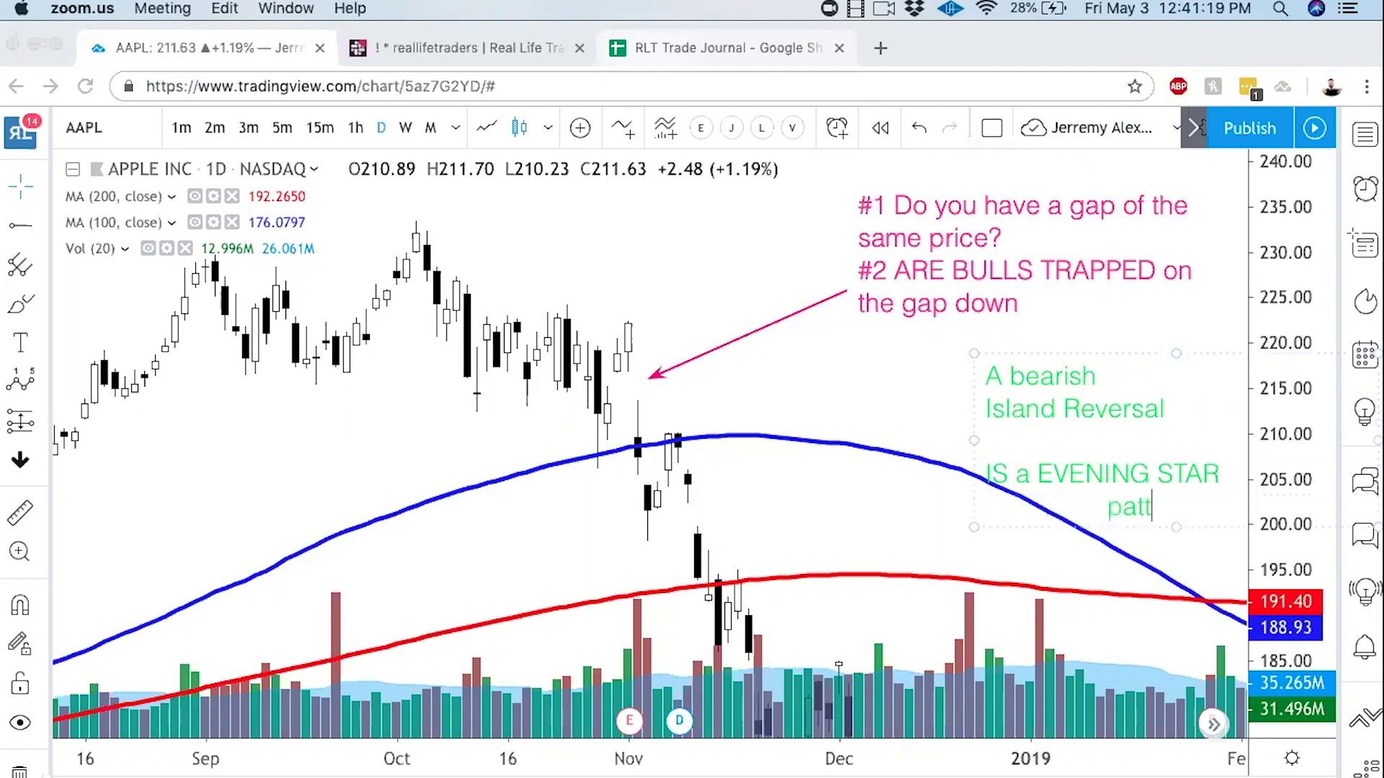
left_click(880, 395)
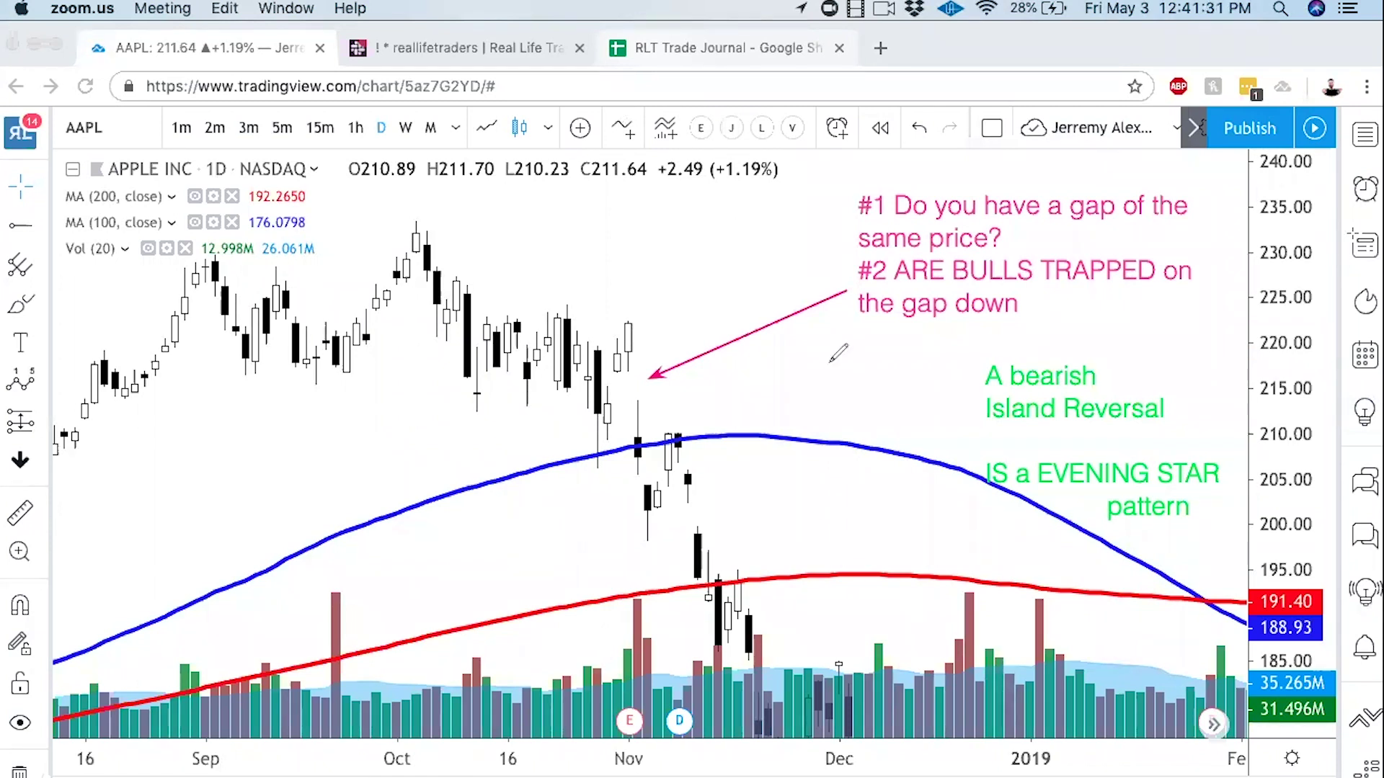
Step: Sketch green strokes, a bracket and a downward arrow around the late-October gap candles, circling marks in magenta
mouse_move(620, 427)
left_mouse_down()
mouse_move(630, 462)
mouse_move(623, 430)
left_mouse_up()
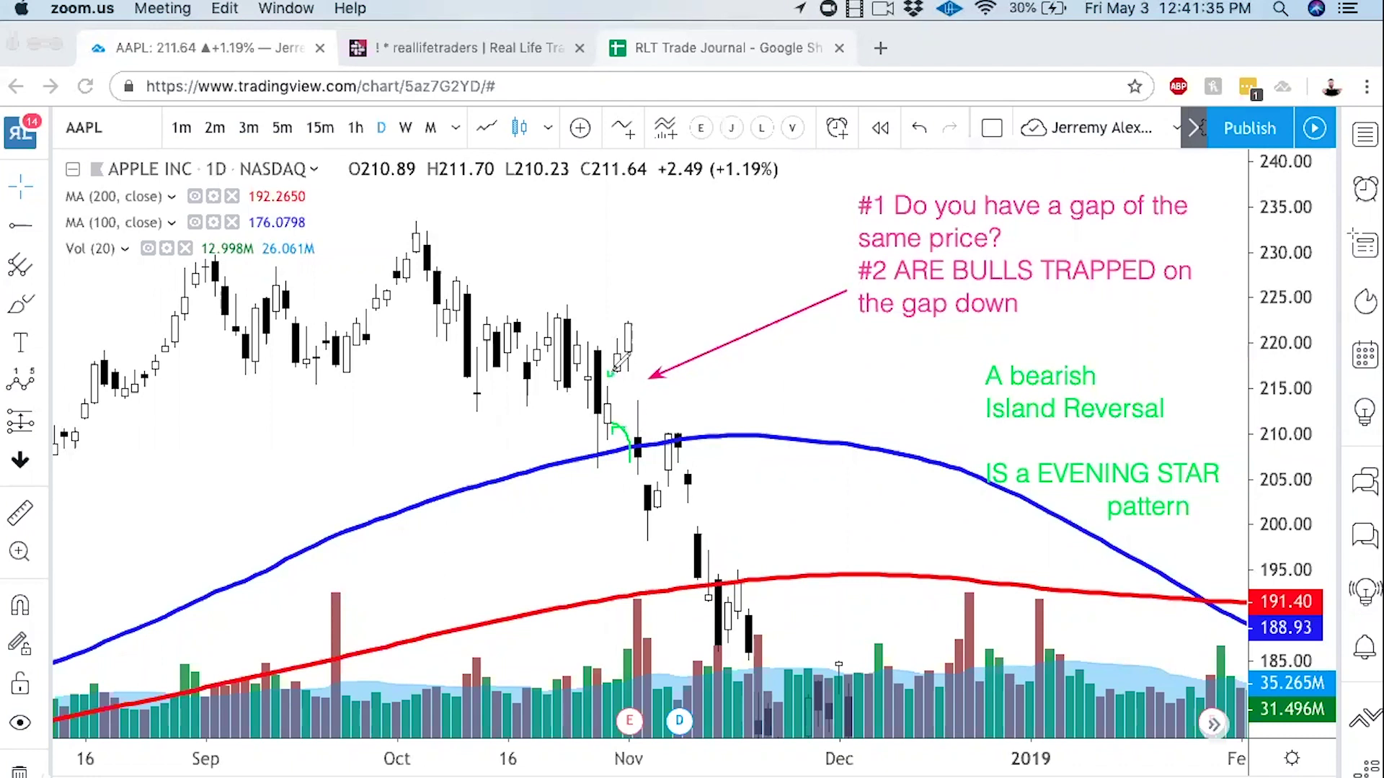
mouse_move(610, 374)
left_mouse_down()
mouse_move(624, 353)
mouse_move(647, 403)
mouse_move(660, 382)
mouse_move(585, 379)
left_mouse_up()
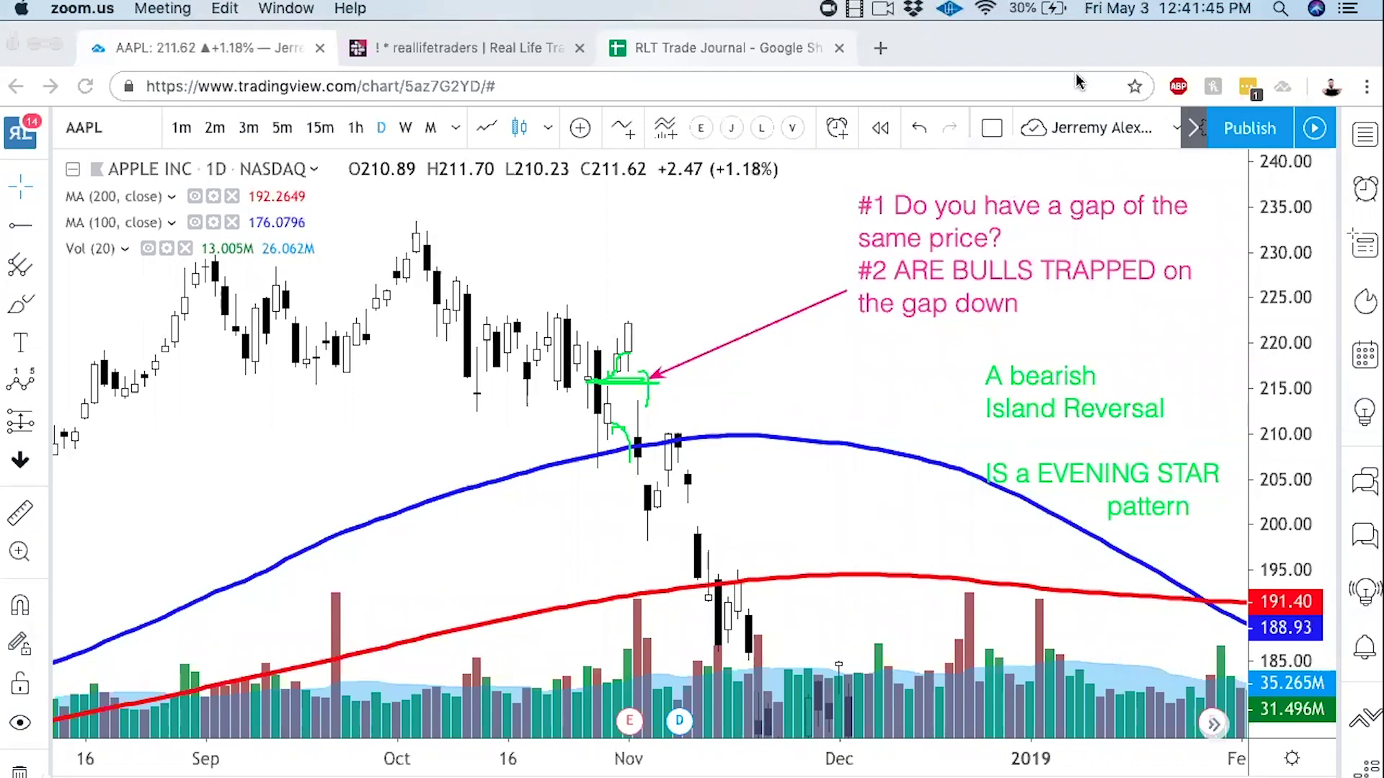
mouse_move(605, 414)
left_mouse_down()
mouse_move(602, 351)
mouse_move(625, 320)
mouse_move(650, 317)
mouse_move(652, 409)
left_mouse_up()
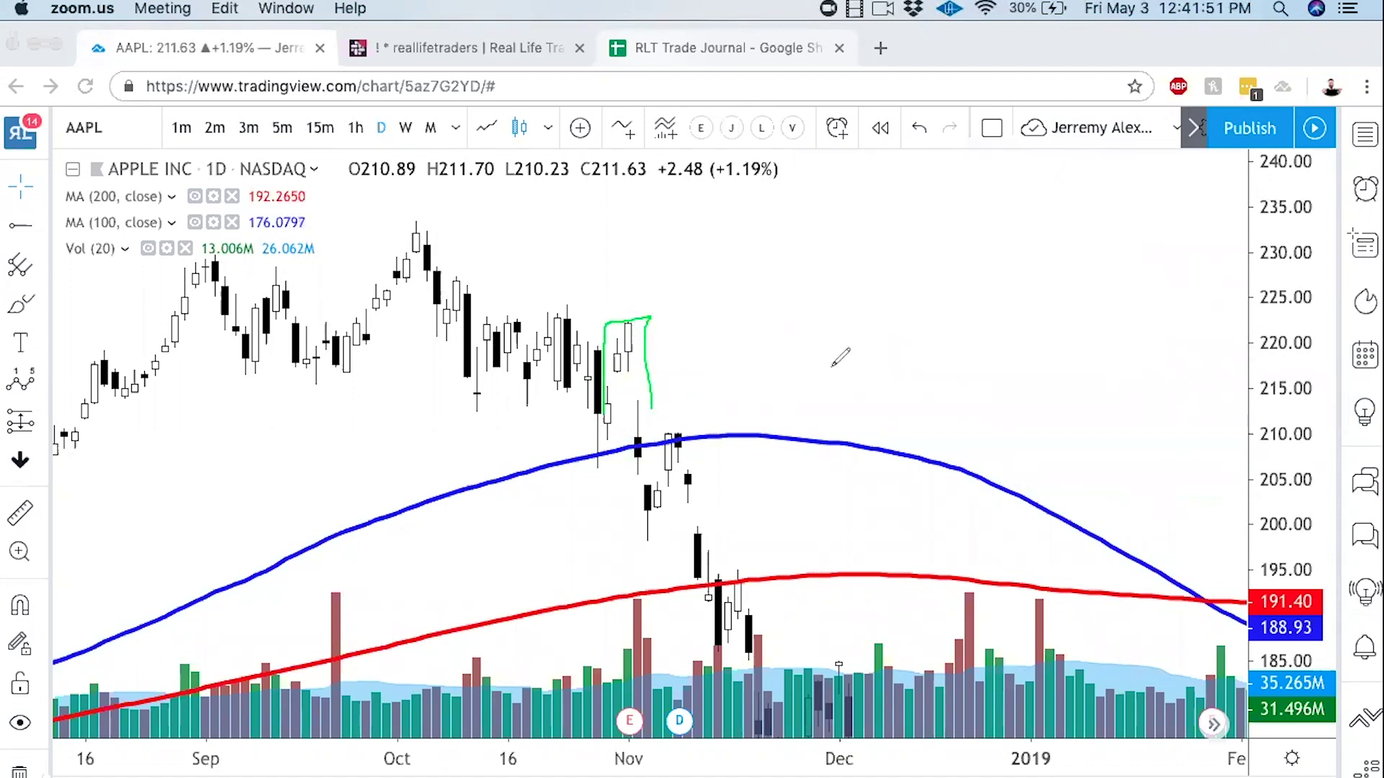
left_click_drag(842, 367, 862, 289)
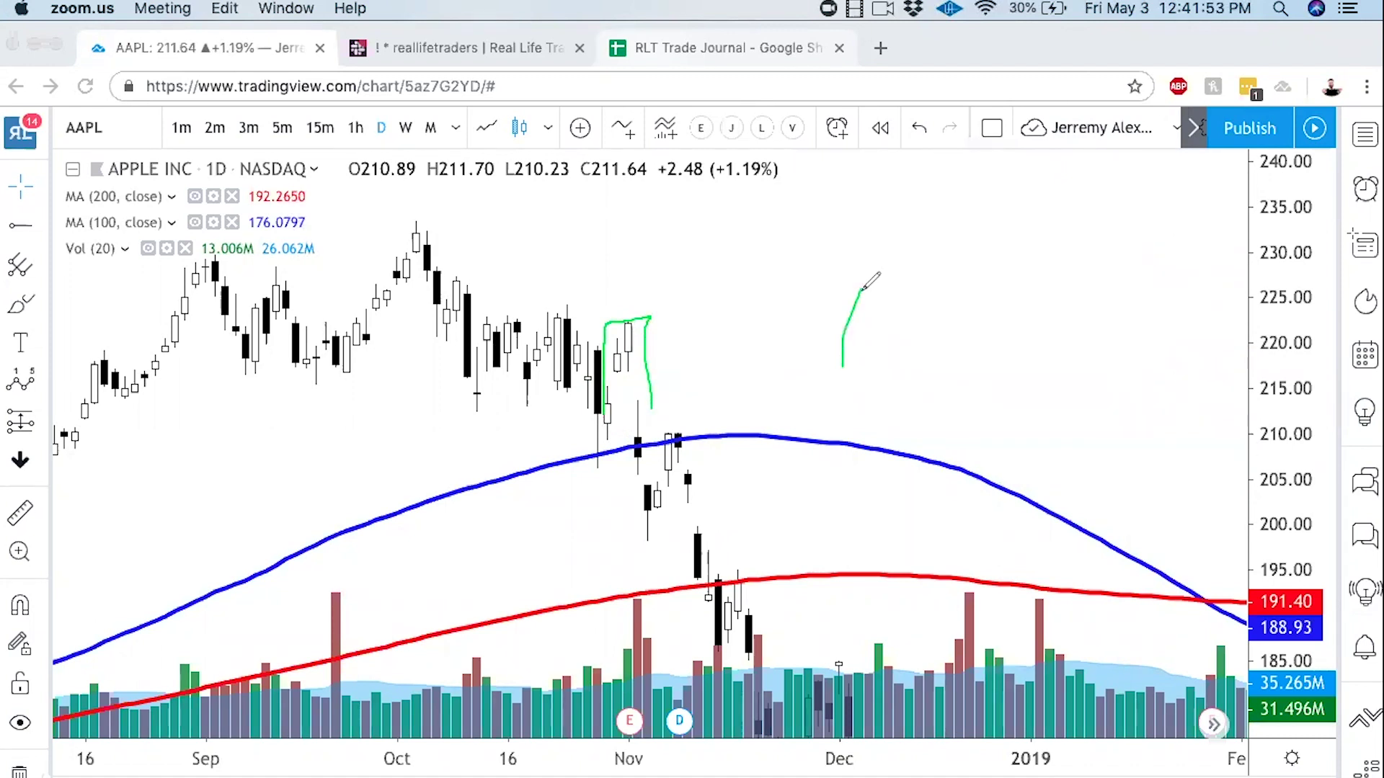
left_click_drag(936, 186, 990, 186)
left_click_drag(1004, 272, 1011, 430)
left_click_drag(848, 285, 861, 288)
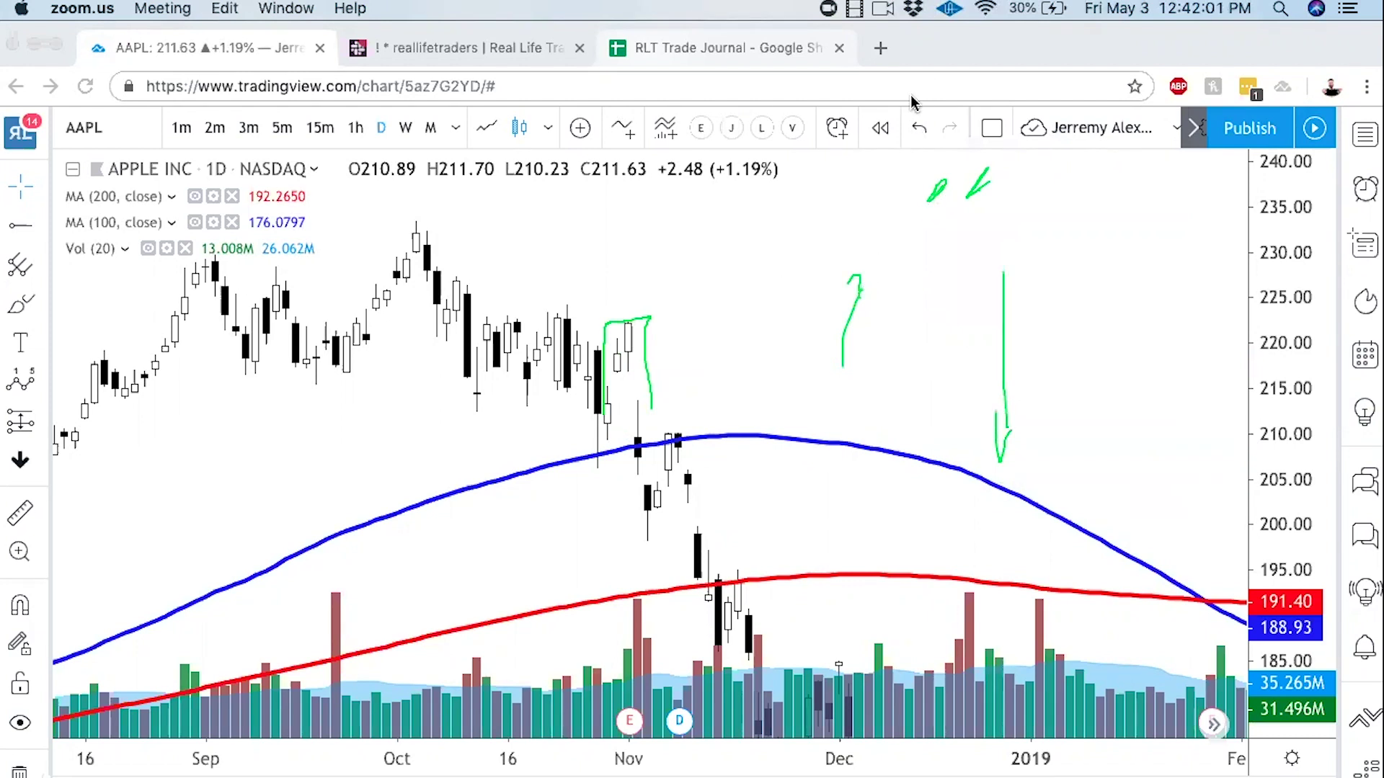
mouse_move(986, 154)
left_mouse_down()
mouse_move(927, 173)
mouse_move(1012, 209)
mouse_move(947, 164)
left_mouse_up()
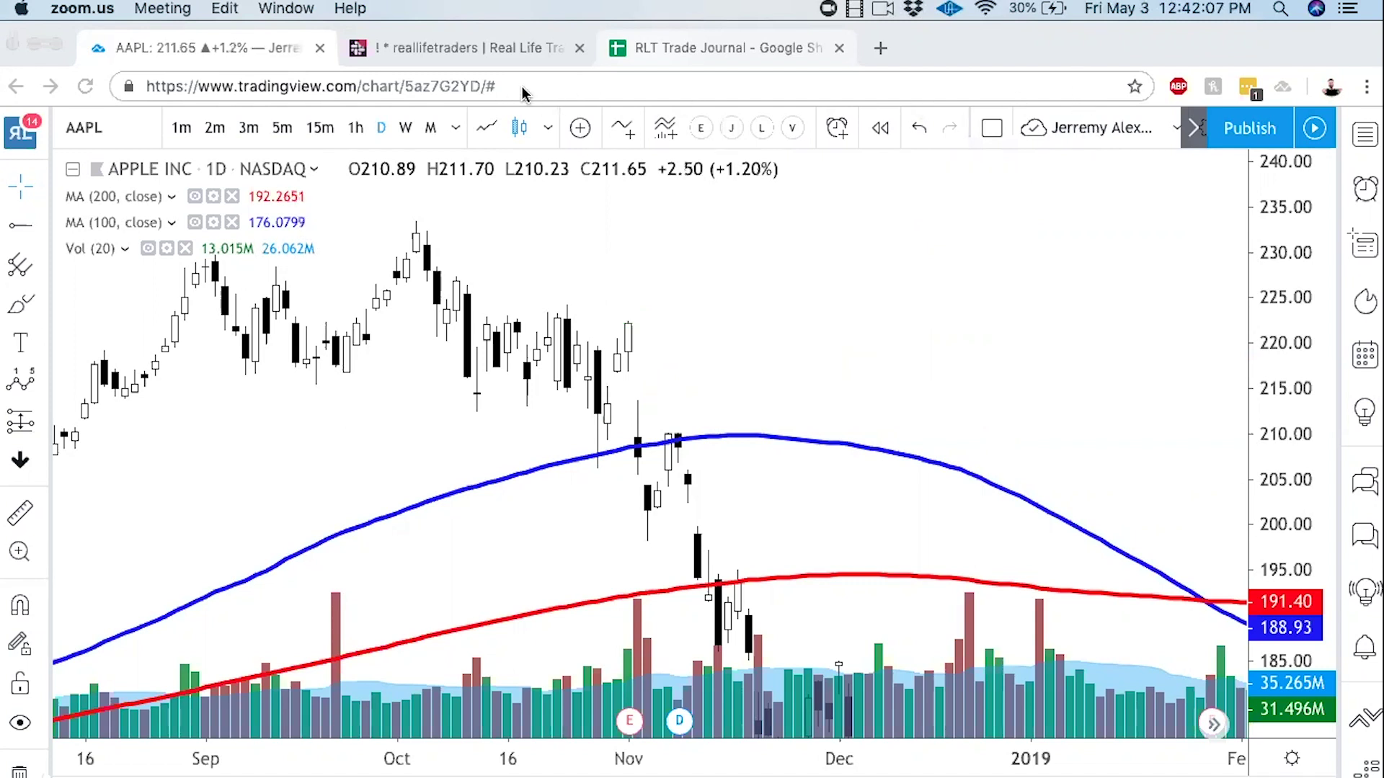
Step: Pan and scroll the AAPL chart to show the November–April 2019 stretch
left_click(768, 294)
scroll(930, 396, "right", 10)
scroll(901, 324, "right", 5)
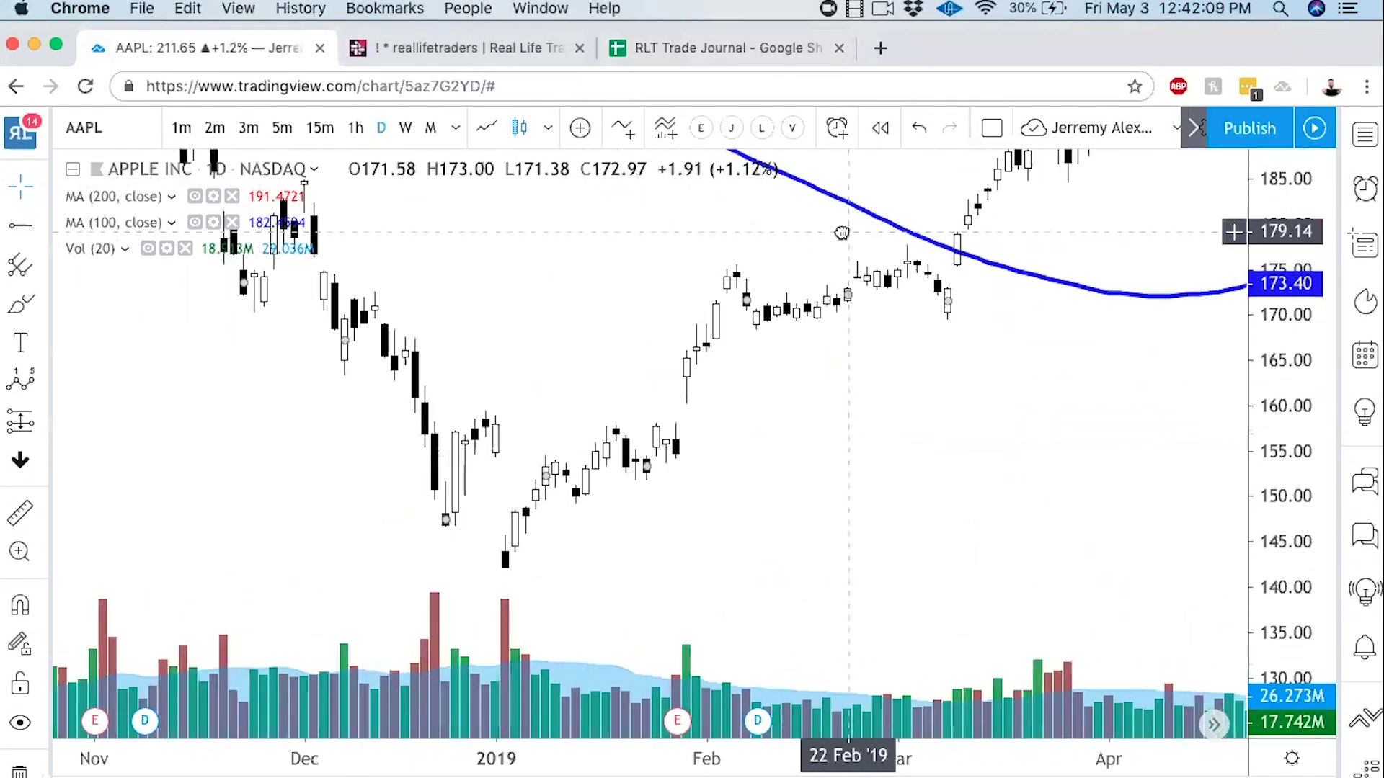
scroll(1192, 373, "down", 2)
left_click_drag(1301, 447, 1305, 509)
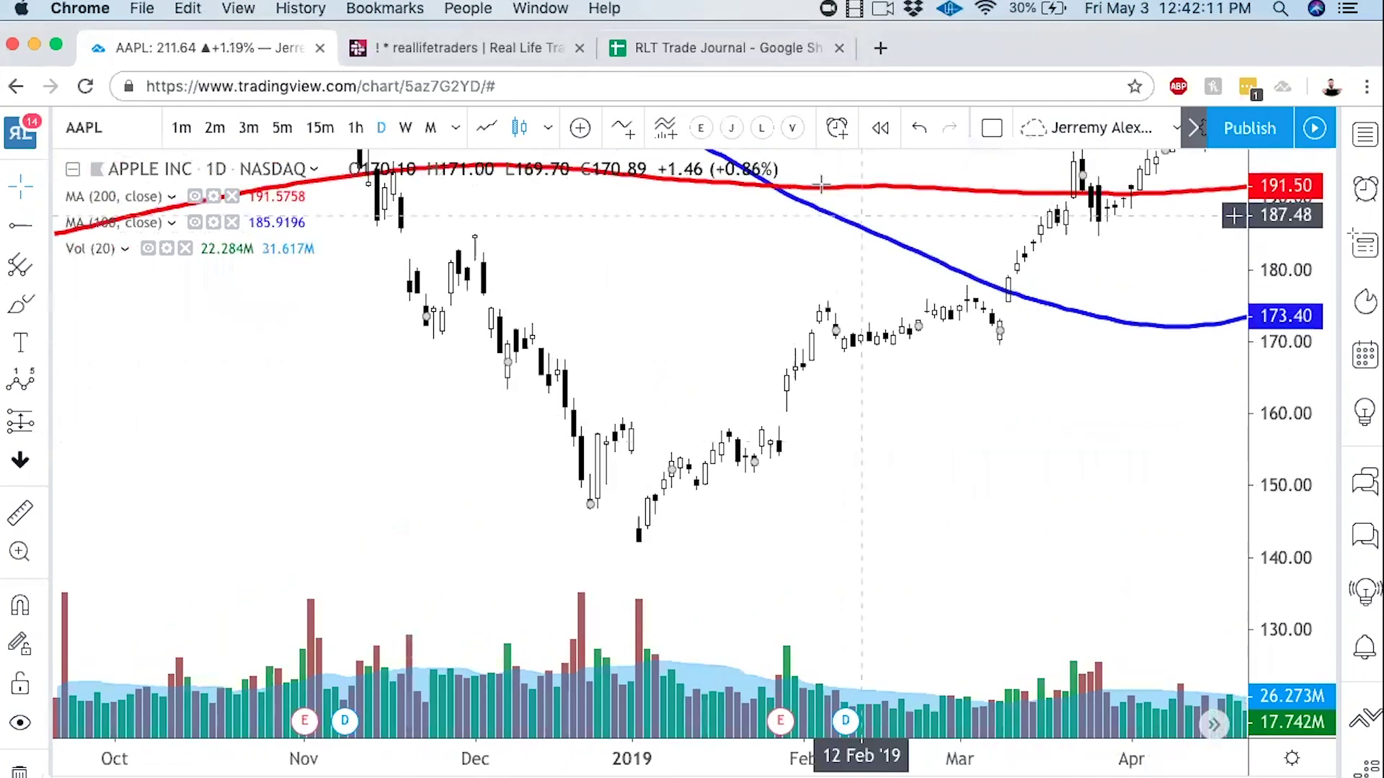
Step: Draw pink arrows at the January low and early-February gap, placing a label below
left_click_drag(556, 570, 624, 512)
left_click_drag(999, 545, 796, 429)
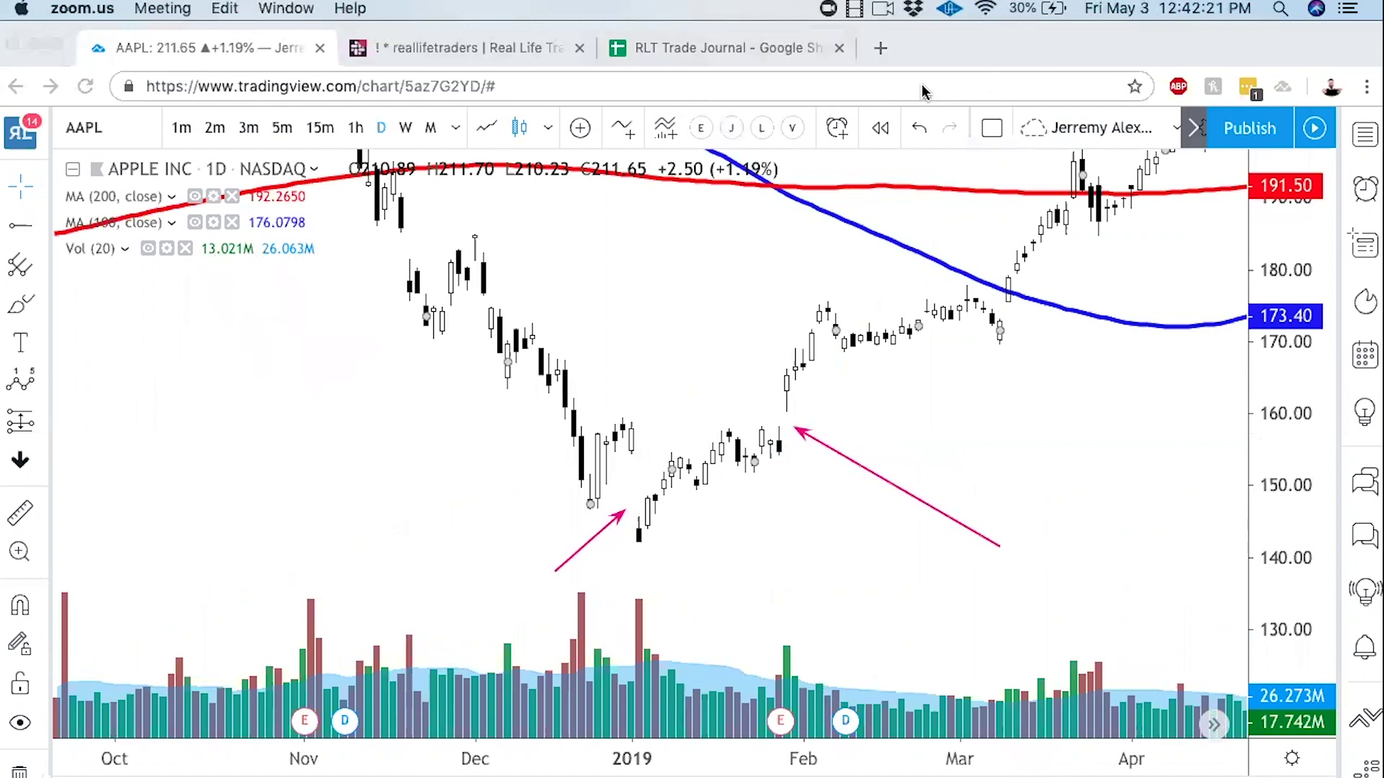
left_click(1031, 530)
Step: Label 'No', then circle the tall January volume bar and the early-February gap candle
type("No")
left_click(982, 457)
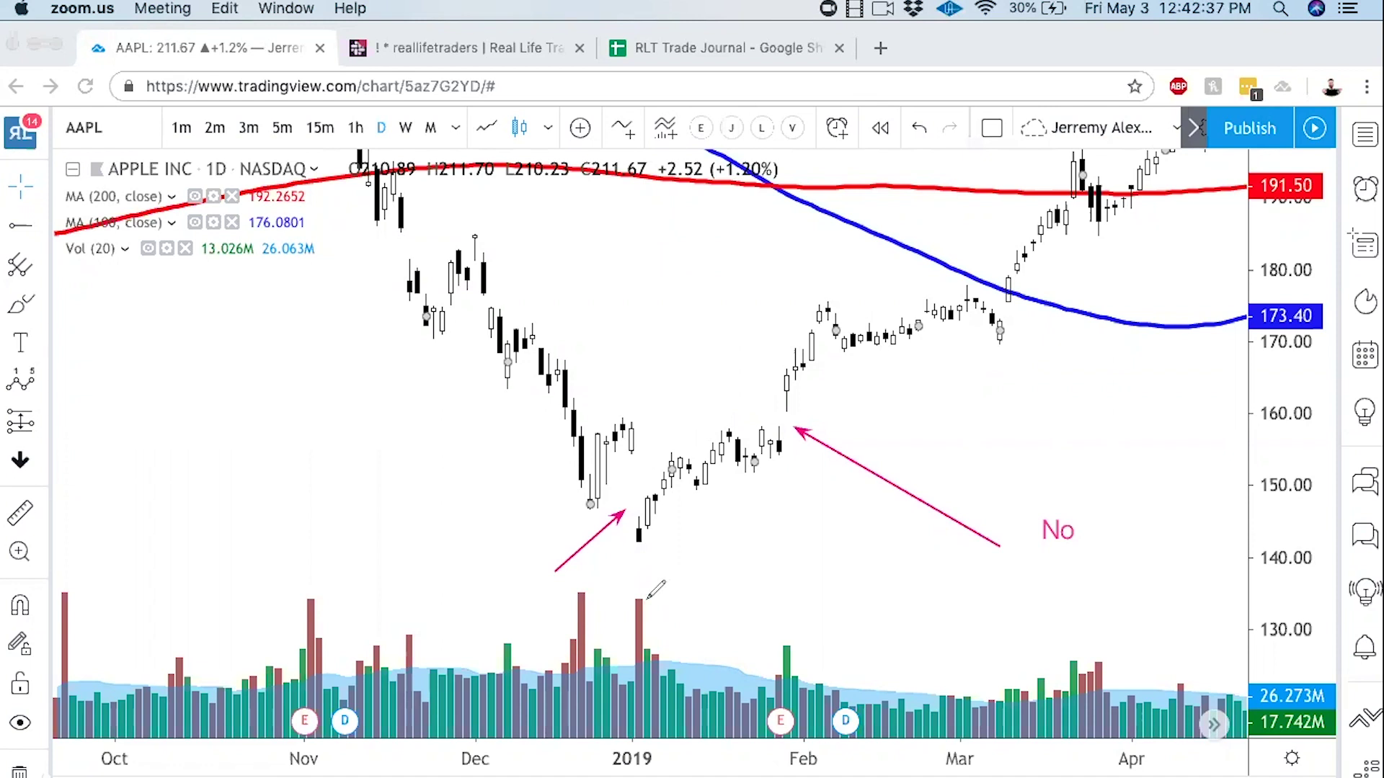
mouse_move(645, 577)
left_mouse_down()
mouse_move(624, 605)
mouse_move(658, 622)
mouse_move(661, 583)
mouse_move(649, 577)
mouse_move(652, 613)
mouse_move(676, 577)
mouse_move(653, 554)
mouse_move(666, 548)
left_mouse_up()
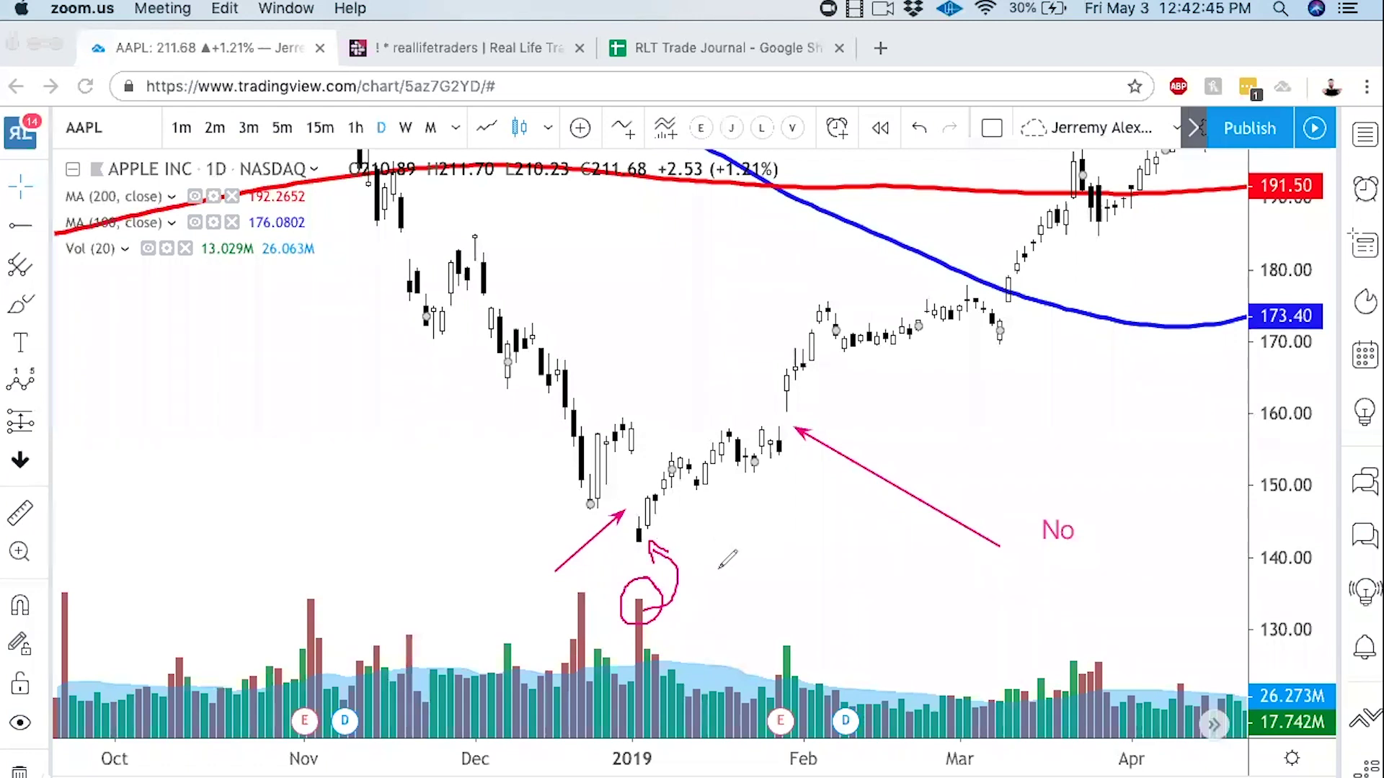
left_click_drag(637, 540, 679, 467)
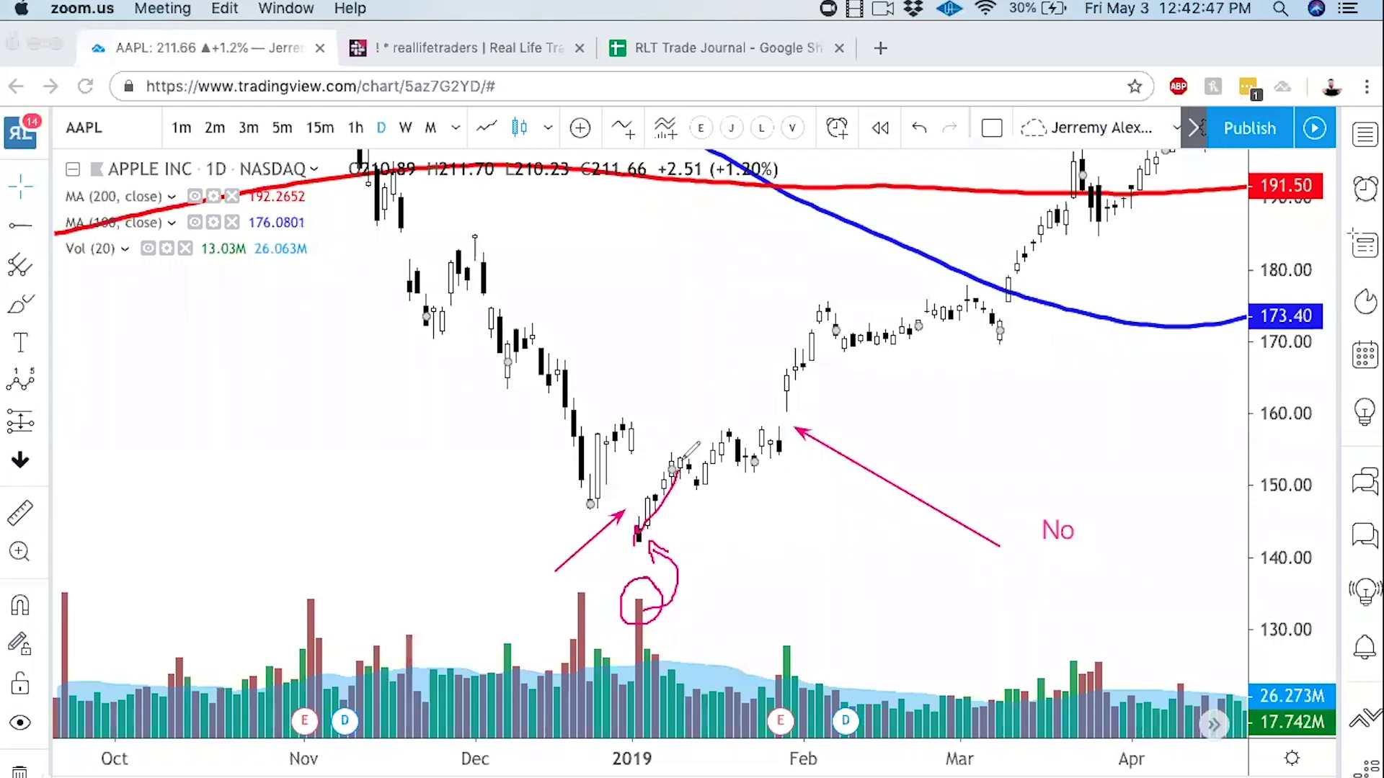
mouse_move(780, 354)
left_mouse_down()
mouse_move(798, 409)
mouse_move(791, 351)
left_mouse_up()
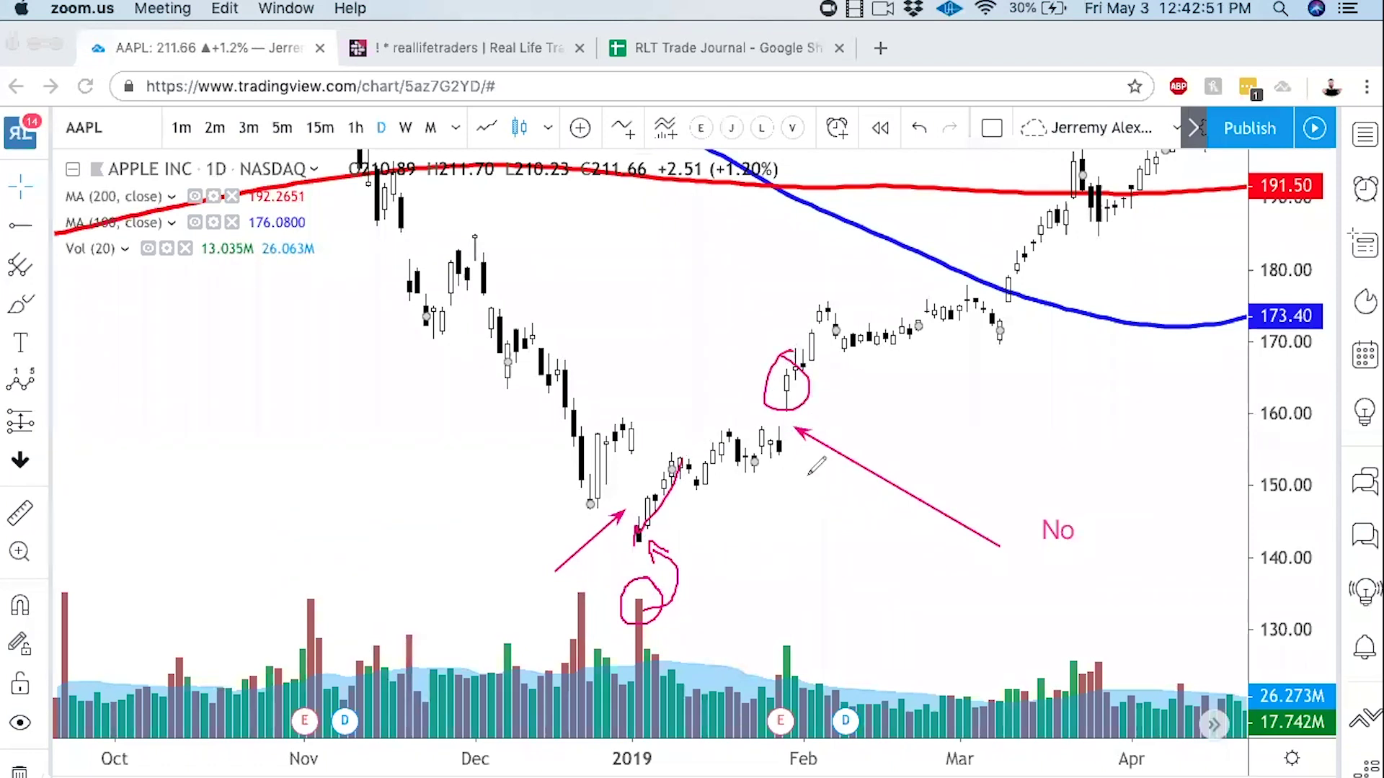
Step: Handwrite 'gap no go' beneath the No label
mouse_move(1036, 560)
left_mouse_down()
mouse_move(1011, 660)
mouse_move(1023, 620)
mouse_move(1061, 585)
mouse_move(1074, 606)
left_mouse_up()
mouse_move(1083, 553)
left_mouse_down()
mouse_move(1083, 604)
mouse_move(1088, 576)
mouse_move(1137, 599)
mouse_move(1158, 557)
mouse_move(1176, 561)
left_mouse_up()
mouse_move(1167, 637)
left_mouse_down()
mouse_move(1140, 677)
mouse_move(1184, 657)
mouse_move(1176, 638)
left_mouse_up()
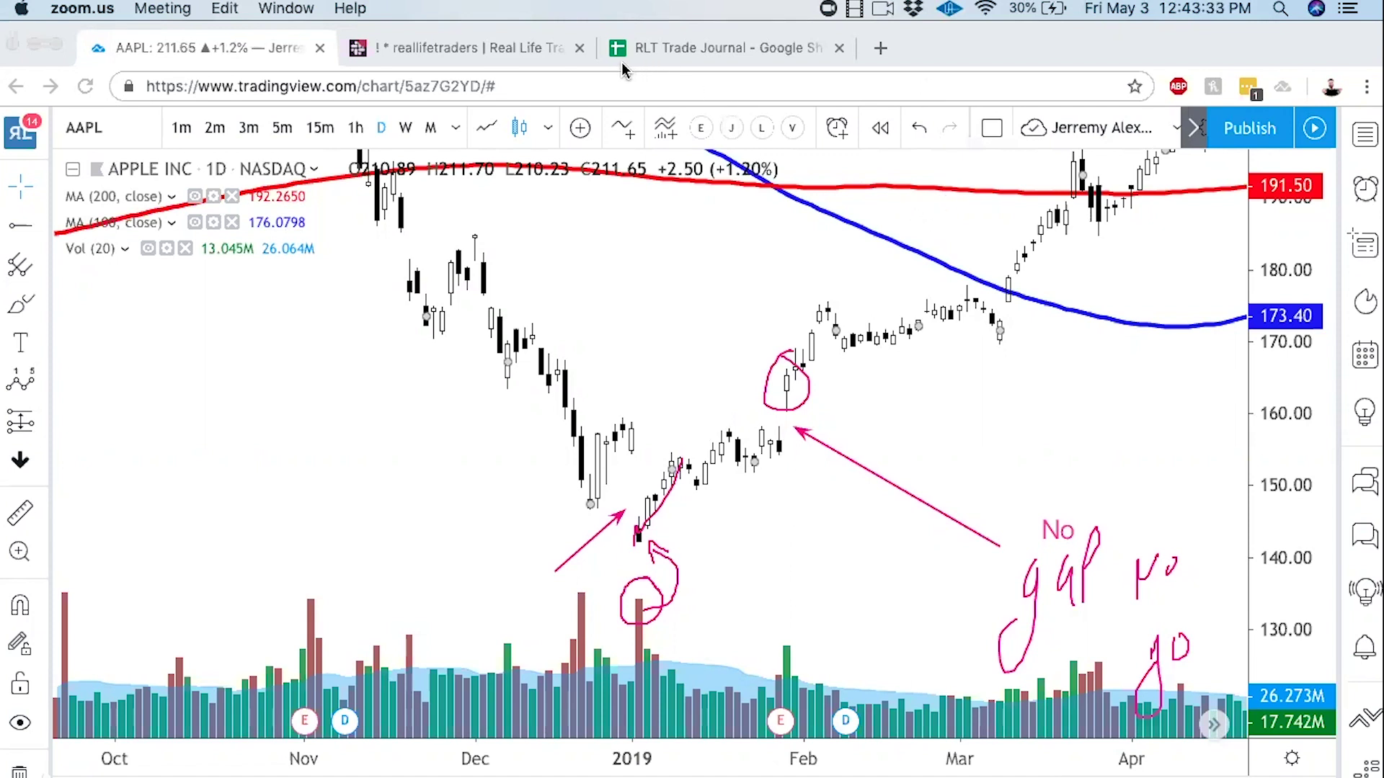
Step: Ring the late-November AAPL candles in blue and add two blue arrows at the early-December gap candle
mouse_move(429, 234)
left_mouse_down()
mouse_move(431, 253)
mouse_move(441, 241)
left_mouse_up()
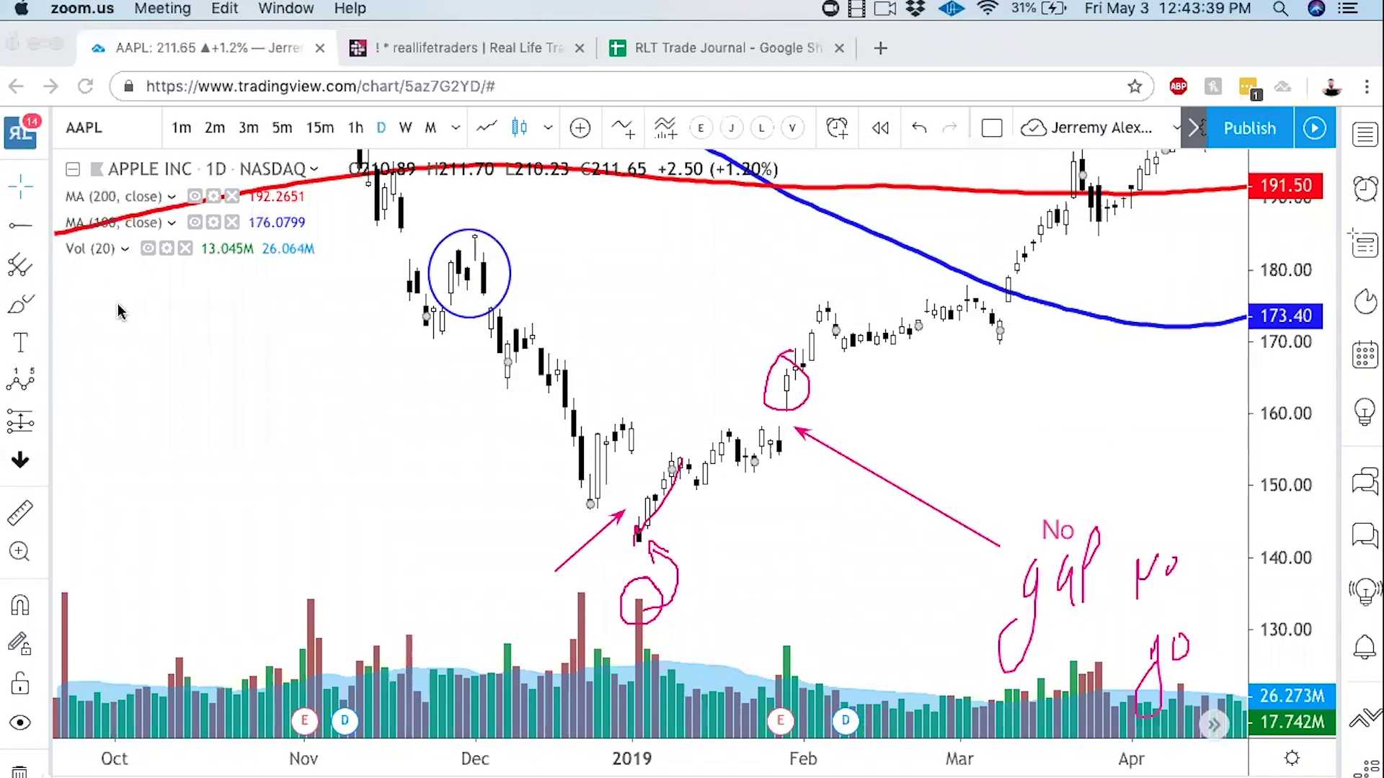
left_click(21, 189)
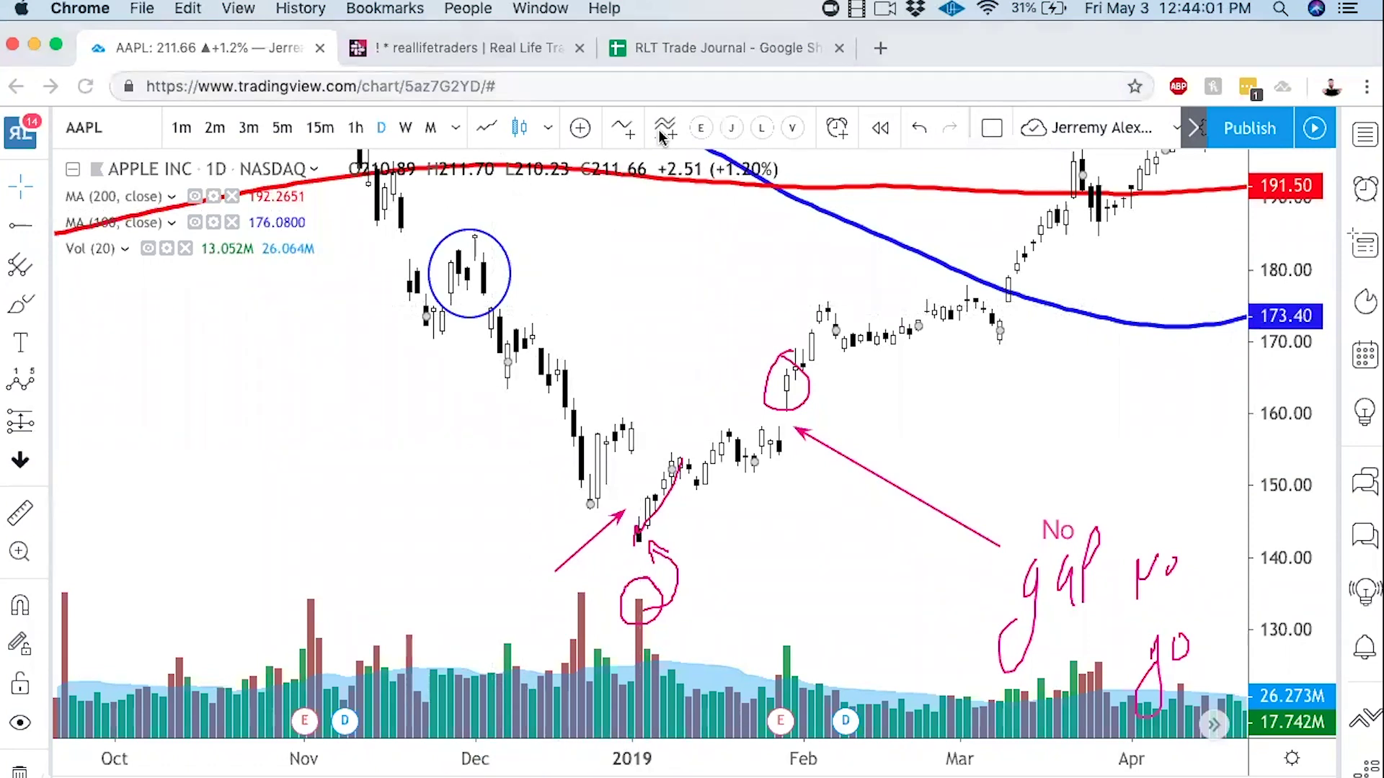
left_click_drag(346, 437, 482, 330)
left_click_drag(426, 441, 488, 353)
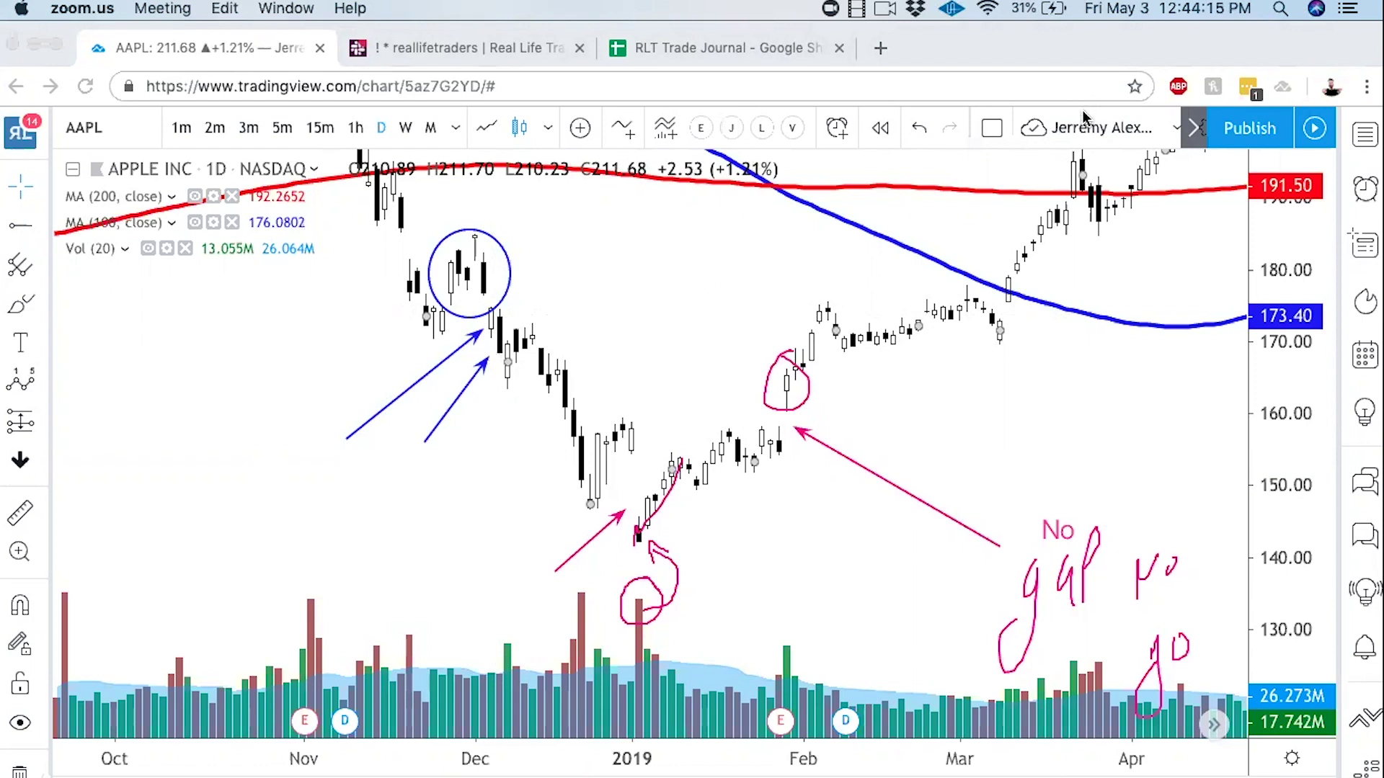
Step: Change the chart symbol to DBX
left_click(98, 136)
type("DBX")
key("Return")
Step: Frame DBX from October 2018 to May 2019 and draw a blue line along the January rally
scroll(337, 454, "down", 5)
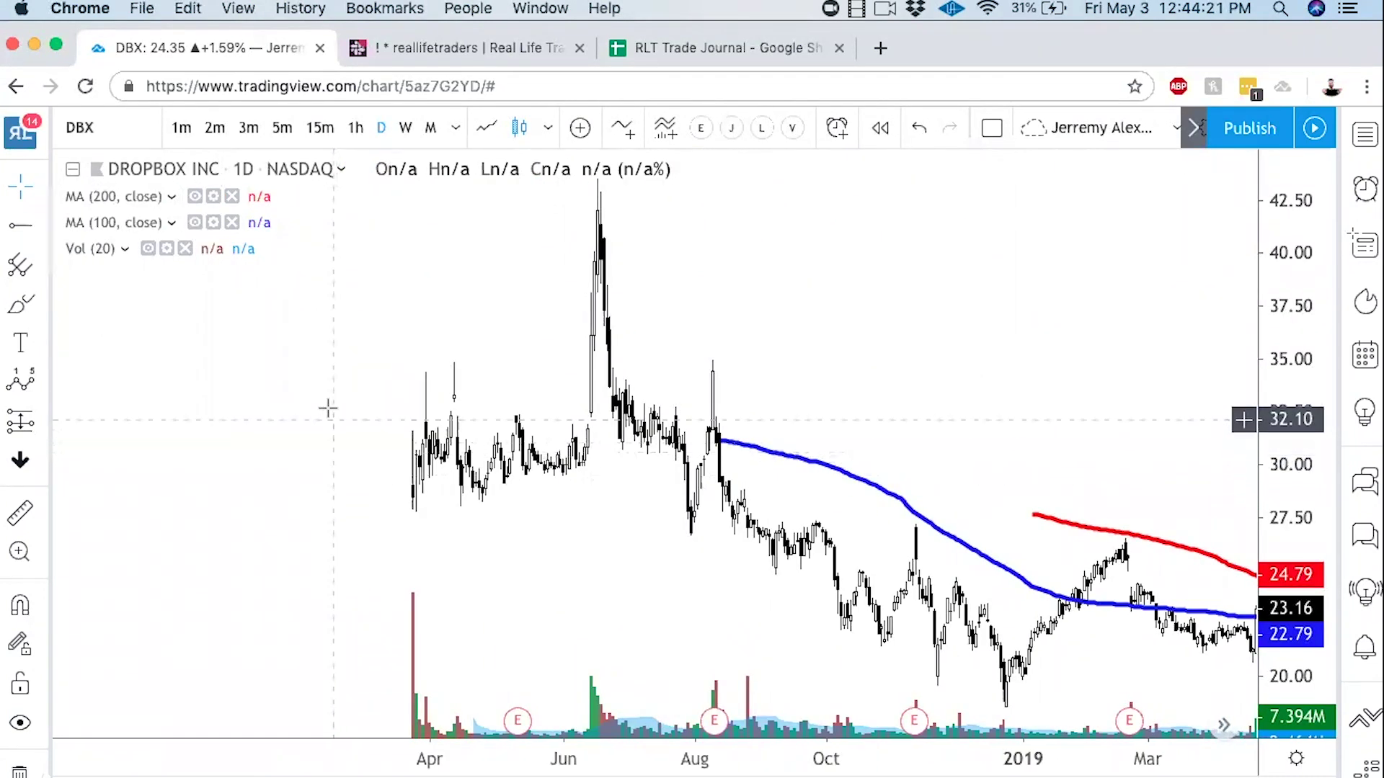
left_click_drag(718, 565, 313, 530)
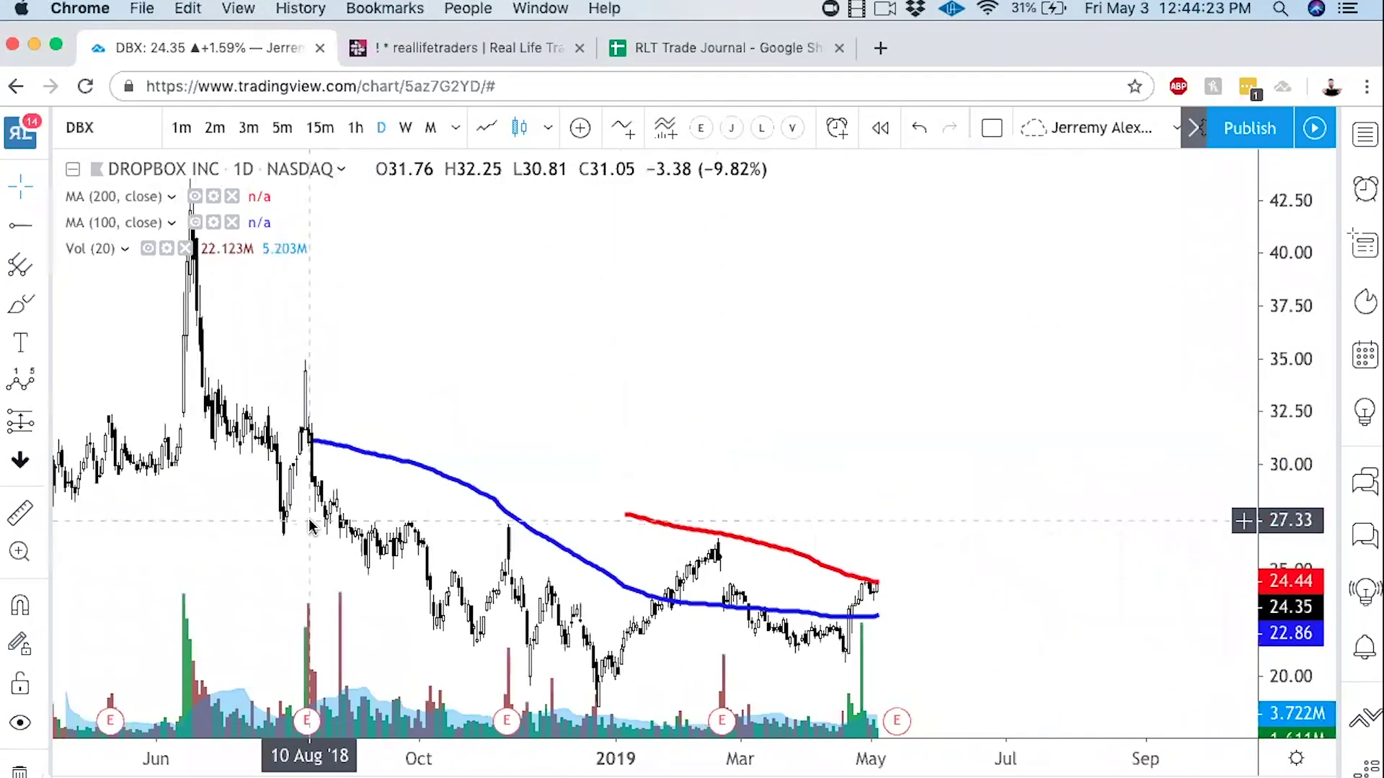
scroll(560, 497, "up", 5)
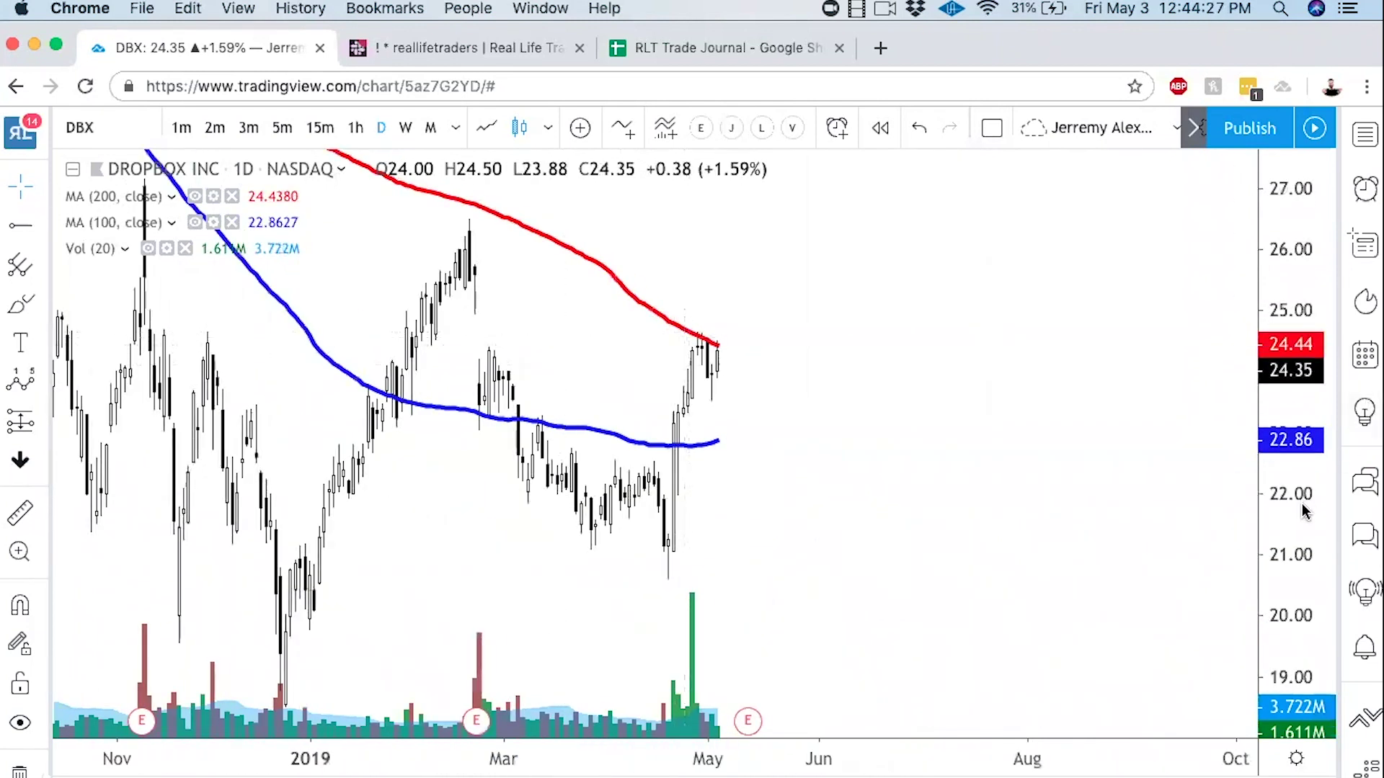
scroll(1108, 522, "left", 3)
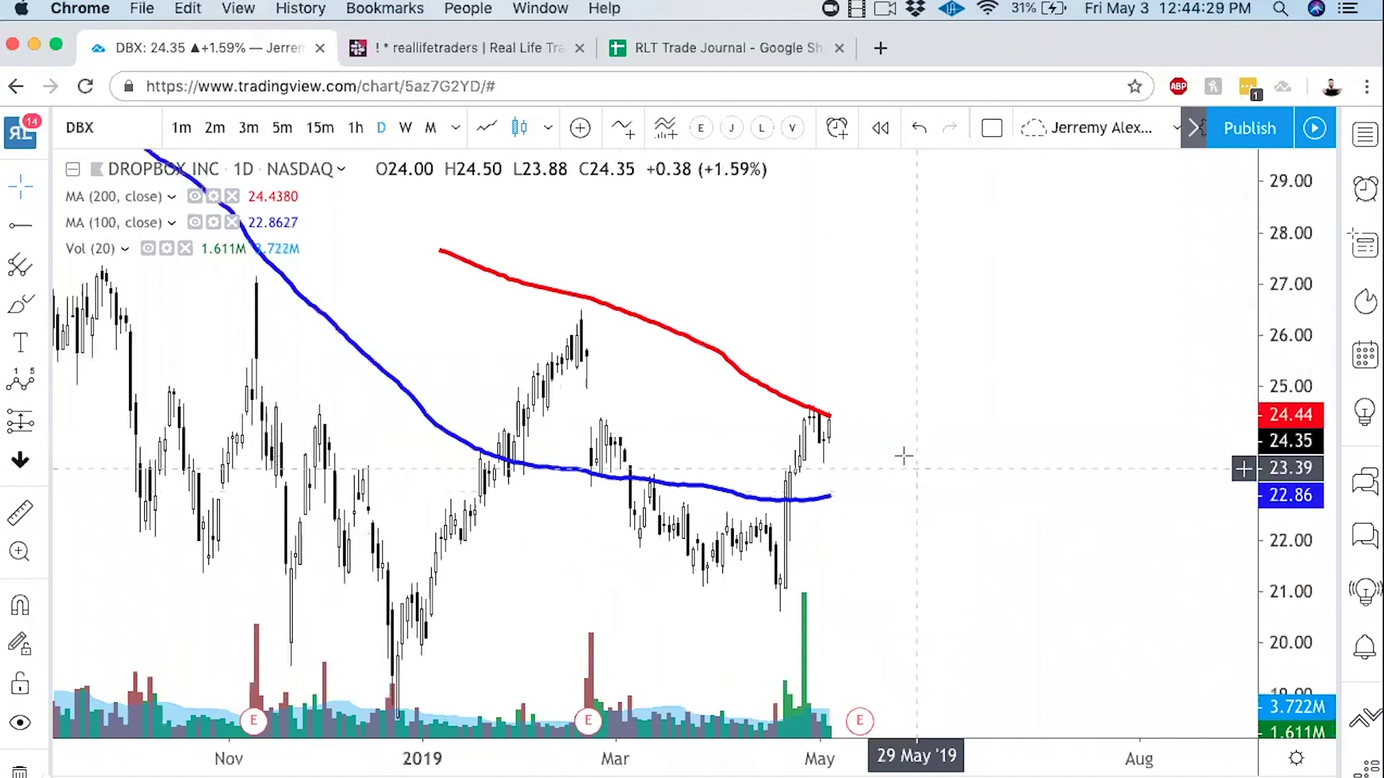
scroll(902, 451, "down", 2)
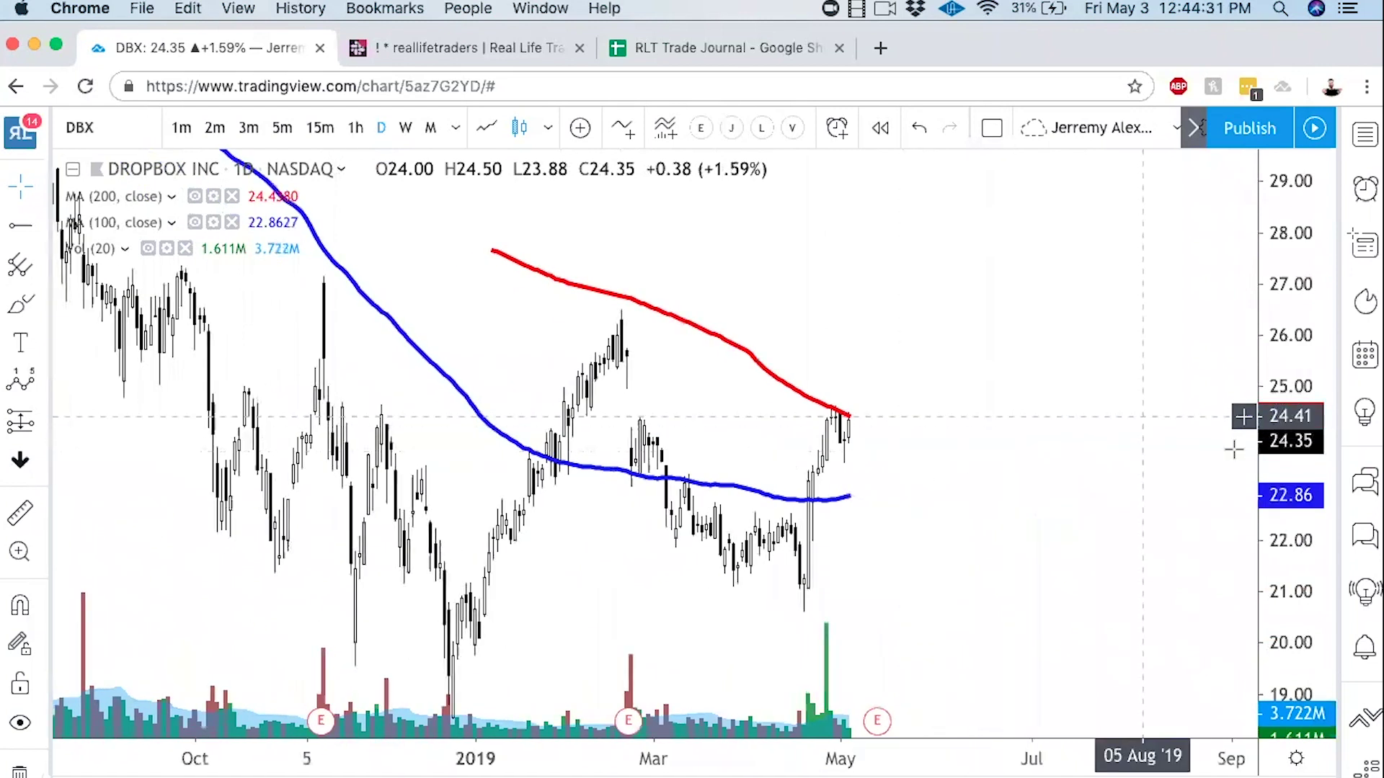
left_click_drag(1101, 554, 1115, 457)
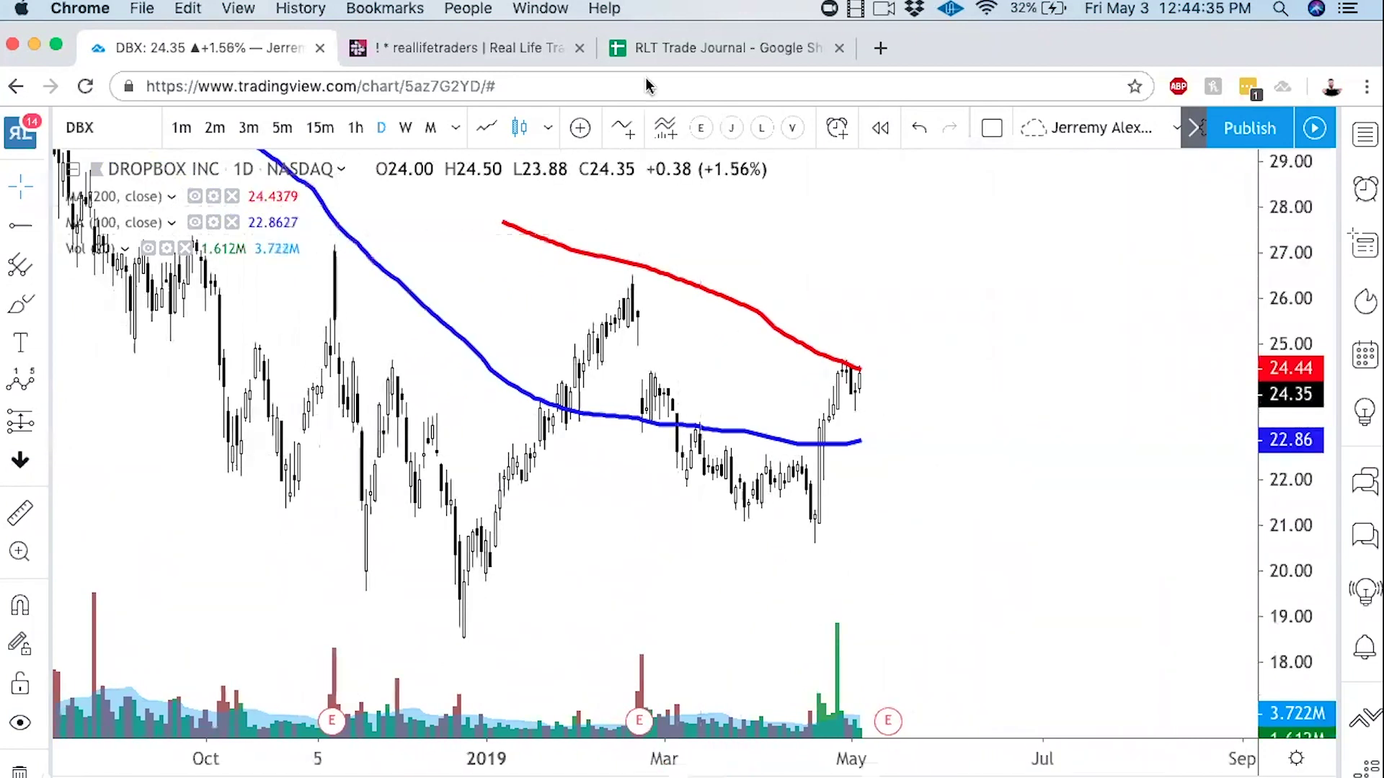
mouse_move(447, 637)
left_mouse_down()
mouse_move(614, 284)
mouse_move(616, 387)
mouse_move(674, 378)
mouse_move(652, 369)
left_mouse_up()
Step: Circle the late-February DBX candles in blue, arrow toward May earnings, and draw a pink level near 24.80
mouse_move(685, 560)
left_mouse_down()
mouse_move(682, 613)
mouse_move(660, 643)
mouse_move(674, 643)
left_mouse_up()
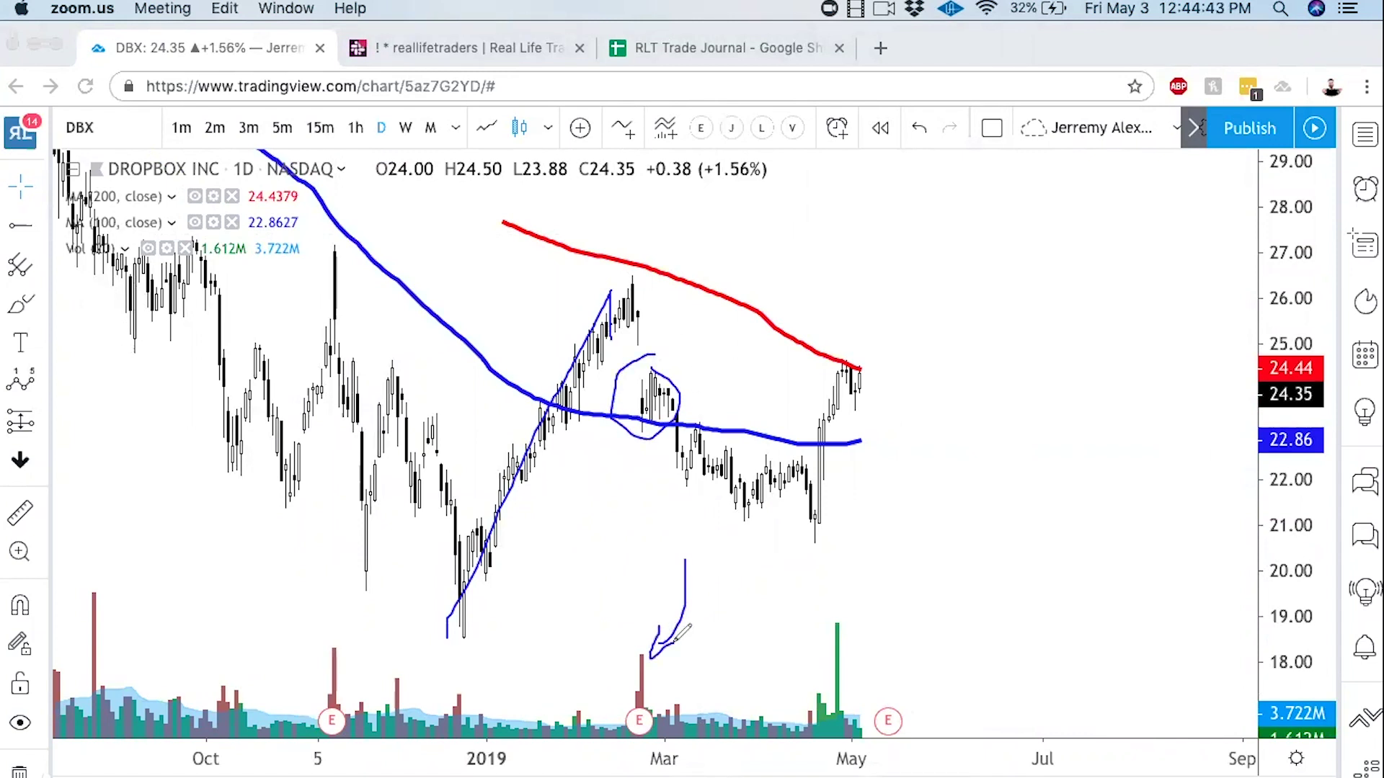
mouse_move(1010, 528)
left_mouse_down()
mouse_move(927, 712)
mouse_move(964, 703)
left_mouse_up()
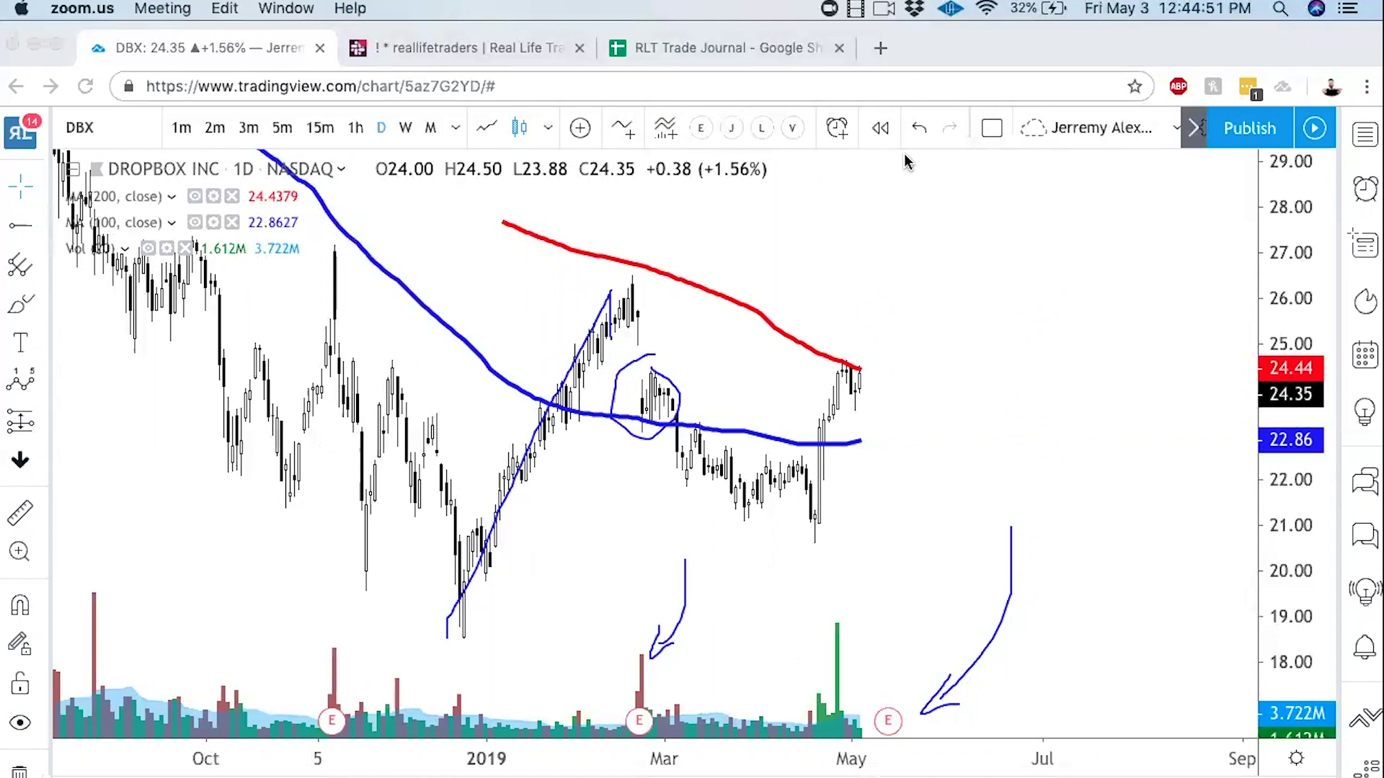
left_click(632, 351)
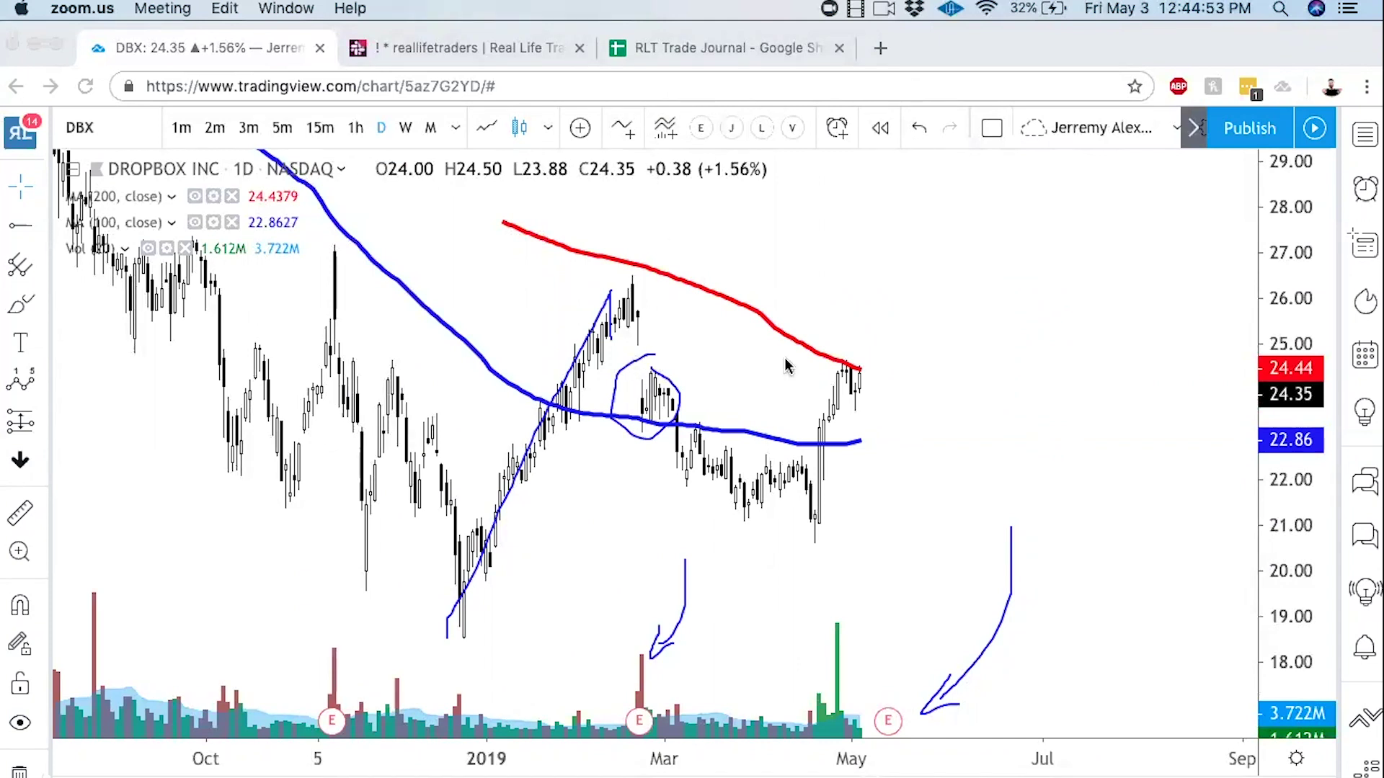
left_click(973, 352)
Step: Add a red arrow above the pink level, then clear every drawing from the chart
mouse_move(895, 318)
left_mouse_down()
mouse_move(930, 248)
mouse_move(940, 288)
left_mouse_up()
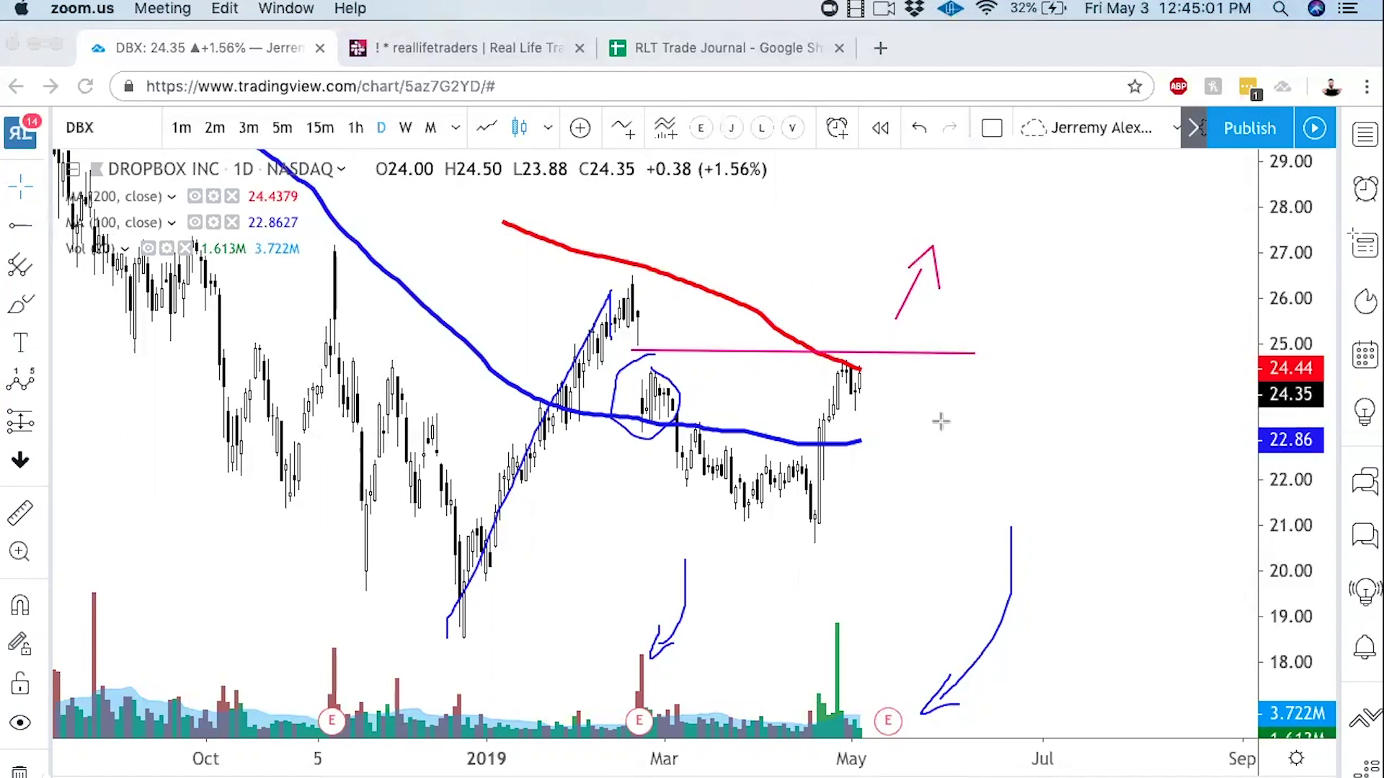
left_click(865, 325)
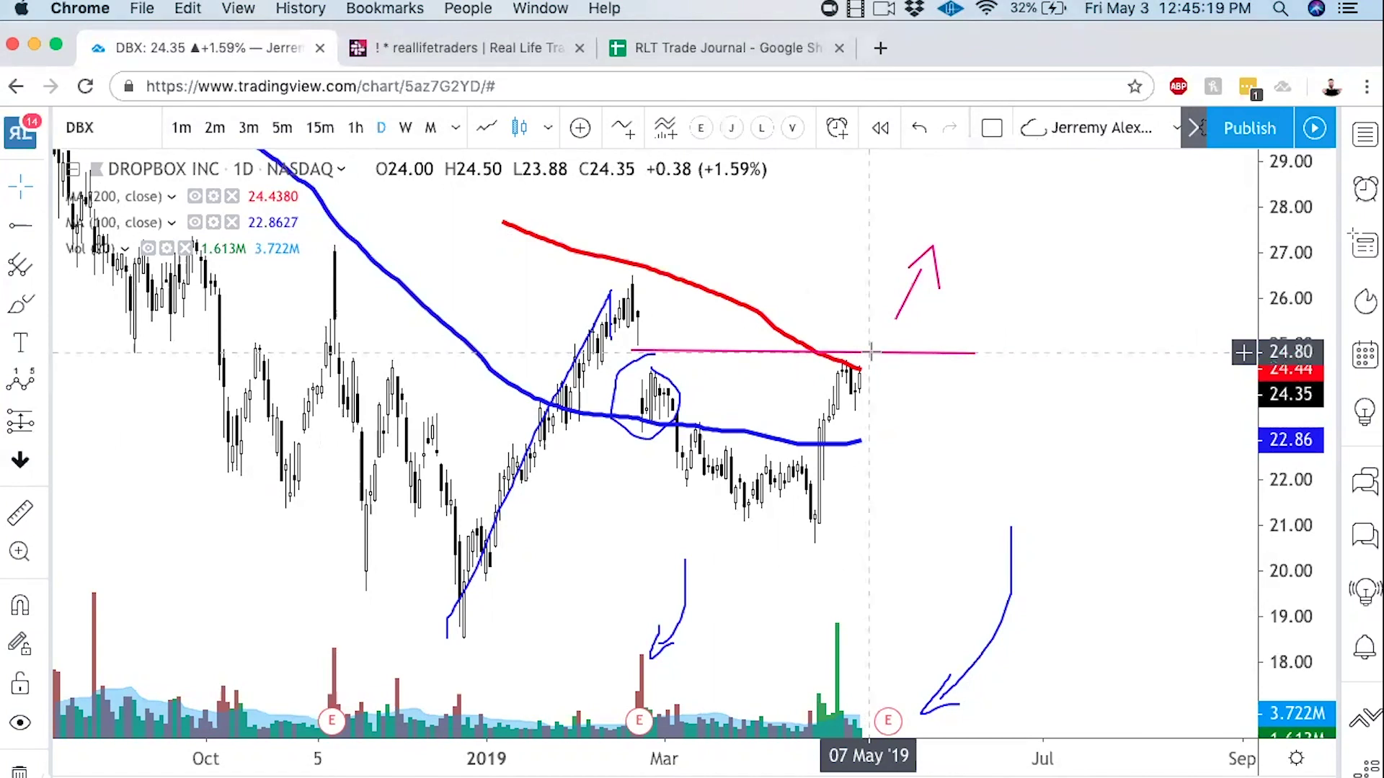
key("Escape")
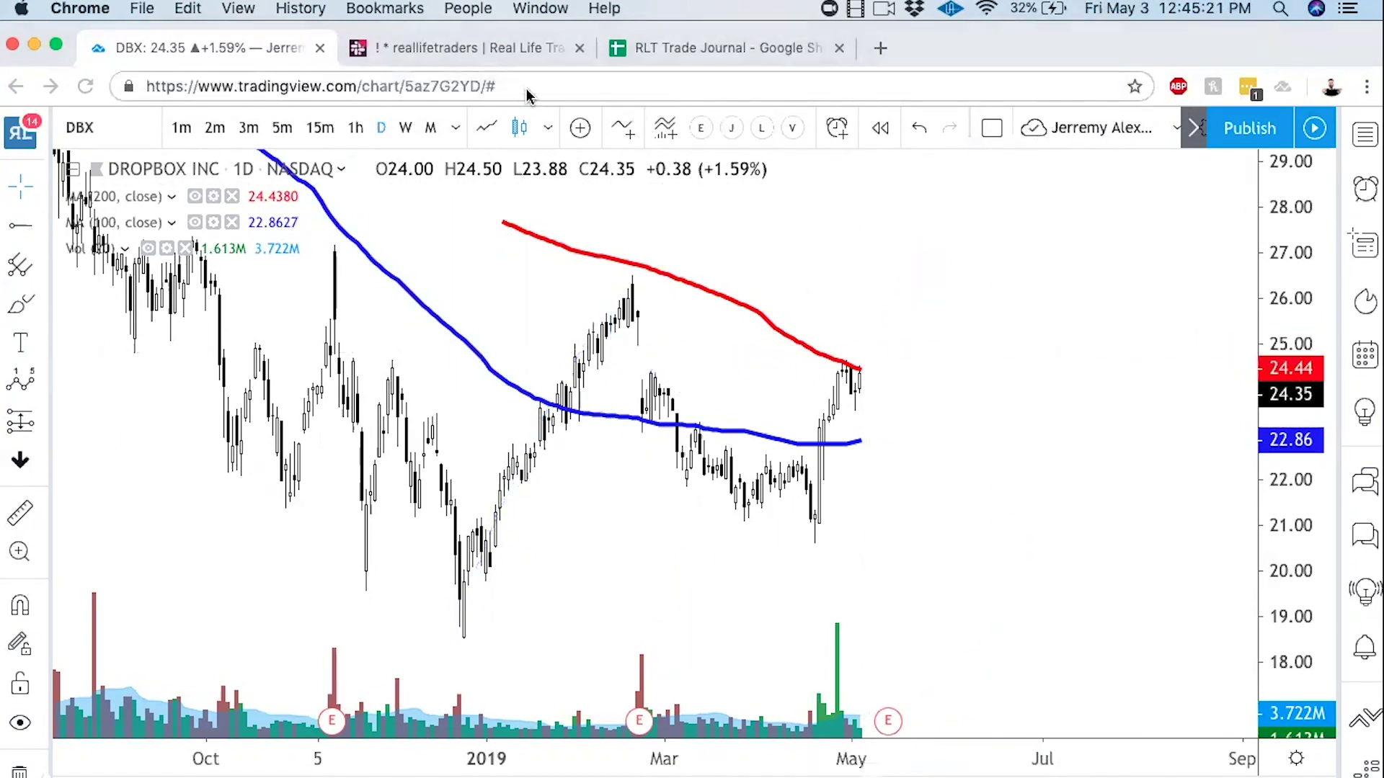
Step: Change the chart symbol to GPRO
left_click(122, 126)
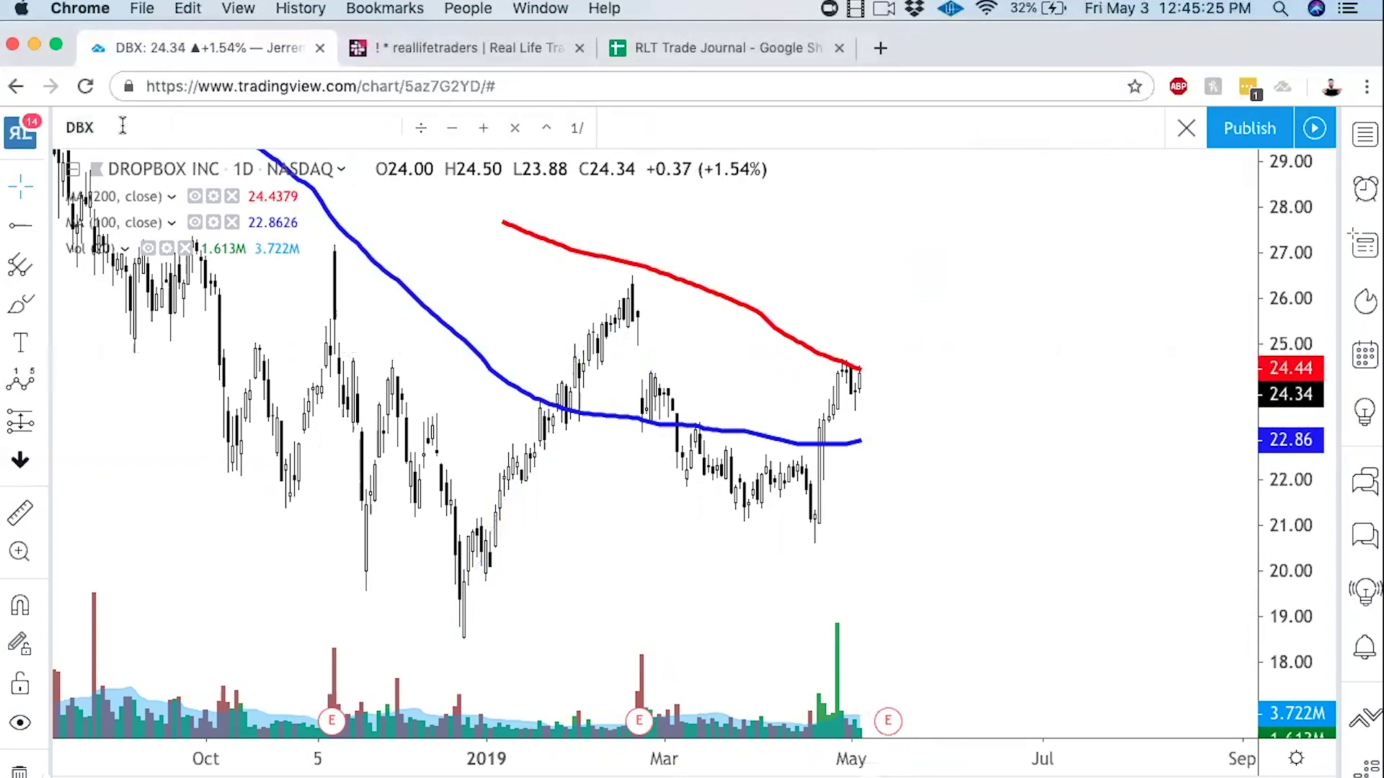
type("GPRO")
key("Return")
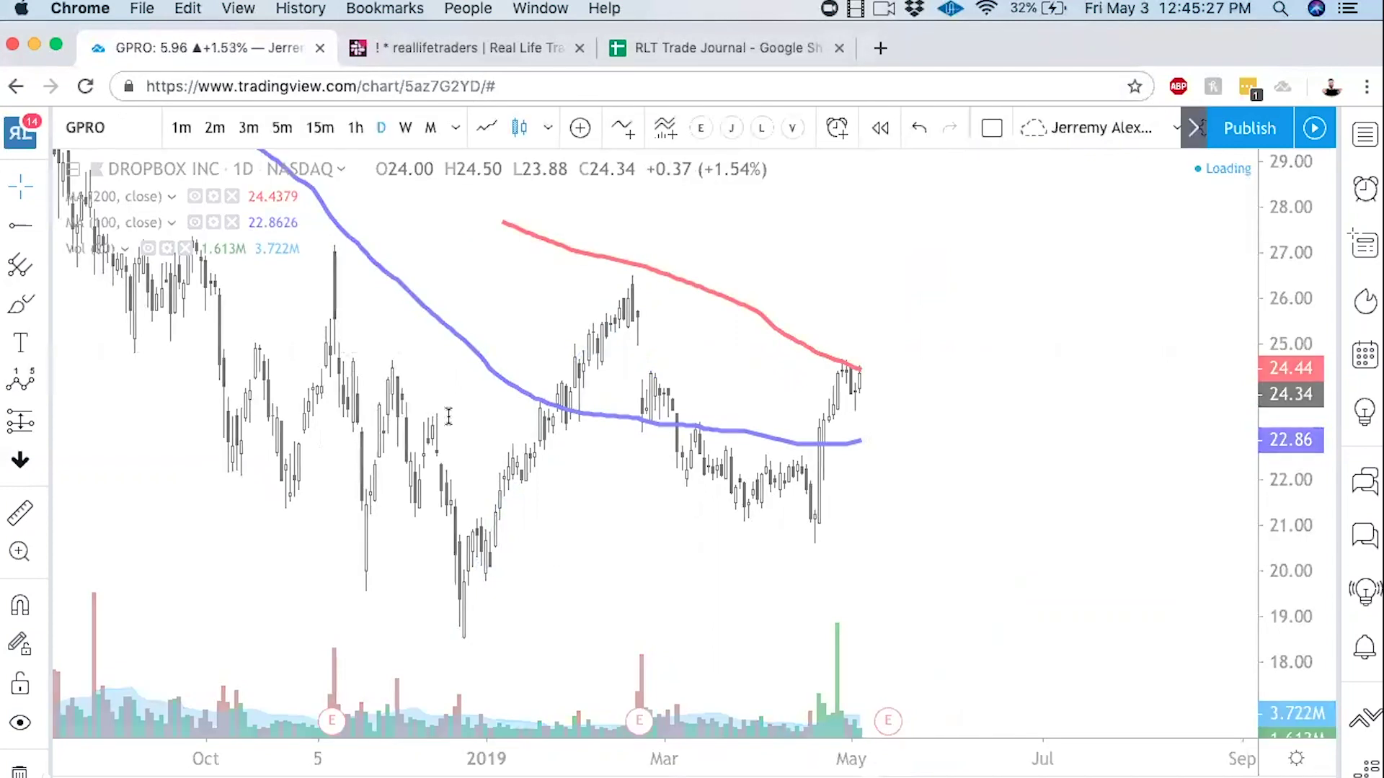
Step: Pan, zoom and stretch the GoPro chart to frame August 2014 through February 2015
scroll(451, 416, "down", 6)
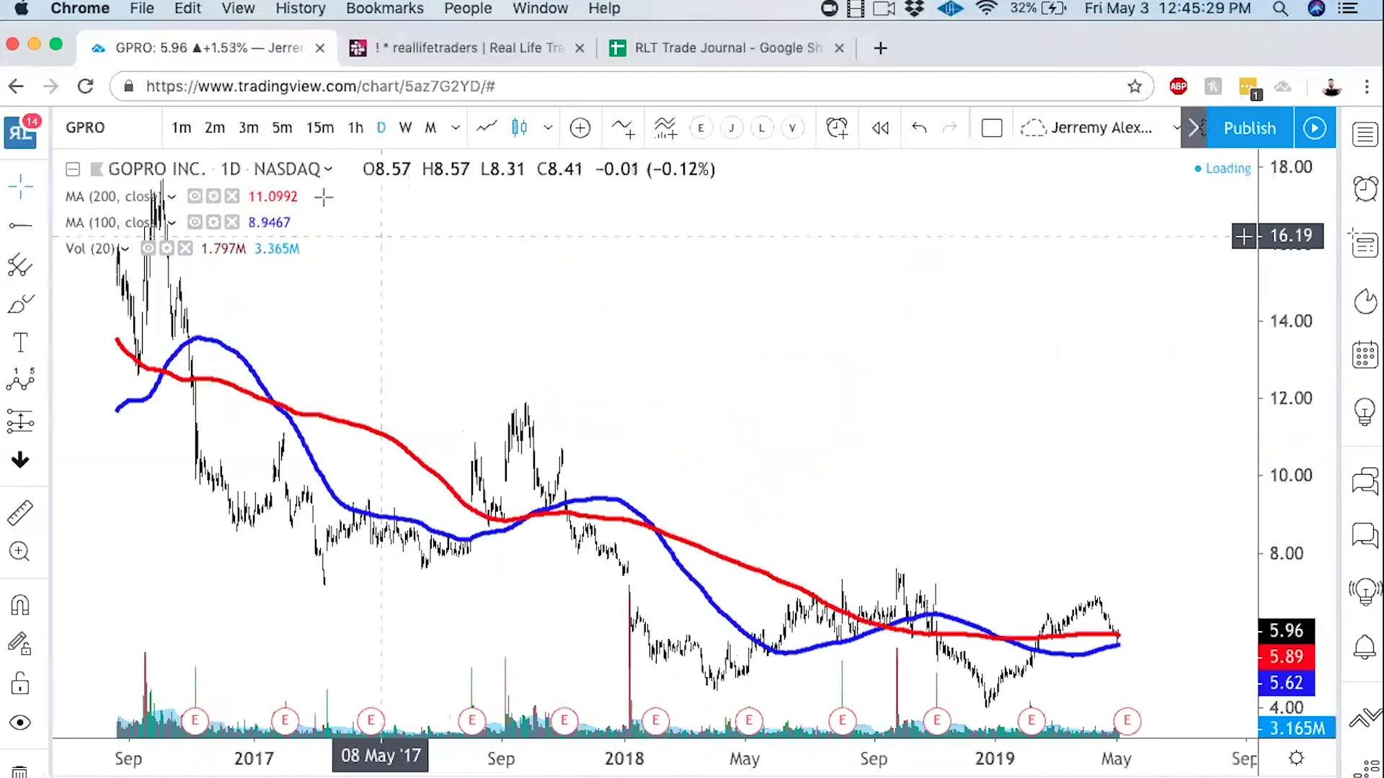
left_click_drag(323, 246, 1113, 374)
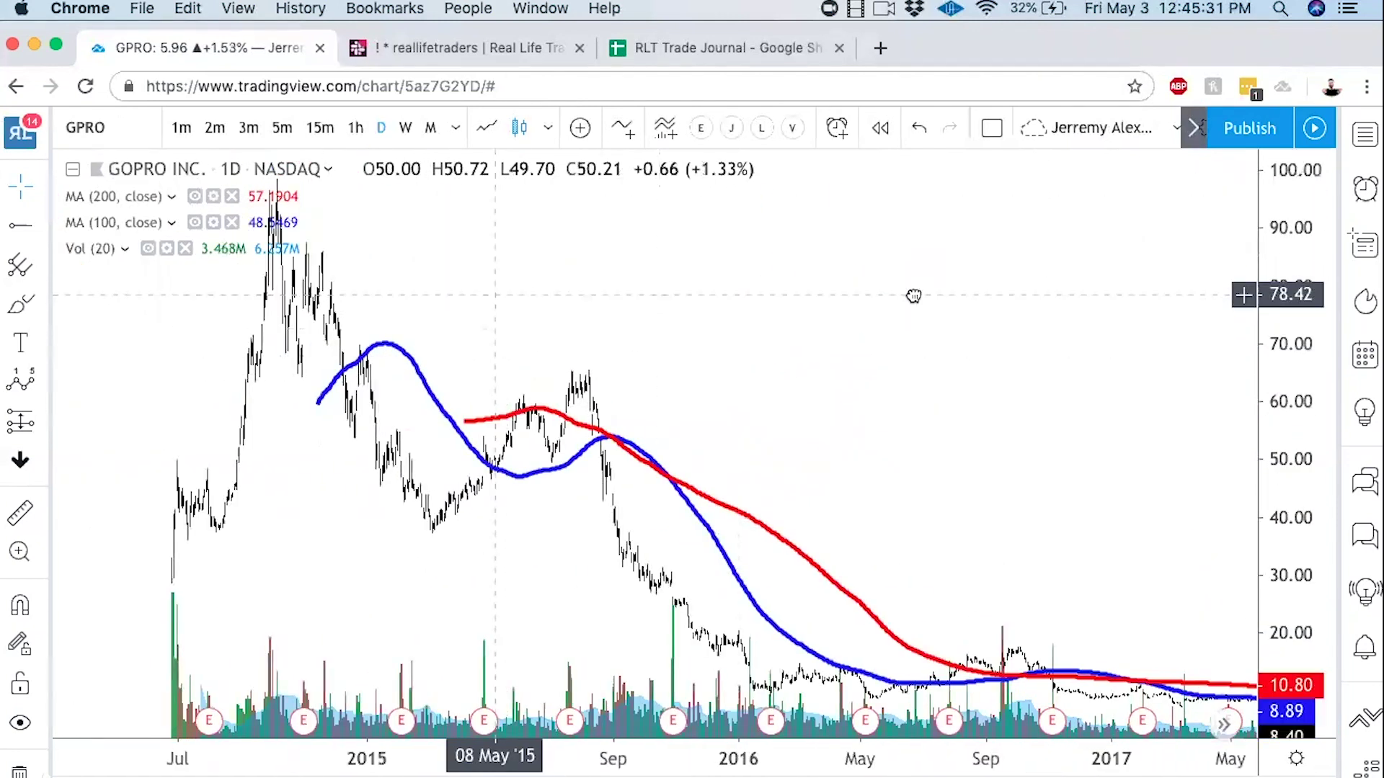
left_click_drag(434, 303, 1097, 306)
scroll(1096, 305, "up", 5)
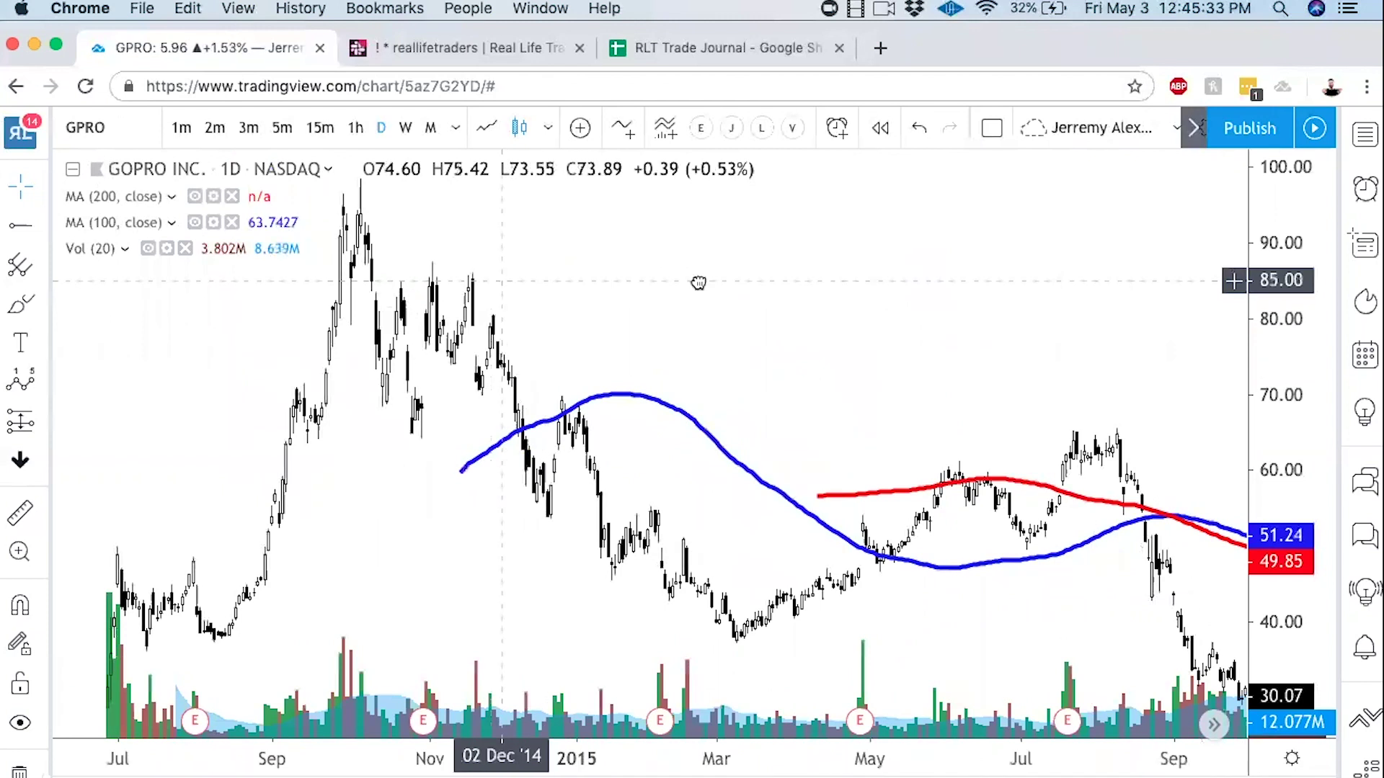
left_click_drag(698, 281, 1108, 328)
scroll(1107, 326, "up", 4)
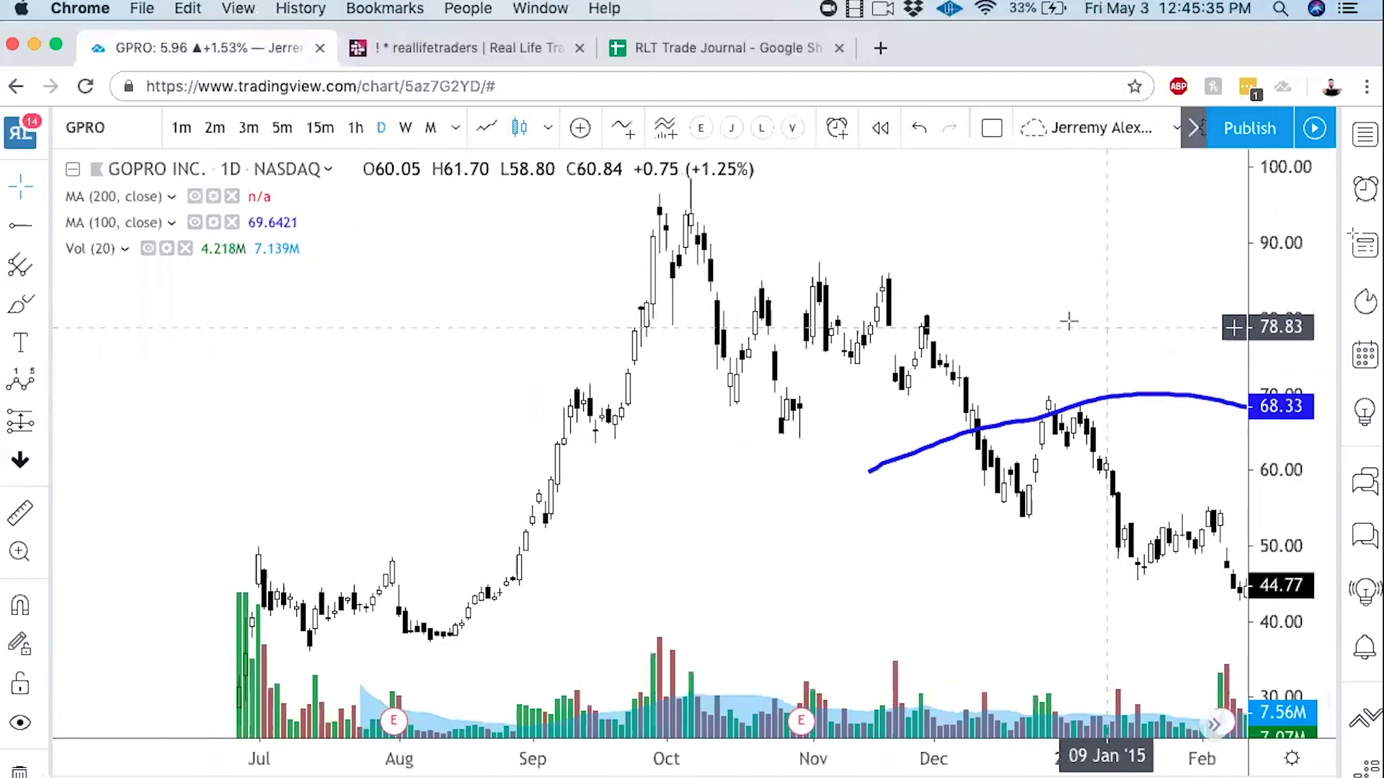
scroll(984, 272, "up", 2)
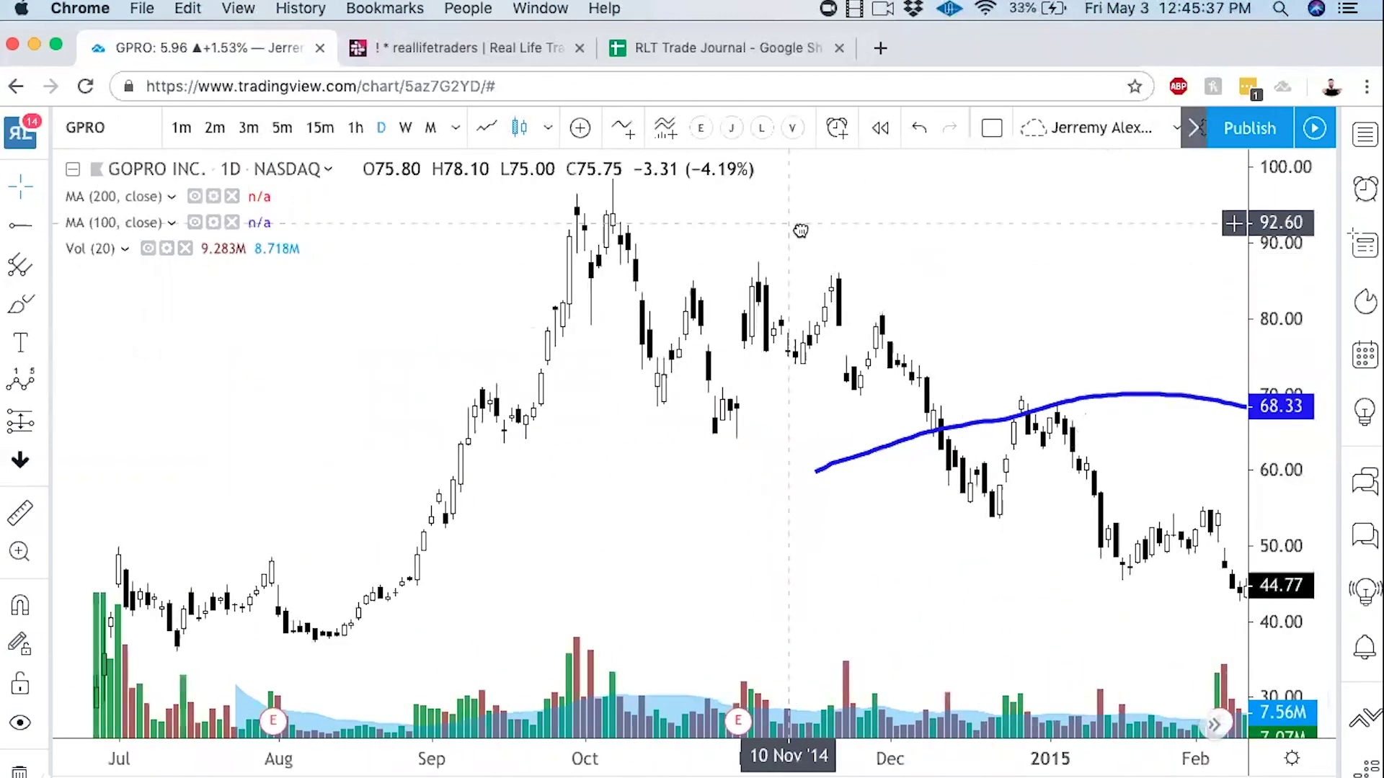
left_click_drag(800, 228, 845, 267)
left_click_drag(1326, 392, 1290, 303)
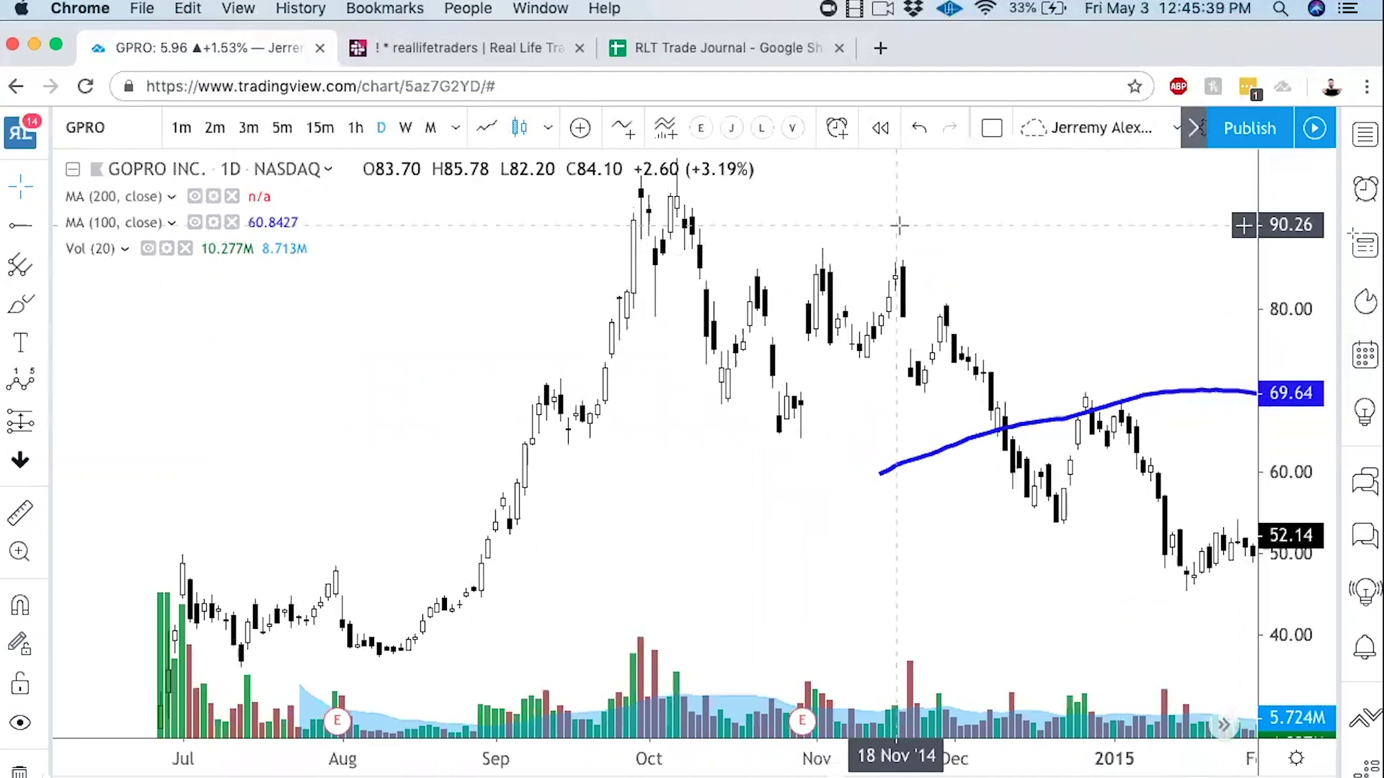
left_click_drag(908, 229, 799, 306)
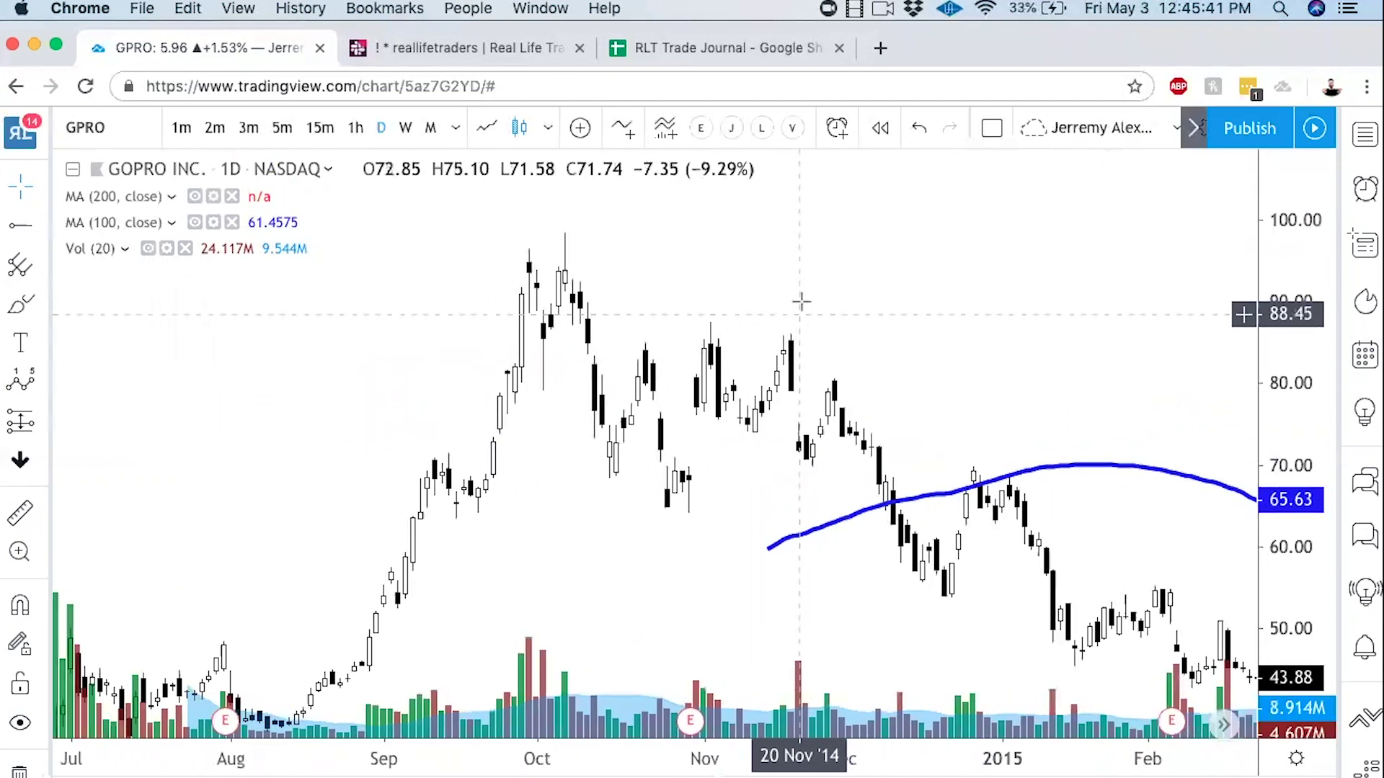
scroll(973, 254, "right", 3)
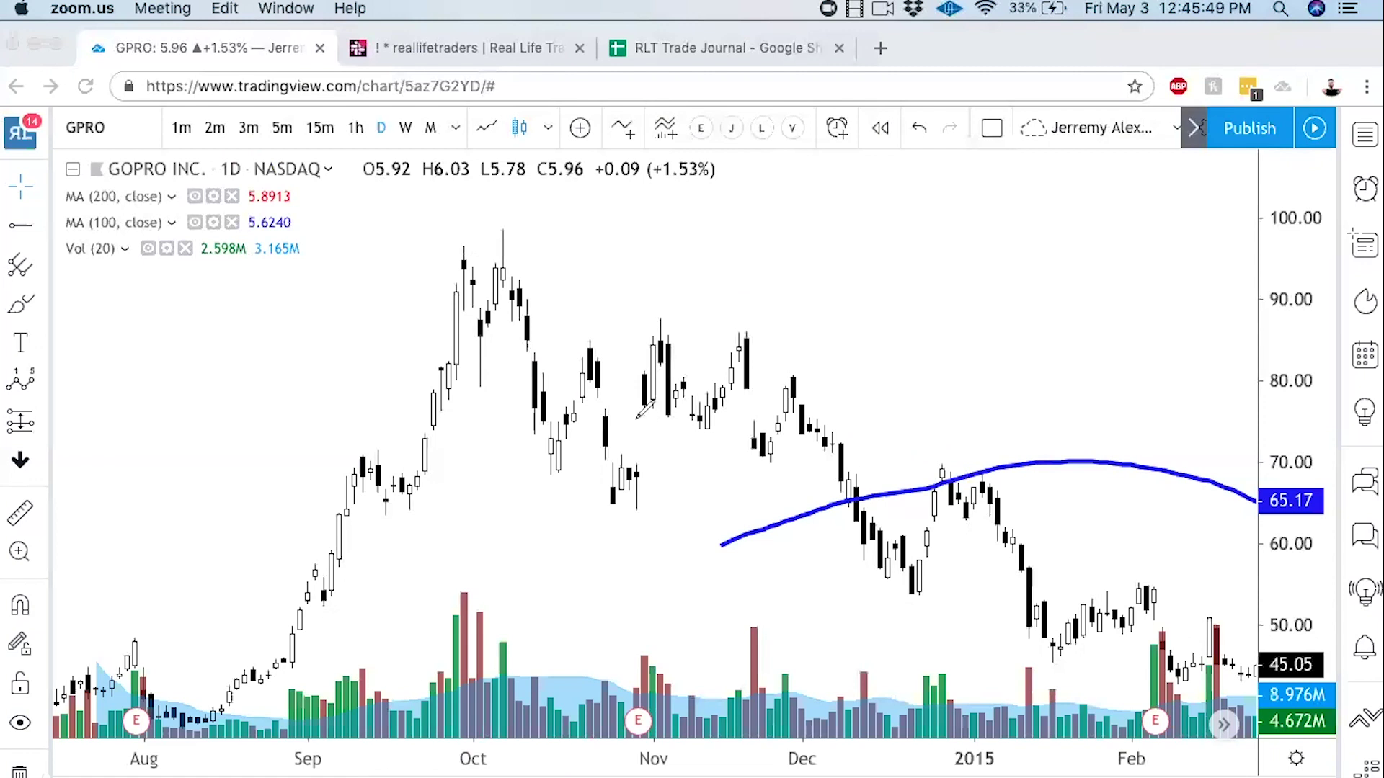
Step: Draw magenta strokes circling late-October candles, curving into the late-November gap, and above the Nov–Dec candles
mouse_move(641, 406)
left_mouse_down()
mouse_move(619, 436)
mouse_move(649, 476)
mouse_move(663, 421)
mouse_move(645, 401)
mouse_move(780, 435)
left_mouse_up()
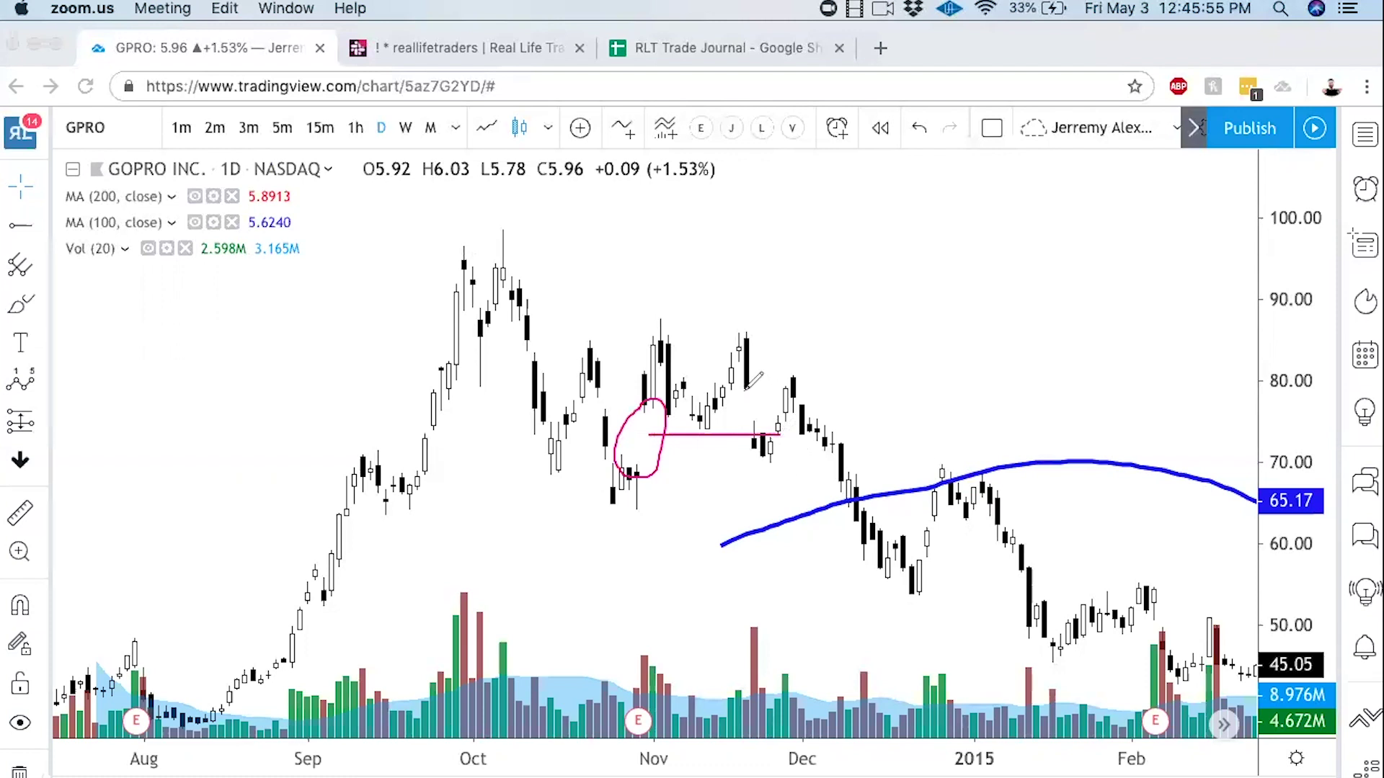
mouse_move(745, 387)
left_mouse_down()
mouse_move(749, 437)
mouse_move(736, 427)
left_mouse_up()
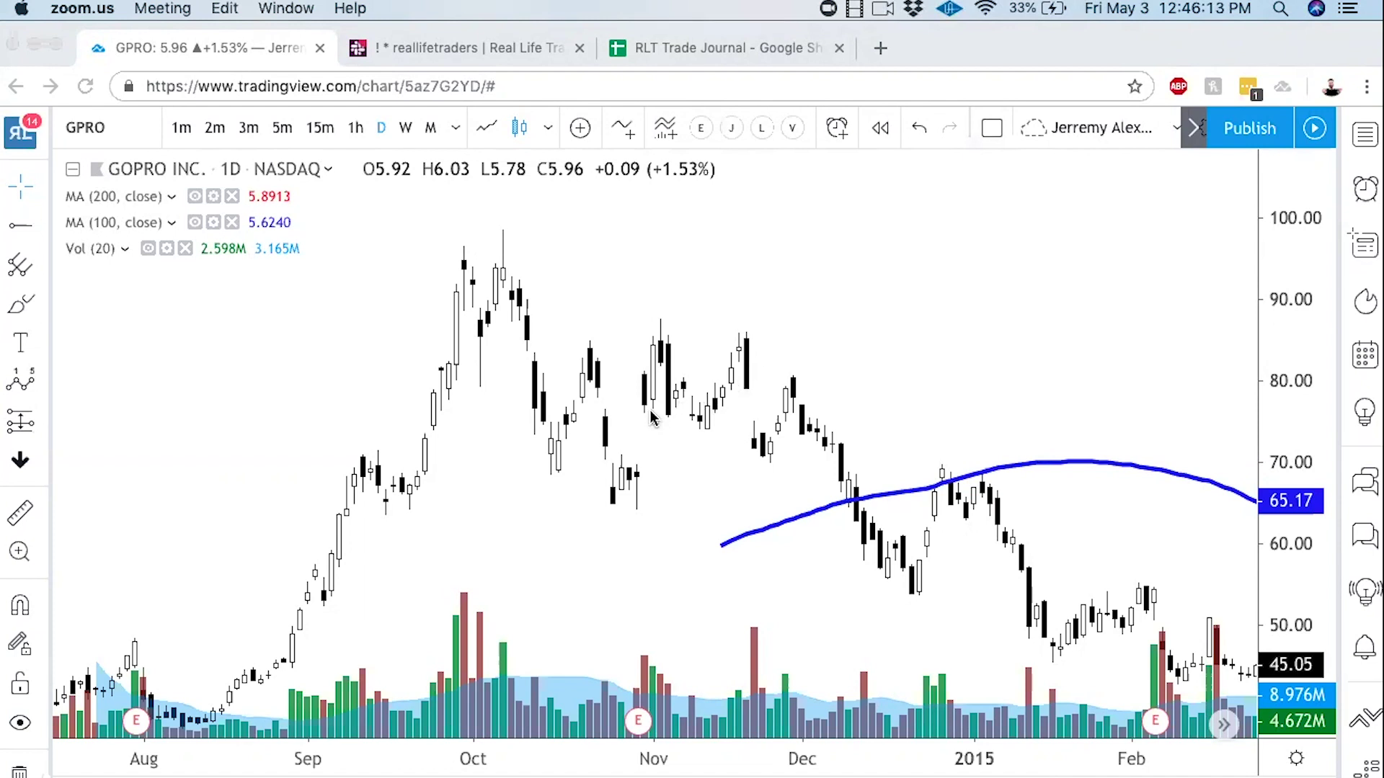
mouse_move(634, 467)
left_mouse_down()
mouse_move(625, 416)
mouse_move(637, 408)
left_mouse_up()
left_click_drag(762, 391, 771, 420)
mouse_move(754, 345)
left_mouse_down()
mouse_move(803, 332)
mouse_move(821, 373)
left_mouse_up()
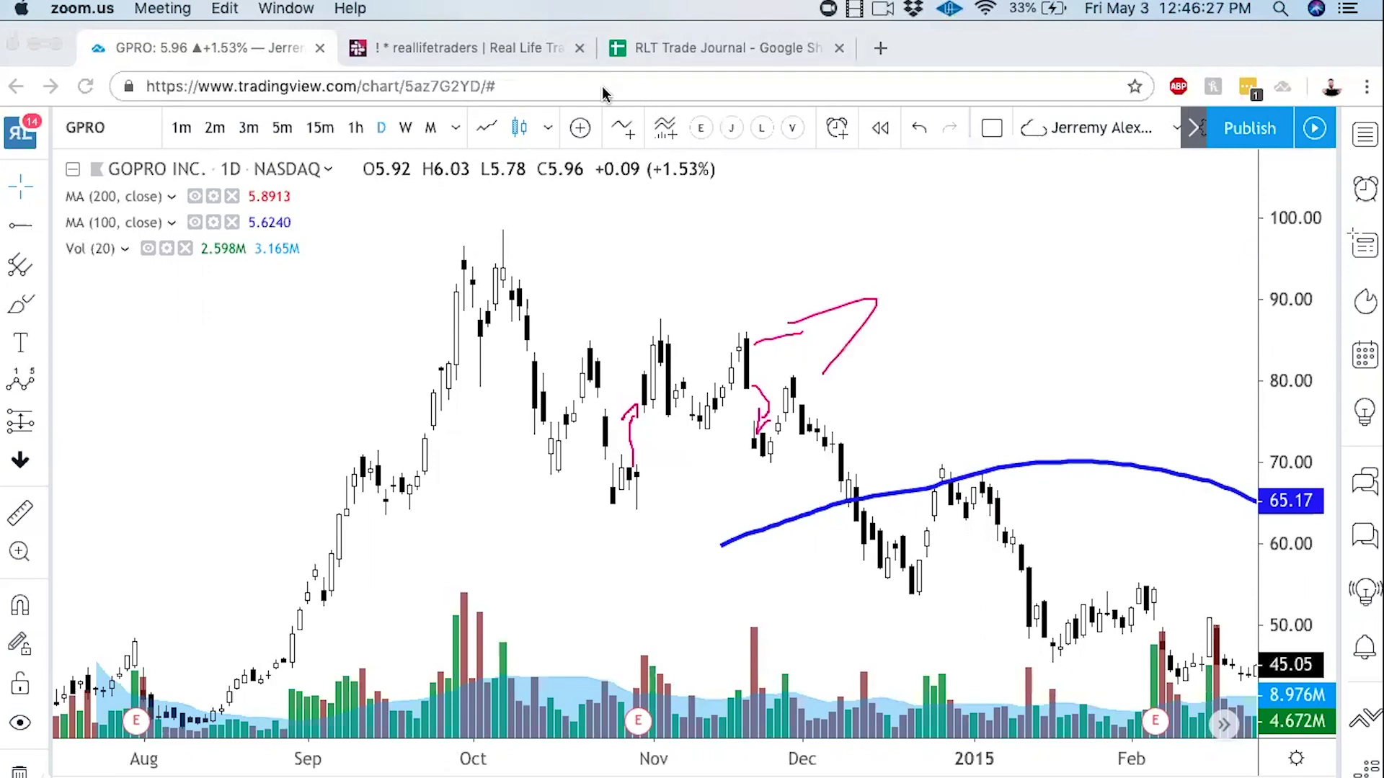
Step: Add a 'Shaved bottom' text label beside the marked gap
left_click(916, 310)
type("Shaved bottom")
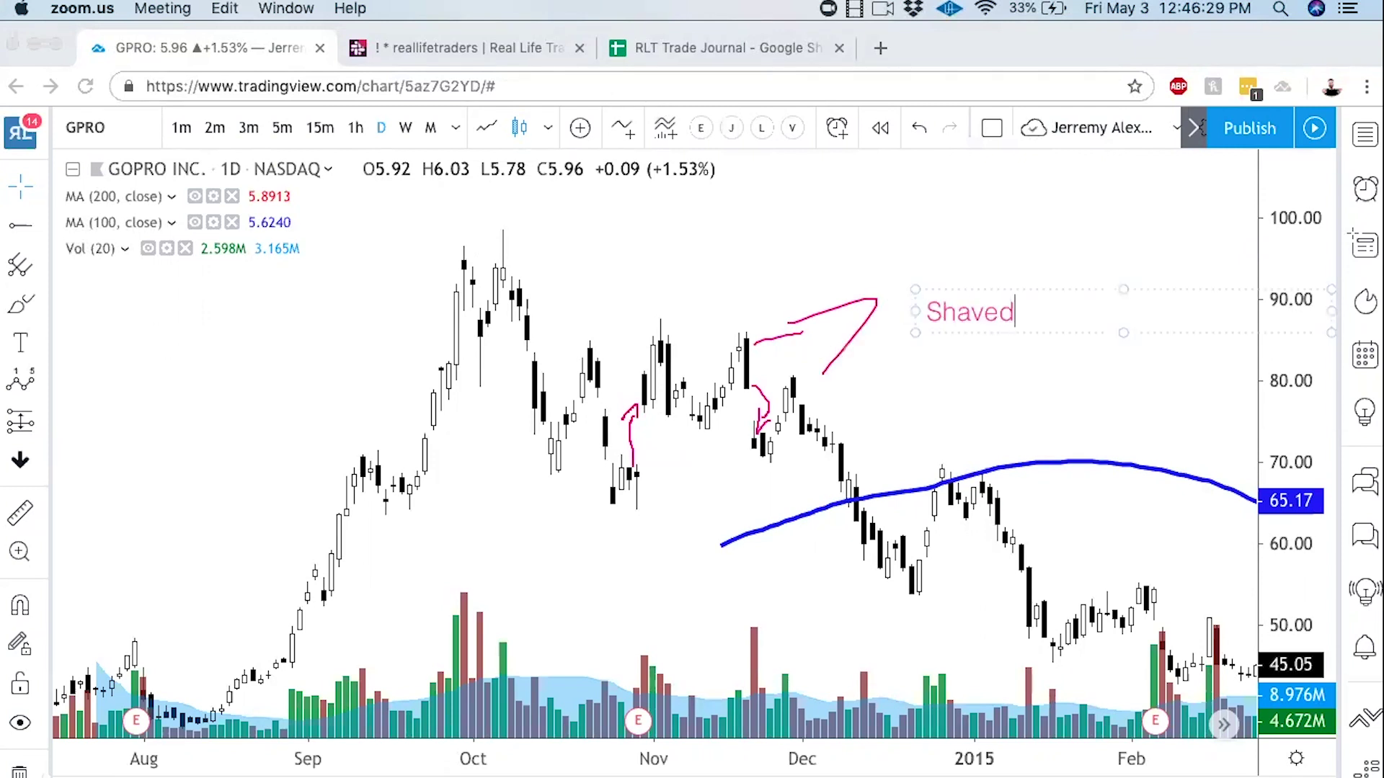
left_click(872, 268)
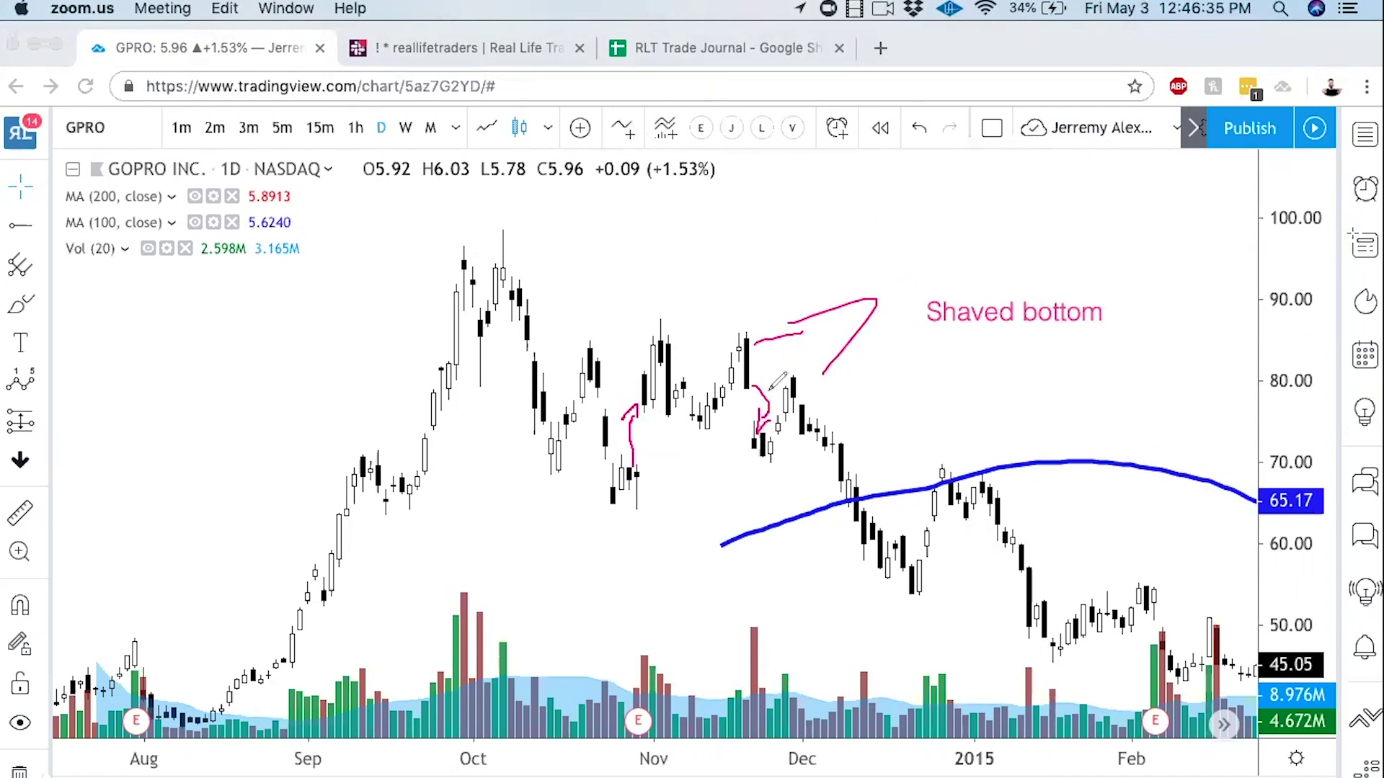
Step: Draw green arrows at the peak and from the lows, then clear them and redraw the peak arrow
mouse_move(758, 249)
left_mouse_down()
mouse_move(751, 317)
mouse_move(745, 304)
mouse_move(760, 303)
left_mouse_up()
mouse_move(752, 430)
left_mouse_down()
mouse_move(768, 436)
mouse_move(788, 376)
mouse_move(820, 389)
left_mouse_up()
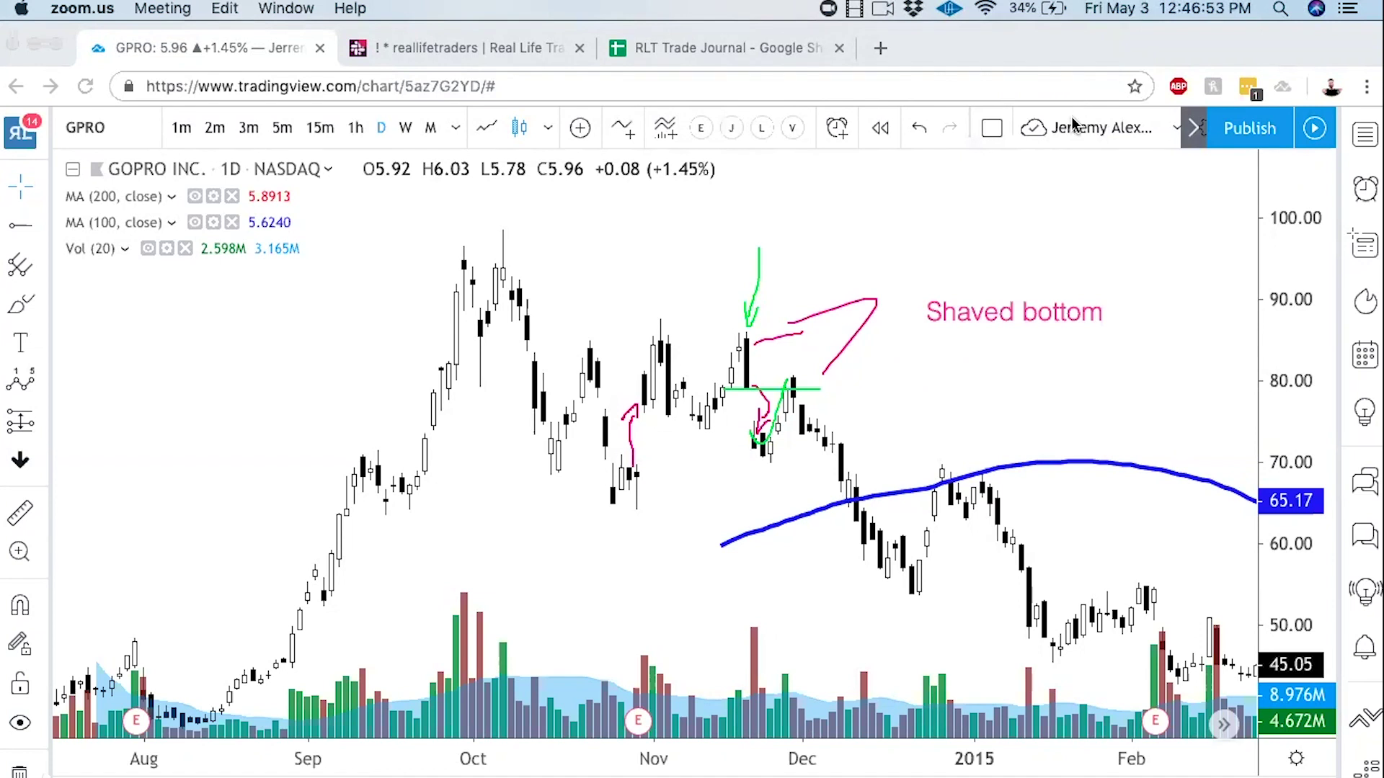
mouse_move(825, 323)
left_mouse_down()
mouse_move(764, 346)
mouse_move(799, 361)
left_mouse_up()
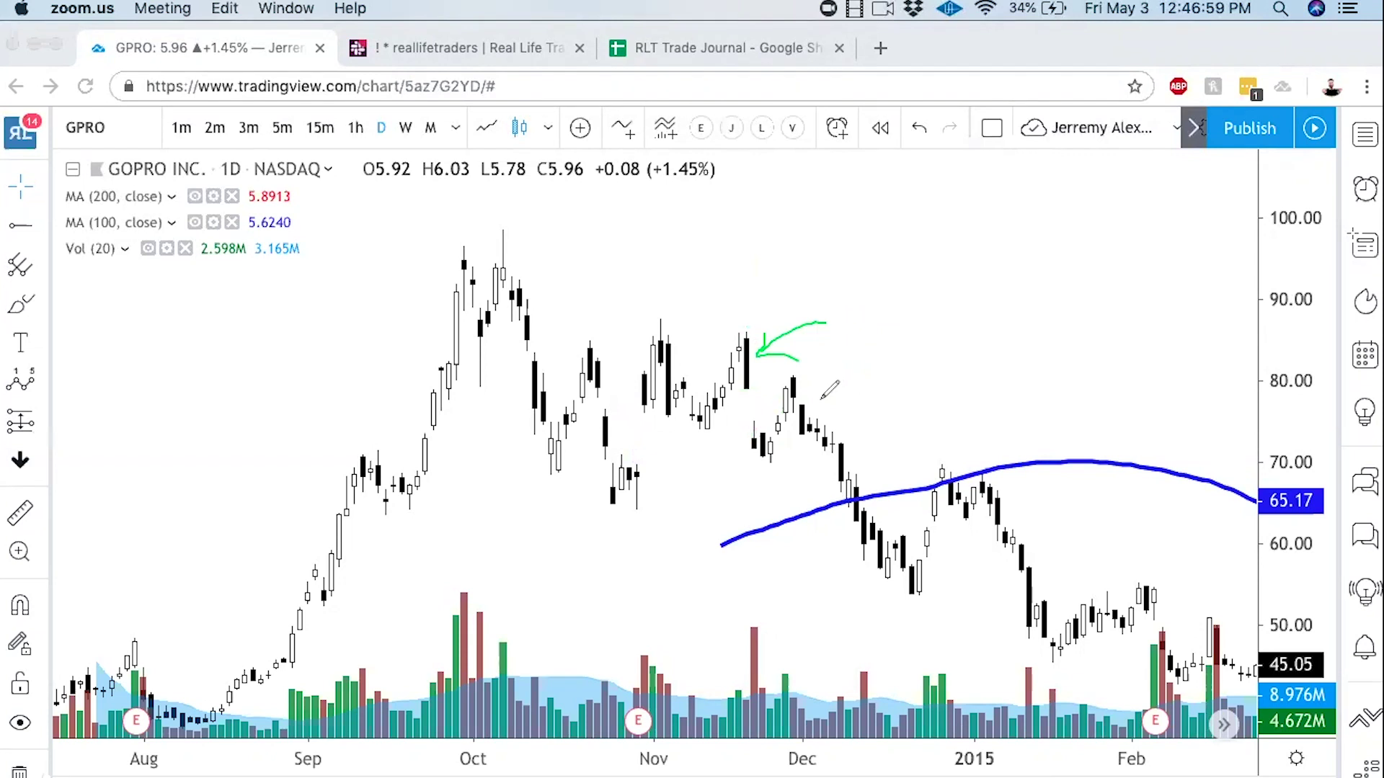
Step: Add a second green arrow at the early-December gap candle and let both arrows clear
mouse_move(973, 312)
left_mouse_down()
mouse_move(916, 321)
mouse_move(805, 406)
mouse_move(826, 402)
left_mouse_up()
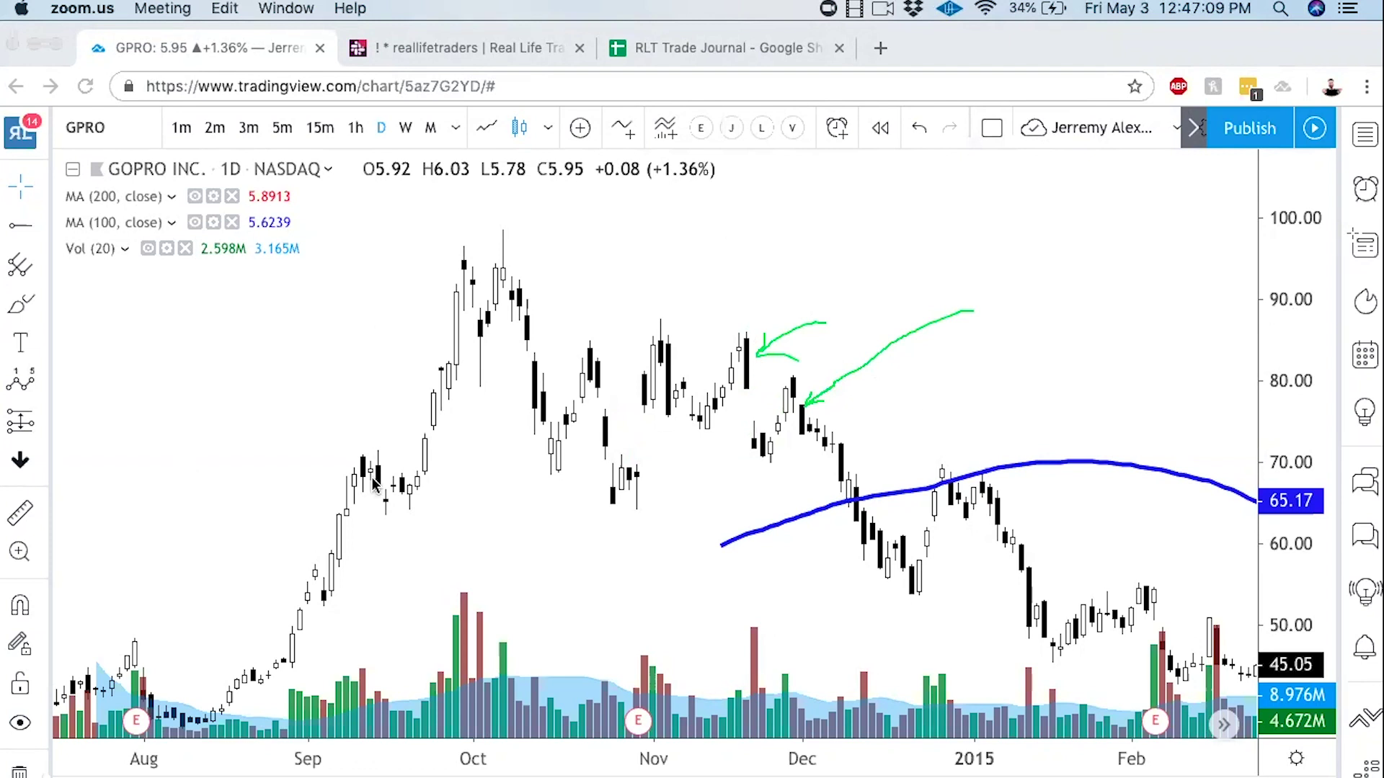
left_click(397, 487)
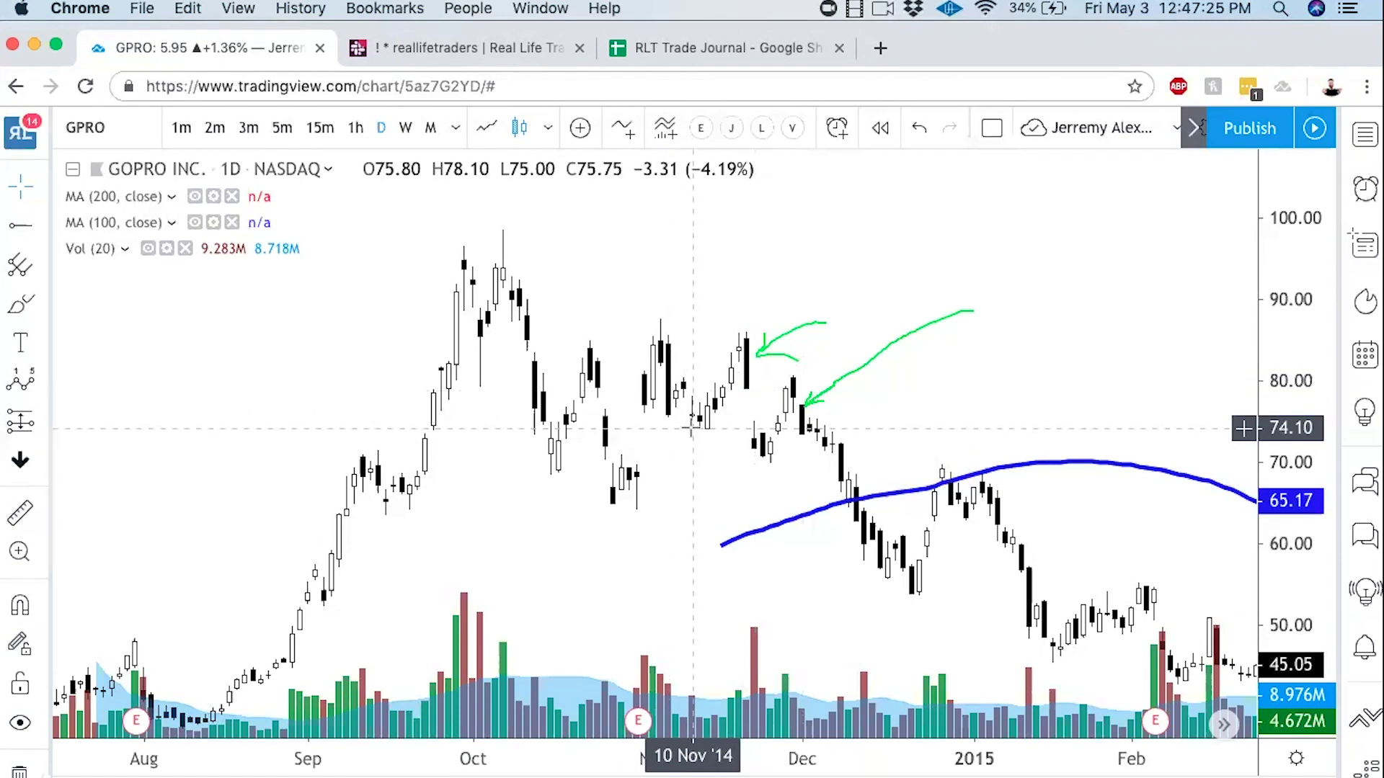
scroll(691, 428, "up", 1)
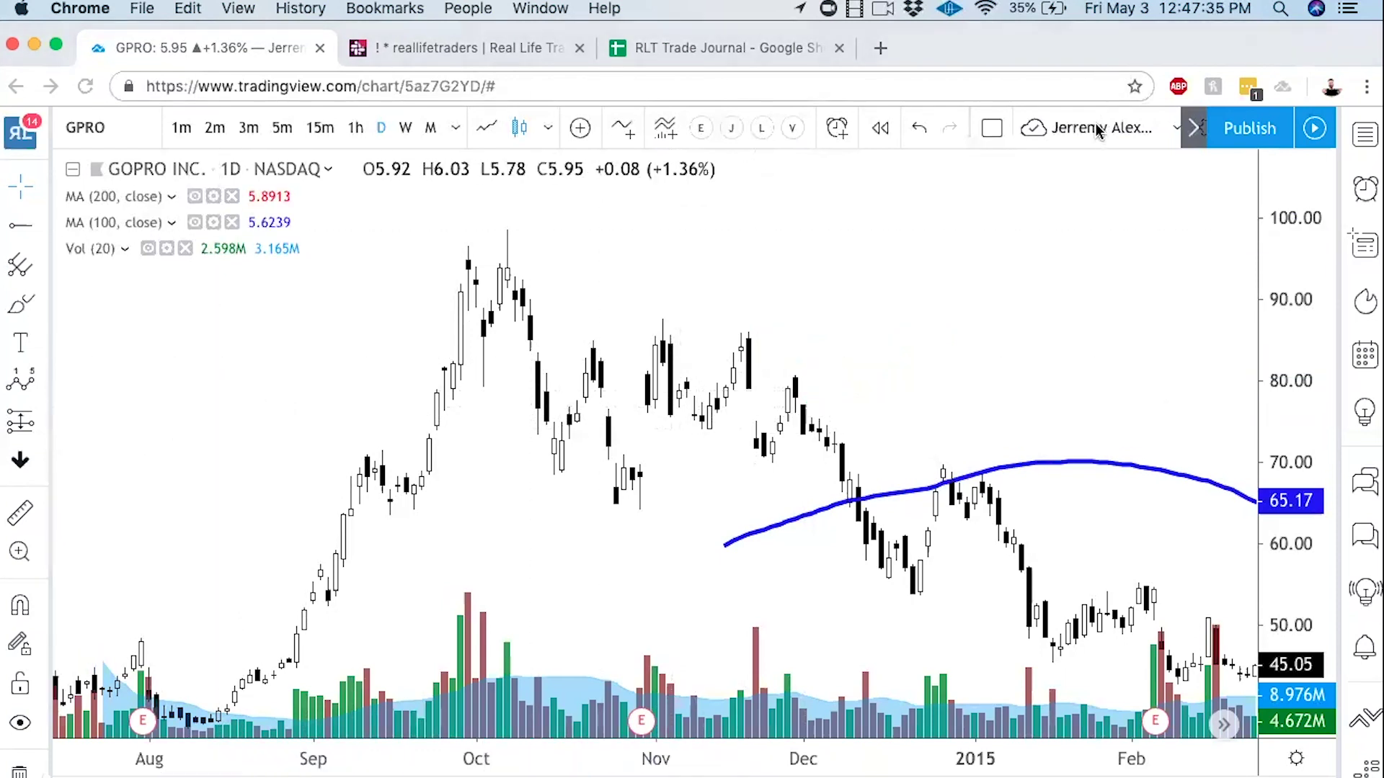
Step: Pan the GoPro chart back through its 2015–2016 prices
left_click_drag(1134, 247, 759, 134)
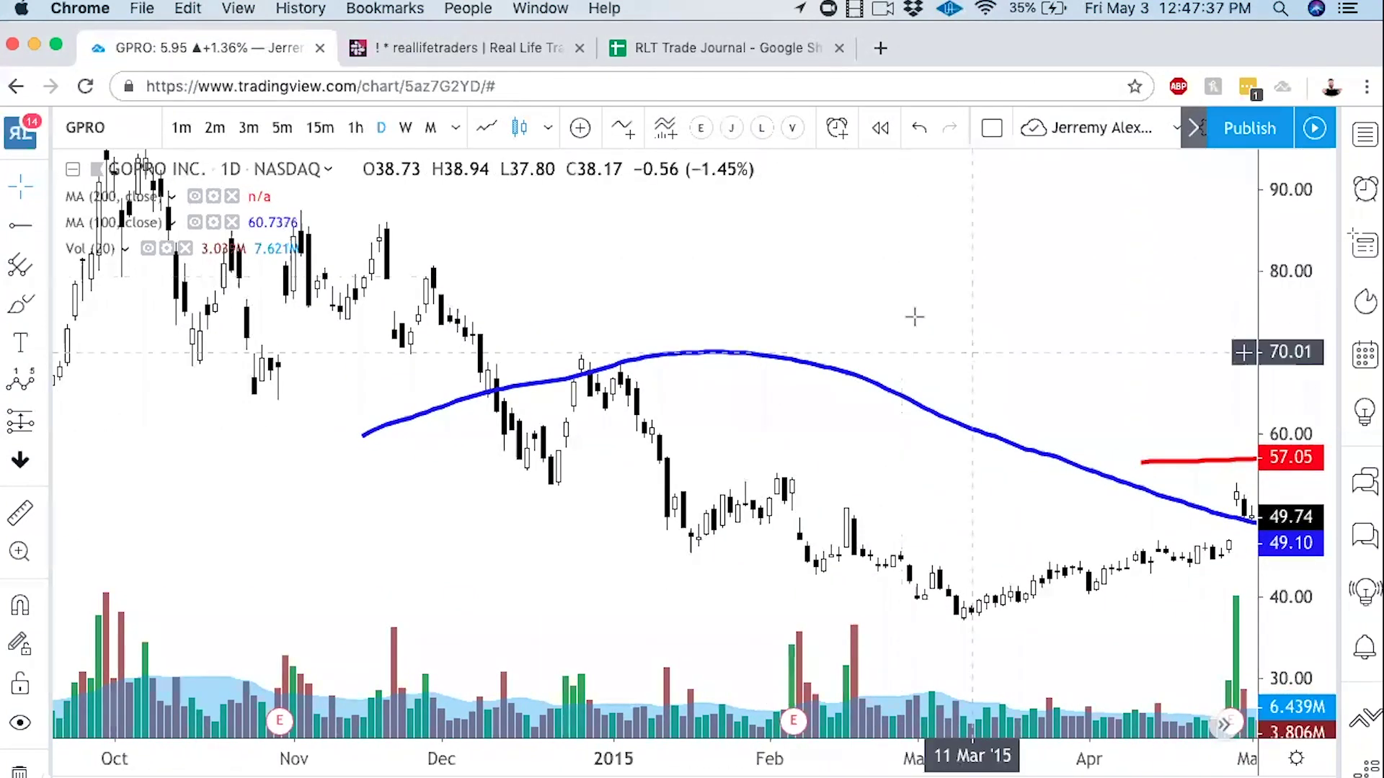
scroll(915, 312, "right", 10)
scroll(883, 374, "right", 8)
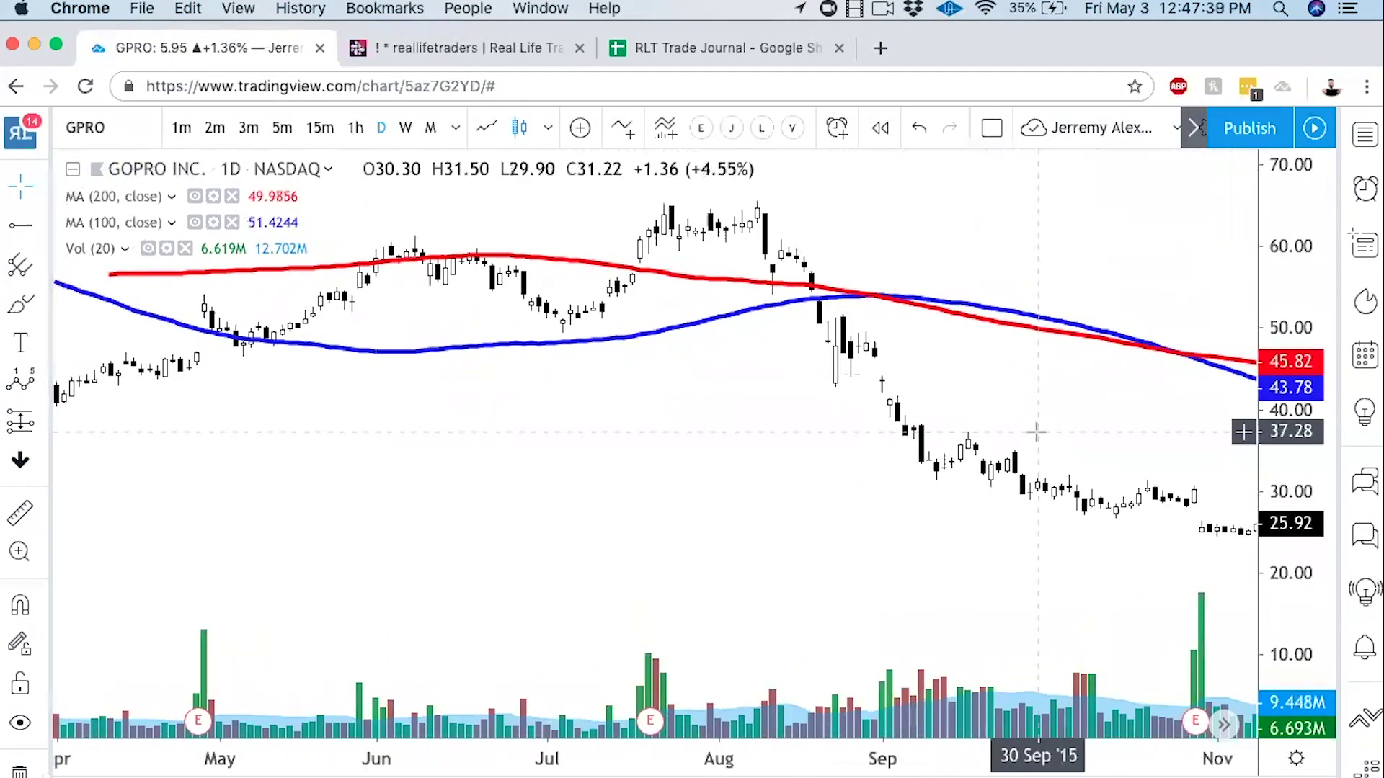
scroll(1020, 429, "down", 5)
left_click_drag(1020, 429, 436, 316)
scroll(586, 401, "right", 4)
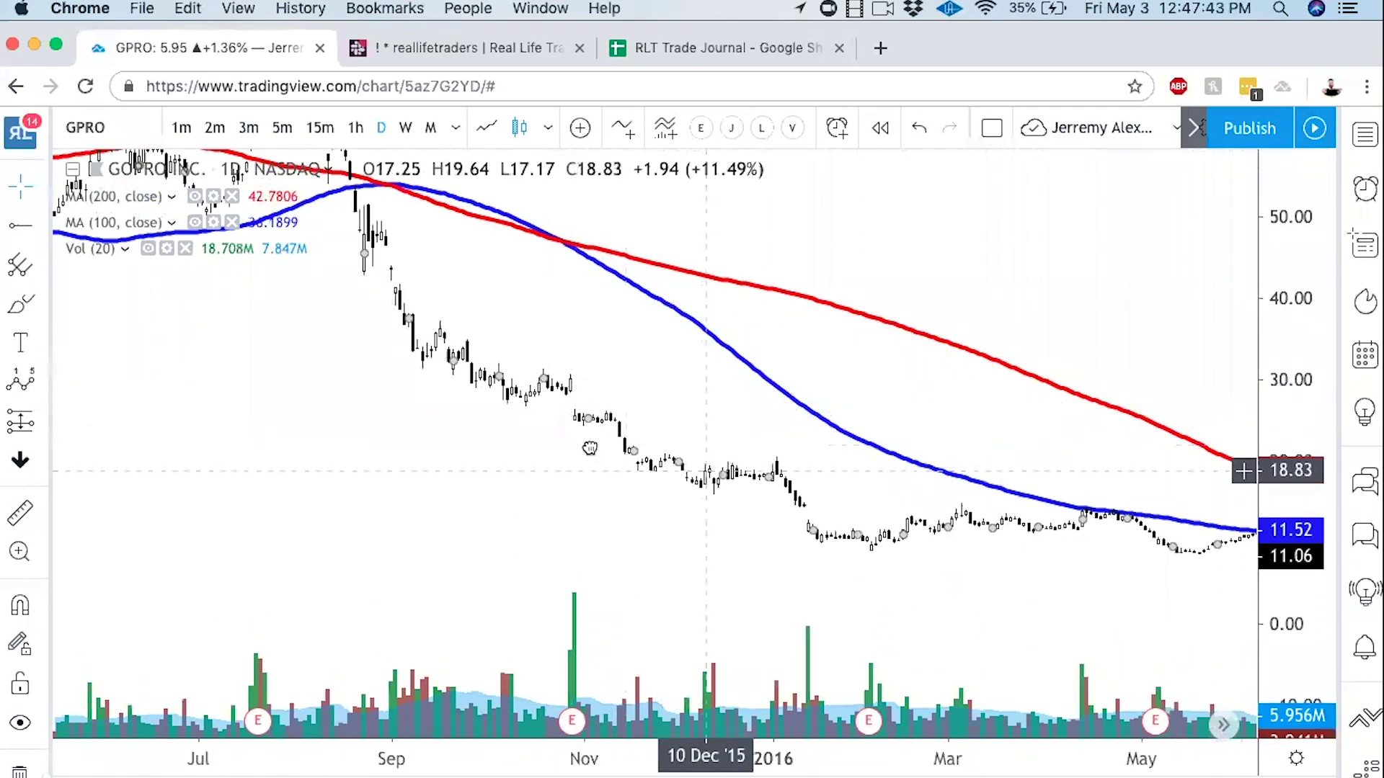
scroll(648, 432, "right", 5)
Step: Switch the chart symbol to TWTR and frame June 2016 to March 2017
left_click(69, 116)
type("TWTR")
key("Return")
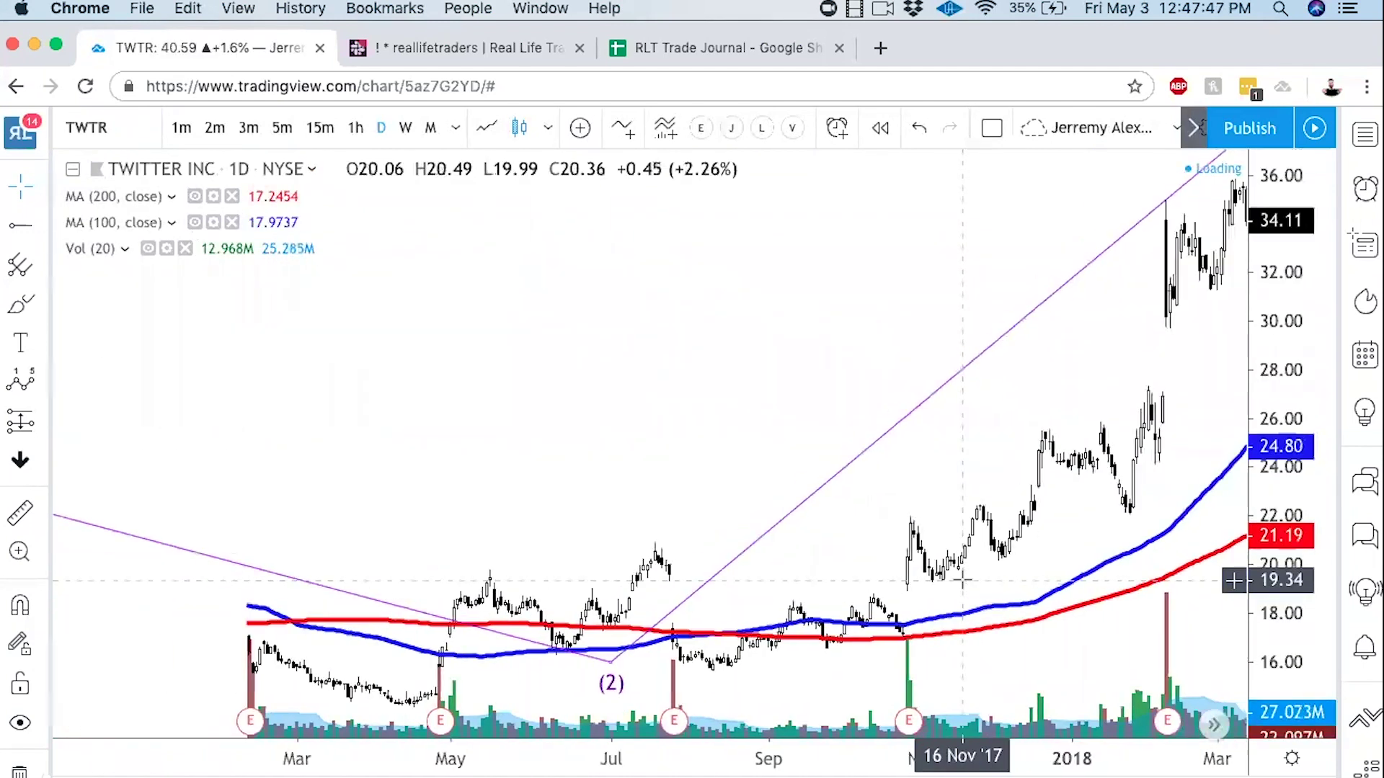
scroll(572, 253, "left", 10)
scroll(462, 203, "left", 5)
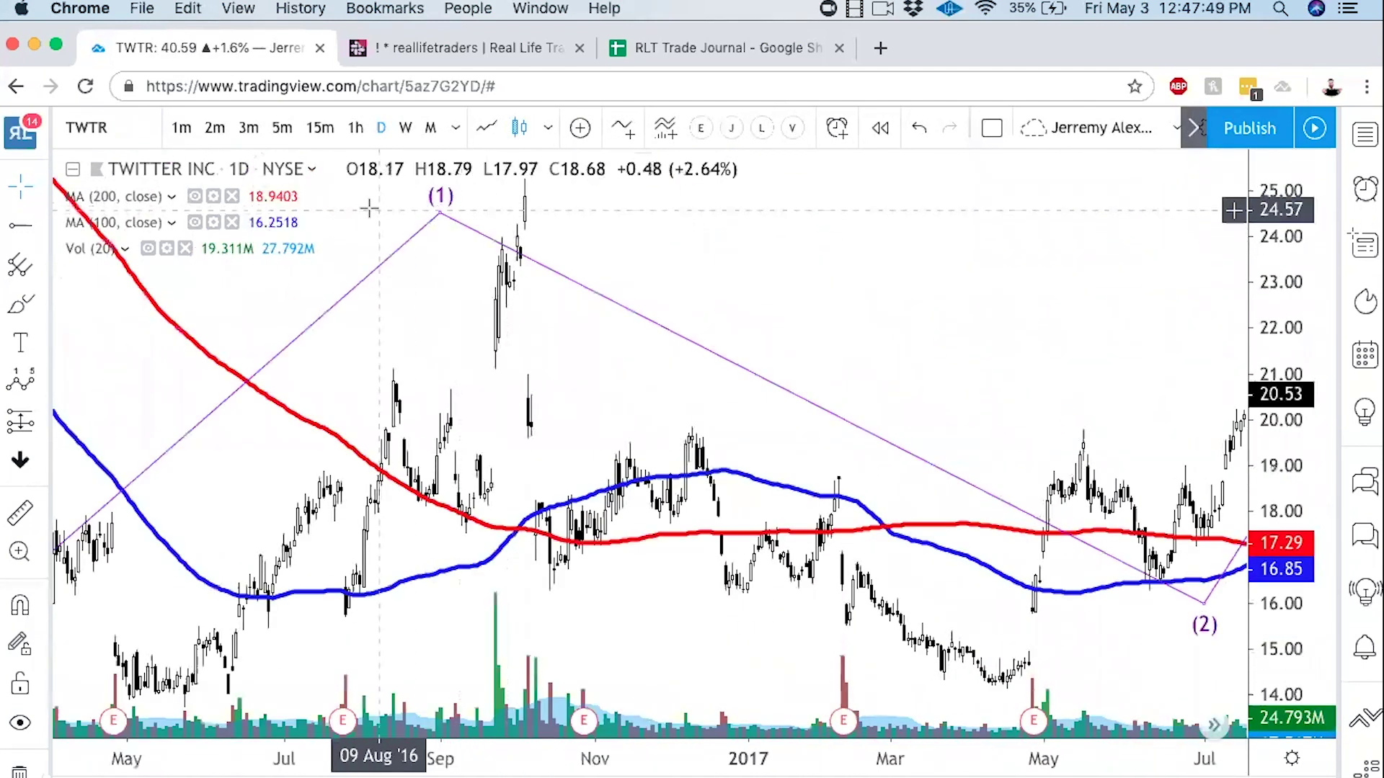
scroll(768, 319, "right", 5)
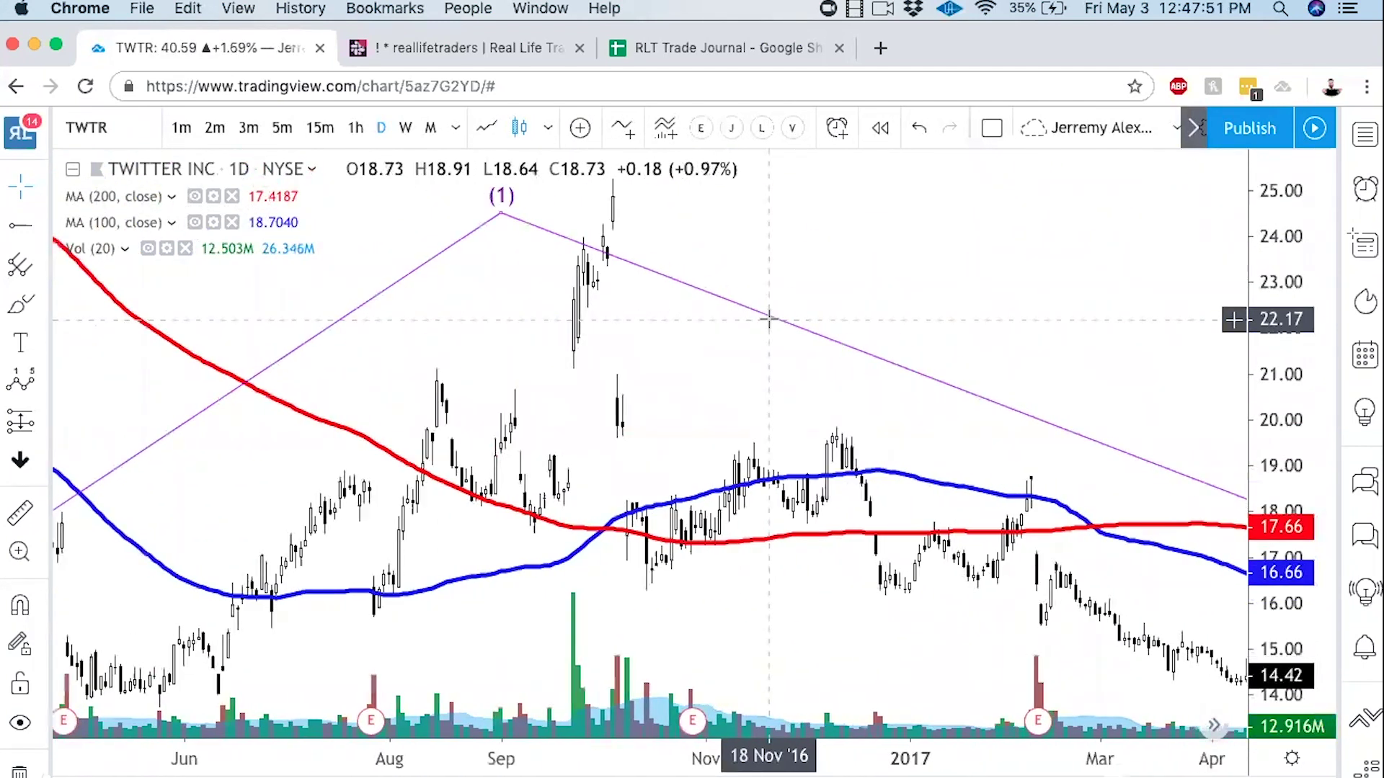
scroll(937, 255, "left", 5)
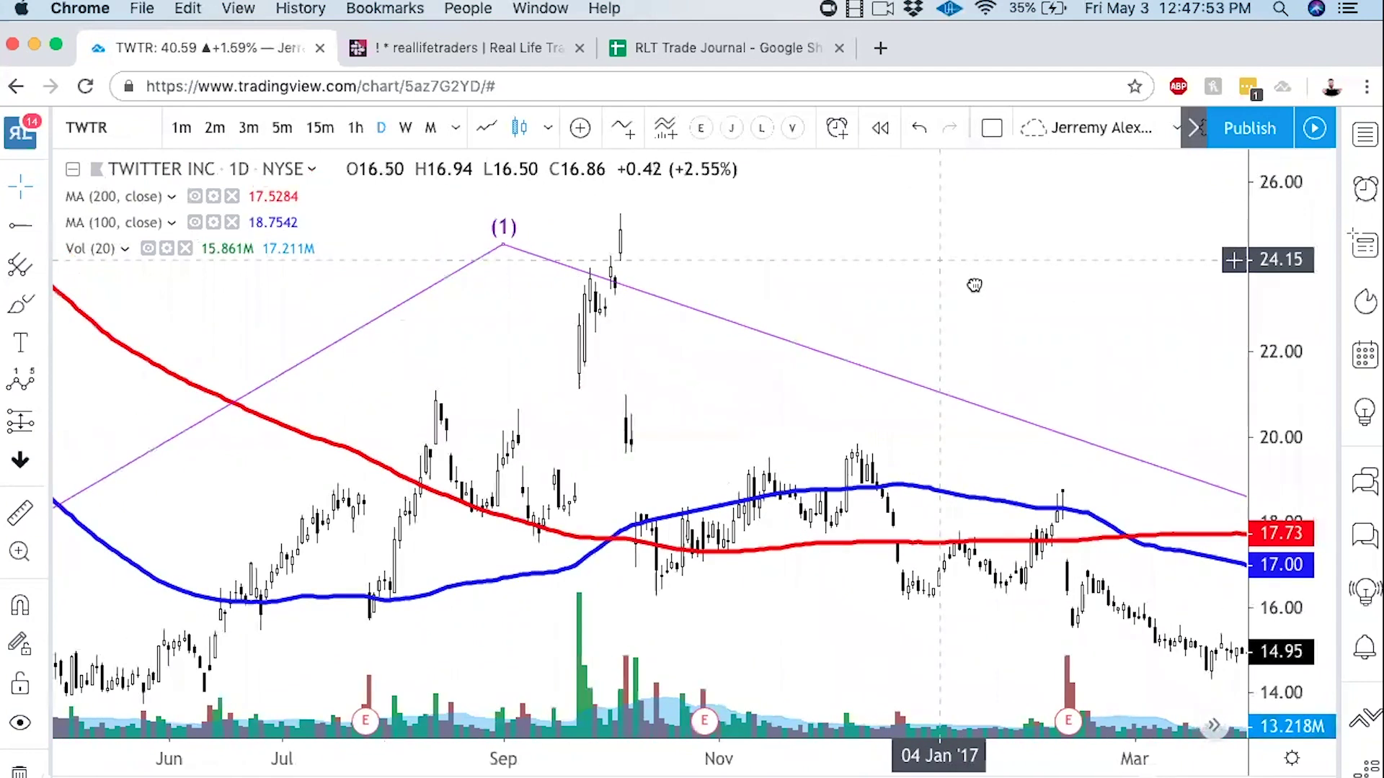
Step: Circle Twitter's late-September breakout candle and volume spike, and trace the following rally
left_click(626, 136)
mouse_move(644, 637)
left_mouse_down()
mouse_move(611, 566)
mouse_move(575, 537)
mouse_move(568, 490)
mouse_move(587, 505)
left_mouse_up()
mouse_move(563, 405)
left_mouse_down()
mouse_move(578, 398)
mouse_move(565, 412)
left_mouse_up()
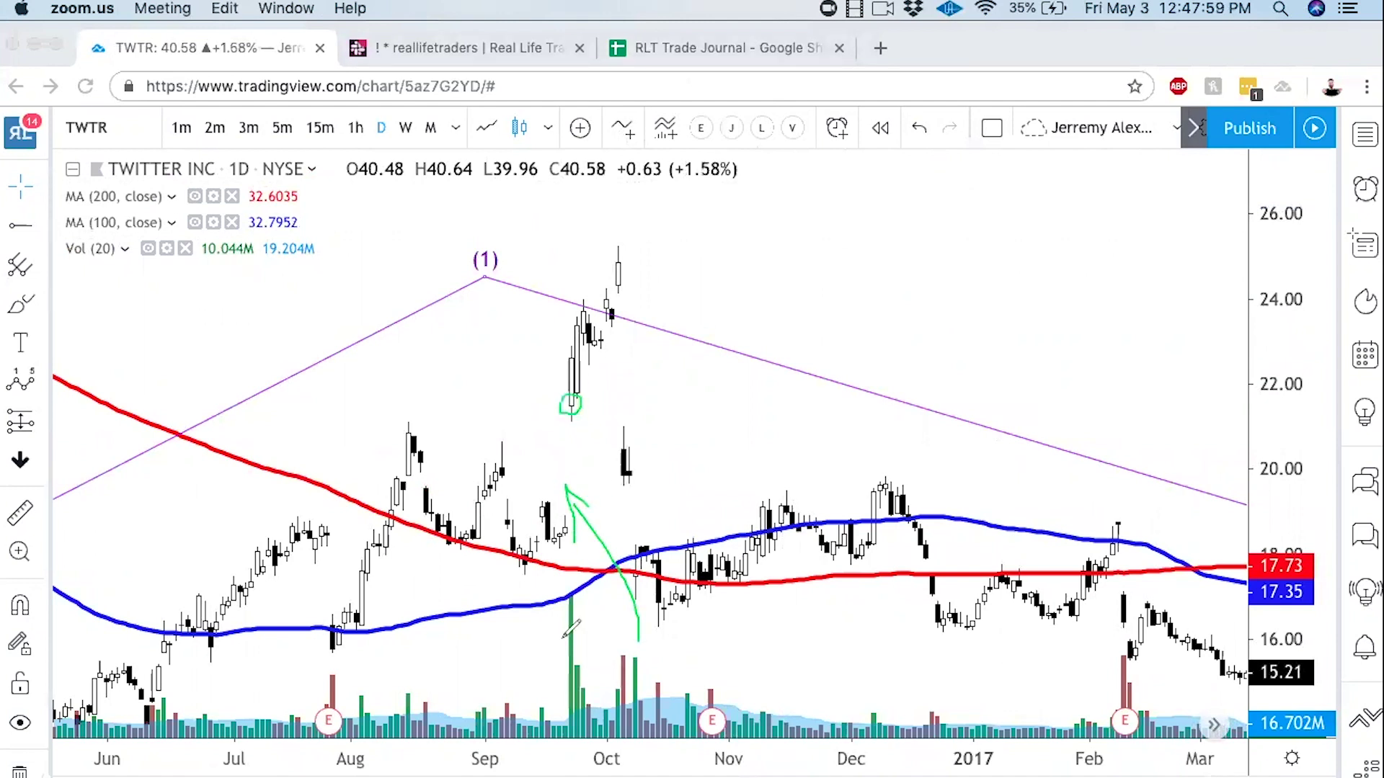
mouse_move(580, 580)
left_mouse_down()
mouse_move(558, 589)
mouse_move(598, 585)
mouse_move(577, 578)
left_mouse_up()
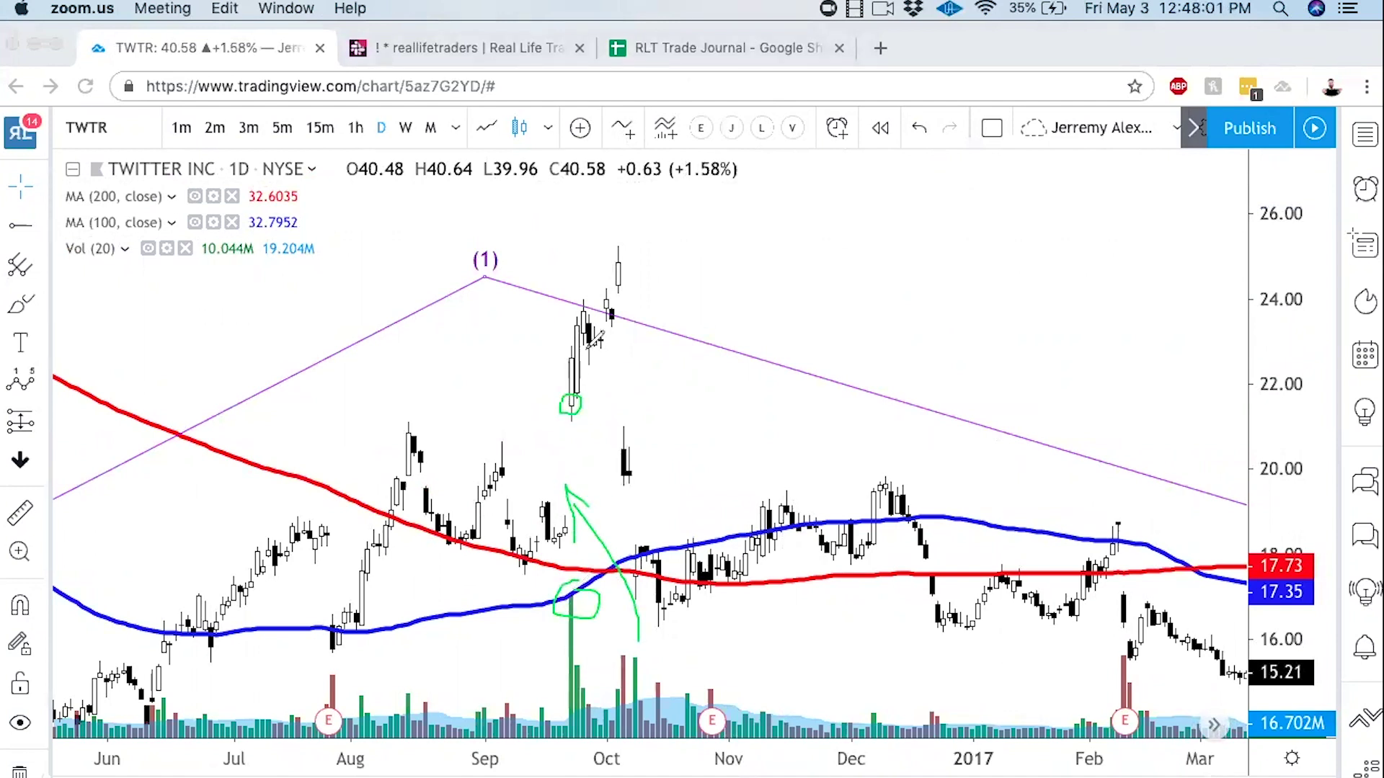
left_click_drag(566, 402, 599, 283)
Step: Point a green arrow at the October gap candle and underline the gap level in red
mouse_move(806, 296)
left_mouse_down()
mouse_move(729, 389)
mouse_move(656, 435)
mouse_move(664, 417)
left_mouse_up()
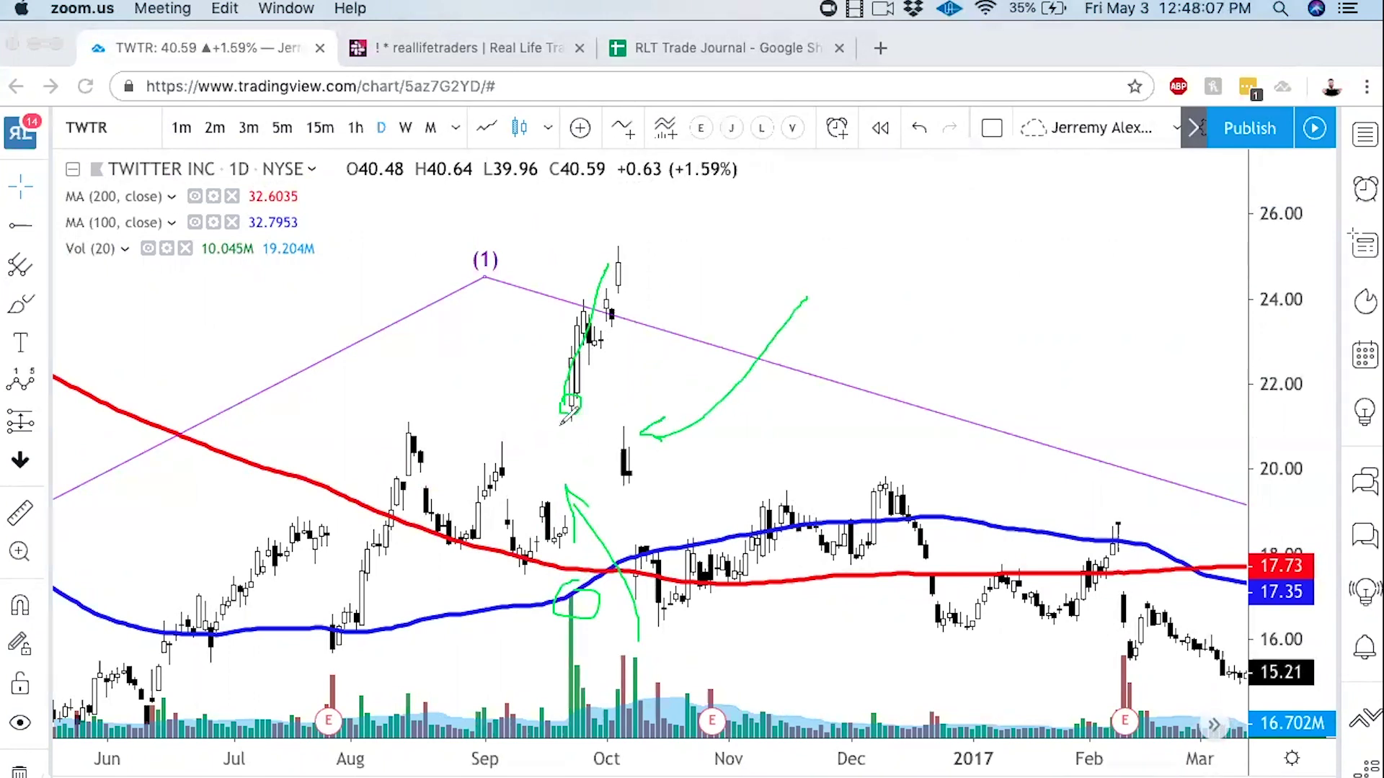
left_click_drag(640, 424, 661, 425)
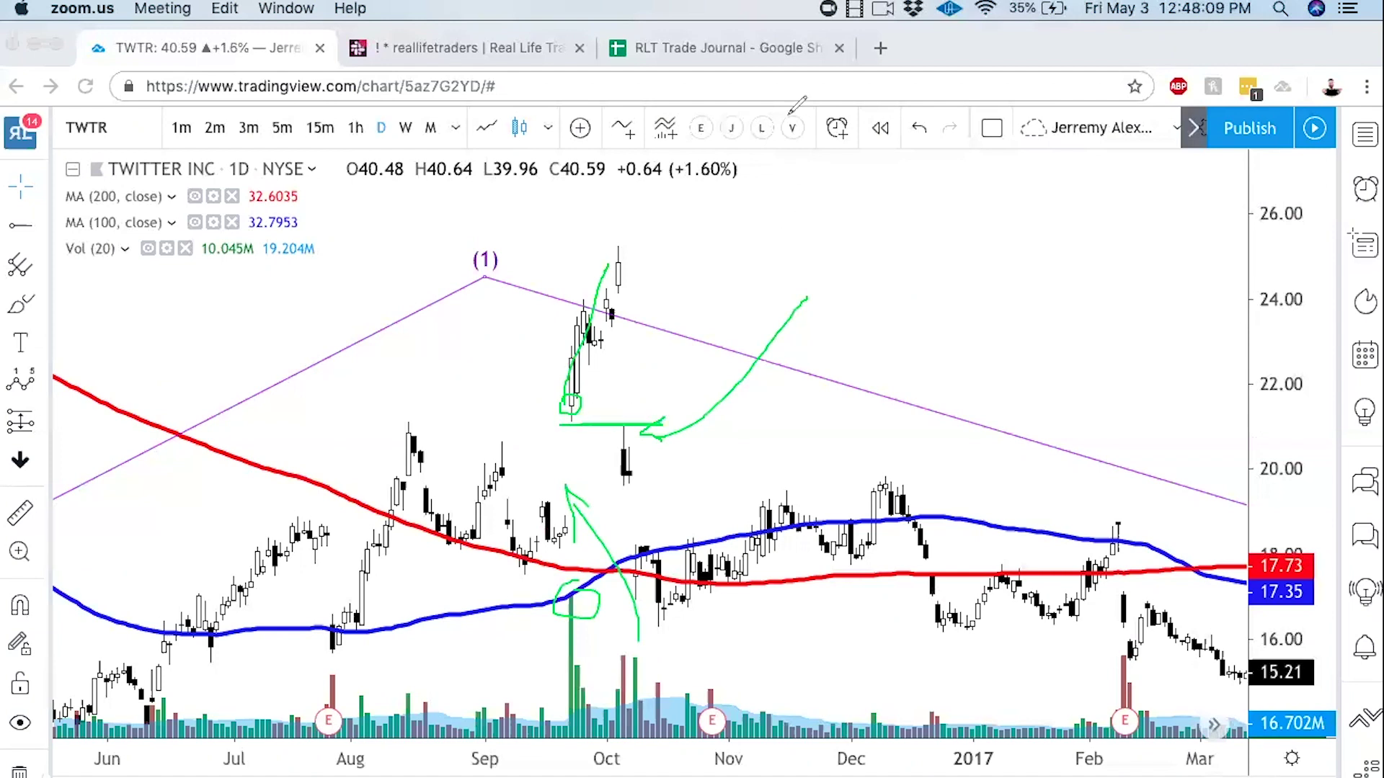
mouse_move(569, 421)
left_mouse_down()
mouse_move(654, 416)
mouse_move(546, 421)
left_mouse_up()
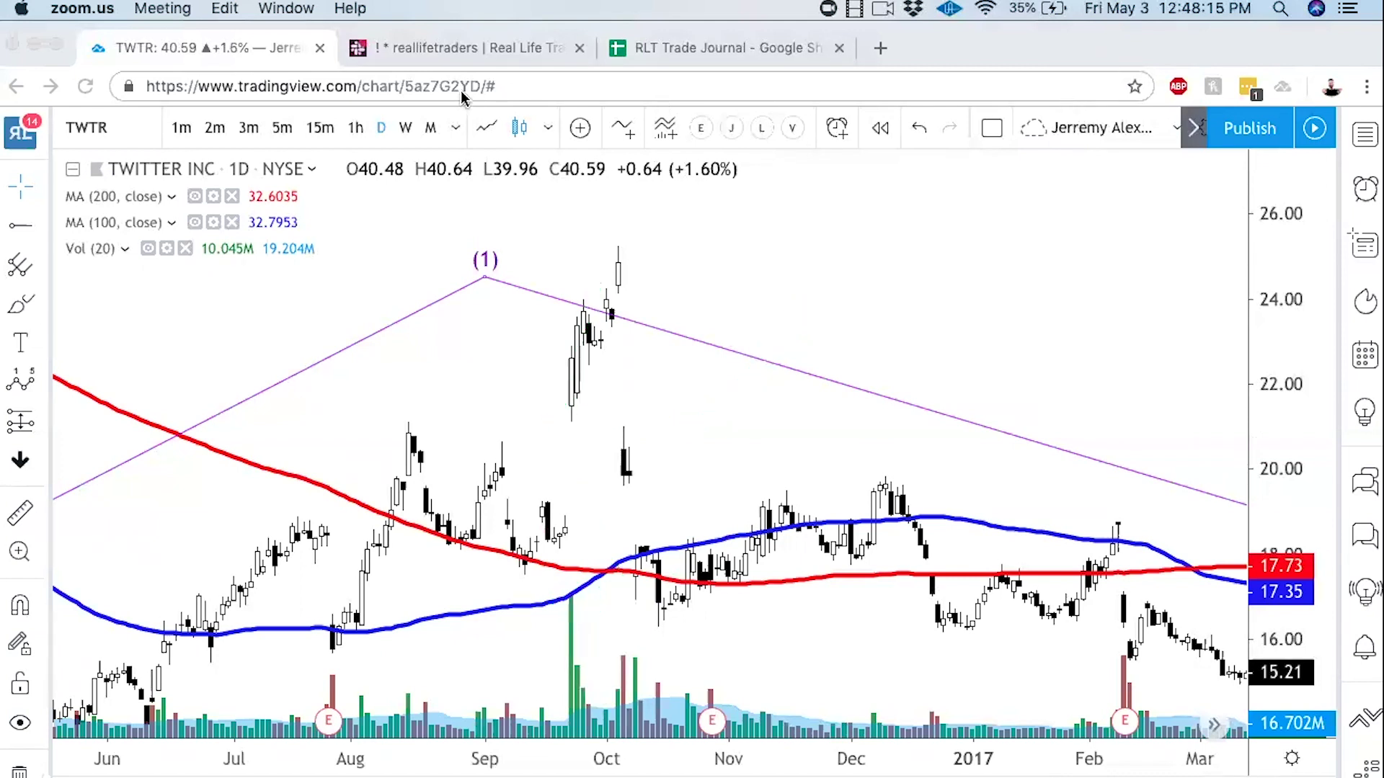
Step: Frame Twitter's late-2017 bars, rescale prices, and pick 26 Oct '17 as the Bar Replay start
left_click(183, 213)
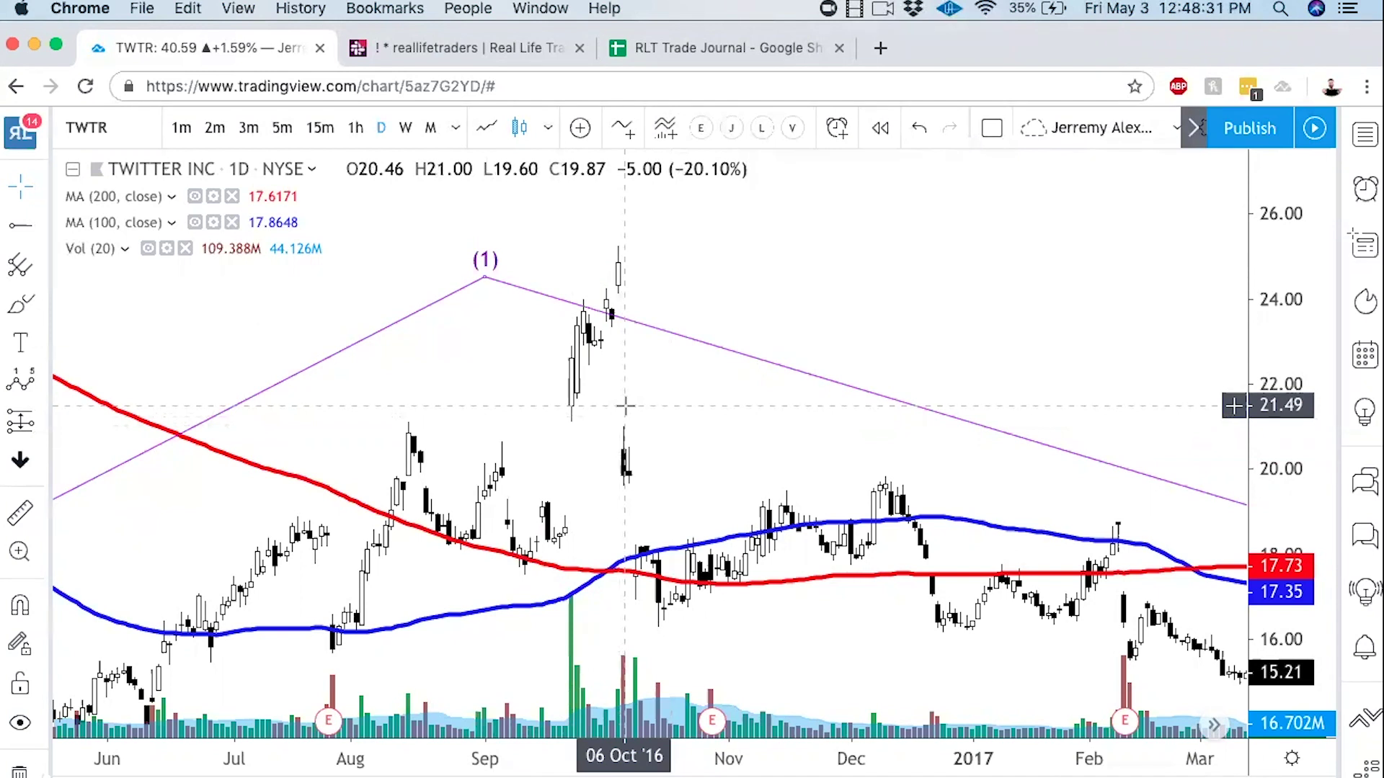
scroll(625, 405, "down", 5)
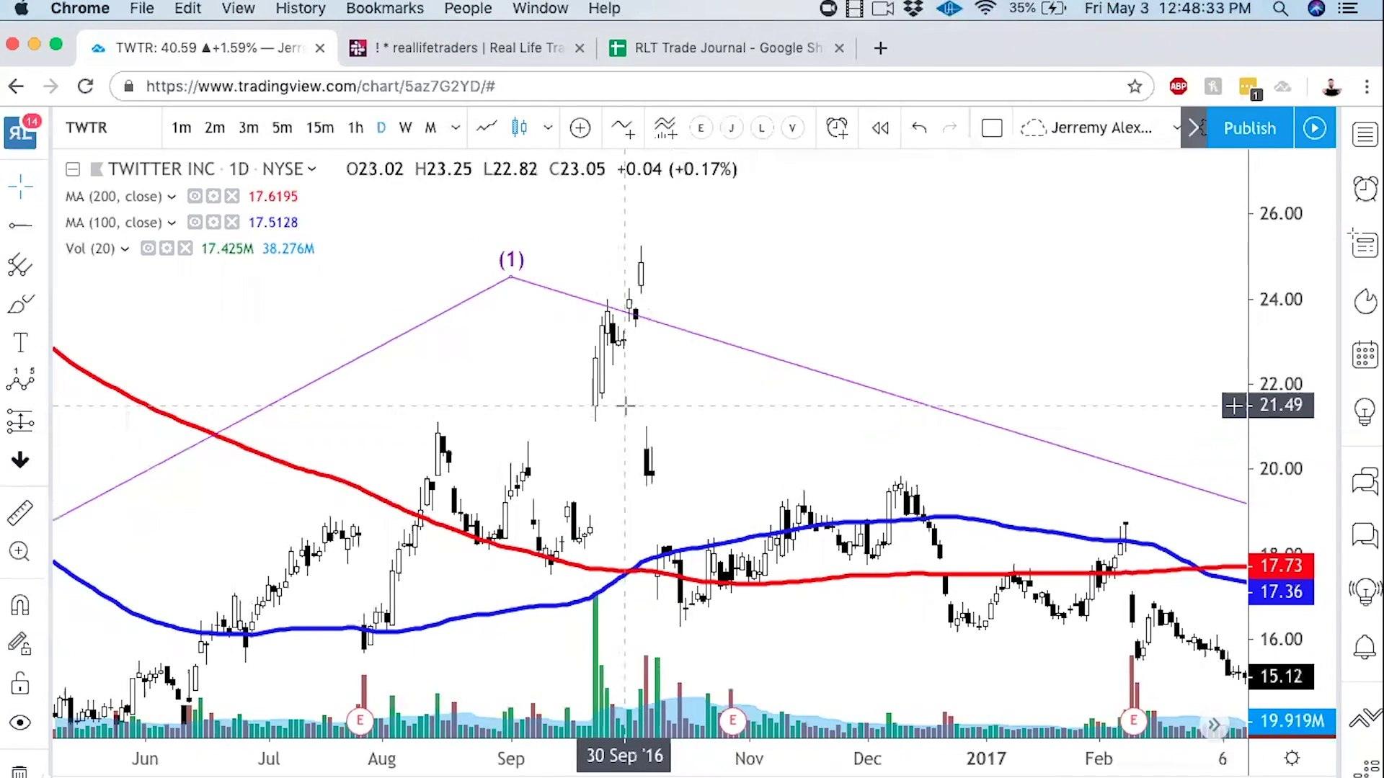
left_click_drag(836, 271, 633, 274)
scroll(633, 274, "right", 5)
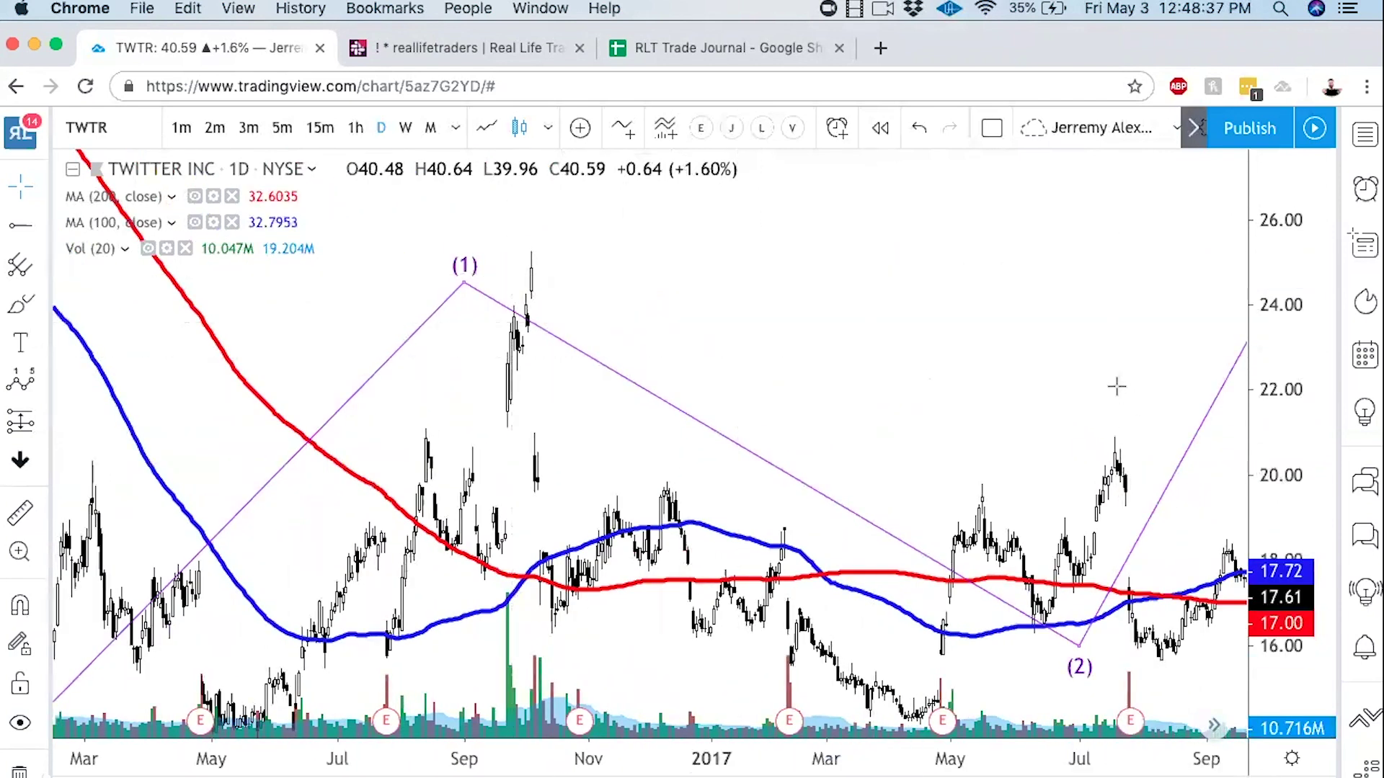
left_click_drag(1103, 374, 925, 372)
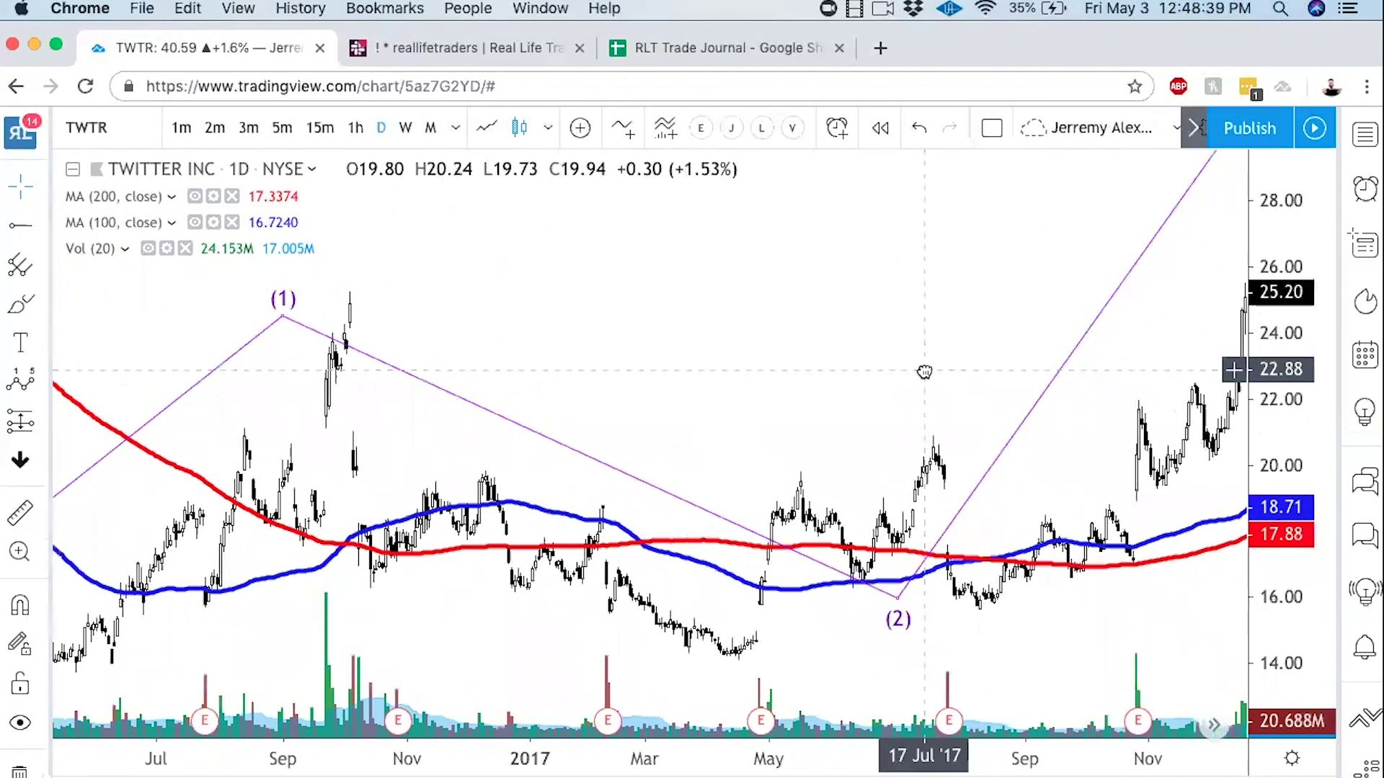
scroll(923, 369, "down", 2)
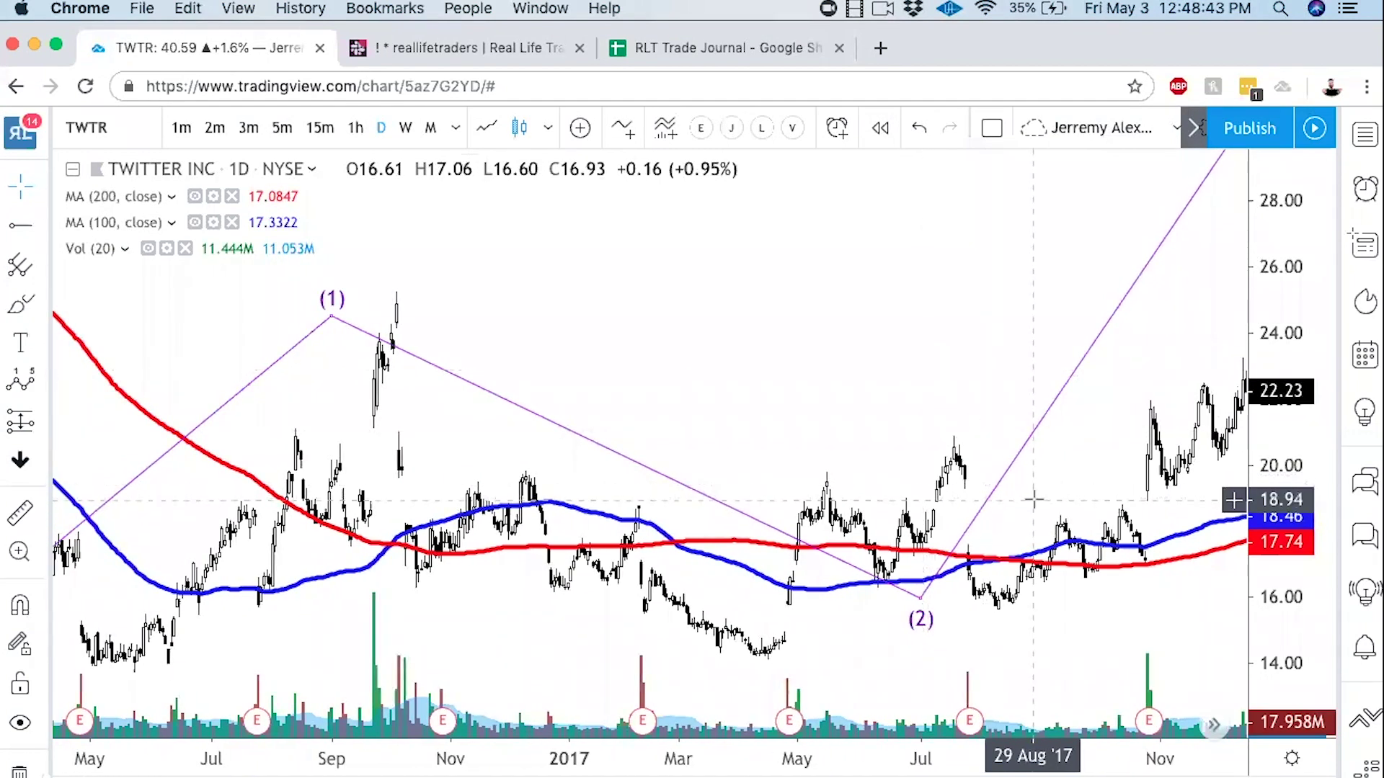
scroll(1034, 499, "up", 3)
left_click_drag(1268, 485, 880, 139)
left_click(880, 139)
Step: Start replay from late October 2017 and box the zone near 19 in red, discarding a blue outline
left_click(1028, 335)
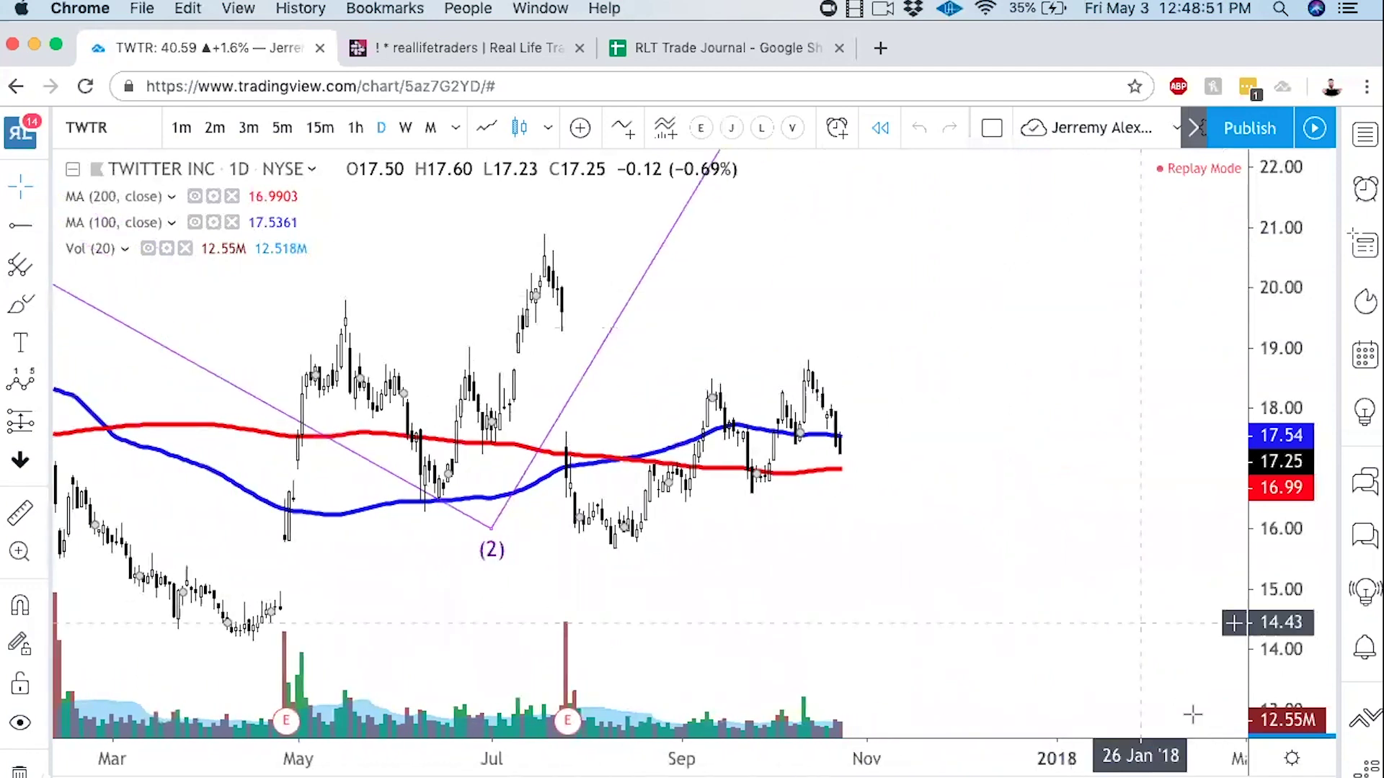
left_click_drag(935, 589, 1001, 627)
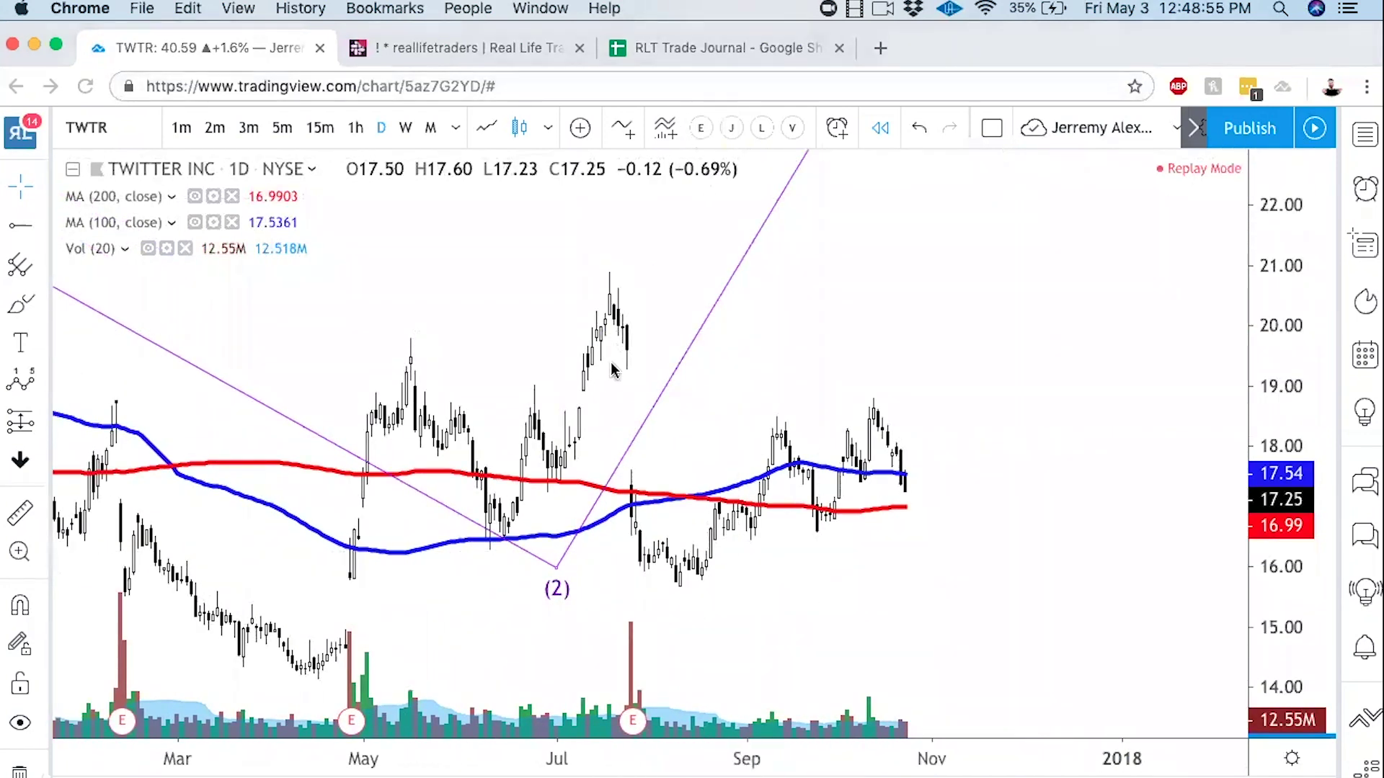
mouse_move(618, 369)
left_mouse_down()
mouse_move(903, 383)
mouse_move(1060, 410)
mouse_move(1066, 398)
left_mouse_up()
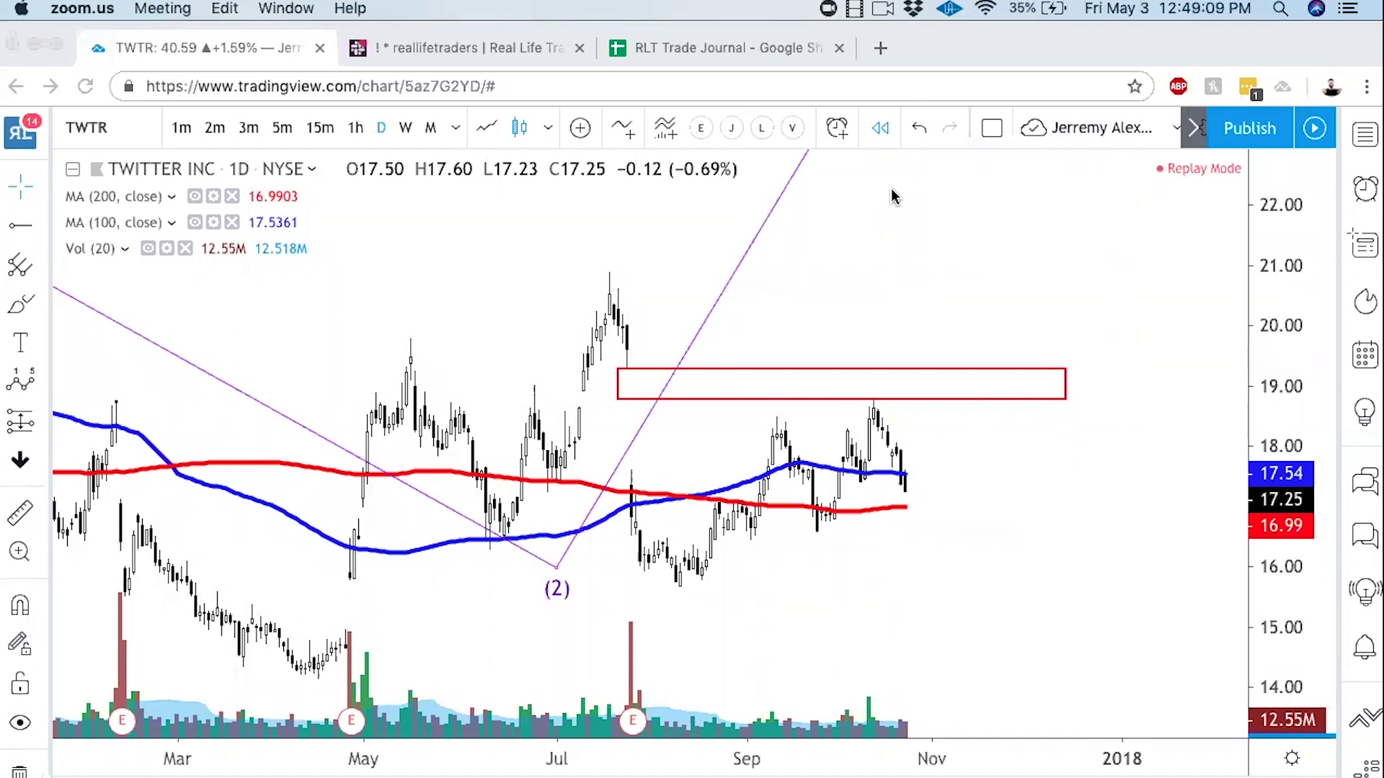
left_click_drag(625, 369, 925, 474)
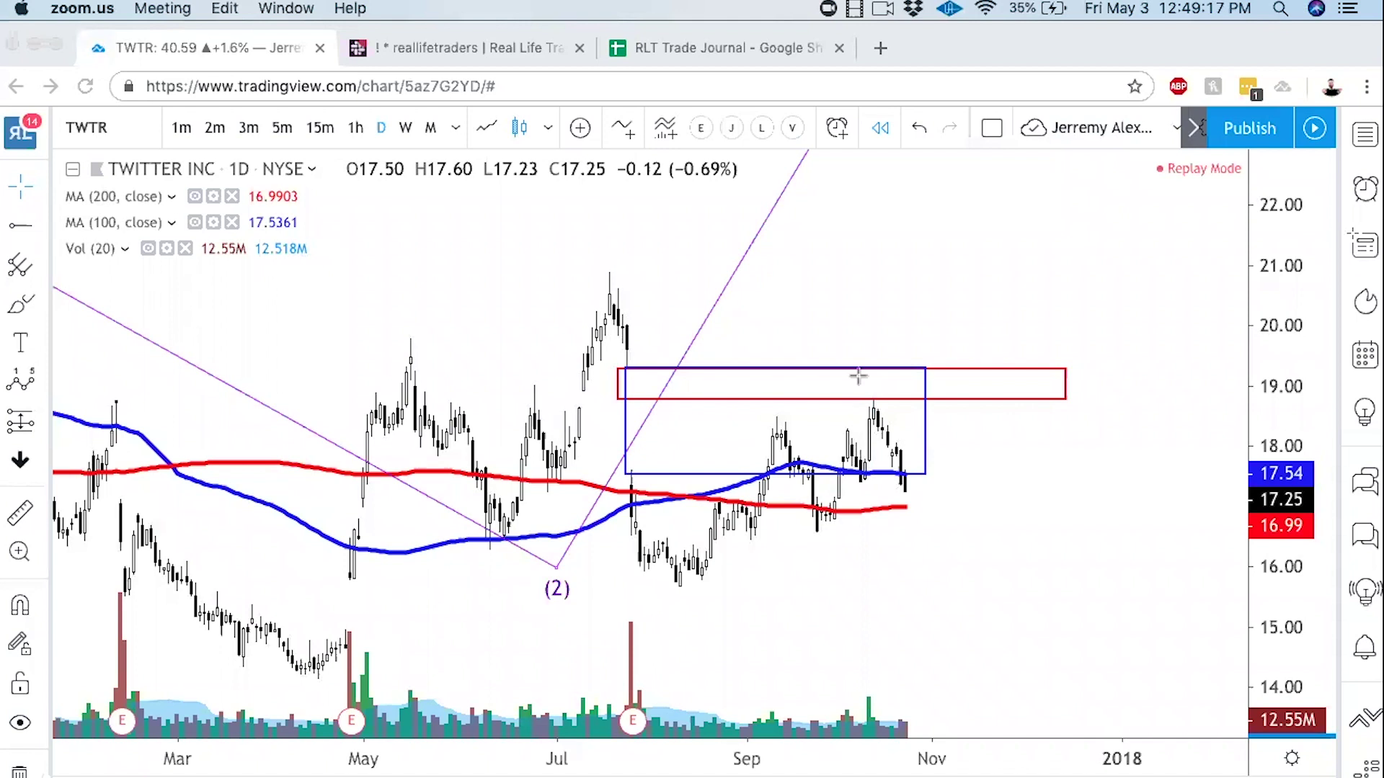
left_click(989, 76)
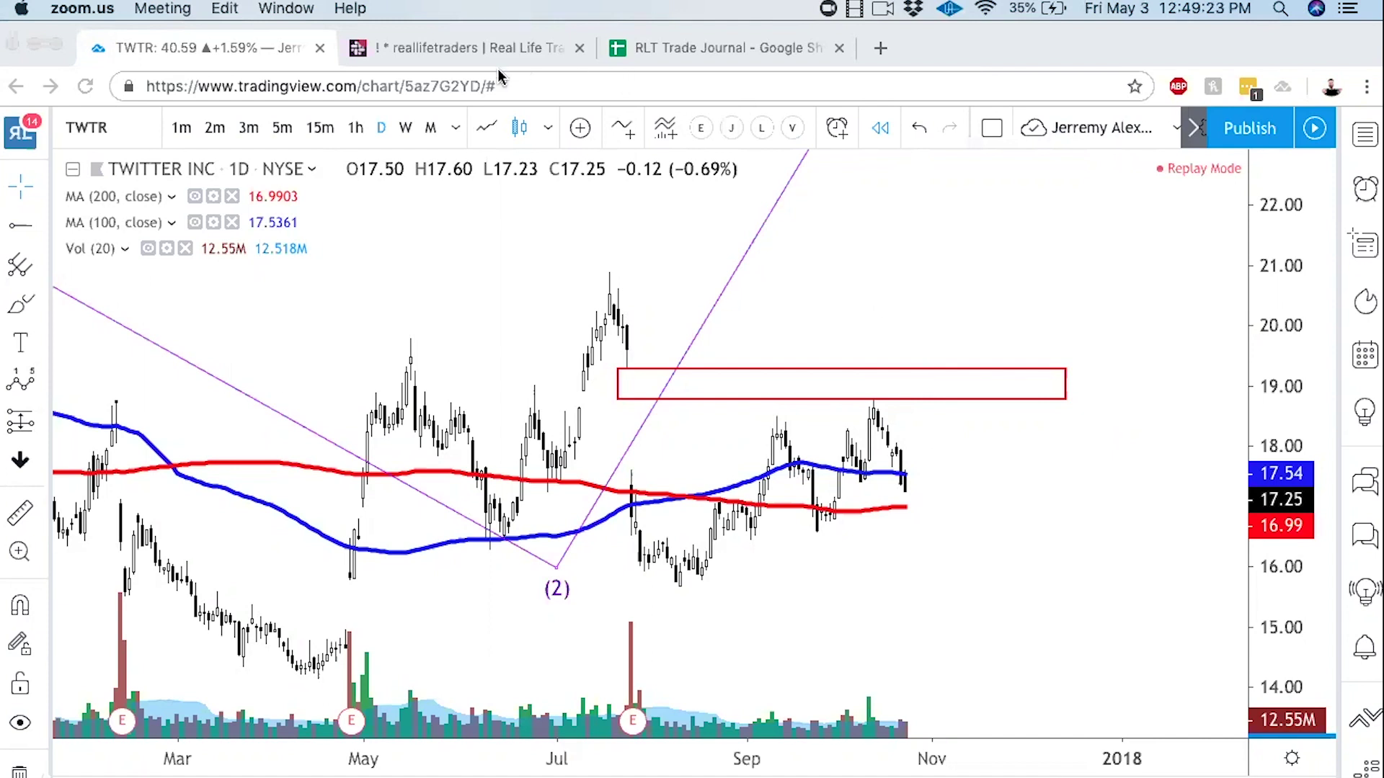
left_click(987, 432)
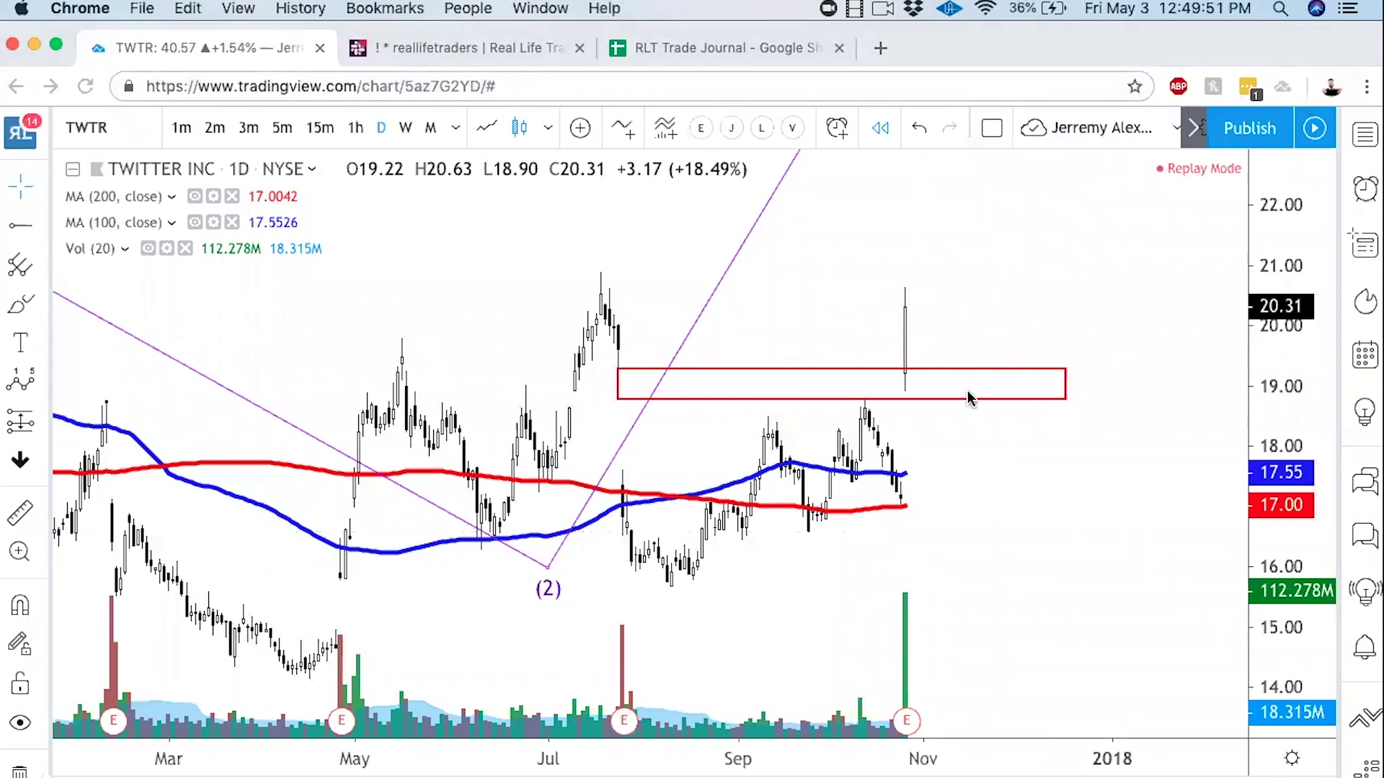
Step: Draw a thin green band at the gap's base inside the red box, then clear both boxes
left_click_drag(939, 398, 606, 389)
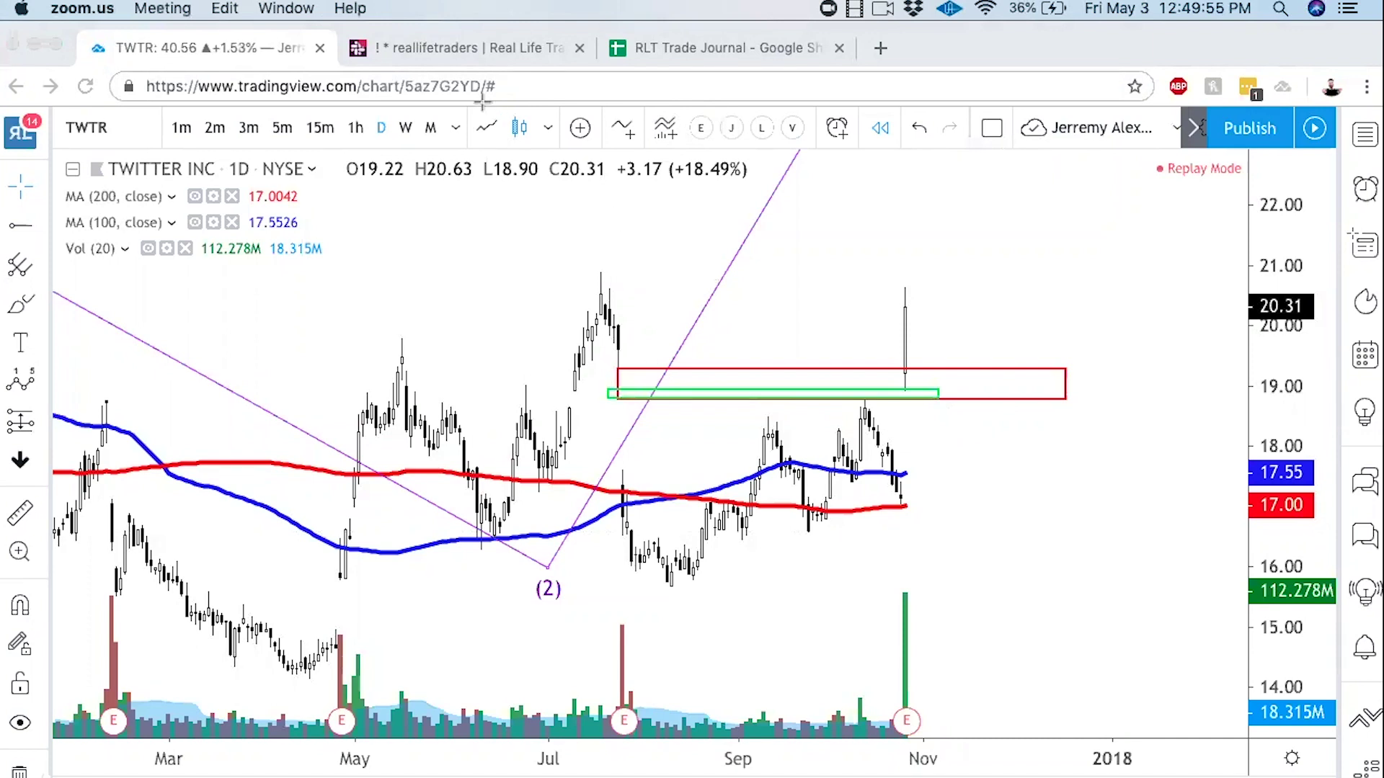
left_click(582, 422)
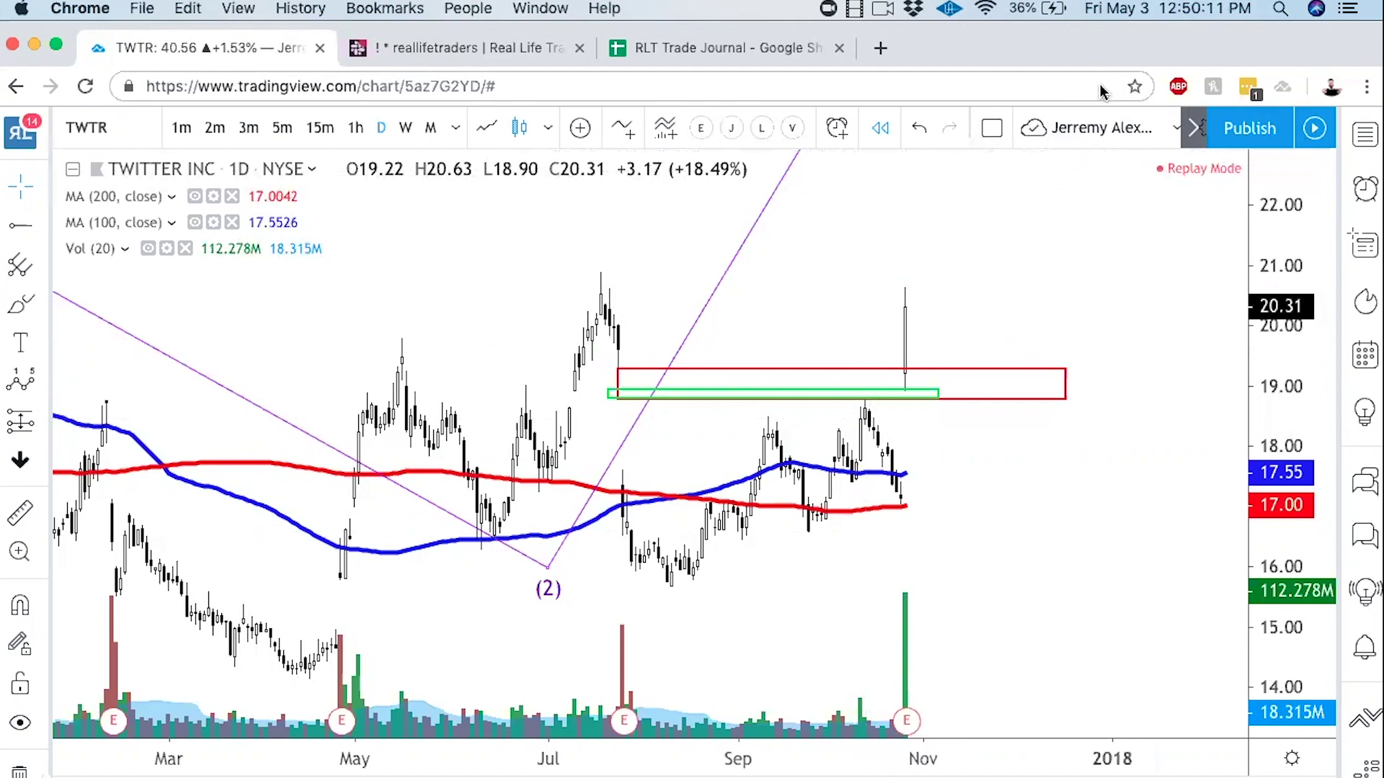
key("super+z")
key("super+z")
Step: Select the purple trendline and arrow the latest candles and moving averages beneath the gap, then clear them
left_click(660, 389)
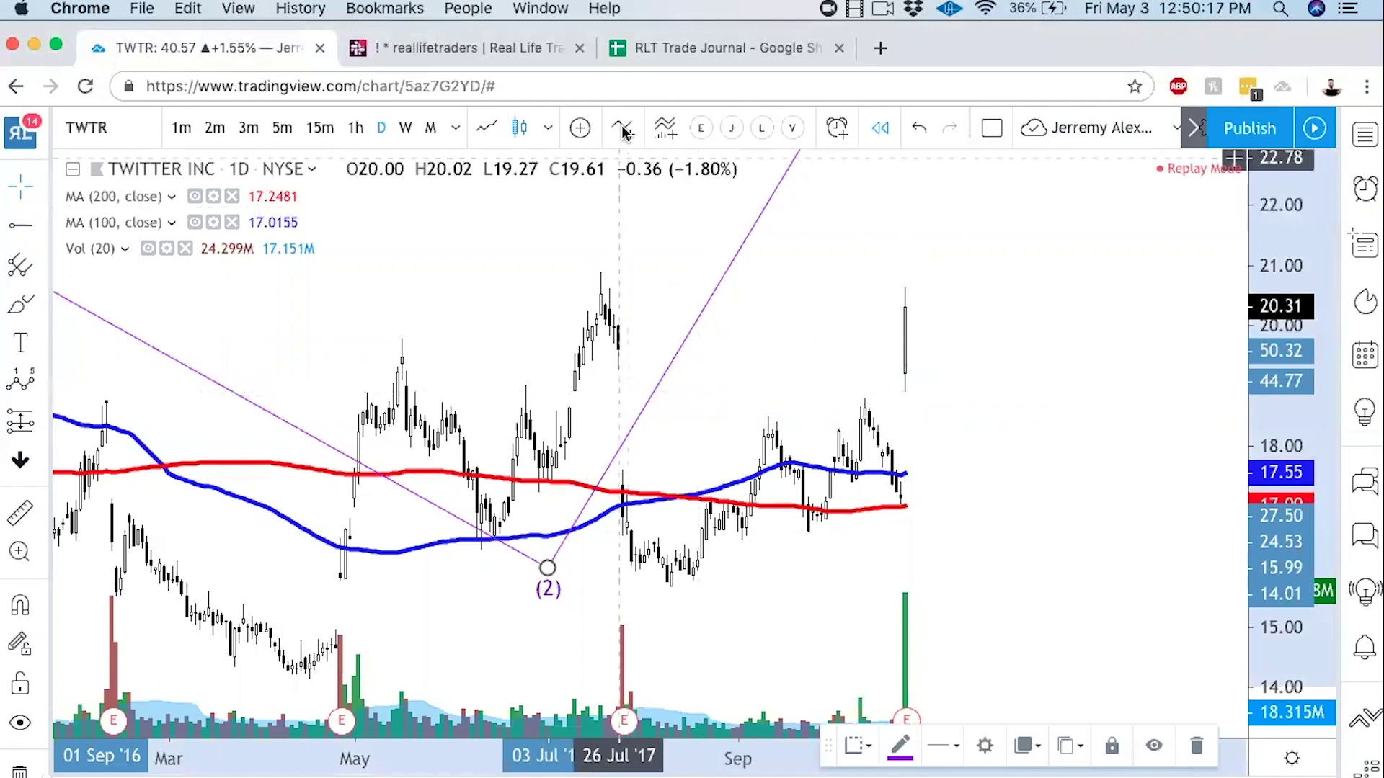
left_click_drag(1126, 549, 953, 496)
left_click_drag(1113, 444, 954, 433)
left_click_drag(1017, 386, 927, 412)
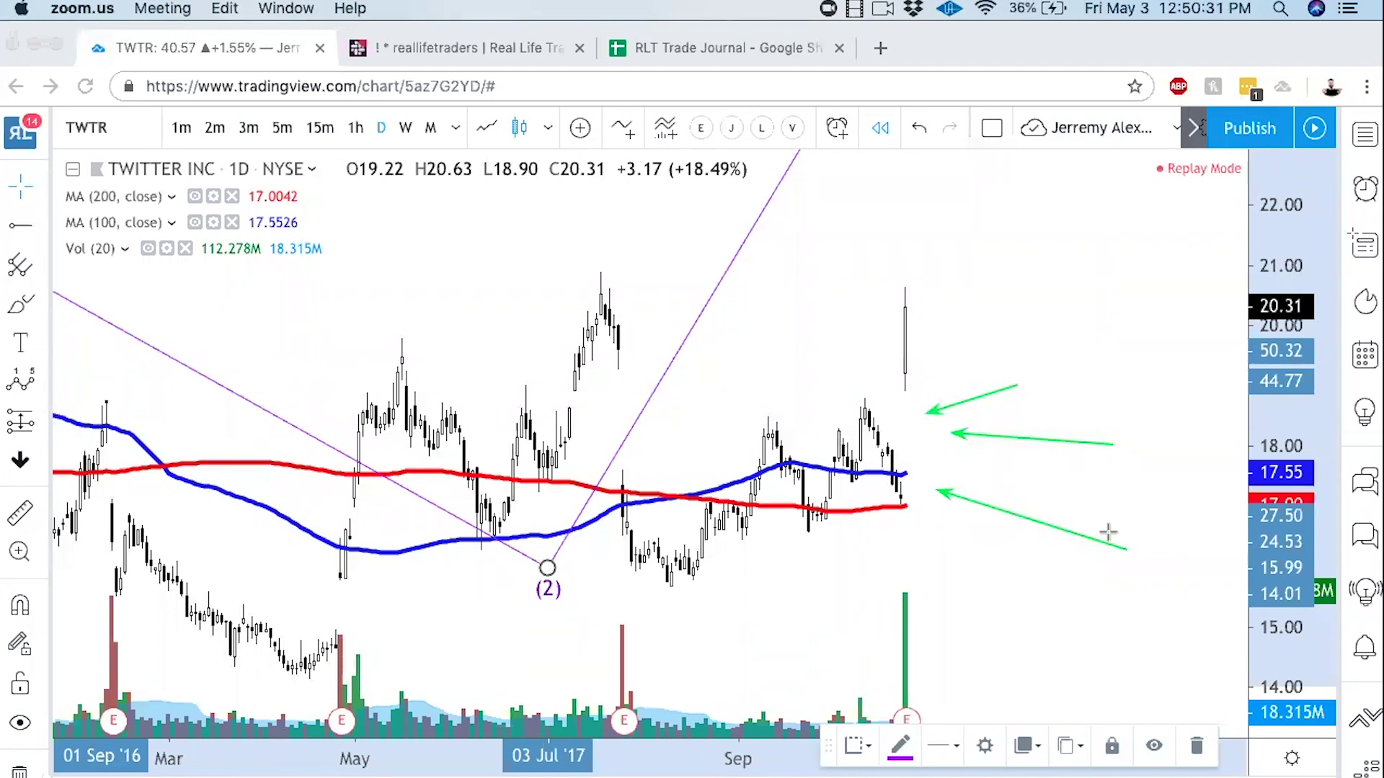
left_click_drag(612, 410, 937, 408)
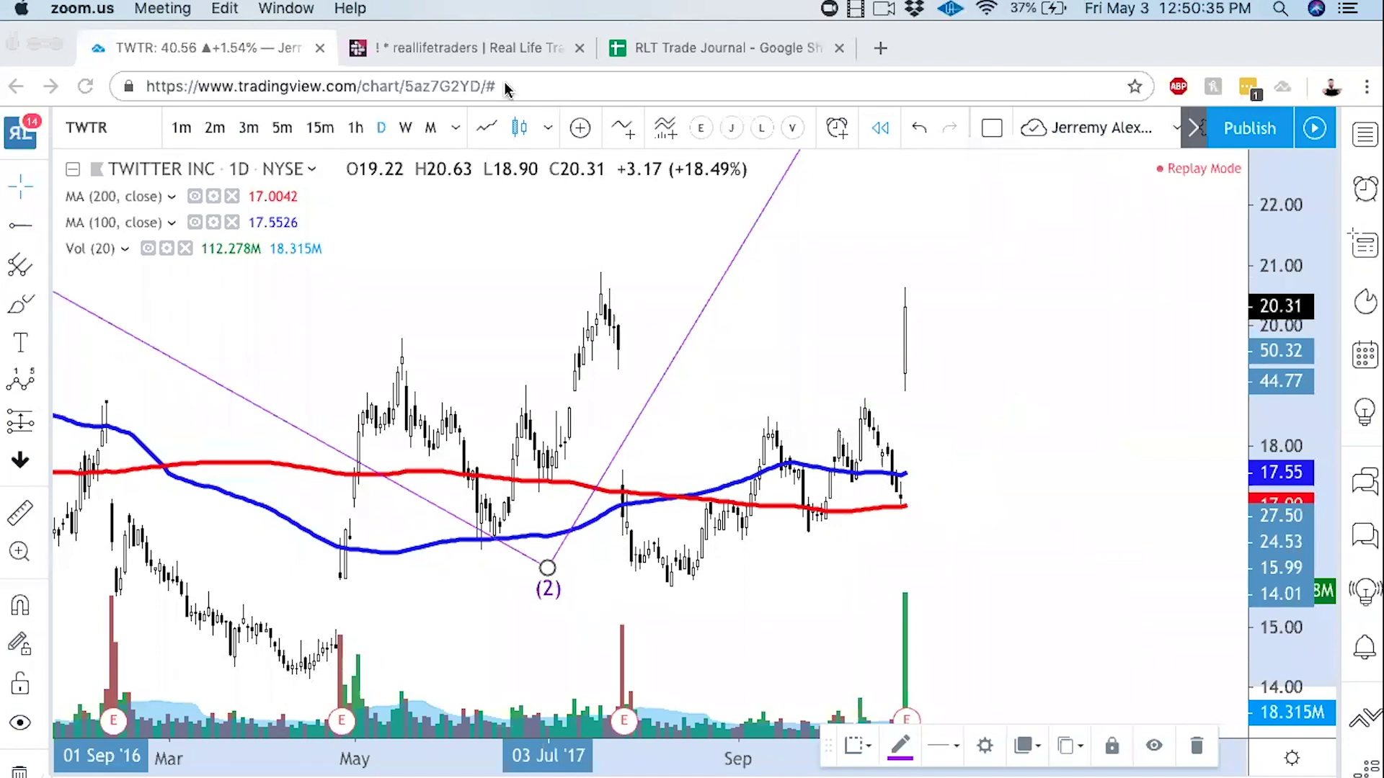
left_click(665, 261)
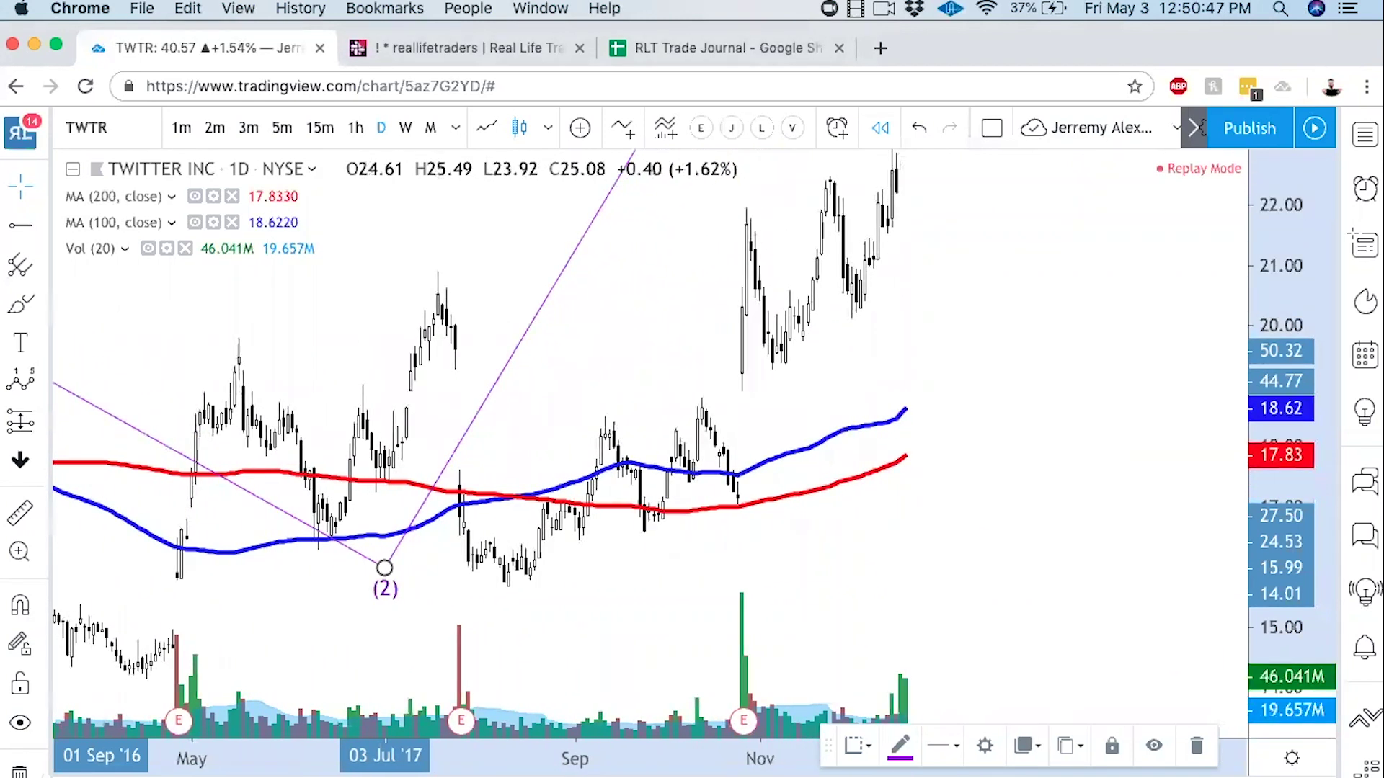
Step: Apply the 50, 20 and 10 EMA set and show June 2017 through early 2018
scroll(905, 543, "up", 3)
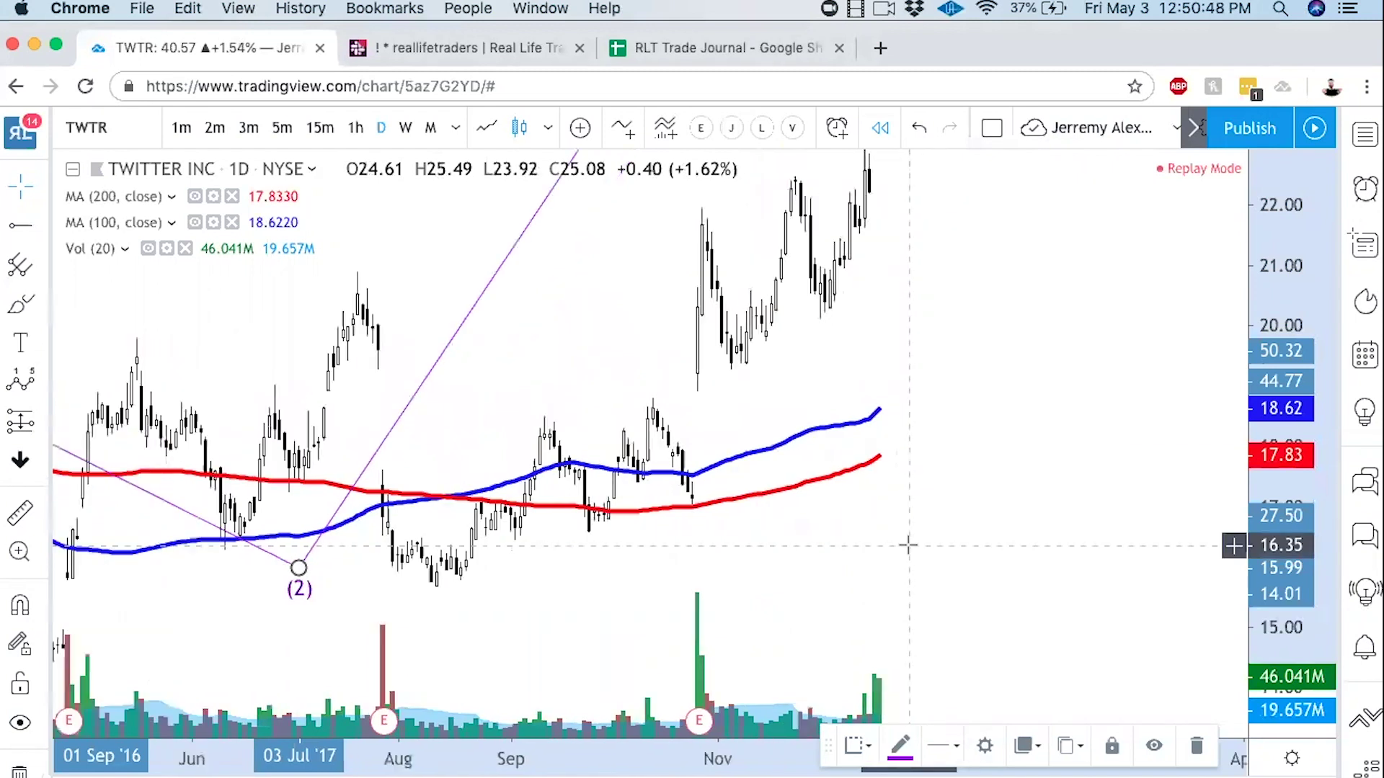
left_click(711, 127)
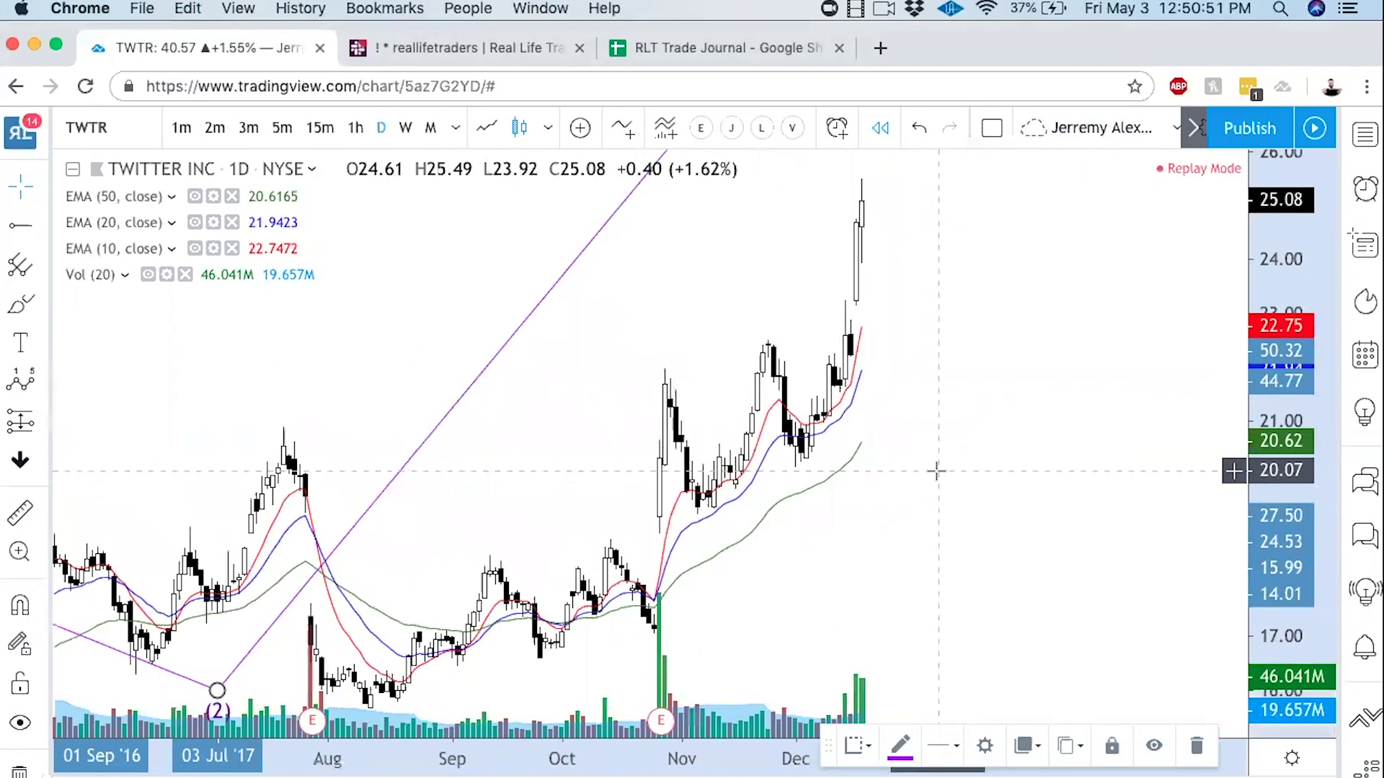
left_click_drag(1028, 540, 1100, 429)
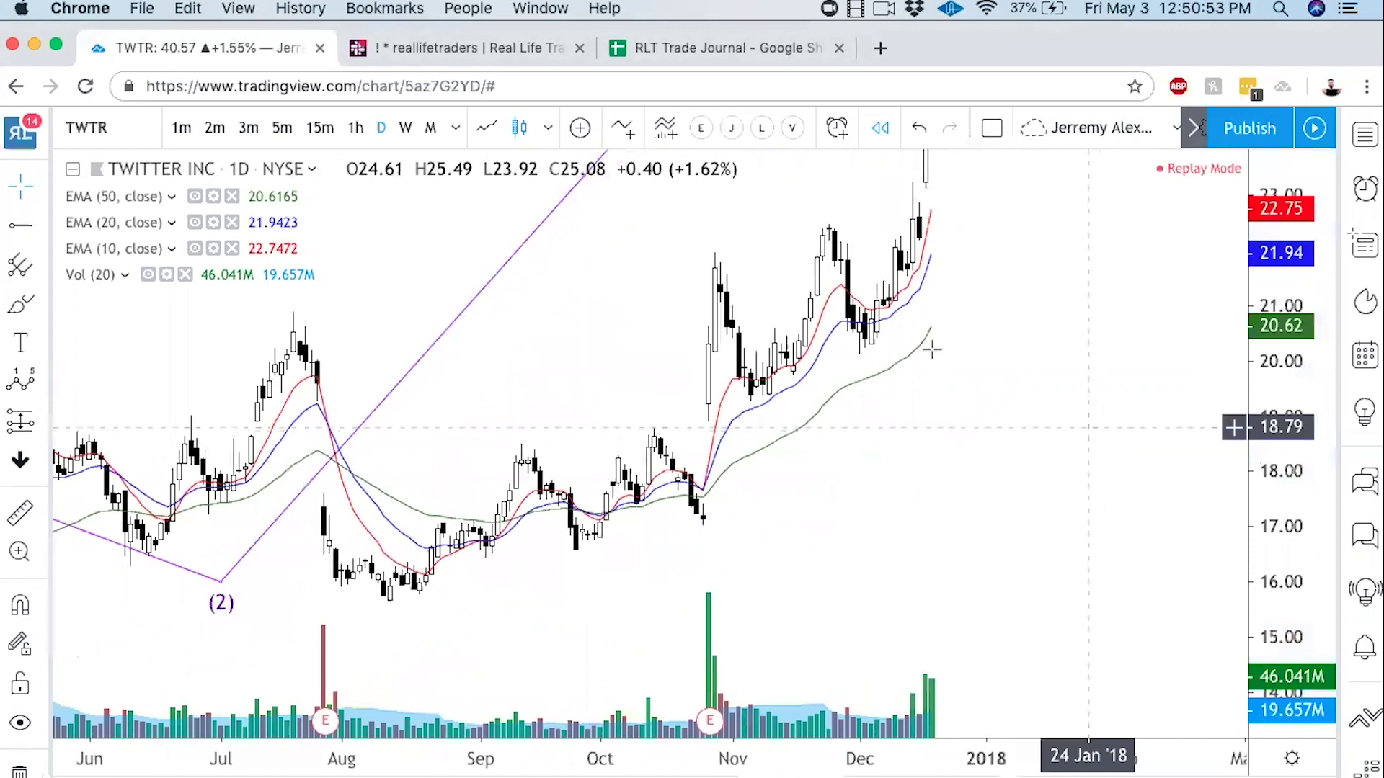
Step: Arrow the November pullback candles twice, then exit replay mode for live data
left_click_drag(840, 622, 756, 407)
left_click_drag(904, 563, 762, 387)
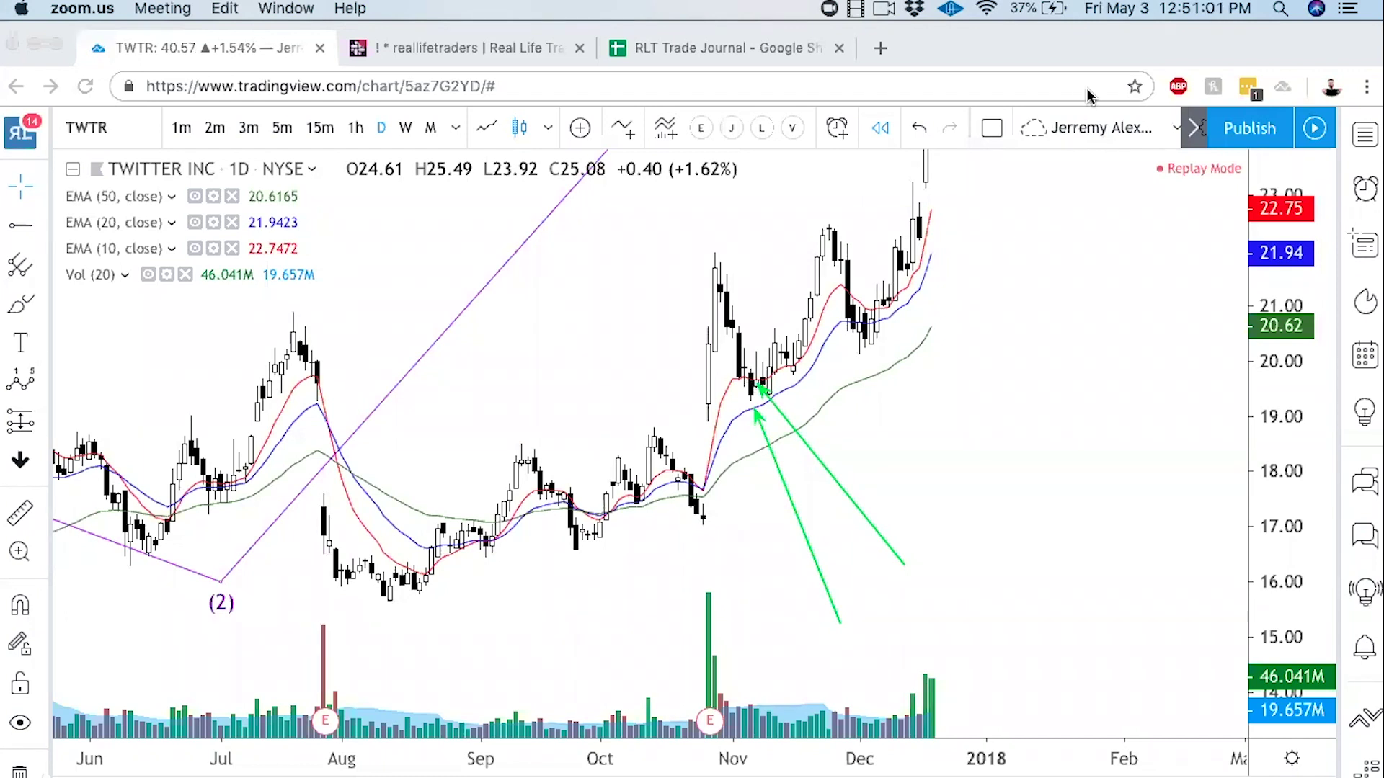
left_click(609, 206)
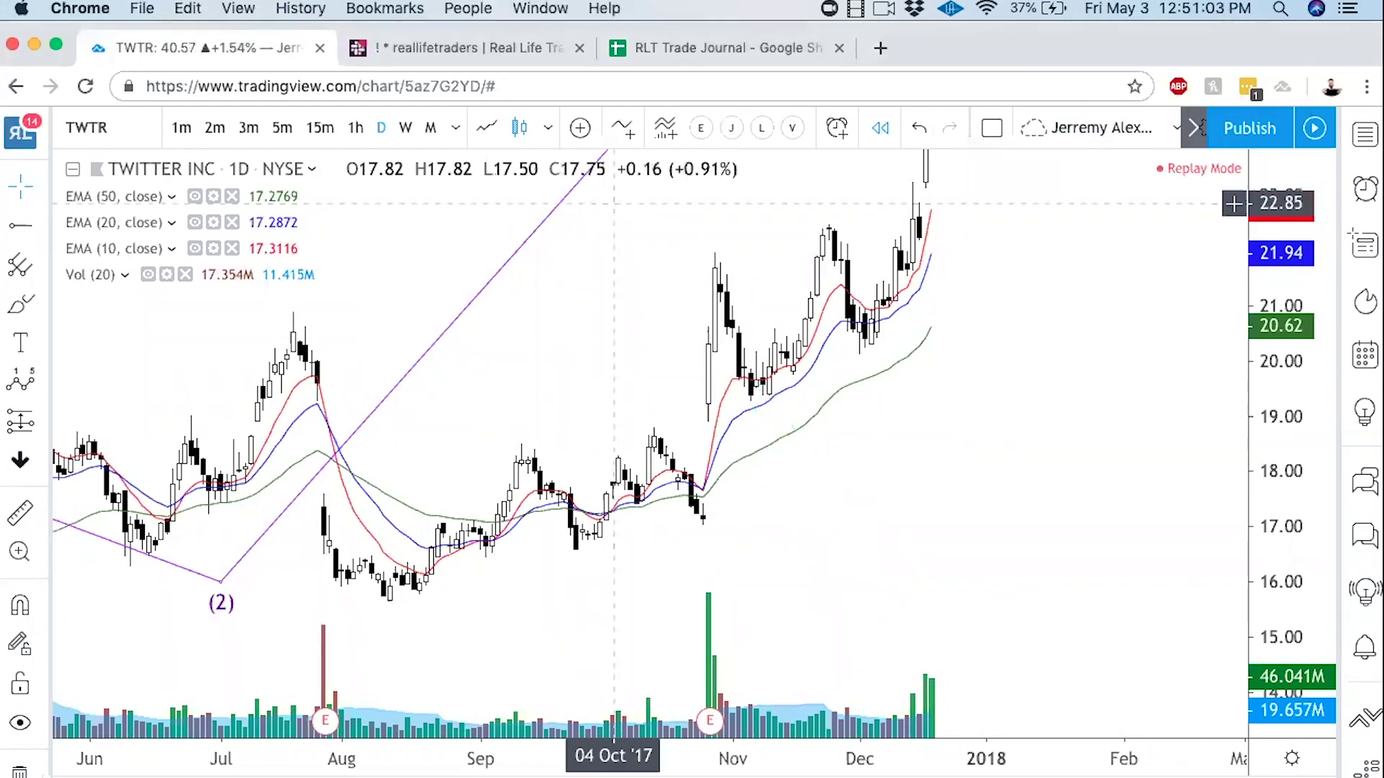
left_click(1159, 707)
left_click(868, 569)
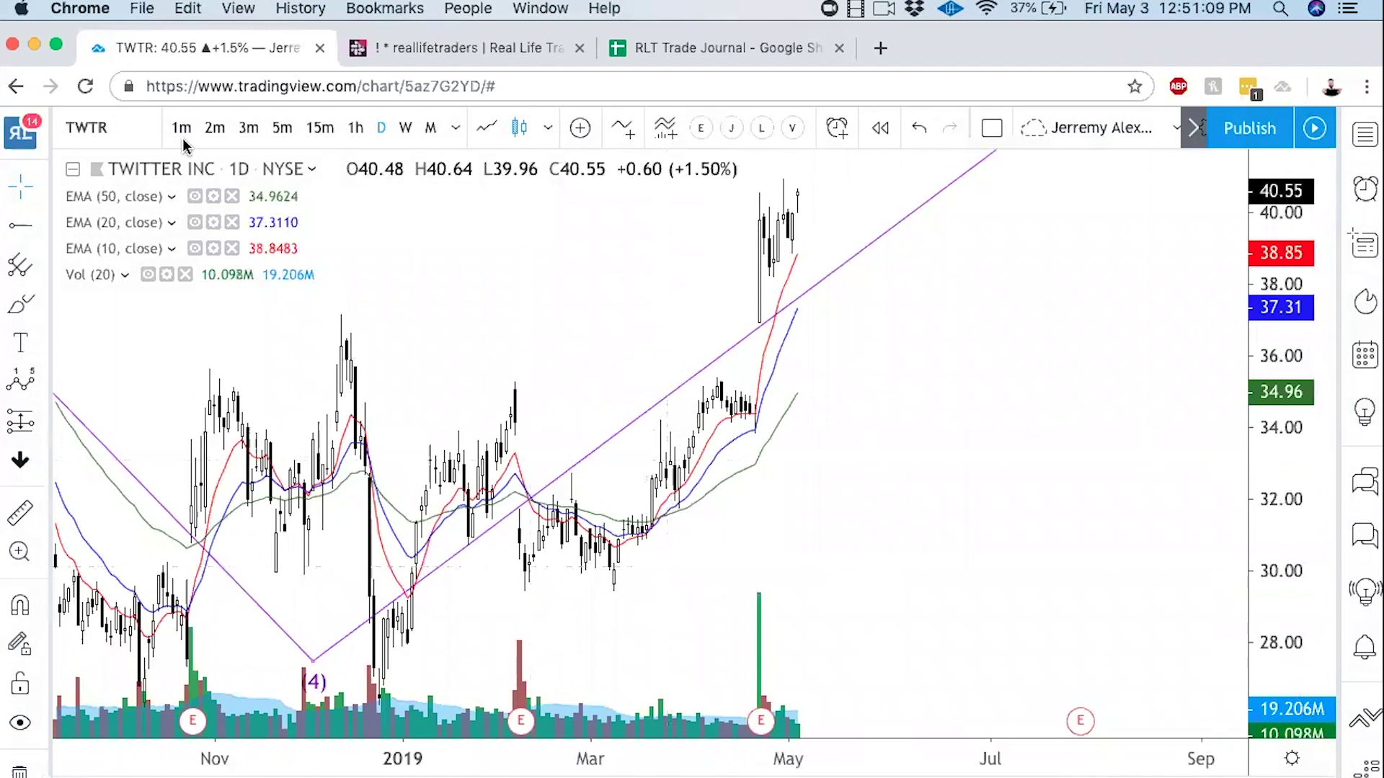
Step: Load the ANET chart with its put-sale and stop-level lines and zoom into recent bars
type("ANE")
key("Return")
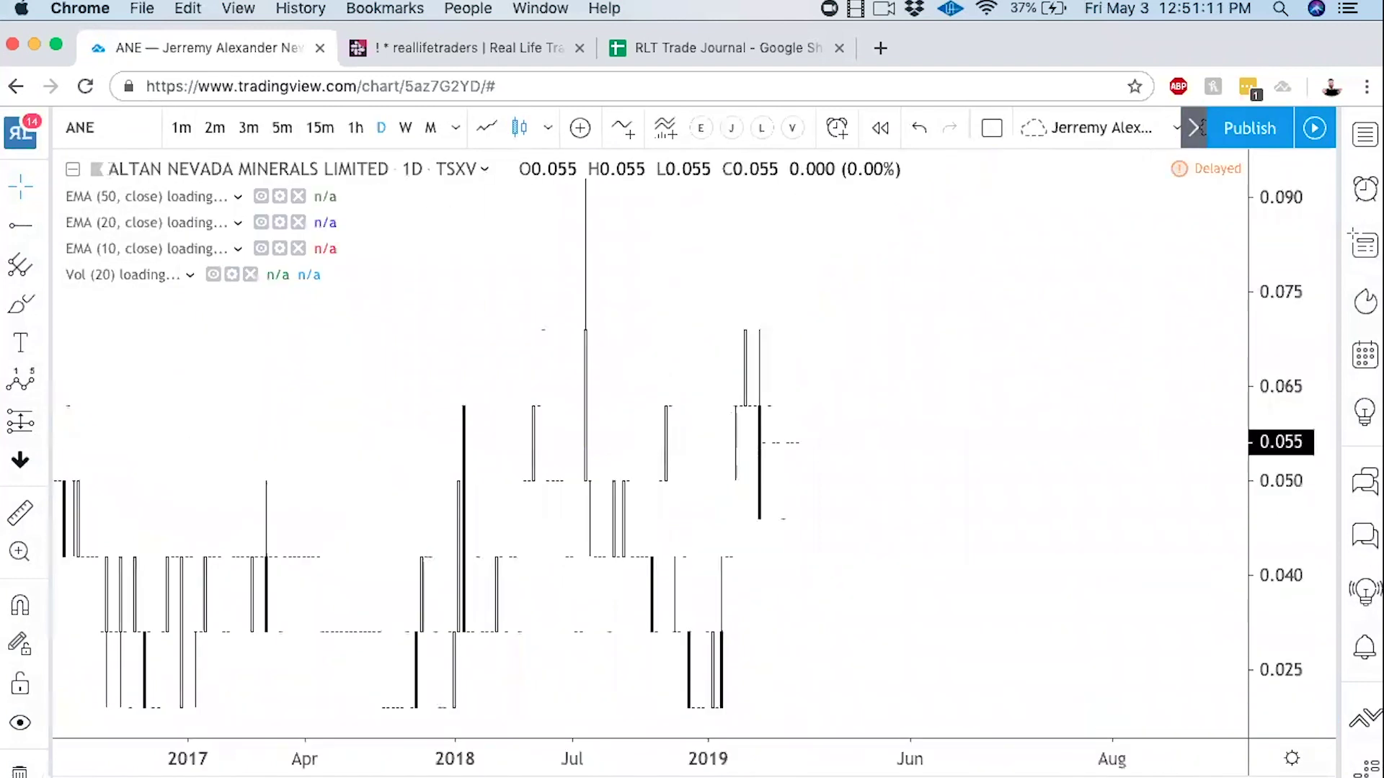
type("T")
key("Return")
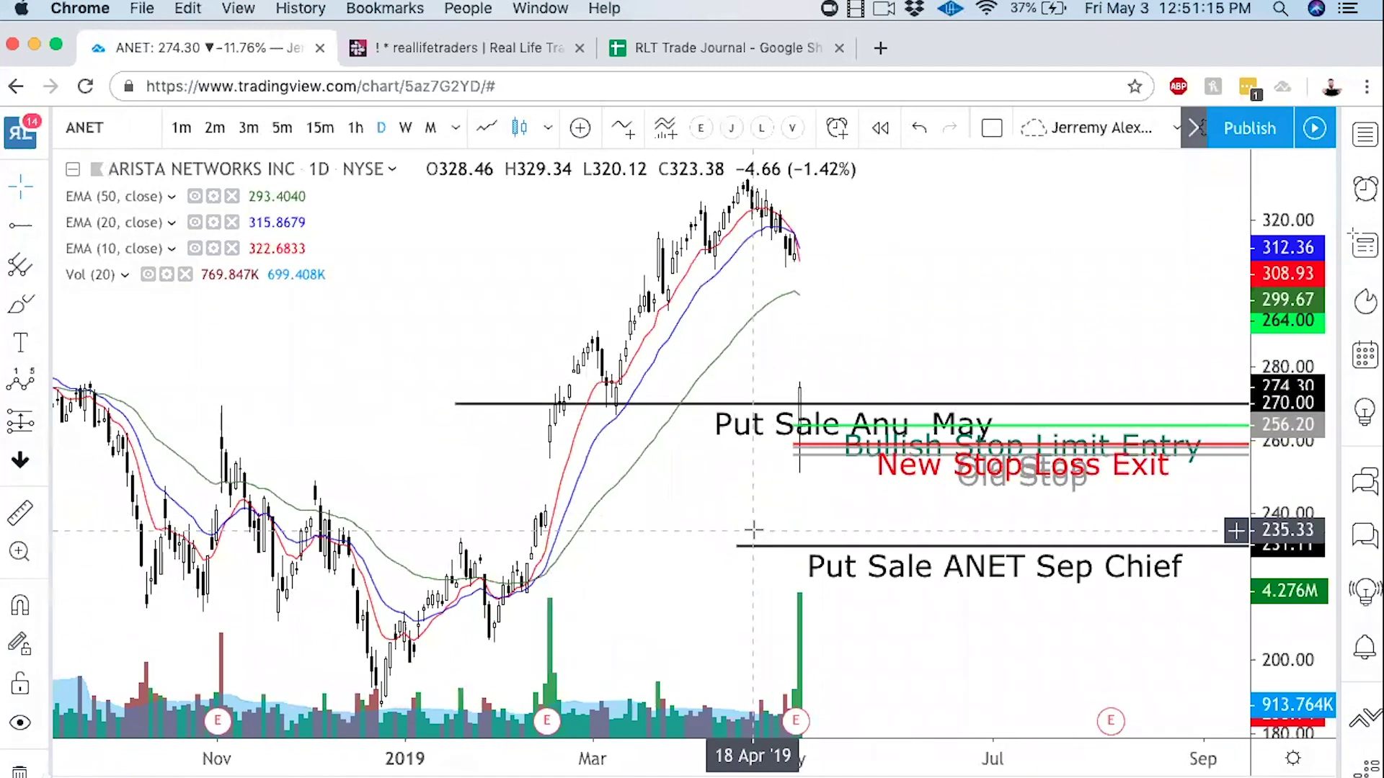
scroll(753, 532, "up", 5)
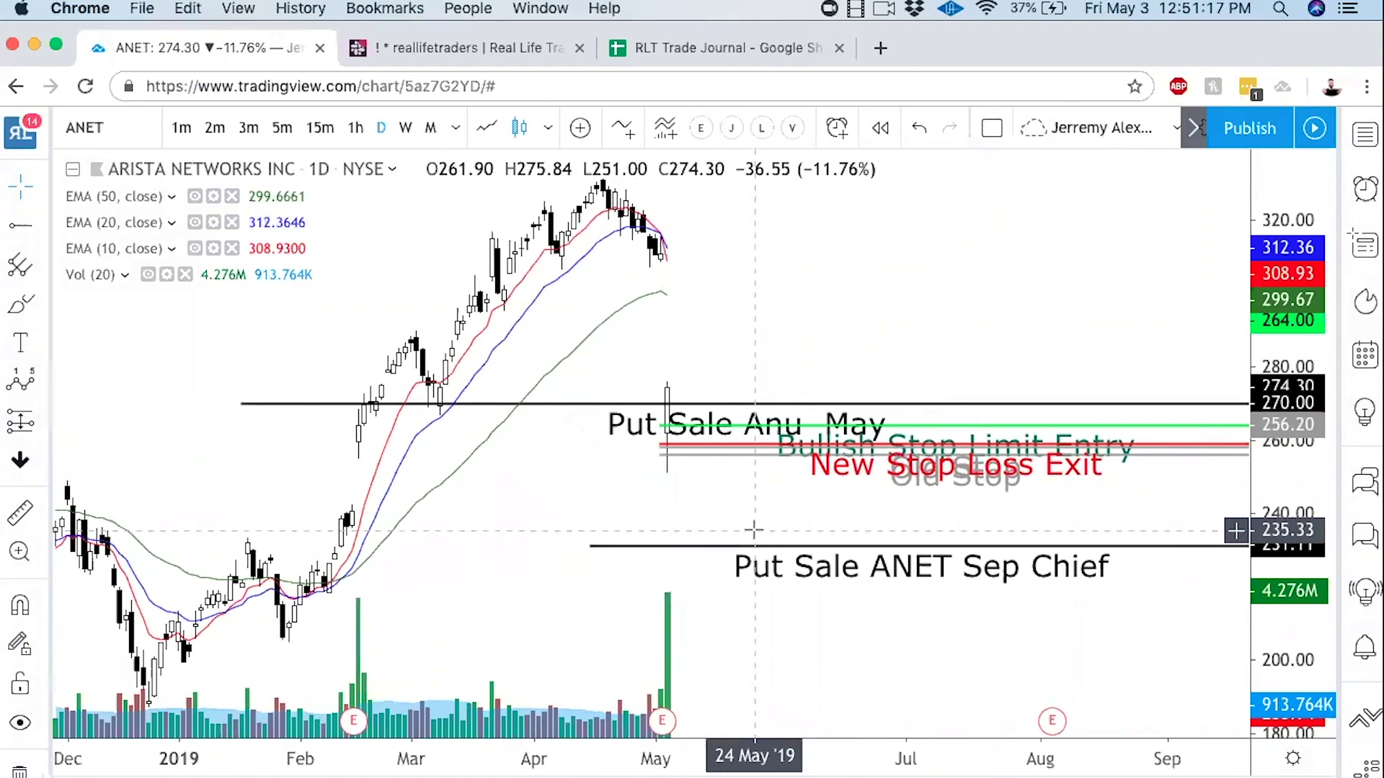
left_click(674, 105)
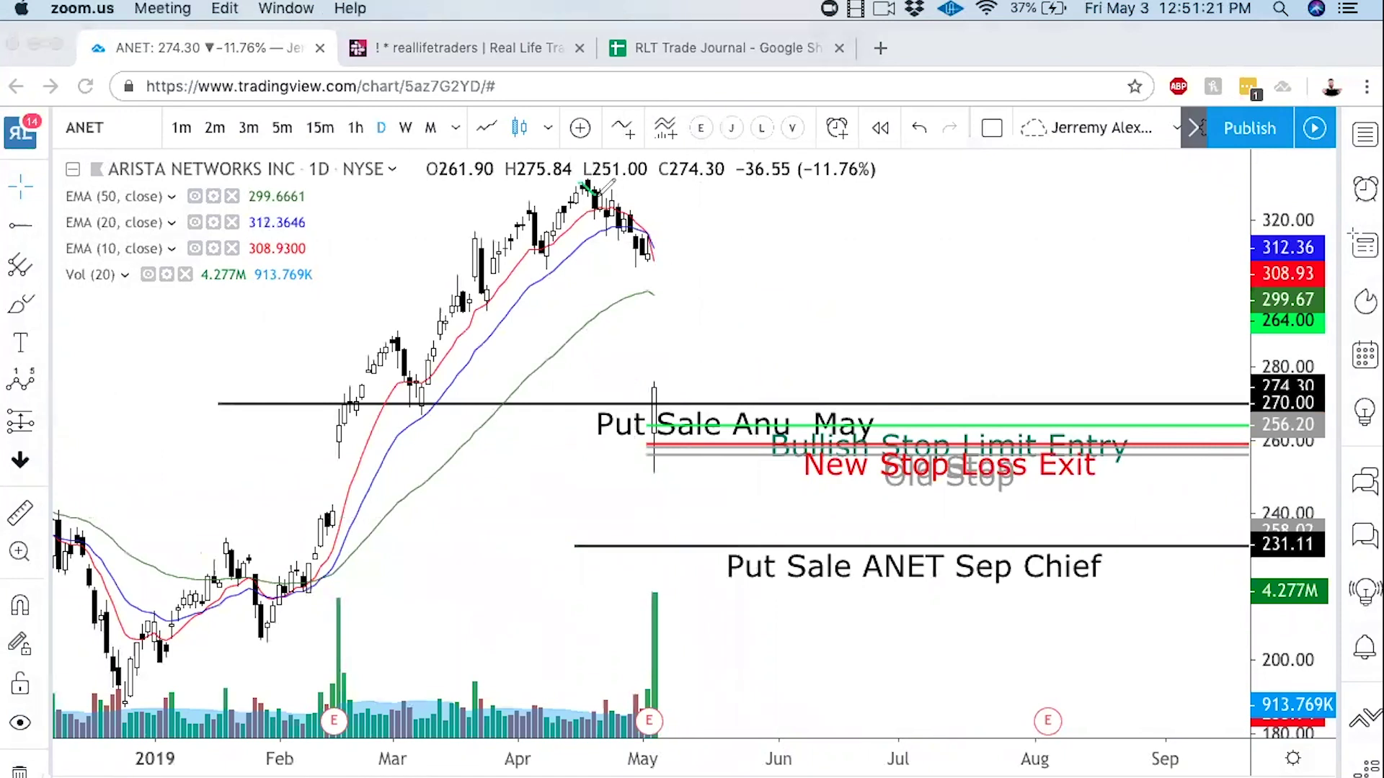
mouse_move(643, 273)
left_mouse_down()
mouse_move(590, 304)
mouse_move(620, 415)
mouse_move(642, 436)
left_mouse_up()
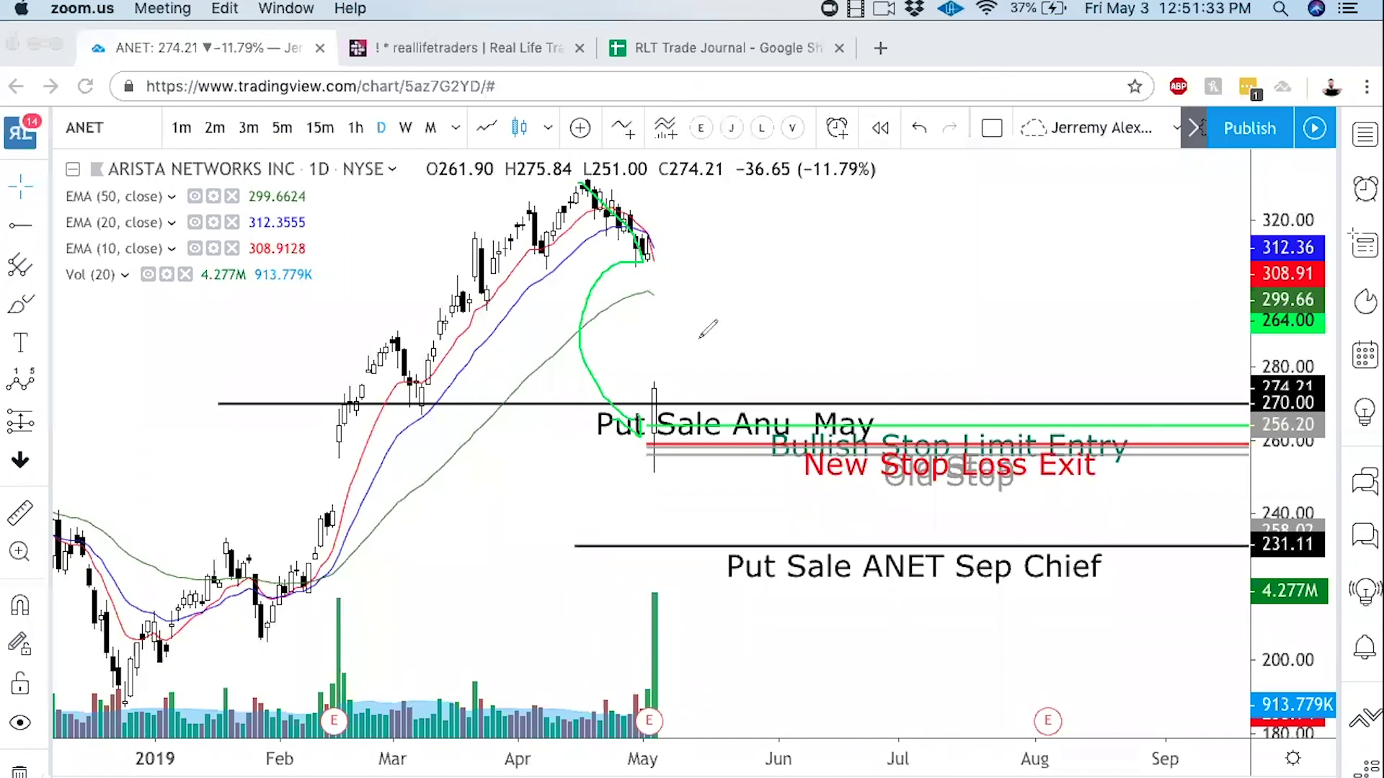
mouse_move(685, 387)
left_mouse_down()
mouse_move(705, 376)
mouse_move(743, 292)
left_mouse_up()
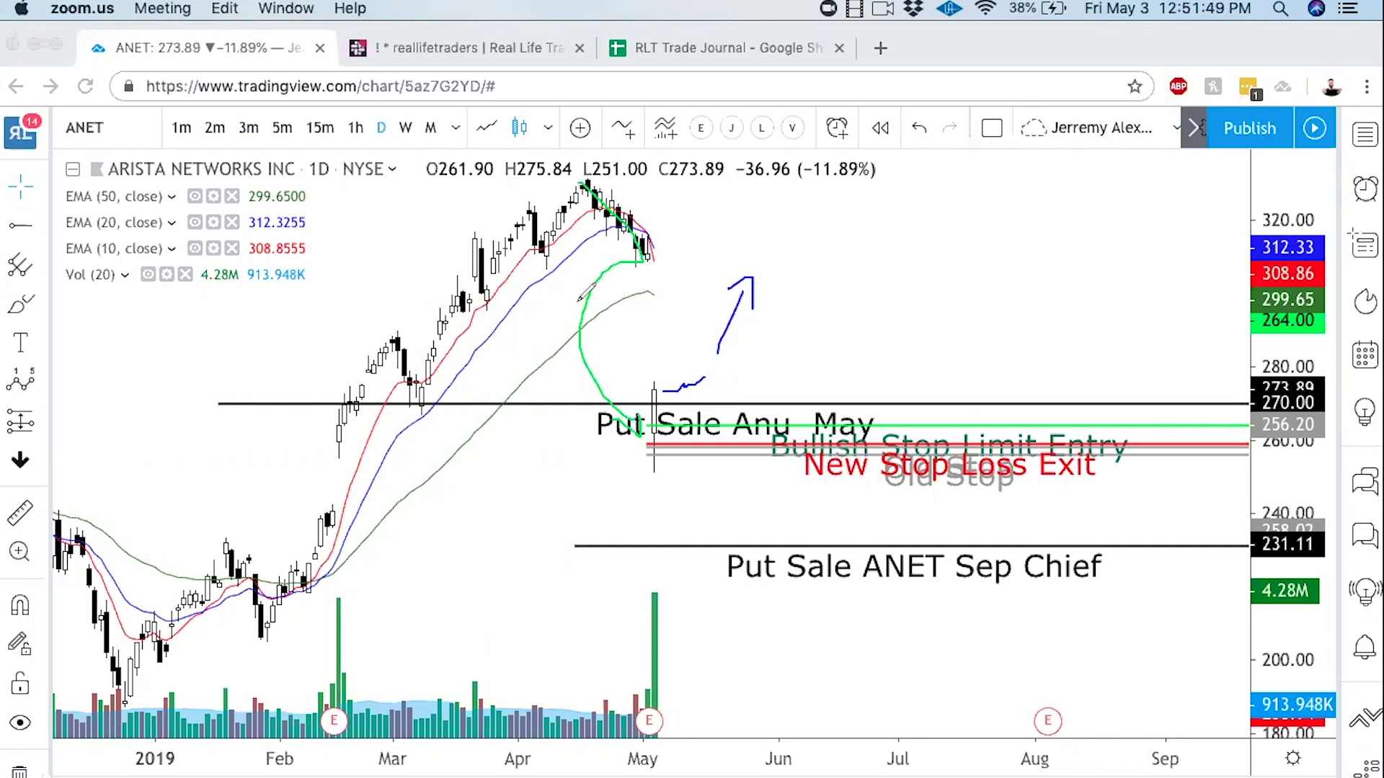
left_click_drag(630, 369, 743, 374)
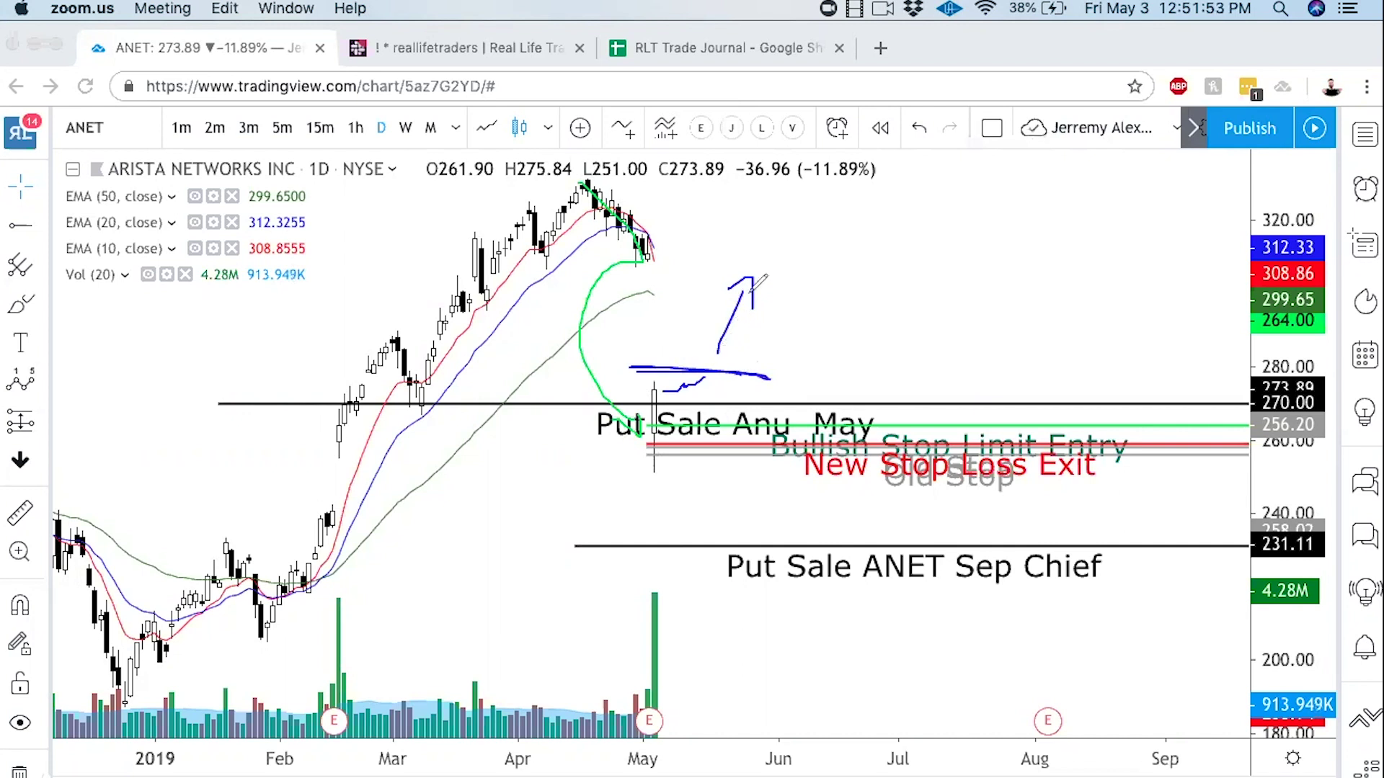
mouse_move(751, 280)
left_mouse_down()
mouse_move(774, 308)
mouse_move(881, 220)
mouse_move(874, 205)
left_mouse_up()
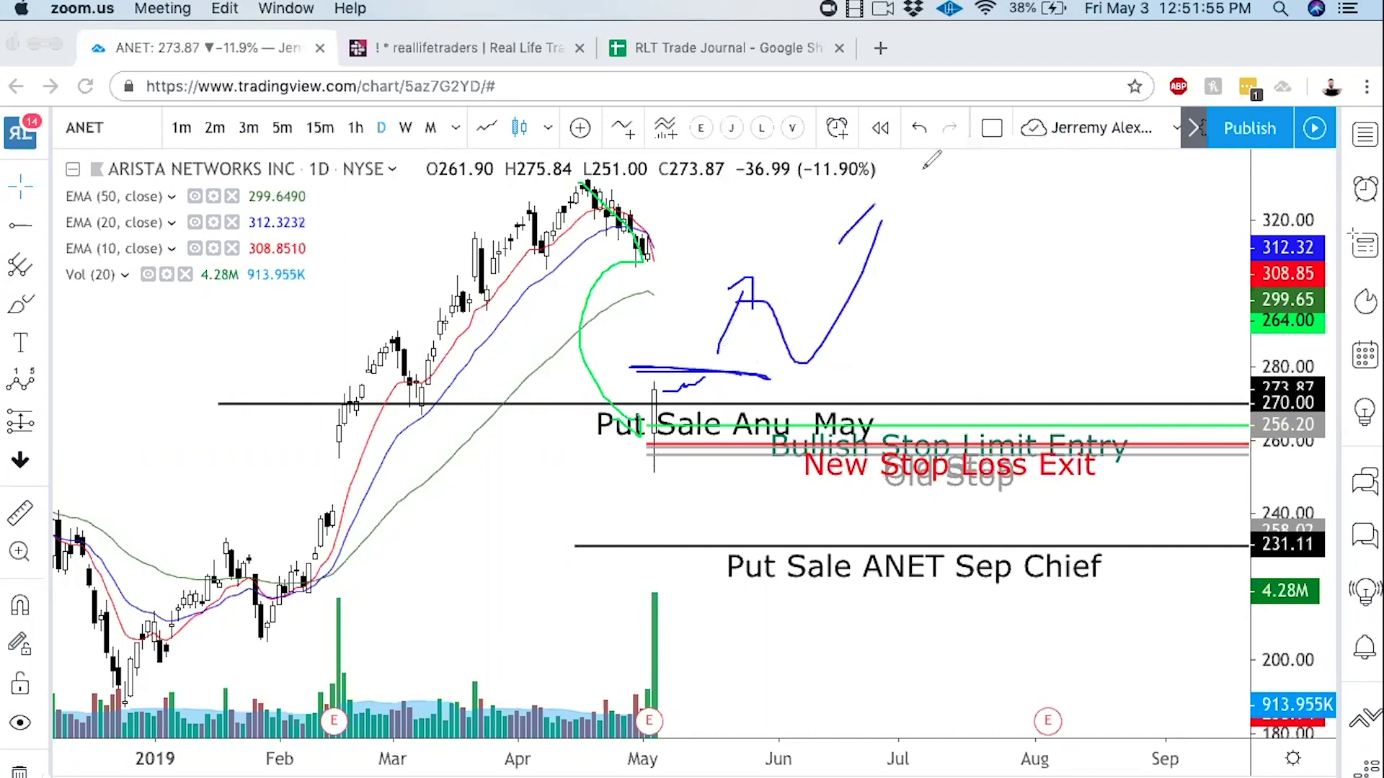
left_click_drag(925, 167, 914, 266)
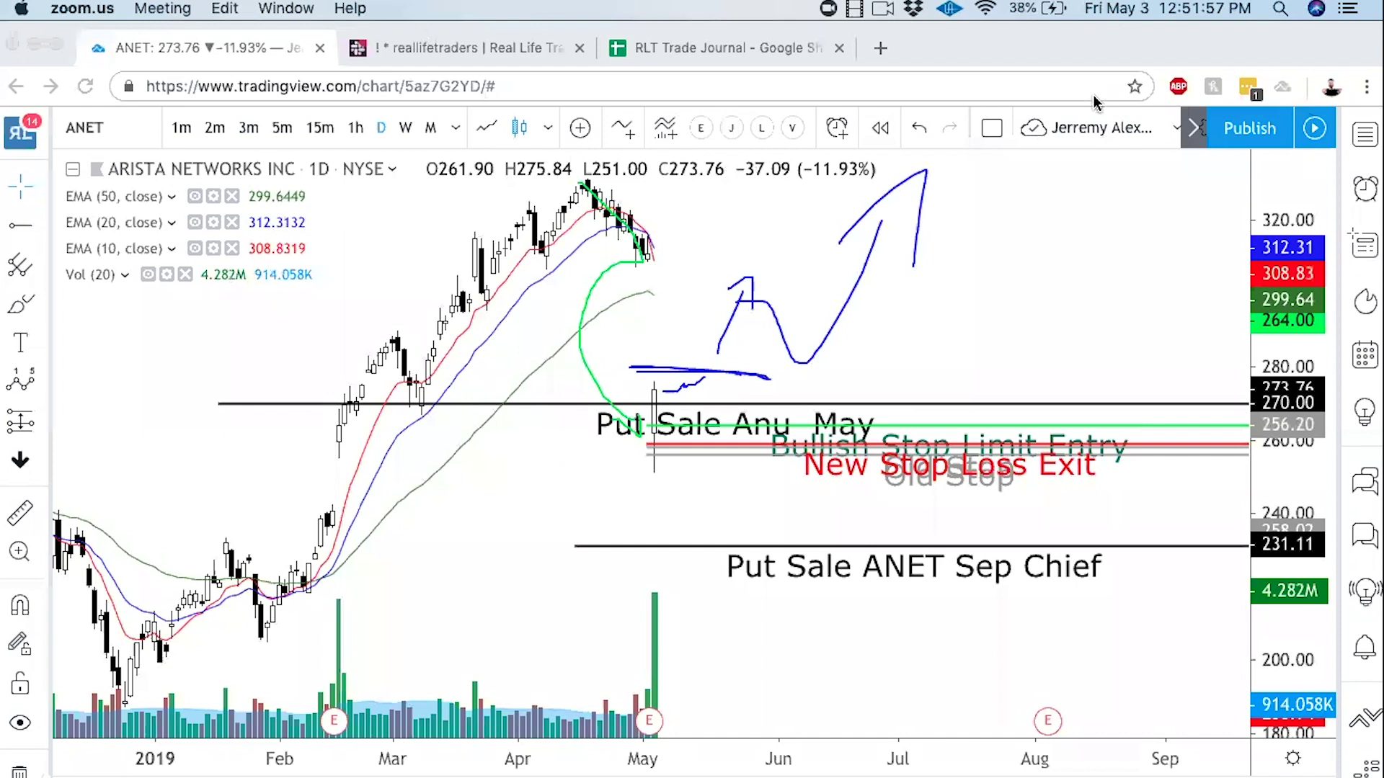
left_click(1092, 135)
left_click(735, 272)
scroll(736, 272, "down", 3)
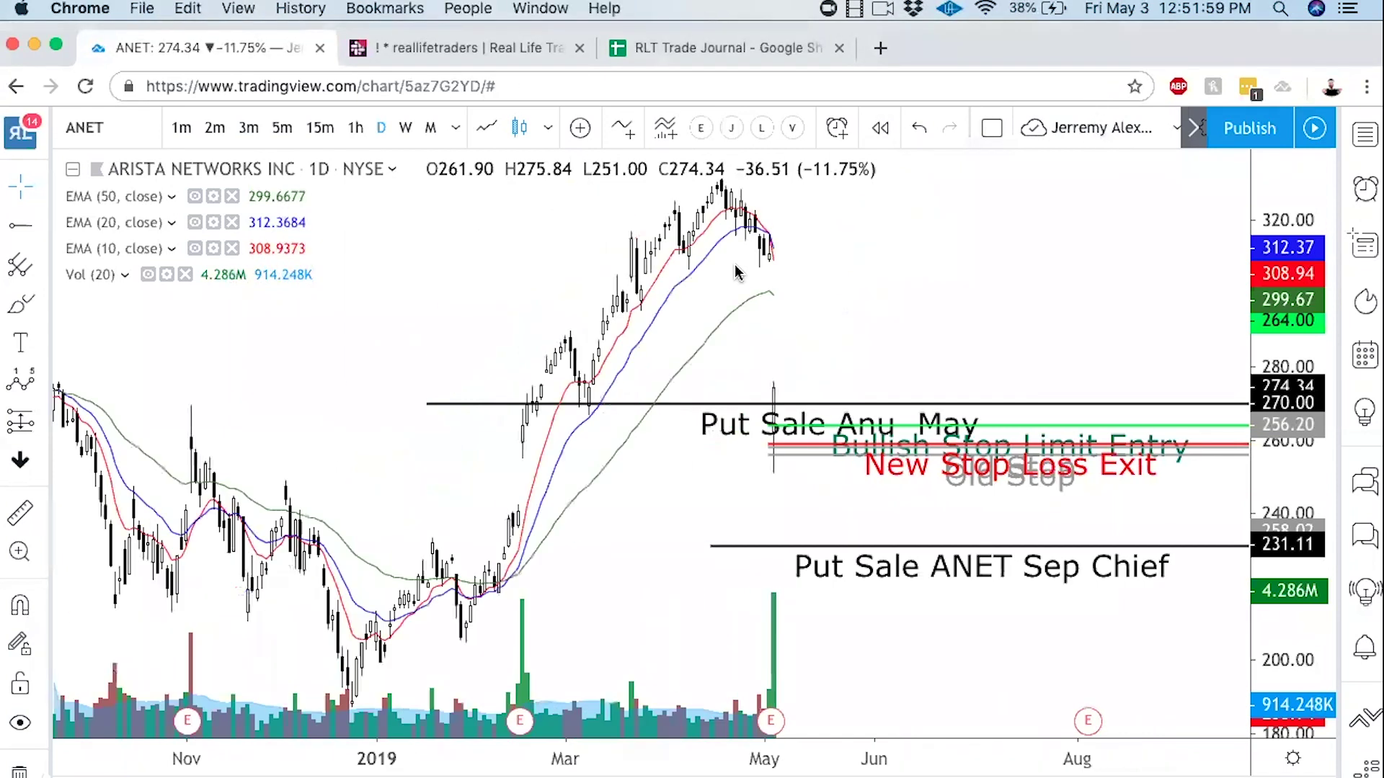
Step: Zoom out the ANET daily chart to show July 2018 through May 2019
scroll(735, 272, "down", 2)
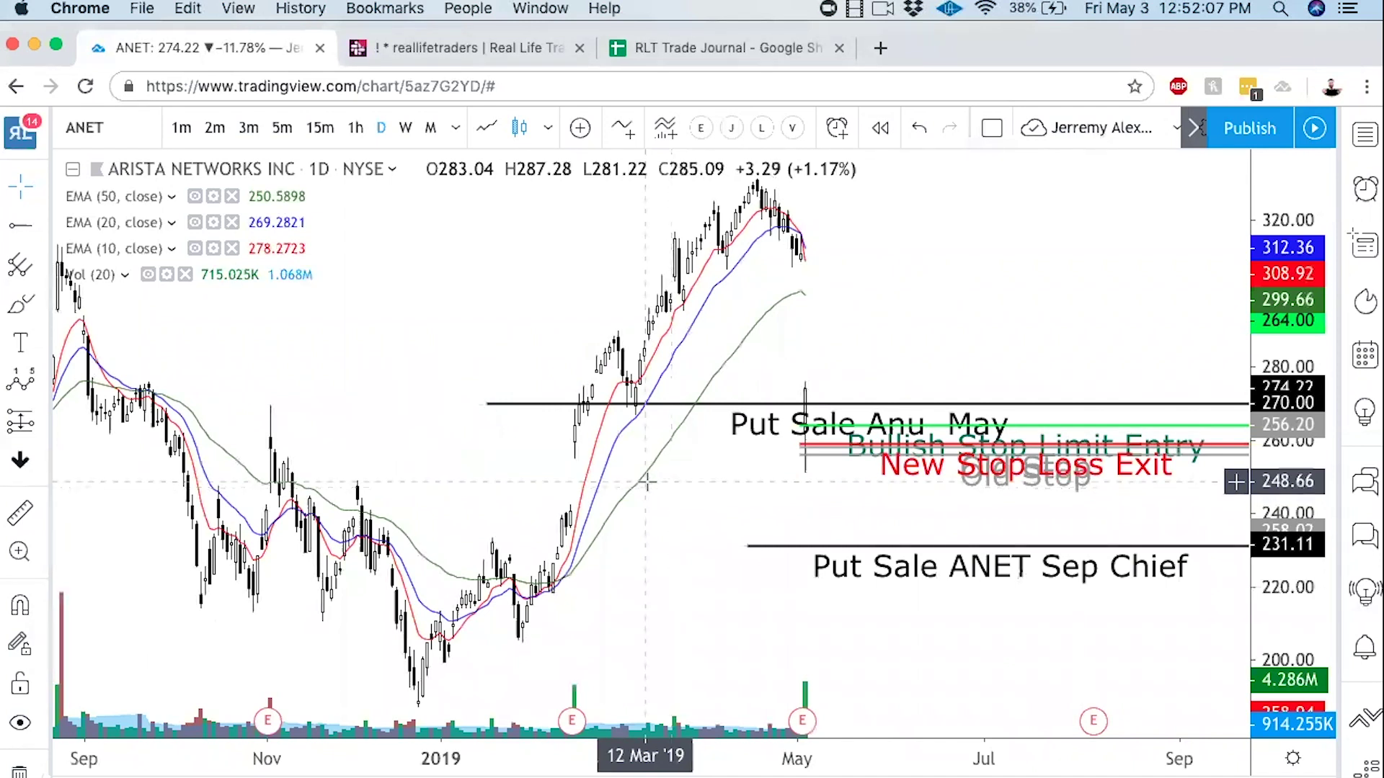
scroll(800, 441, "down", 3)
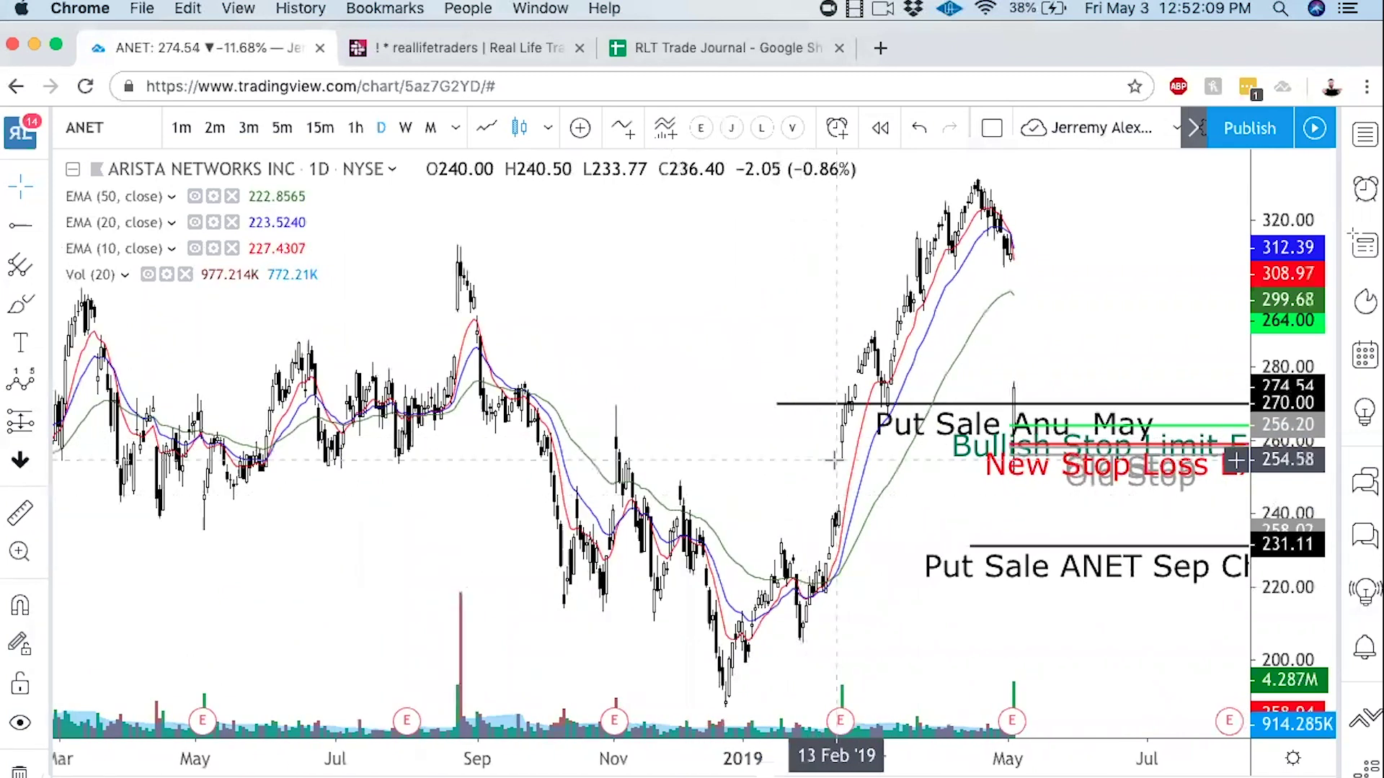
scroll(822, 441, "up", 2)
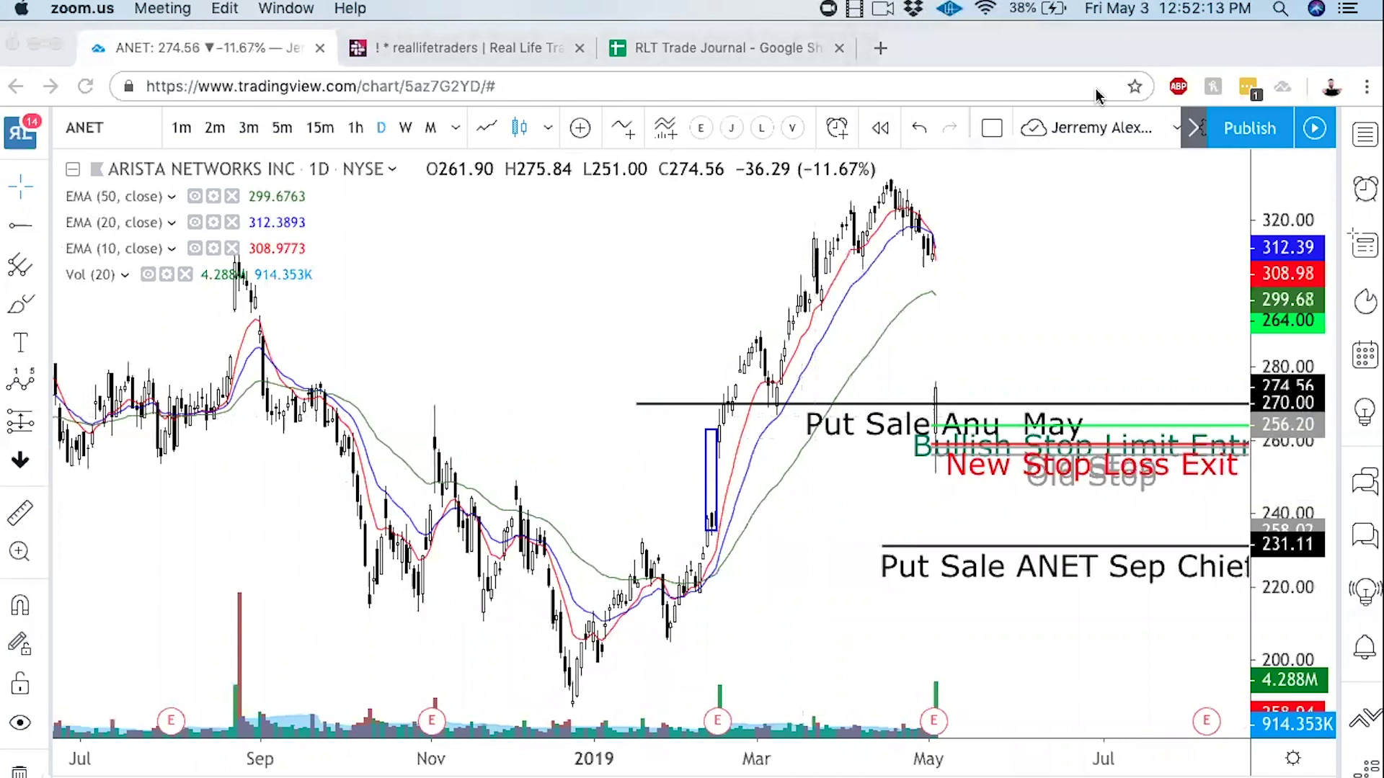
left_click(731, 133)
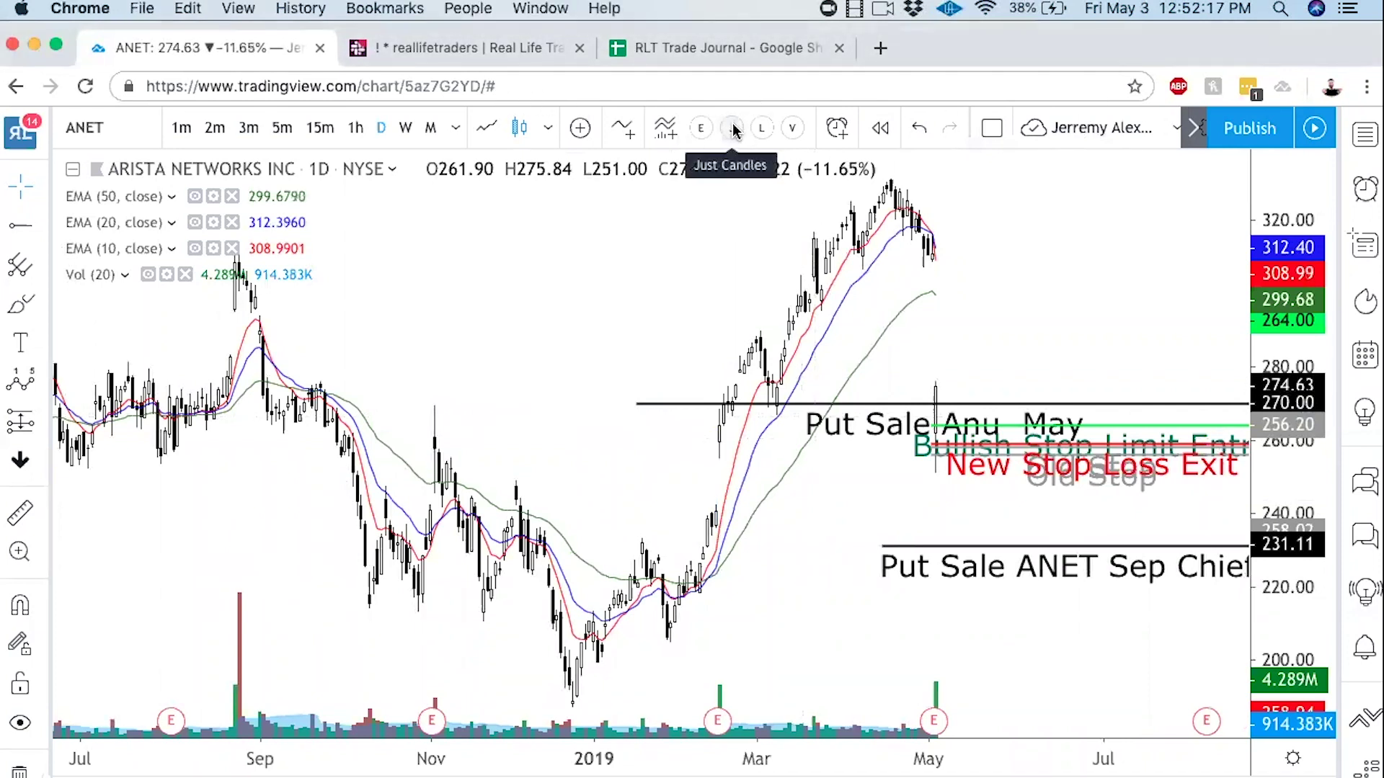
Step: Hide the EMAs to show just candles and frame ANET's September 2018 gap
left_click(733, 128)
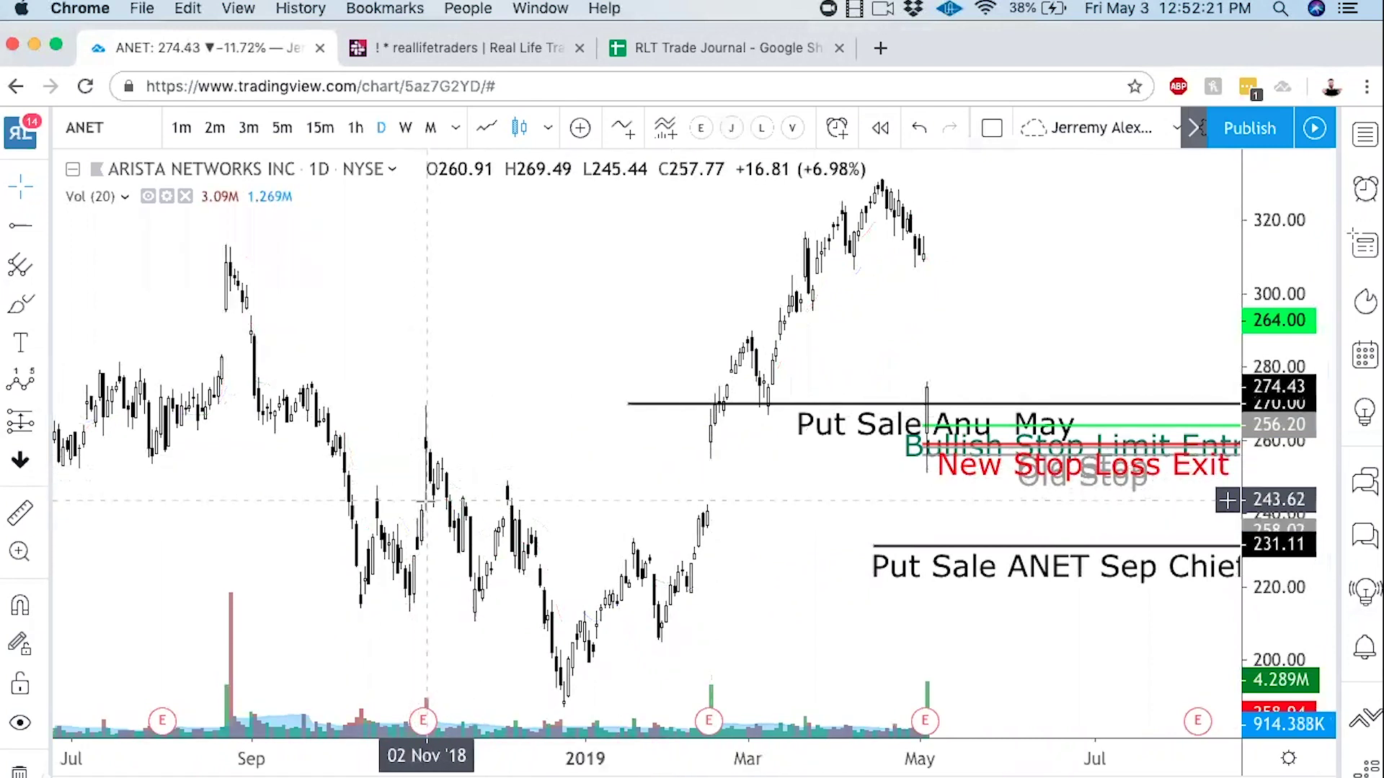
scroll(694, 465, "down", 5)
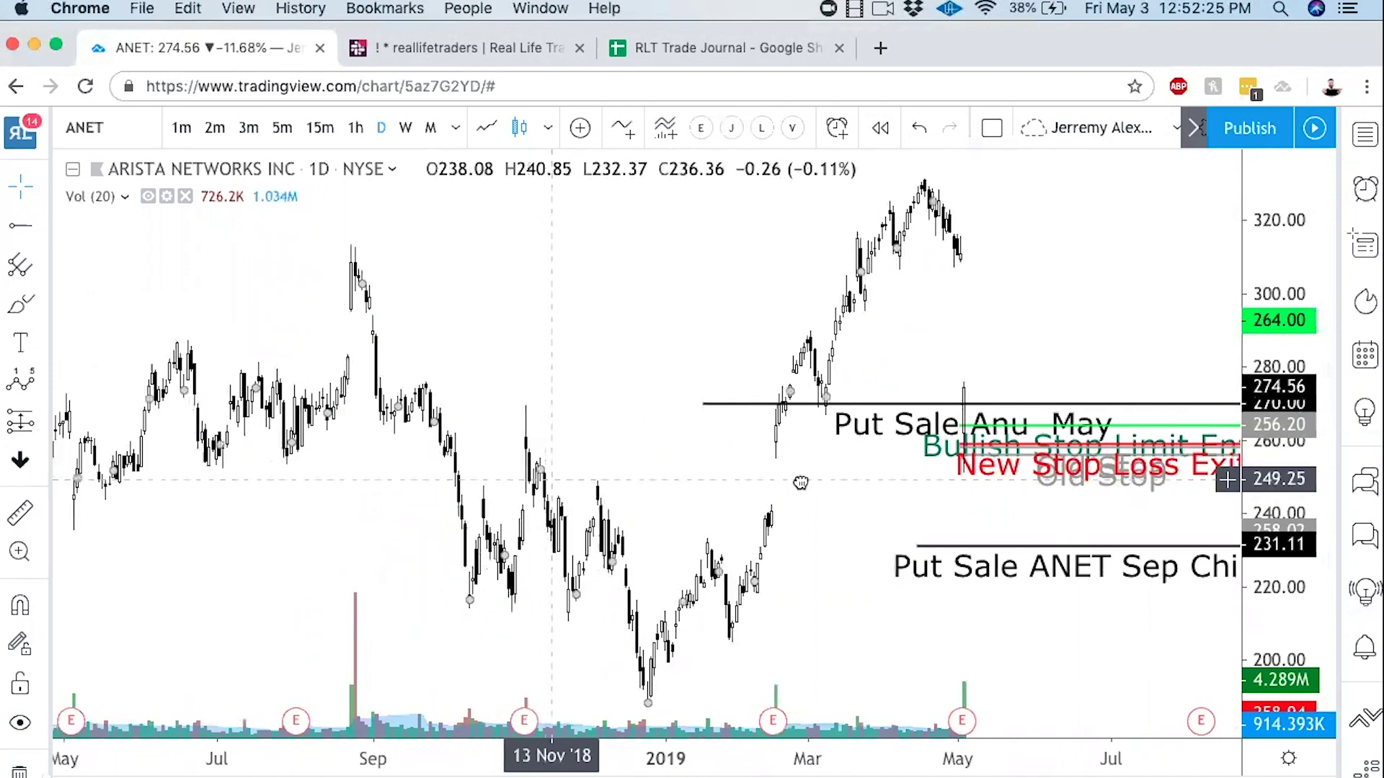
left_click_drag(539, 484, 872, 491)
scroll(754, 373, "up", 5)
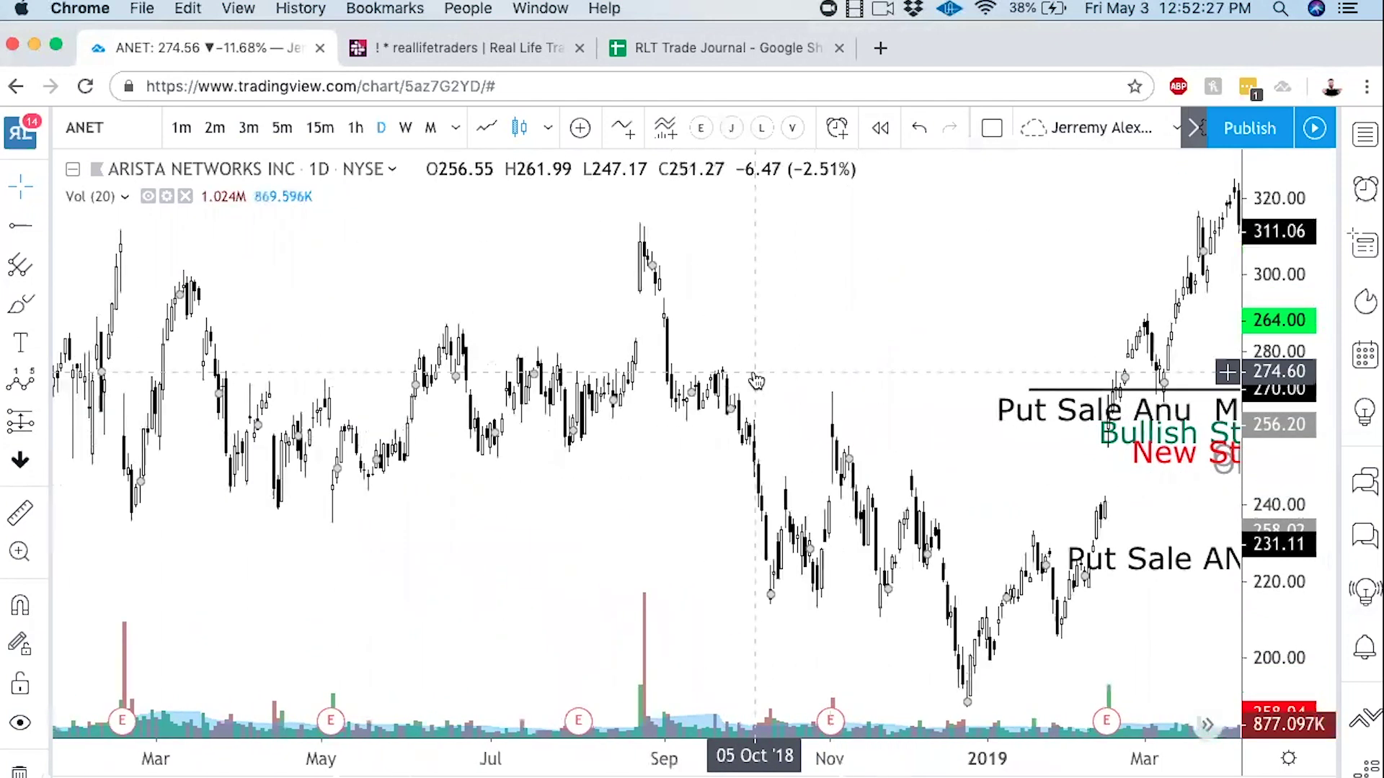
left_click_drag(547, 288, 872, 331)
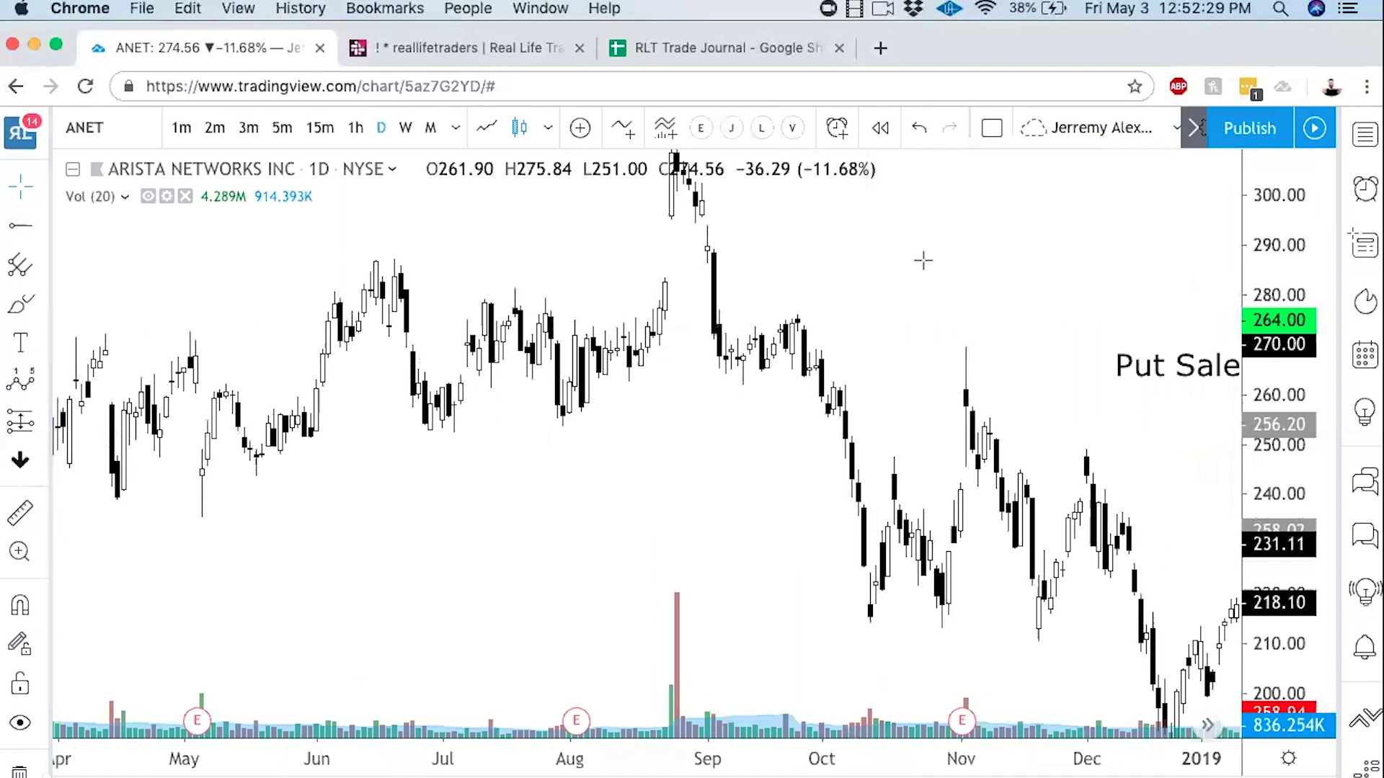
scroll(915, 331, "left", 3)
scroll(914, 335, "up", 2)
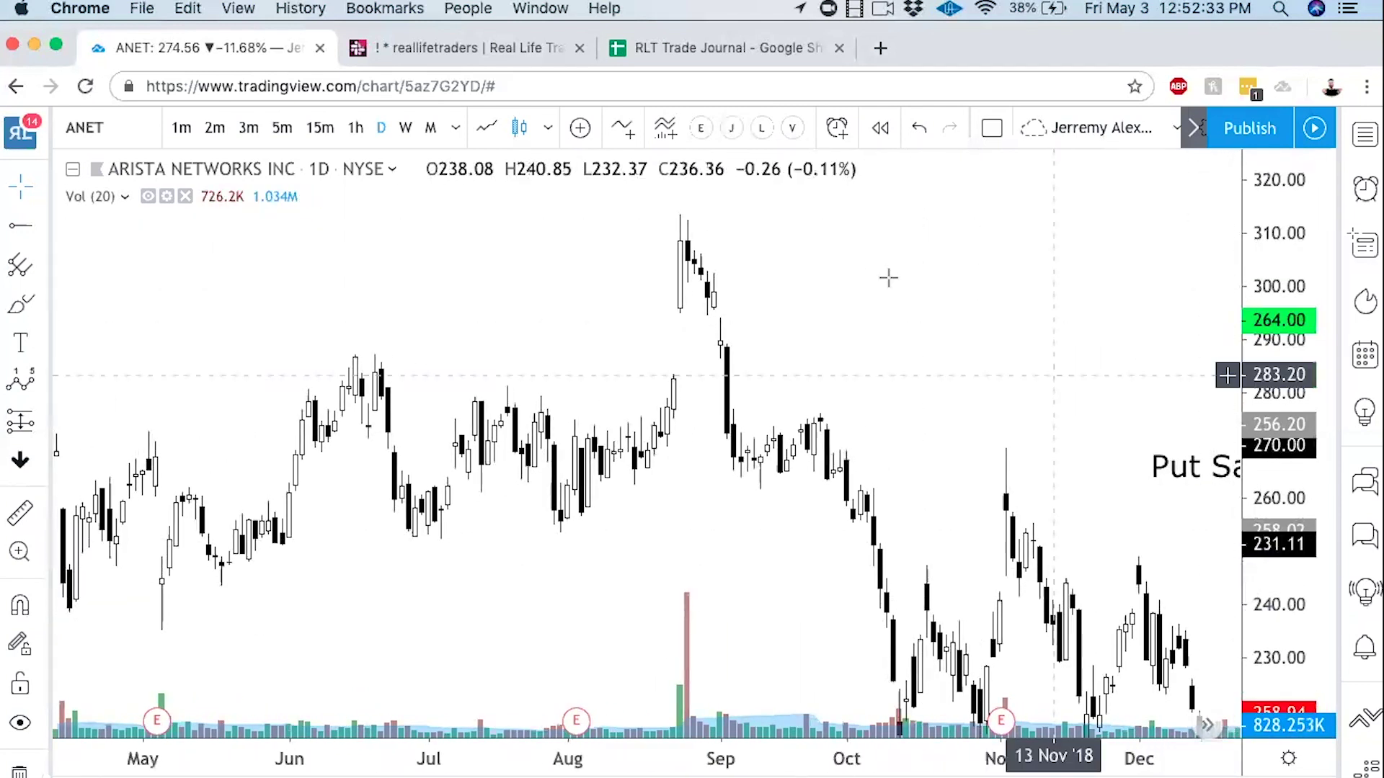
left_click_drag(887, 280, 946, 449)
left_click_drag(1280, 504, 1279, 461)
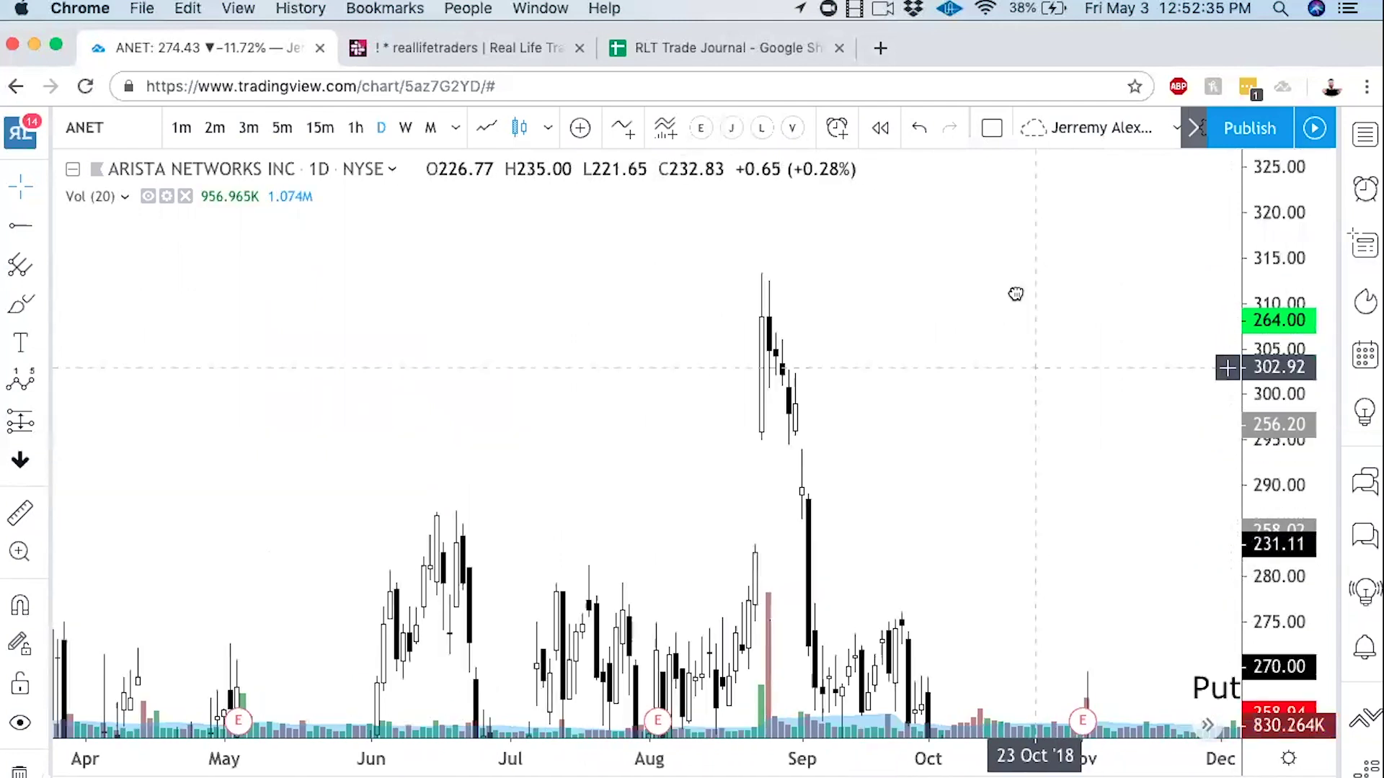
left_click_drag(1014, 293, 875, 346)
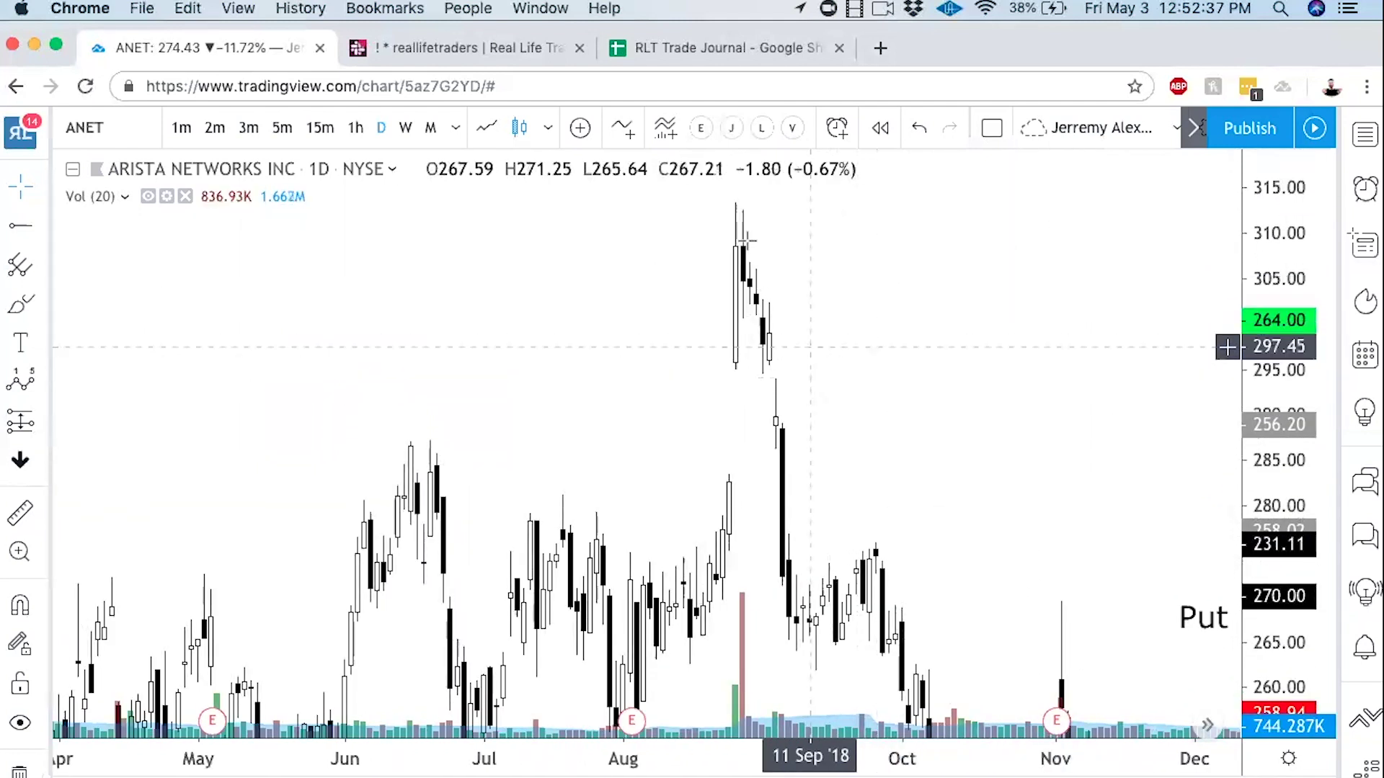
Step: Draw arrows at the 2018 gap from both sides and underline the candles above it
left_click(630, 87)
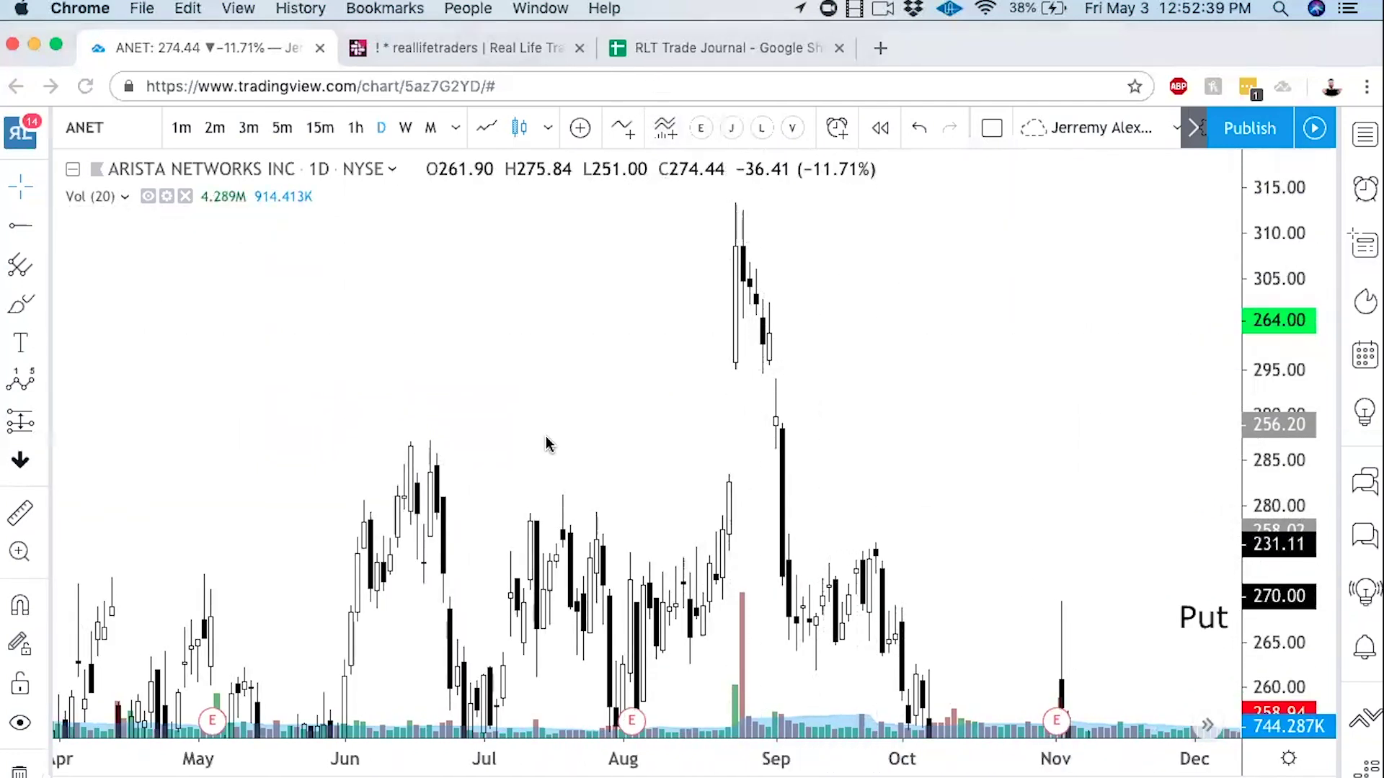
mouse_move(523, 334)
left_mouse_down()
mouse_move(707, 386)
mouse_move(711, 402)
left_mouse_up()
mouse_move(994, 332)
left_mouse_down()
mouse_move(828, 343)
mouse_move(780, 371)
left_mouse_up()
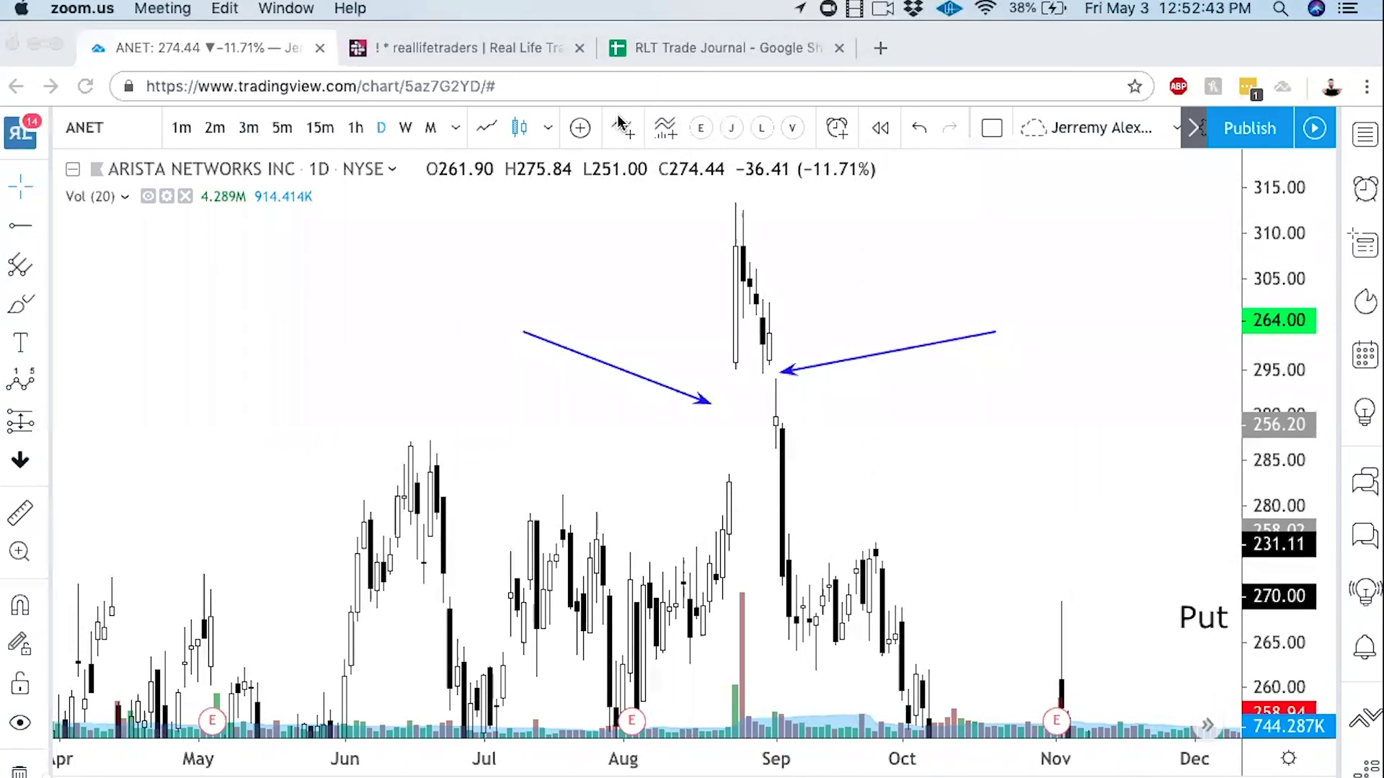
left_click_drag(718, 375, 778, 372)
left_click(717, 327)
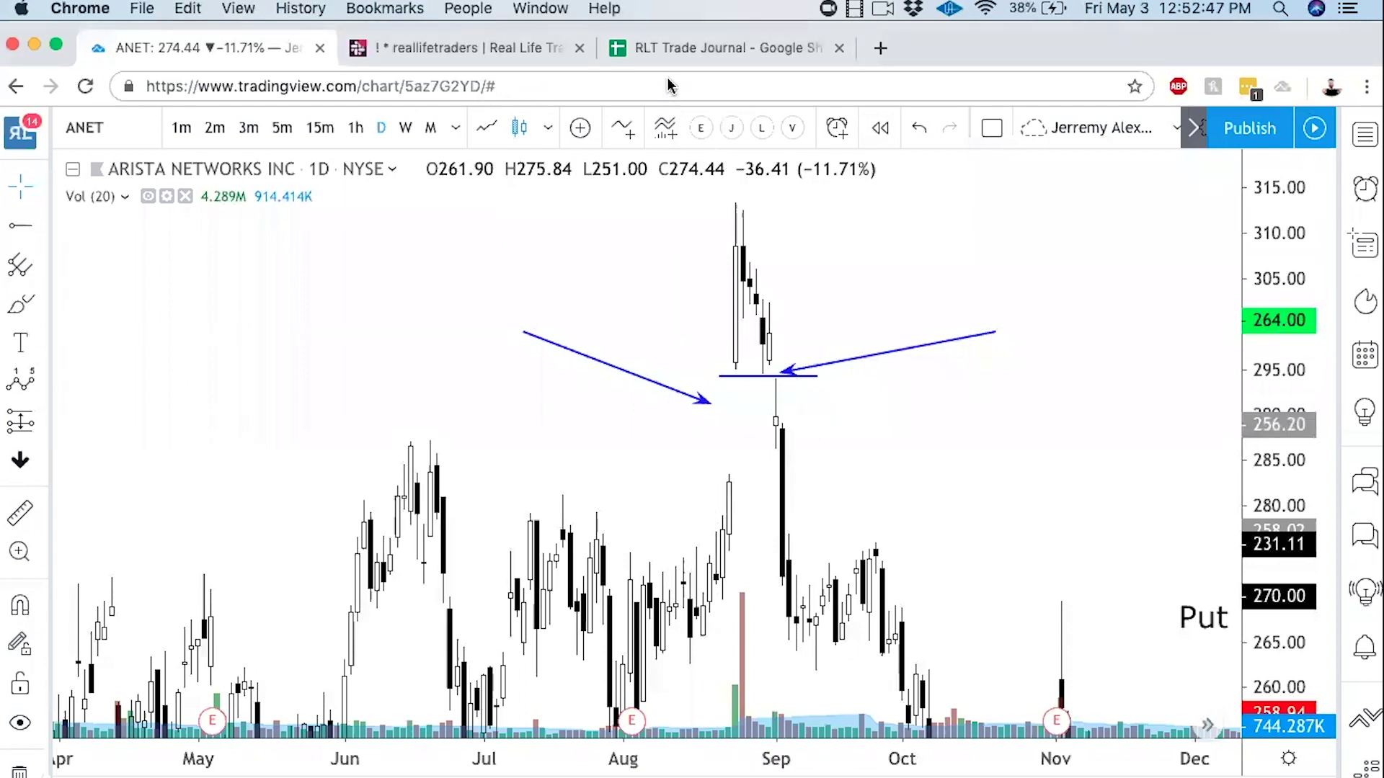
left_click(764, 346)
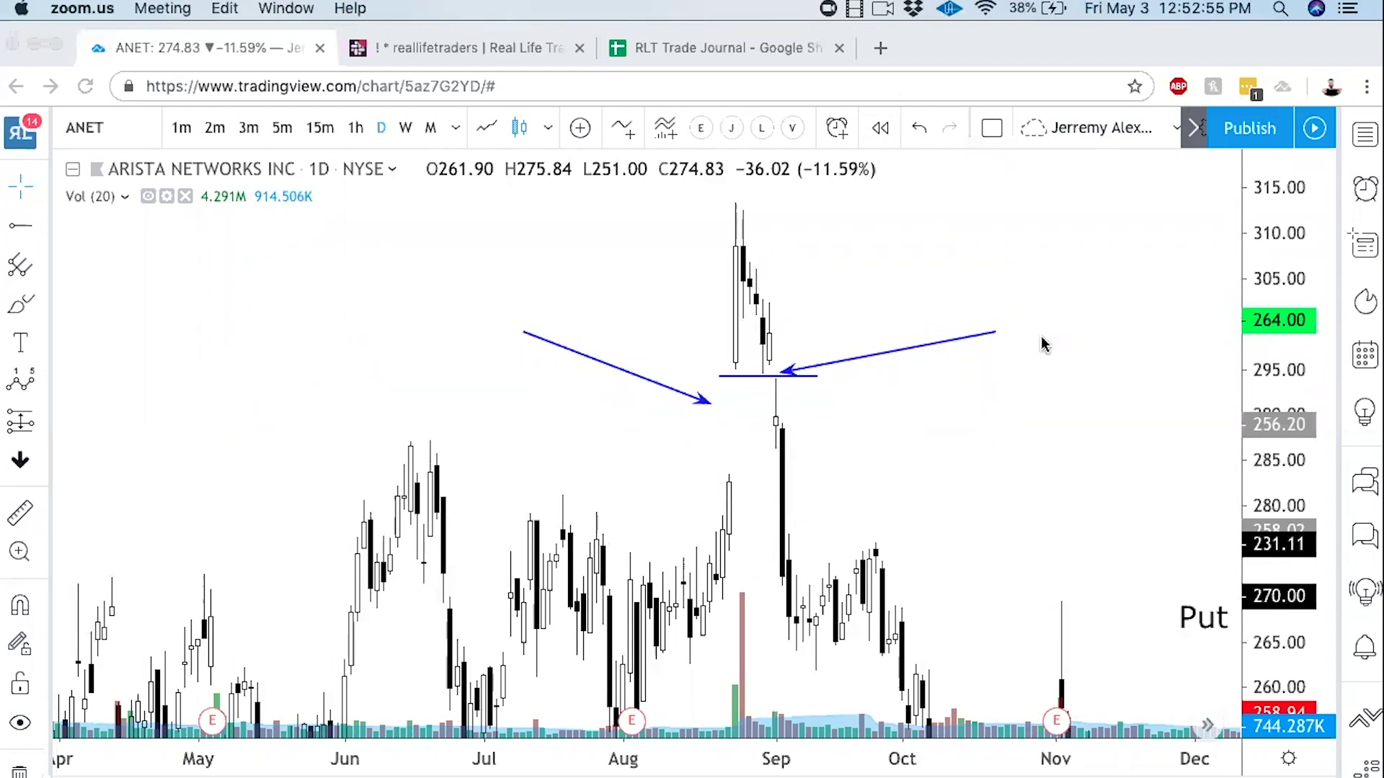
Step: Arrow the upper and lower candles, mark the gap levels in red, then clear all drawings
left_click_drag(968, 374, 795, 407)
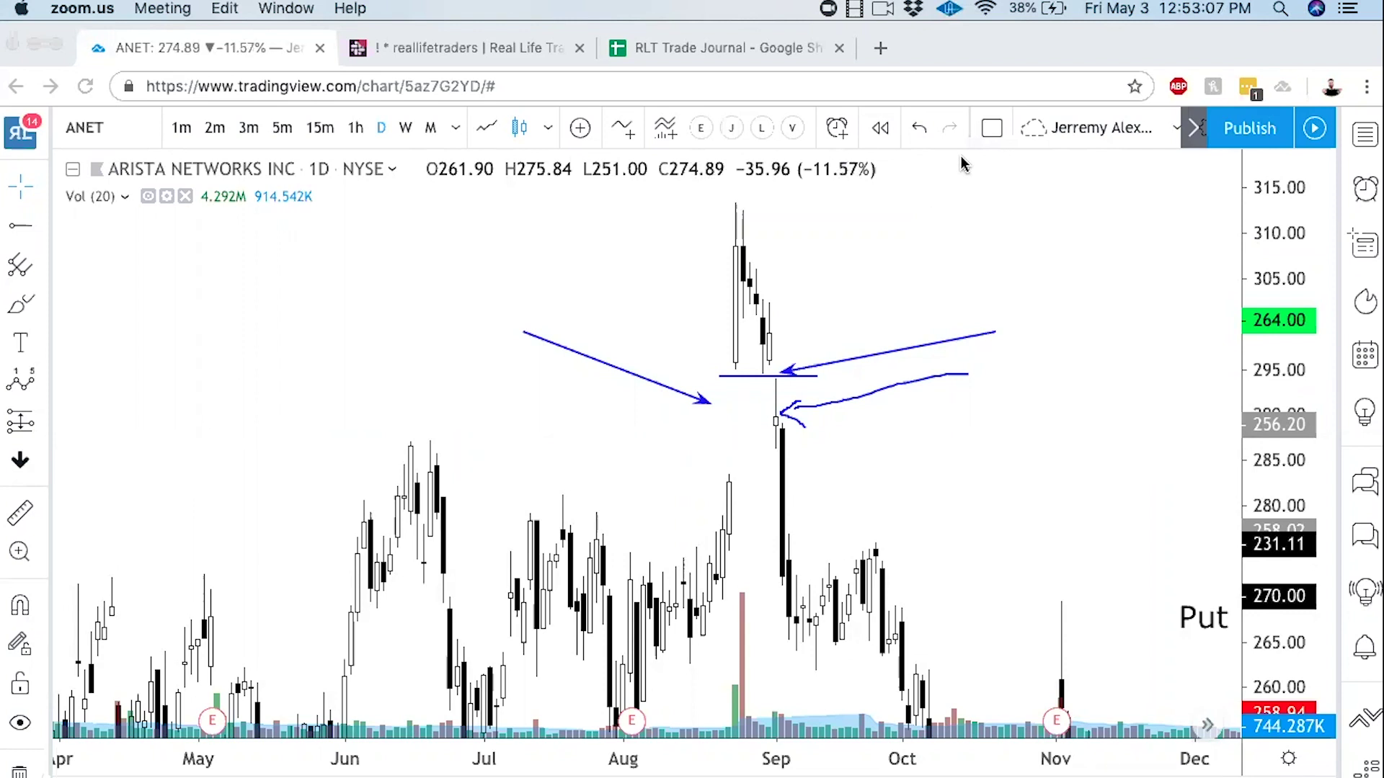
left_click_drag(975, 219, 782, 330)
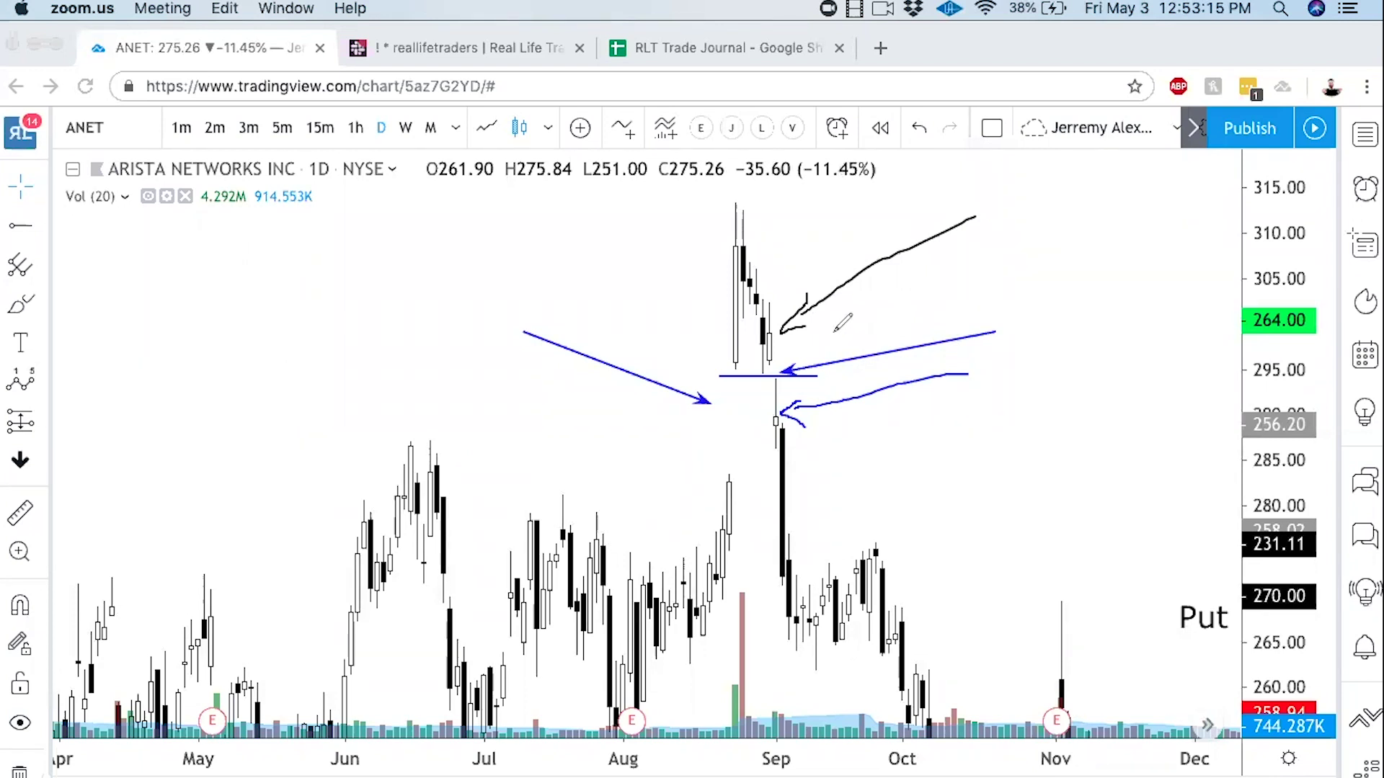
left_click_drag(588, 266, 724, 322)
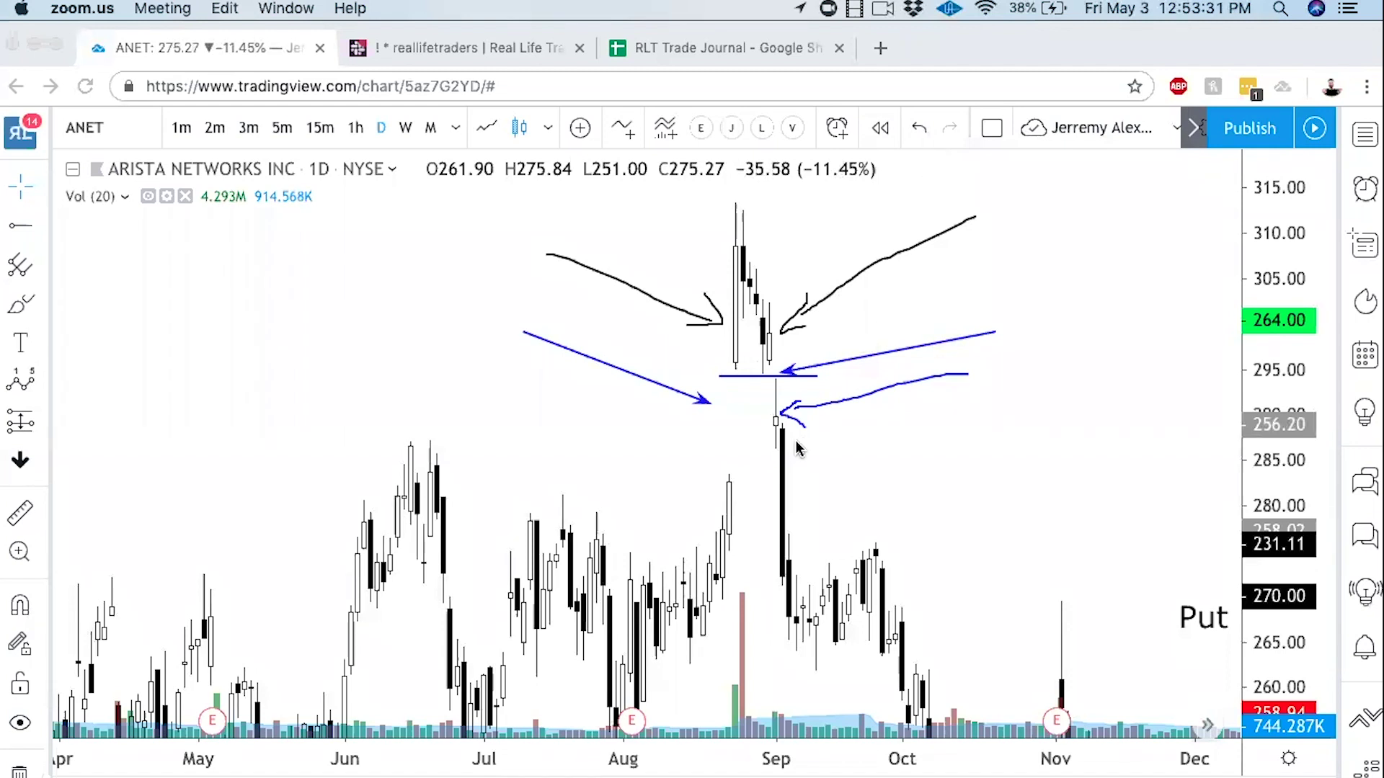
left_click_drag(764, 449, 809, 449)
mouse_move(761, 369)
left_mouse_down()
mouse_move(804, 369)
mouse_move(785, 505)
mouse_move(809, 445)
left_mouse_up()
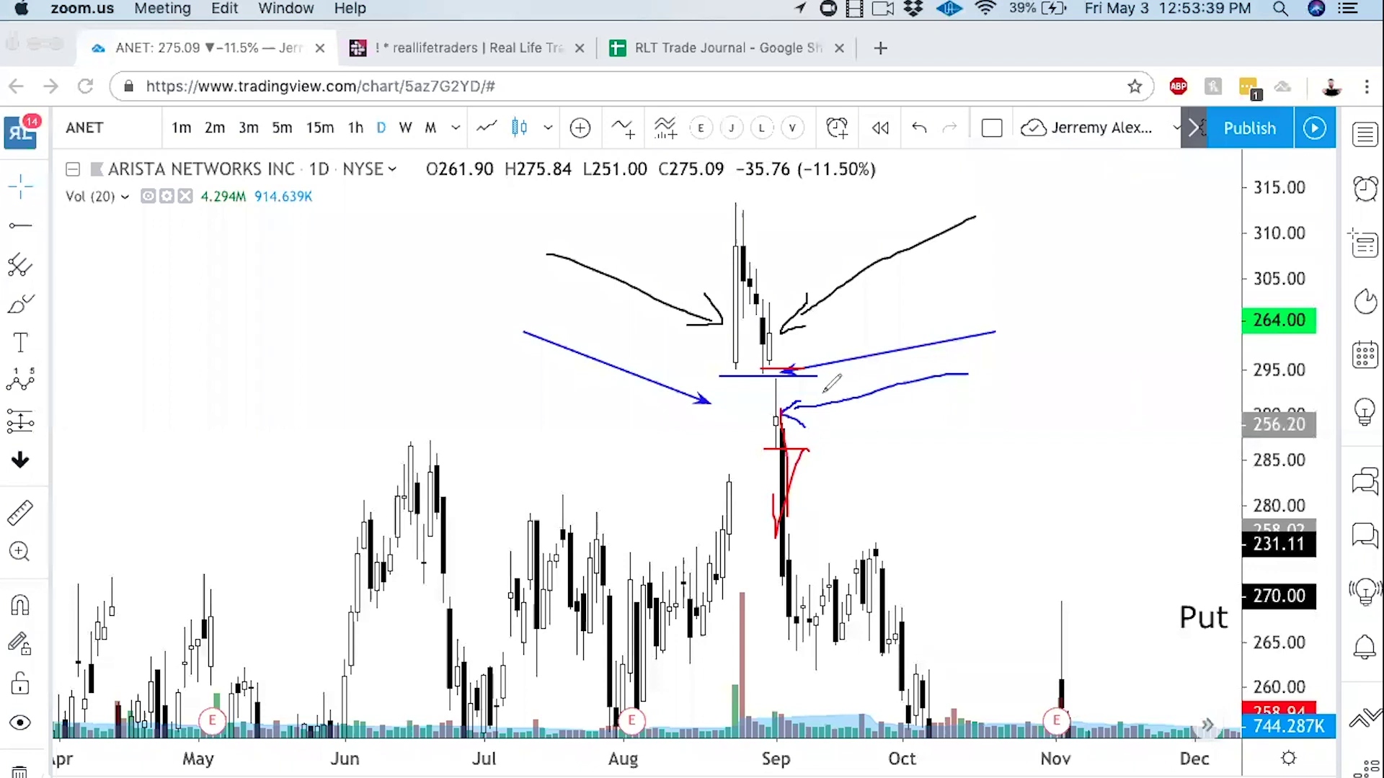
left_click(602, 98)
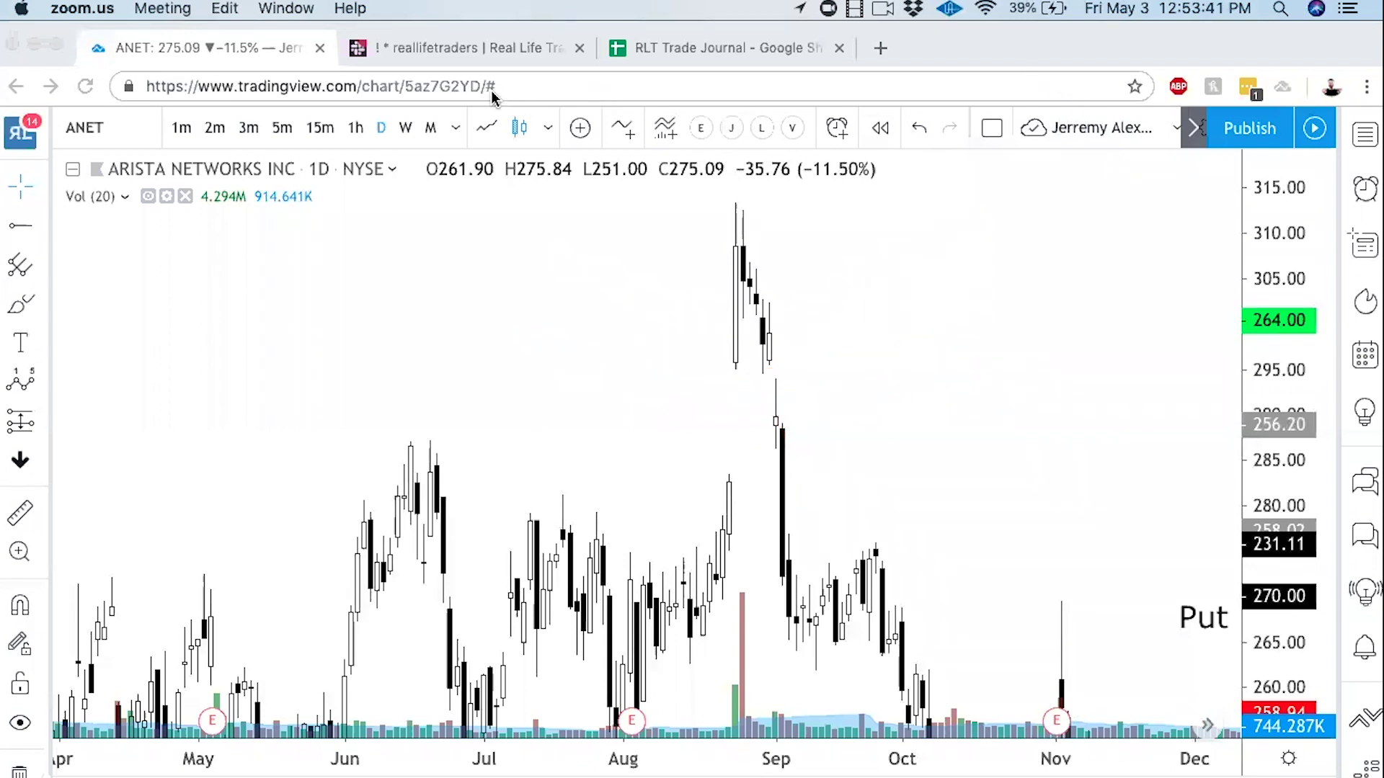
Step: Pan the ANET chart back through 2017 toward 2016
left_click(590, 287)
scroll(589, 287, "down", 3)
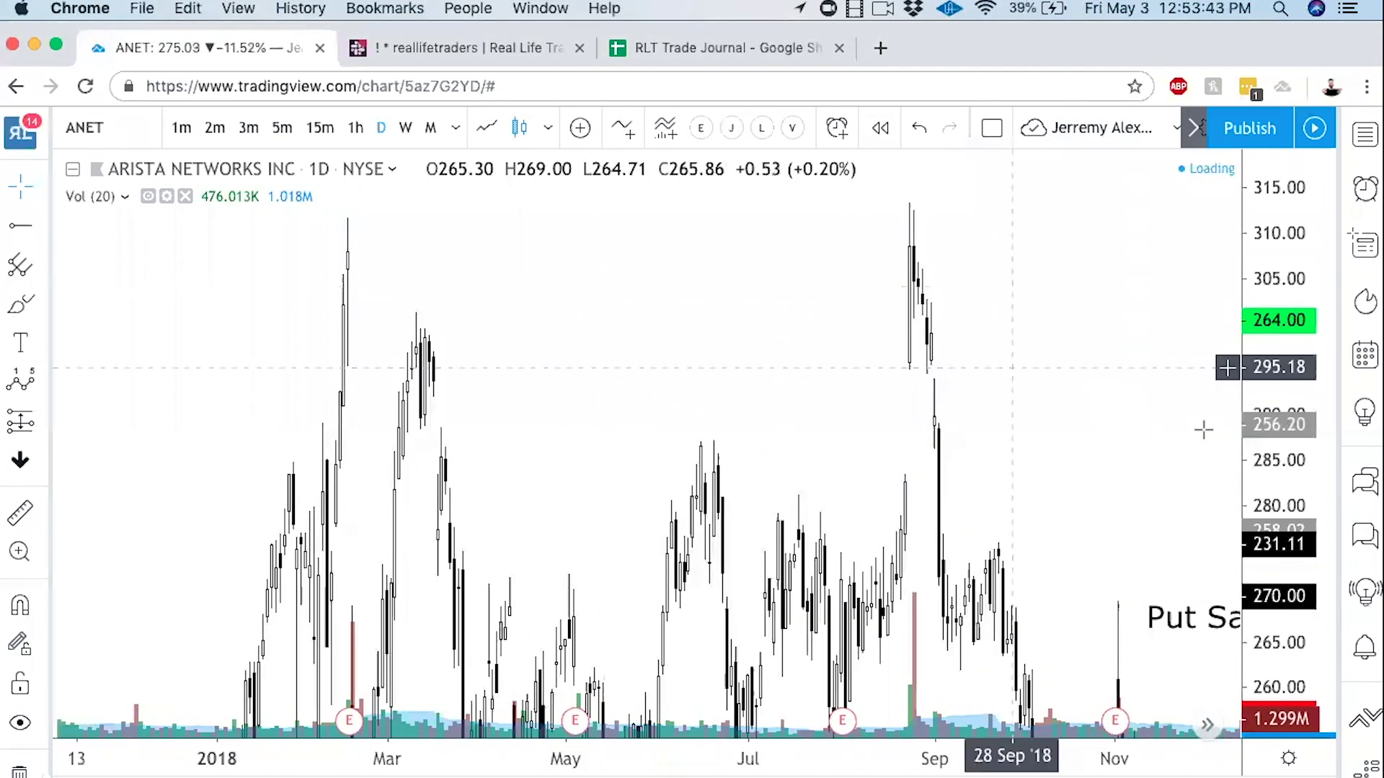
left_click_drag(836, 435, 1157, 417)
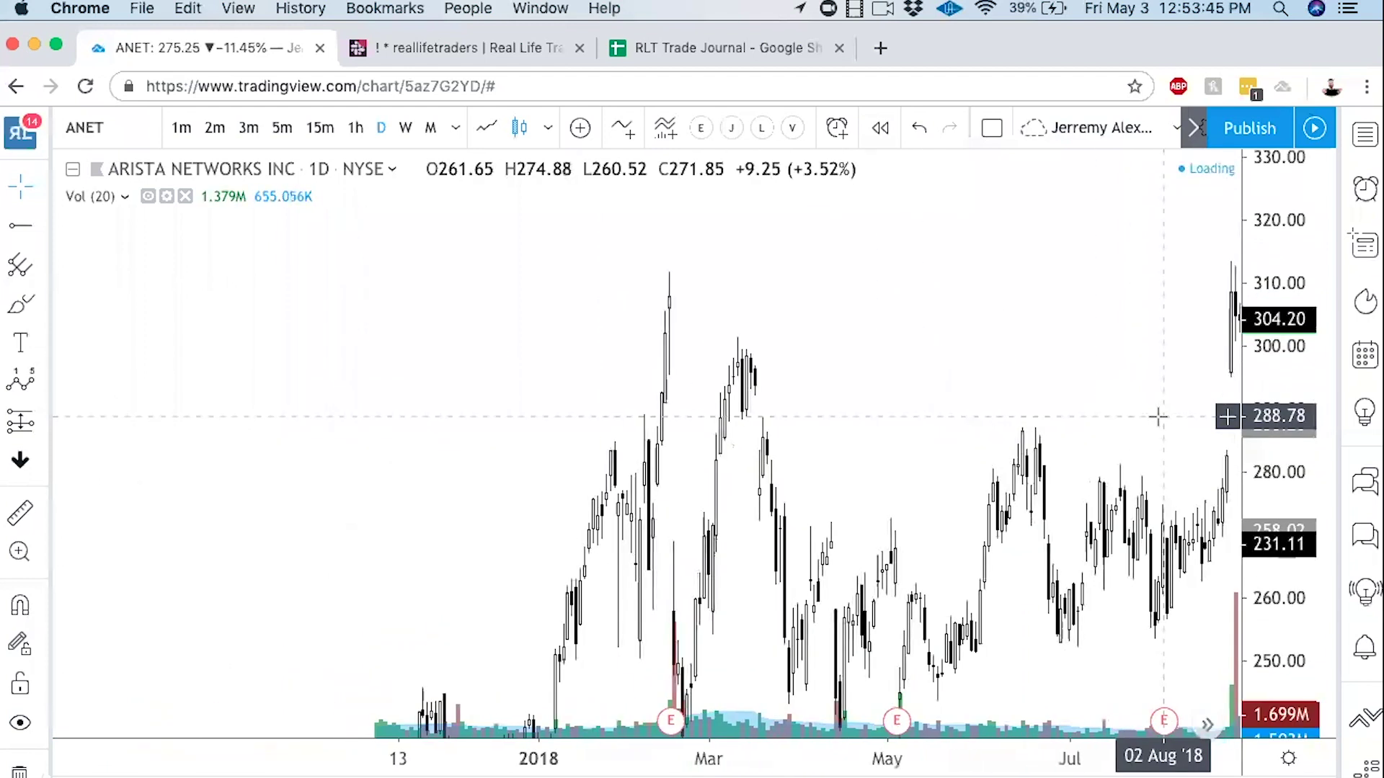
left_click_drag(911, 417, 953, 289)
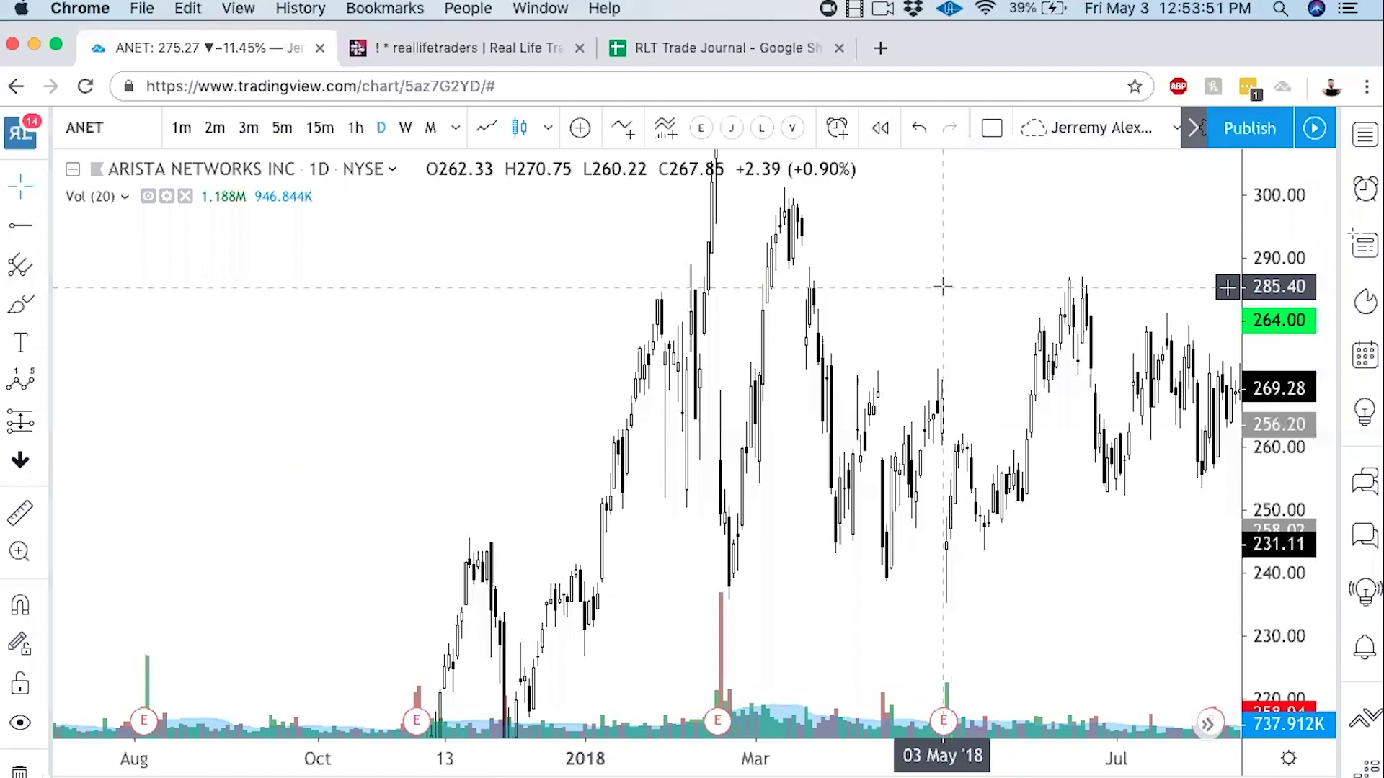
scroll(810, 380, "left", 5)
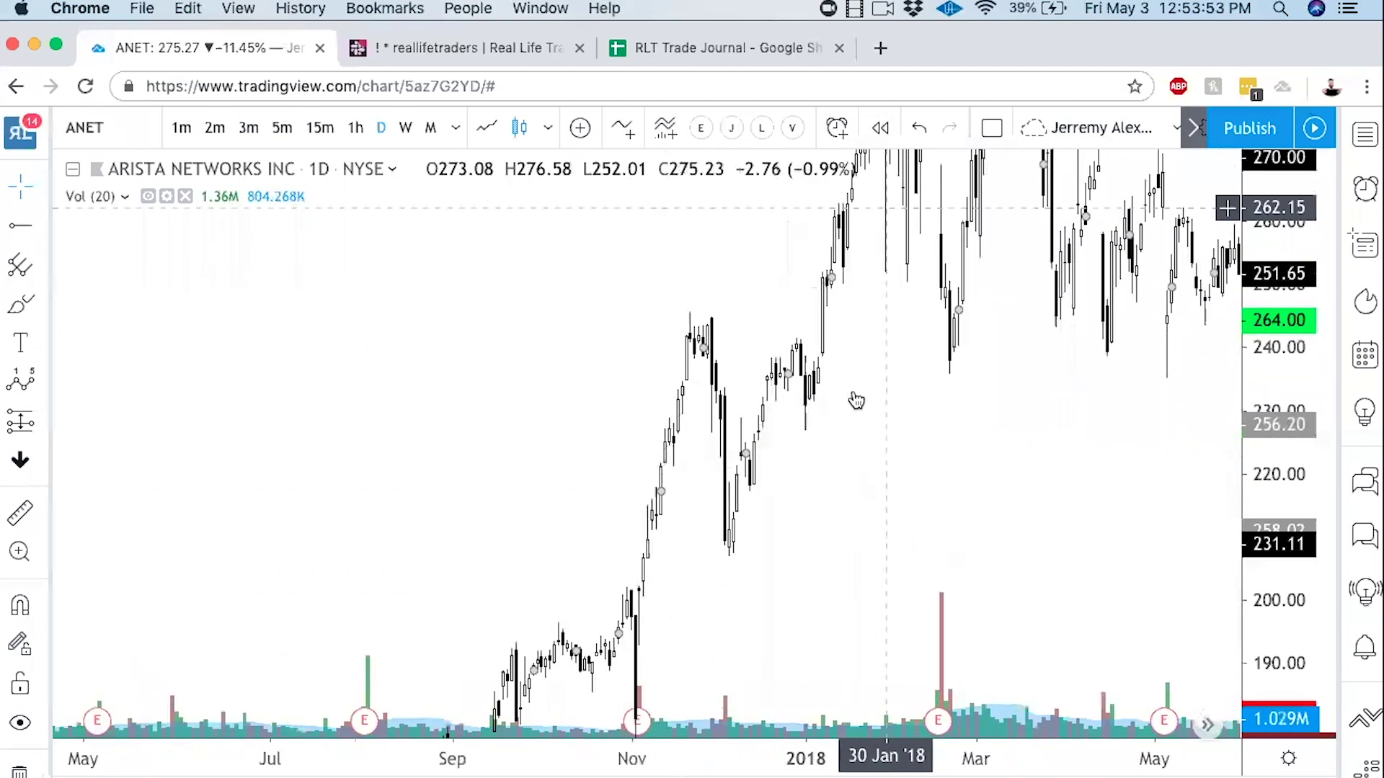
scroll(858, 304, "left", 8)
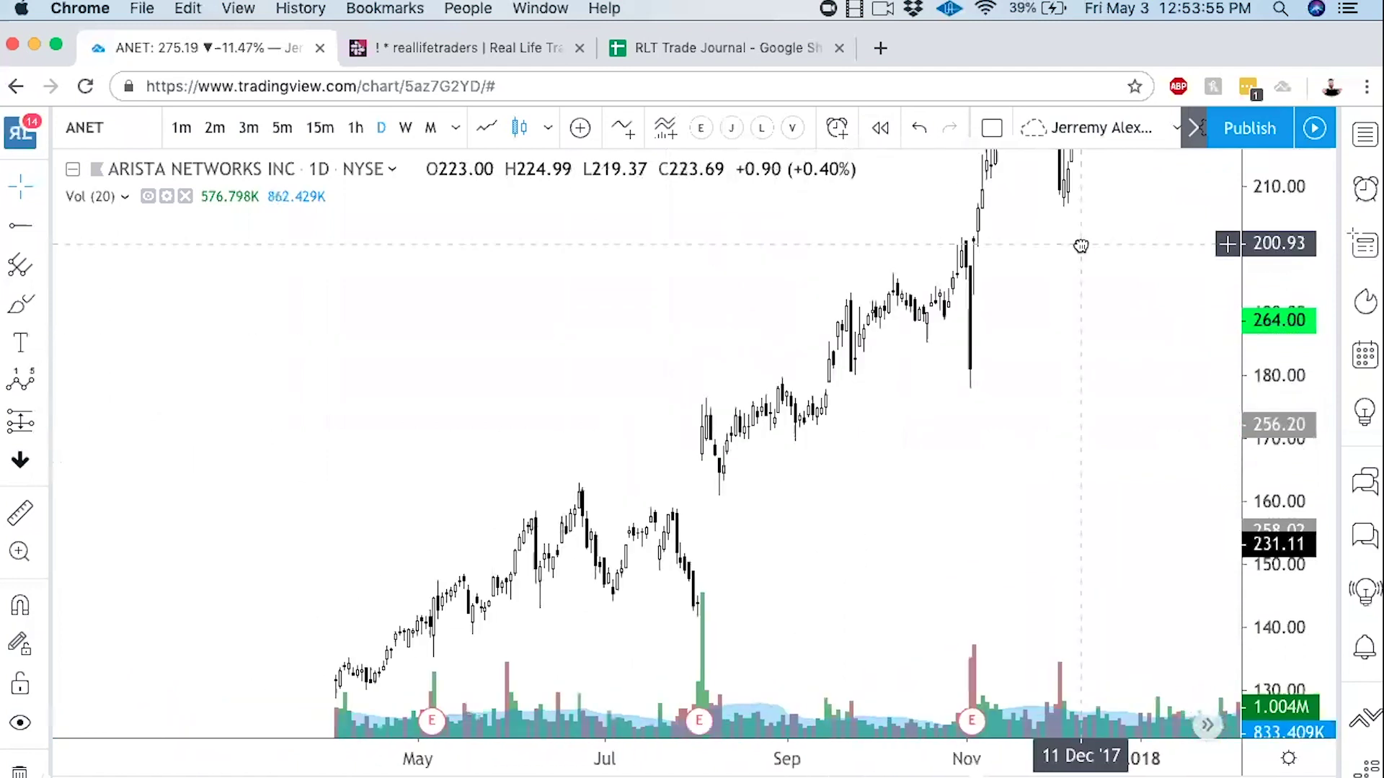
scroll(941, 368, "left", 10)
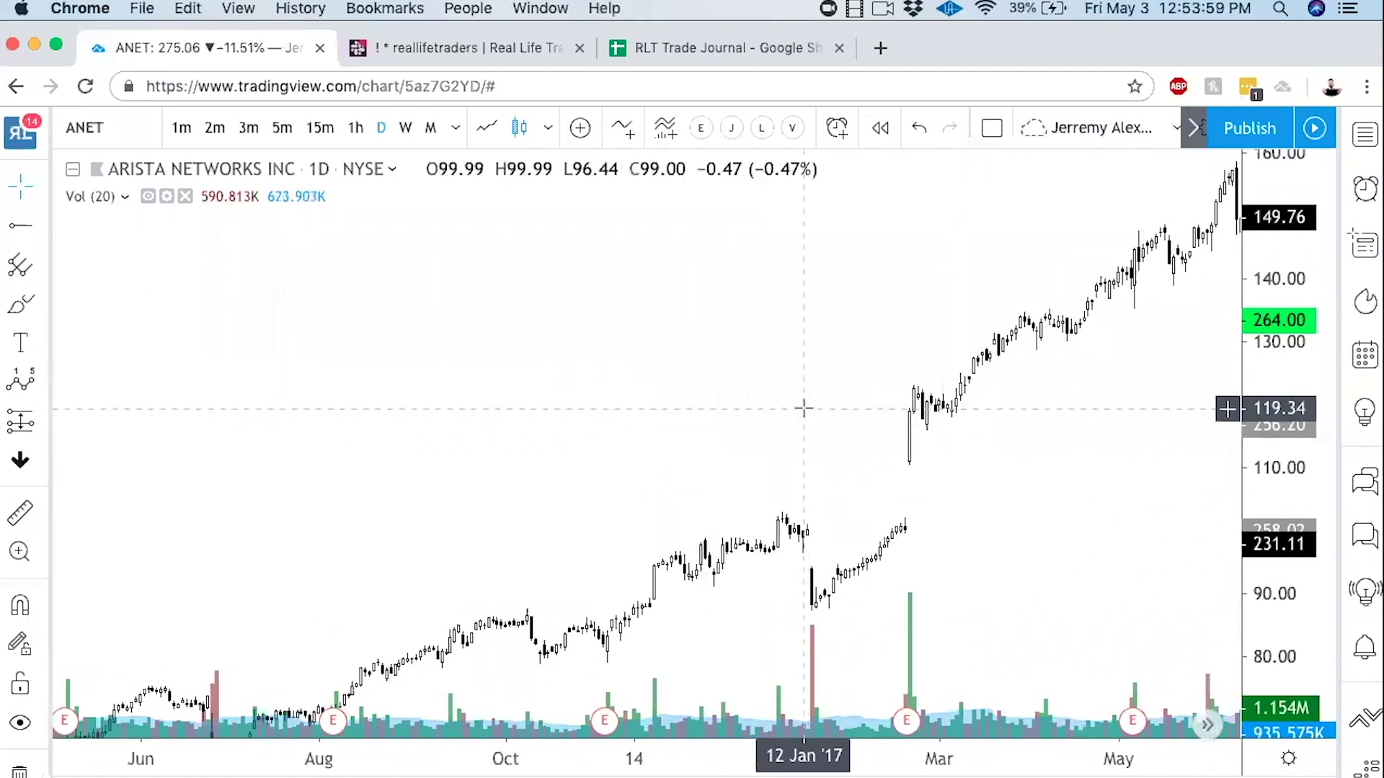
Step: Frame February–September 2016 and stretch the price scale around the late-June gap
left_click_drag(803, 408, 942, 299)
left_click_drag(680, 442, 1041, 365)
left_click_drag(732, 483, 1037, 327)
scroll(1031, 335, "up", 5)
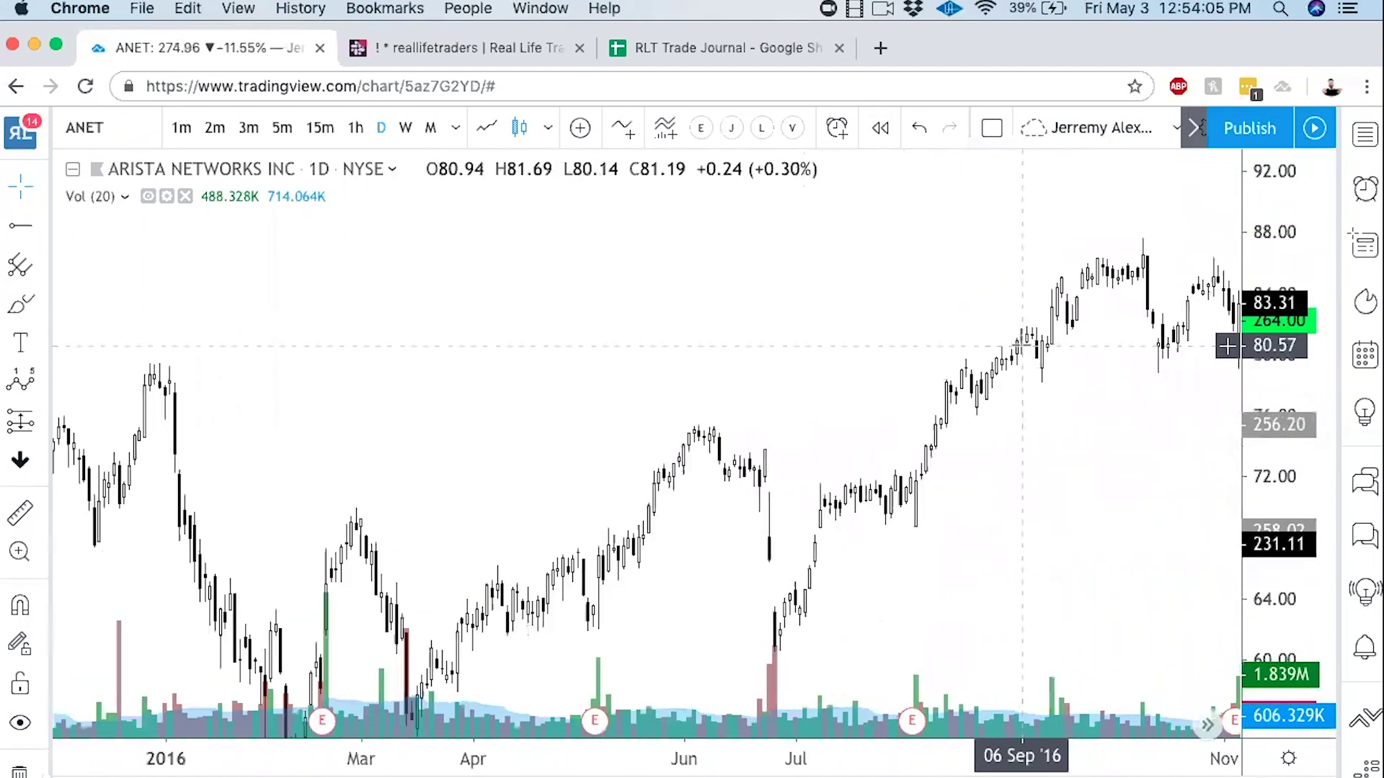
left_click_drag(766, 550, 1023, 451)
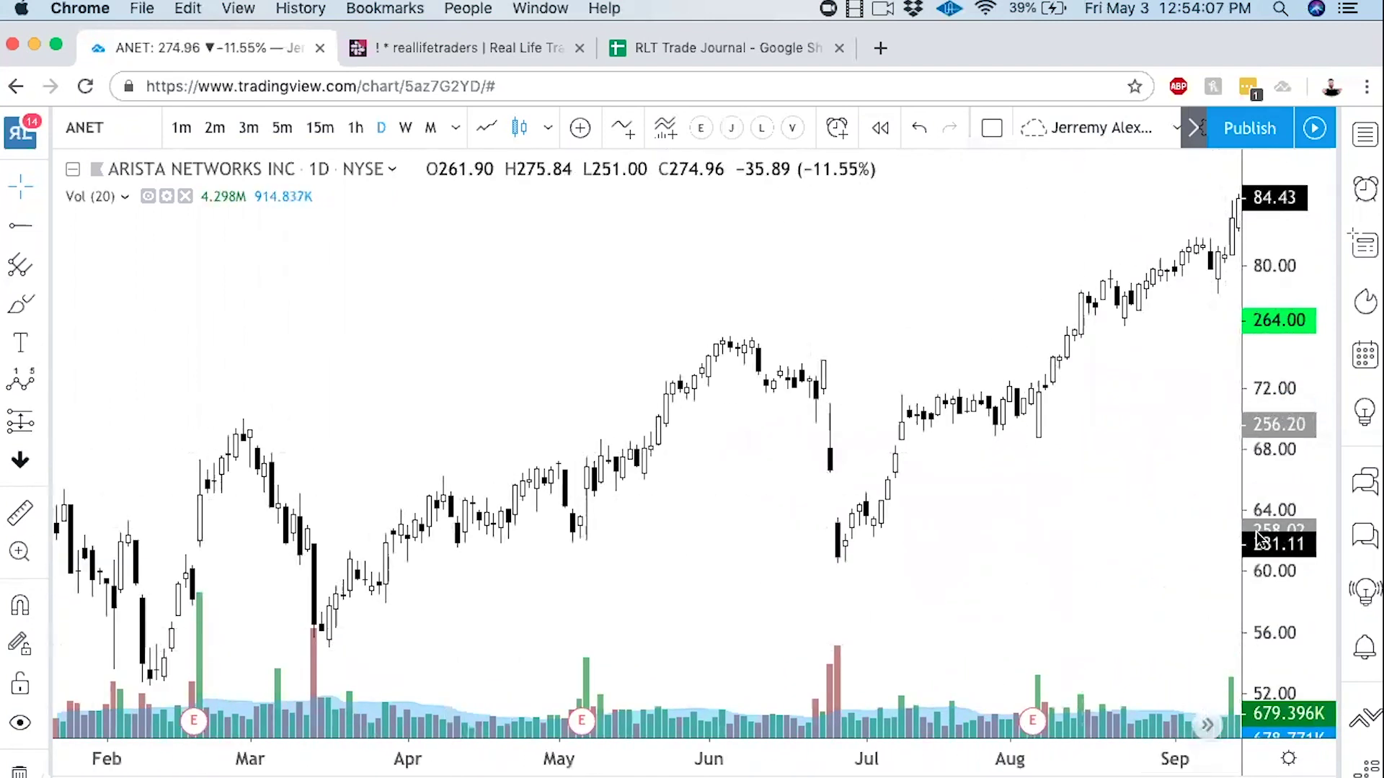
left_click_drag(1268, 649, 1268, 591)
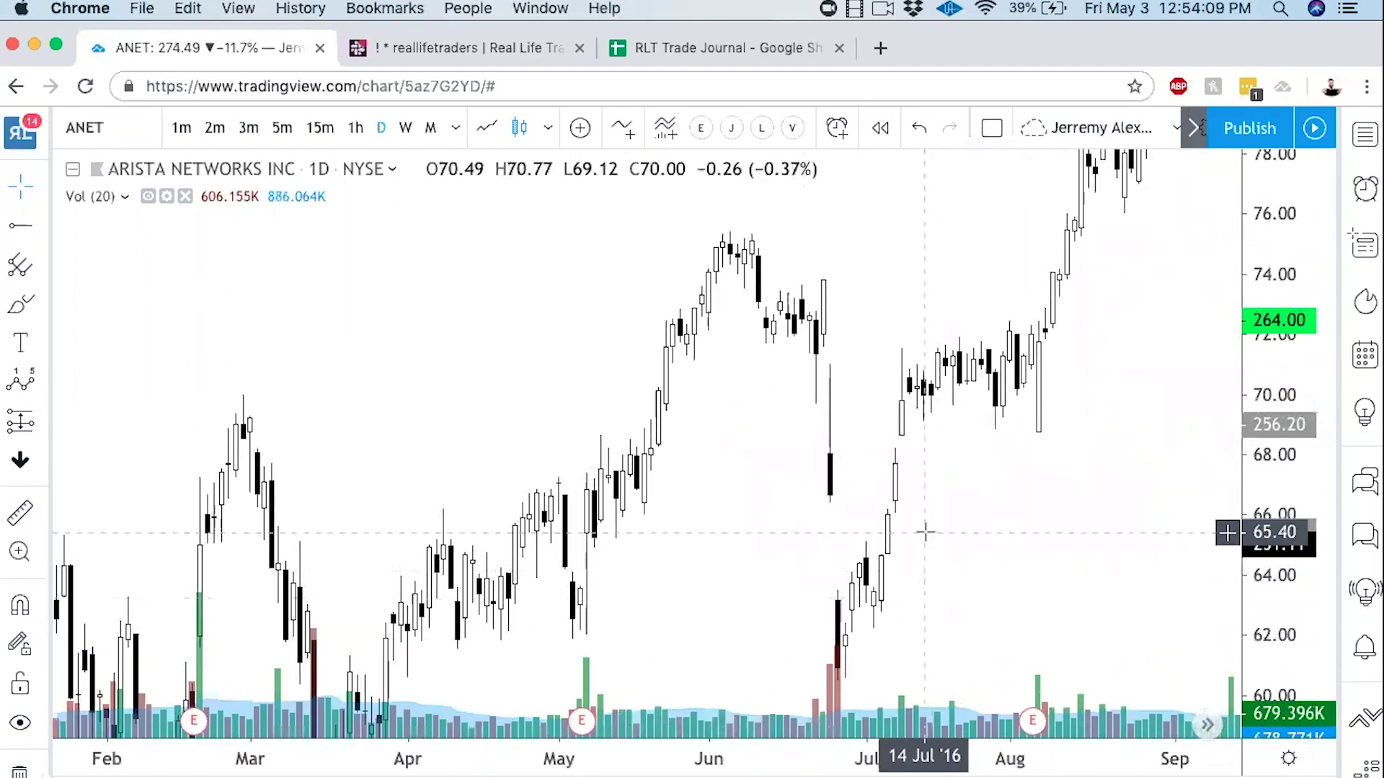
scroll(923, 532, "up", 3)
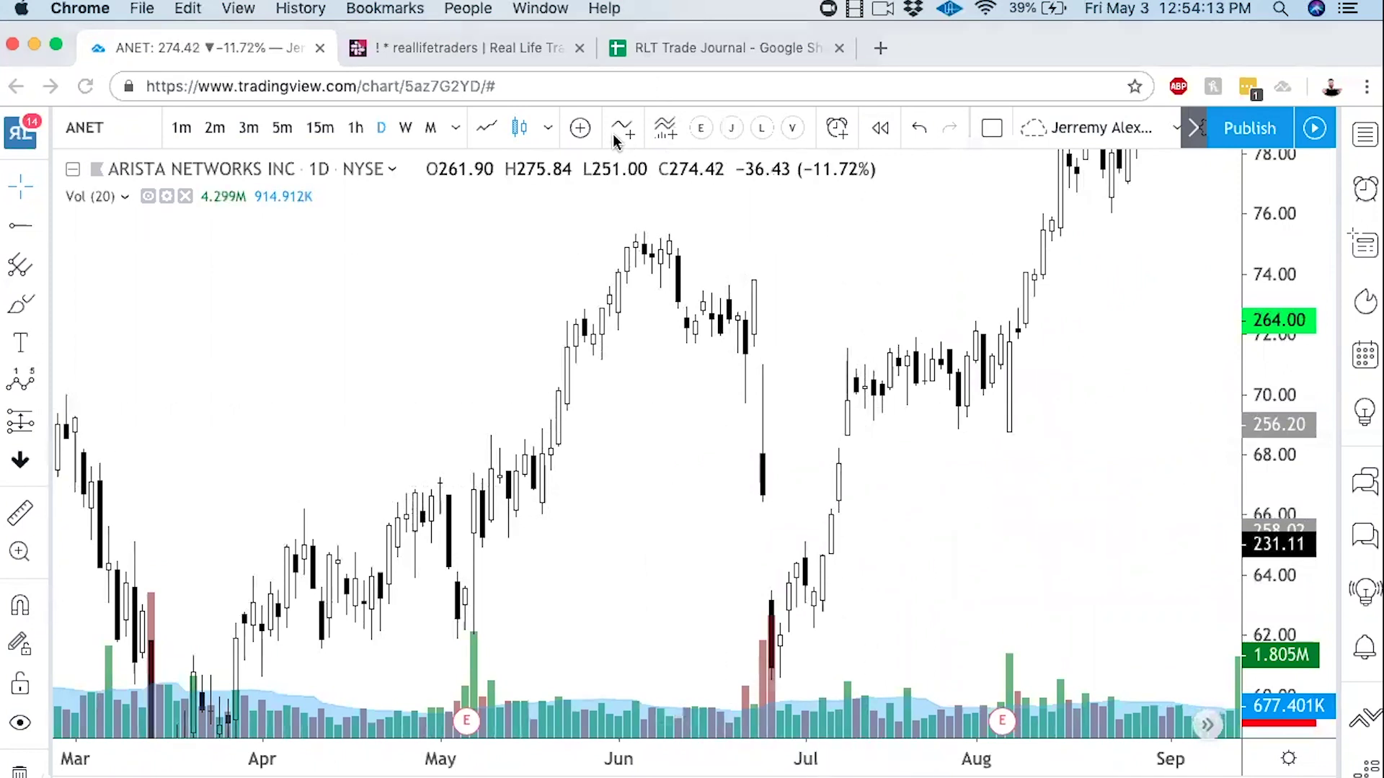
Step: Draw red arrows at the late-June 2016 gap and July breakout, plus a gap-level line
mouse_move(651, 518)
left_mouse_down()
mouse_move(753, 555)
mouse_move(699, 517)
left_mouse_up()
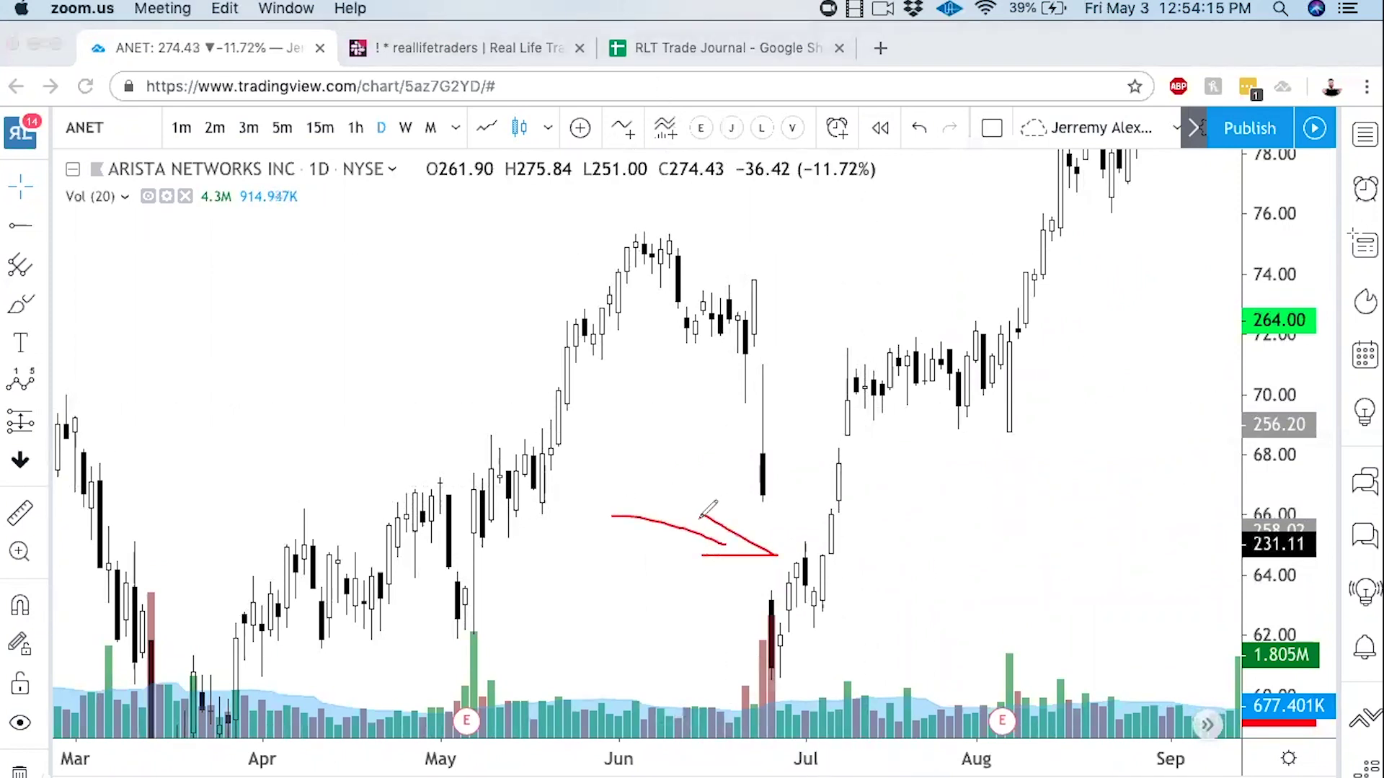
left_click(973, 61)
left_click(973, 62)
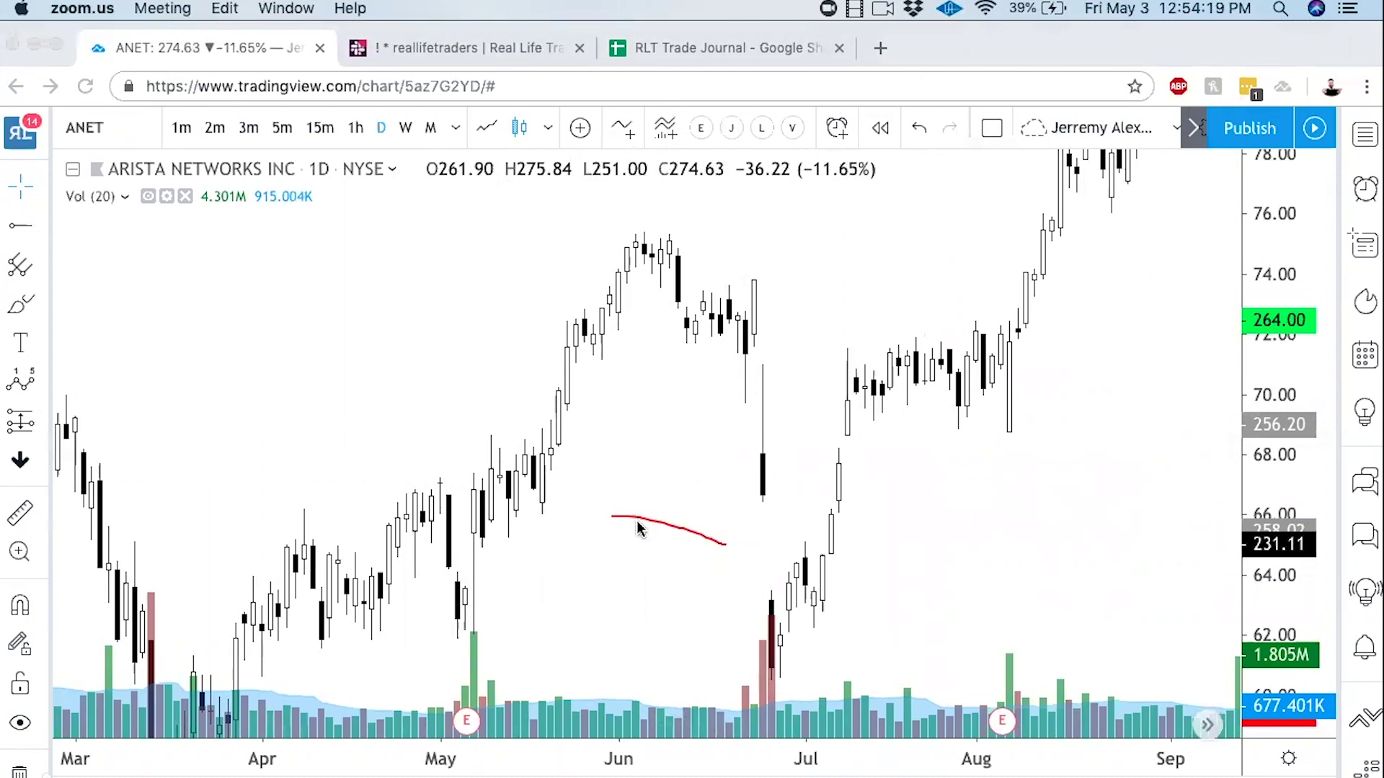
mouse_move(665, 553)
left_mouse_down()
mouse_move(737, 552)
mouse_move(703, 516)
left_mouse_up()
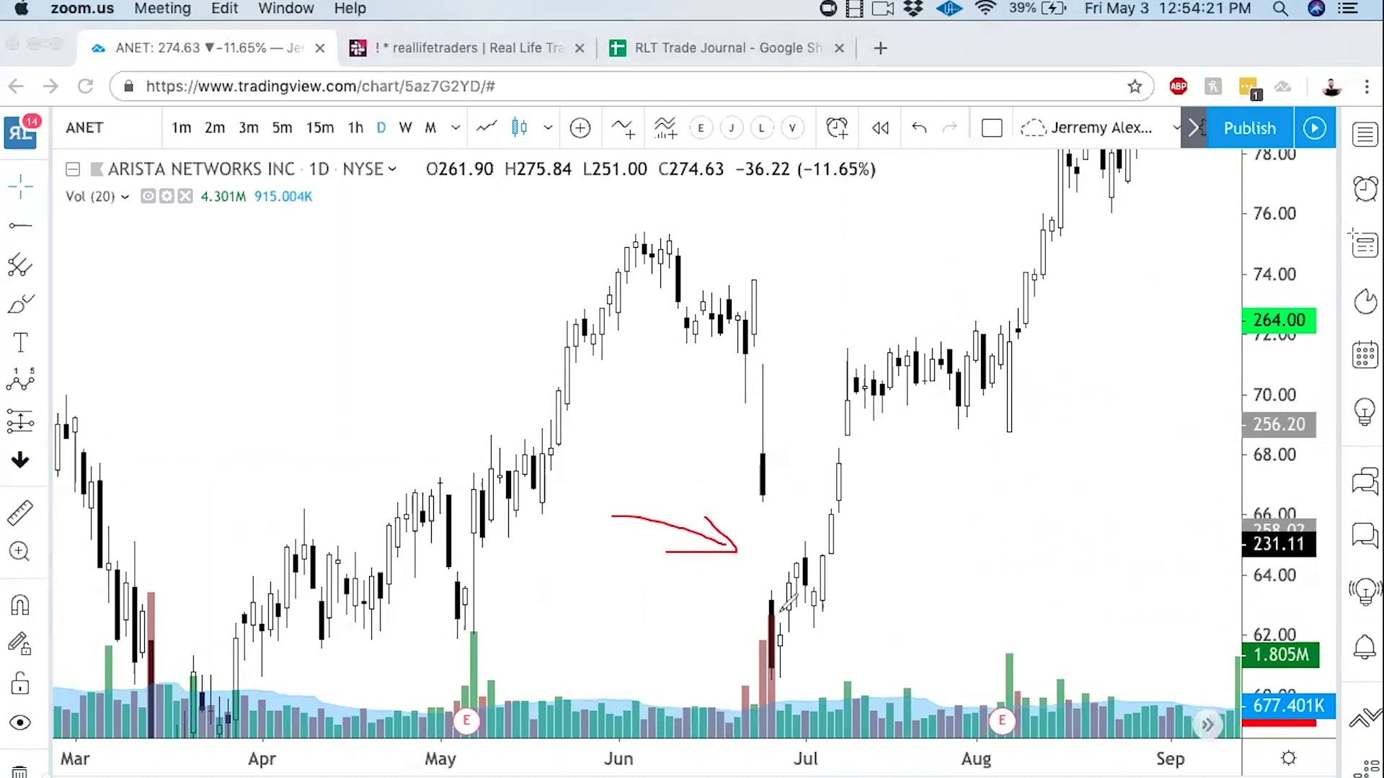
mouse_move(931, 621)
left_mouse_down()
mouse_move(875, 523)
mouse_move(851, 524)
left_mouse_up()
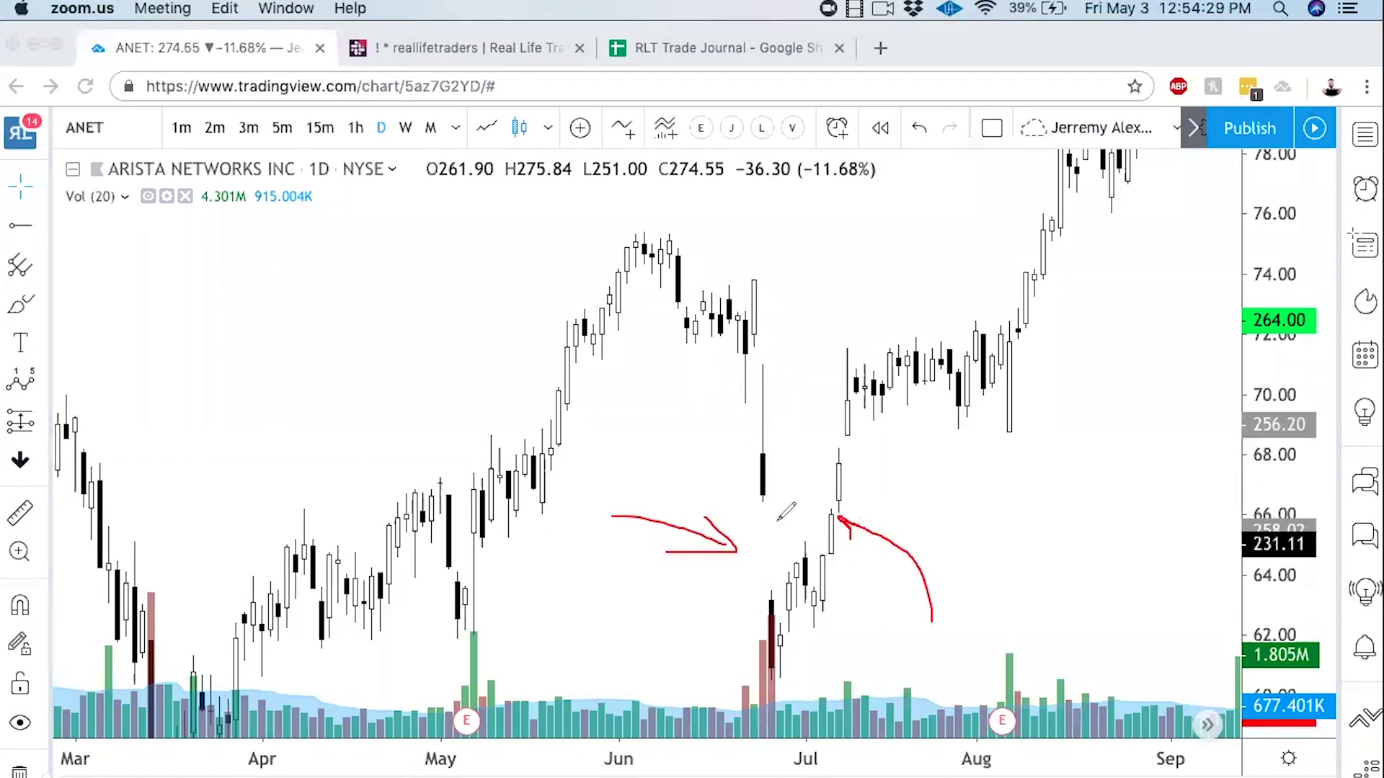
mouse_move(749, 509)
left_mouse_down()
mouse_move(872, 509)
mouse_move(737, 509)
left_mouse_up()
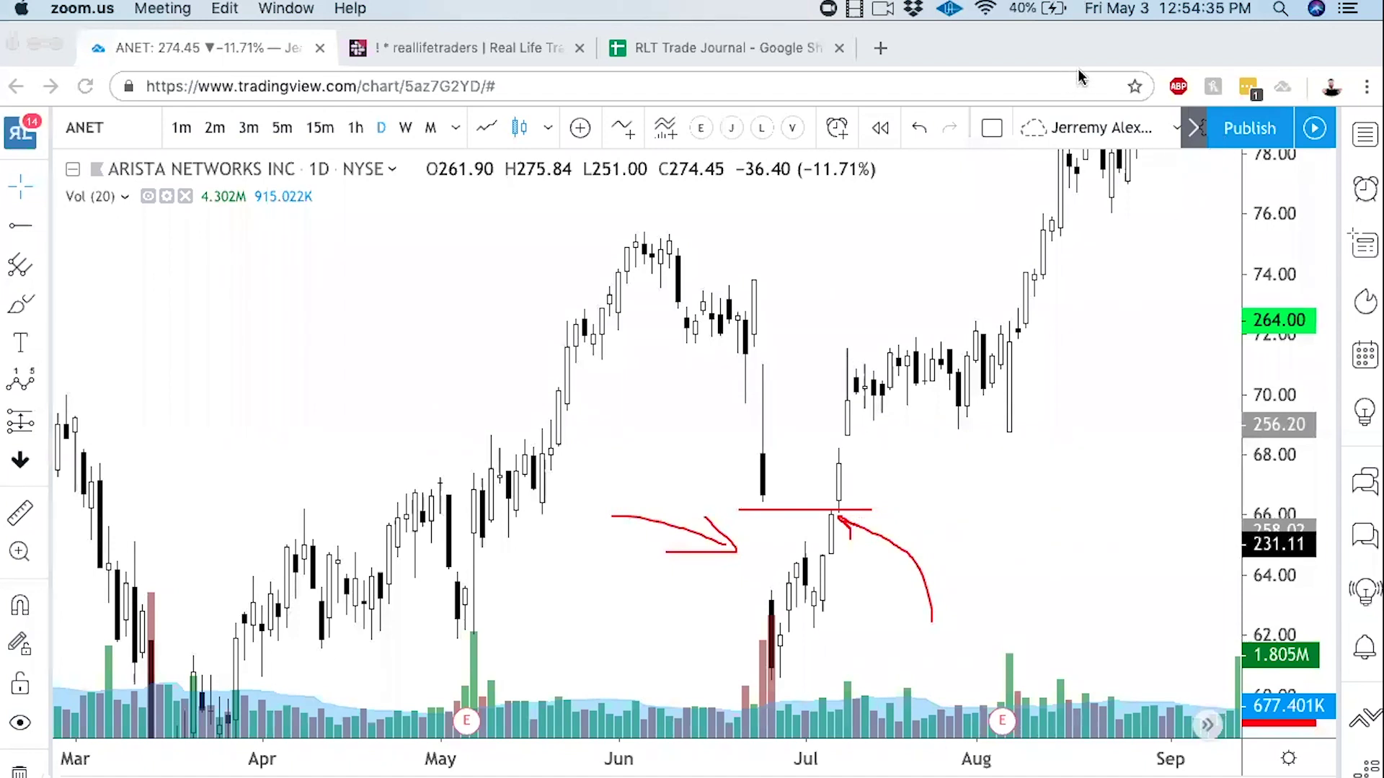
Step: Clear the red annotations from the ANET chart
left_click(1088, 109)
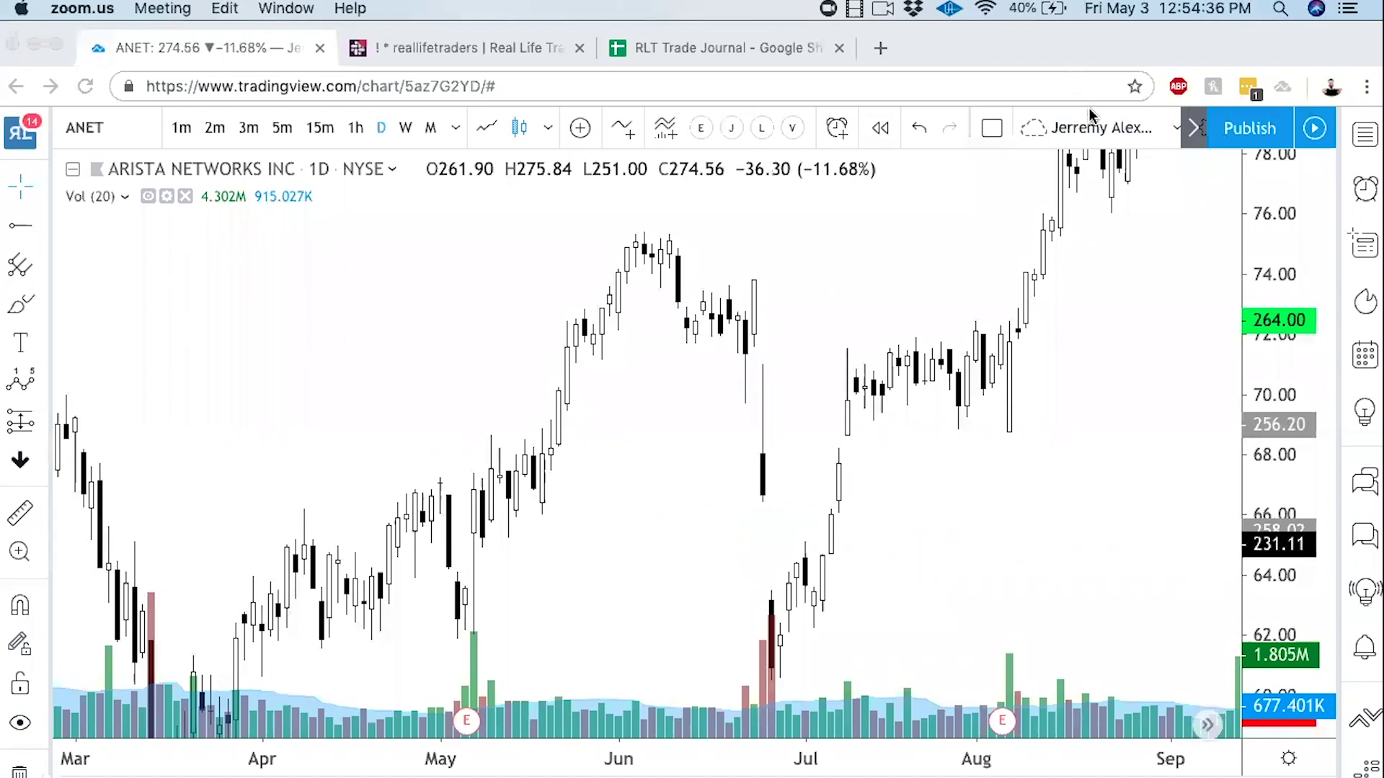
left_click(566, 376)
left_click(108, 130)
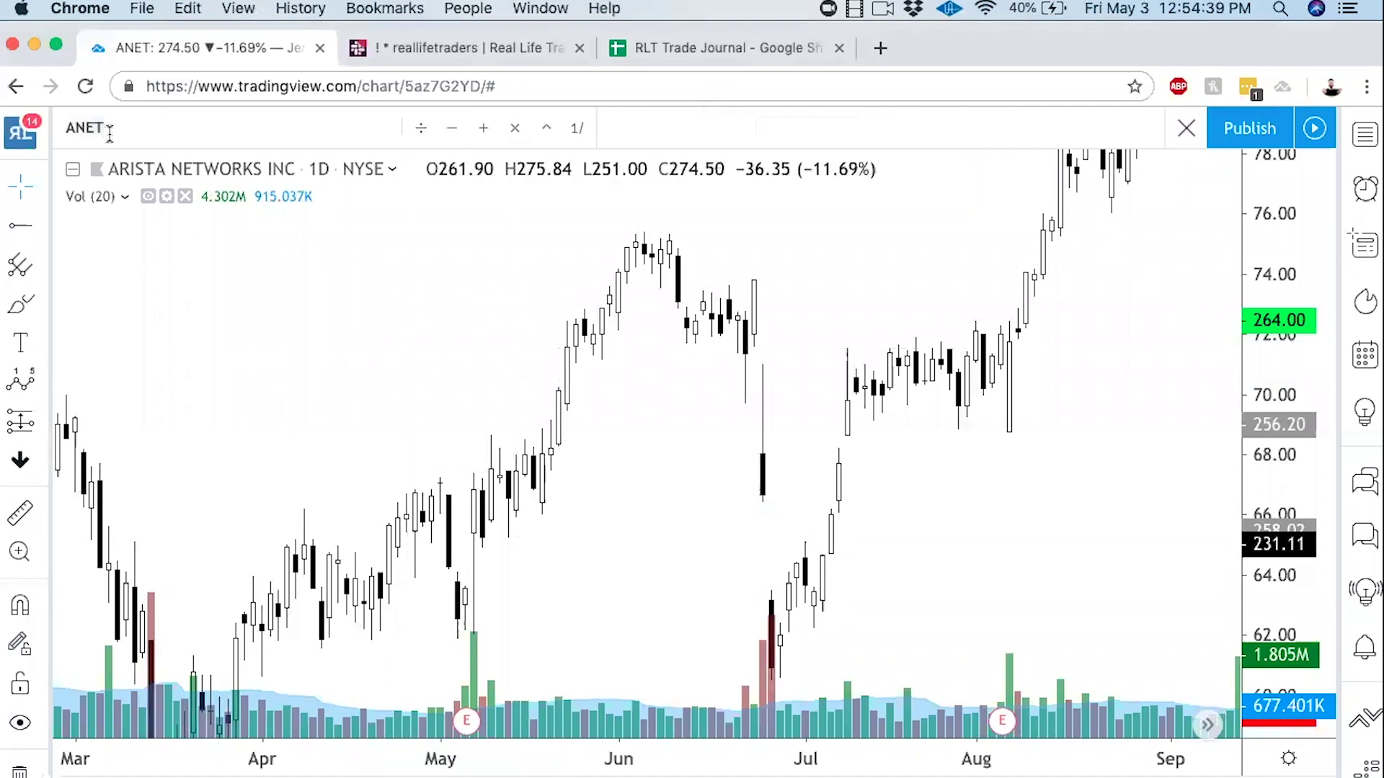
Step: Load Herbalife (HLF) and switch it to 15-minute candles
type("HLF")
key("Return")
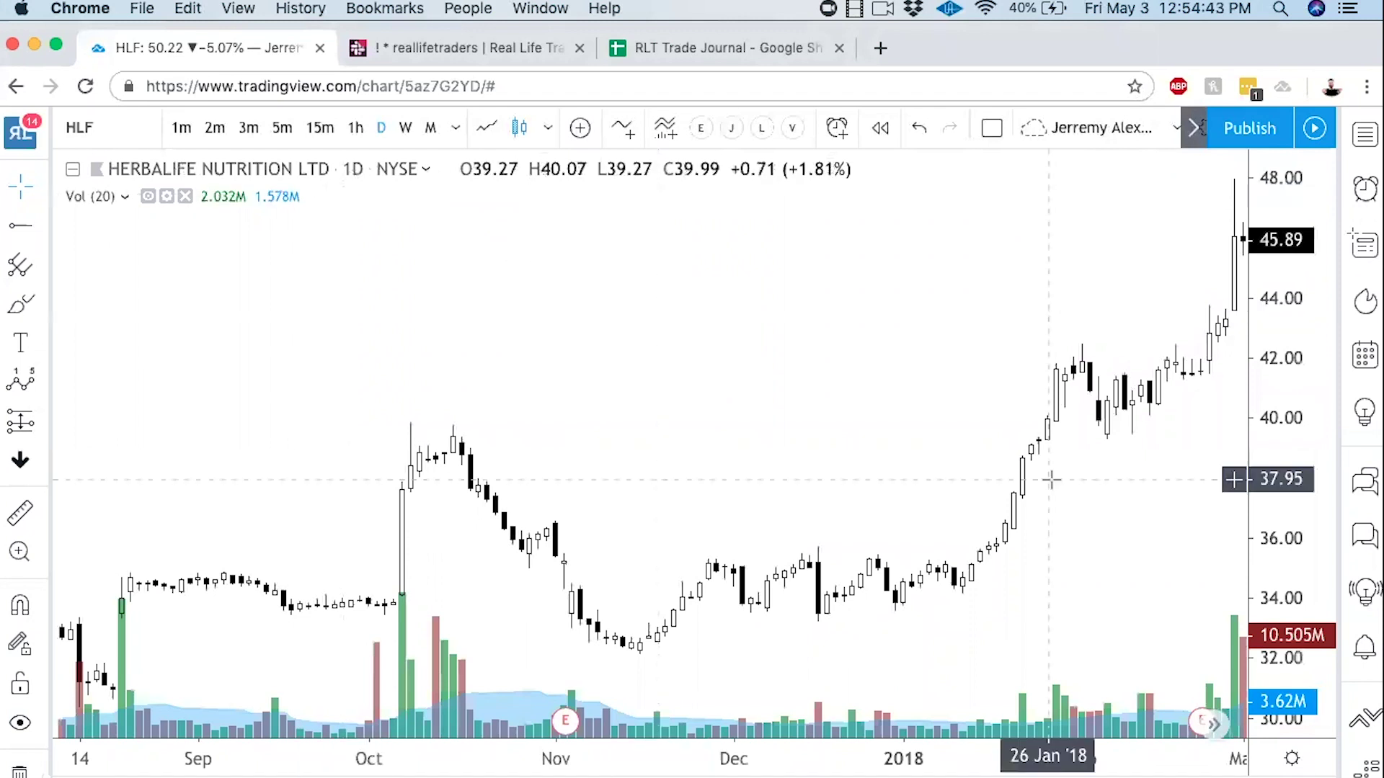
left_click_drag(1050, 480, 254, 377)
left_click(320, 127)
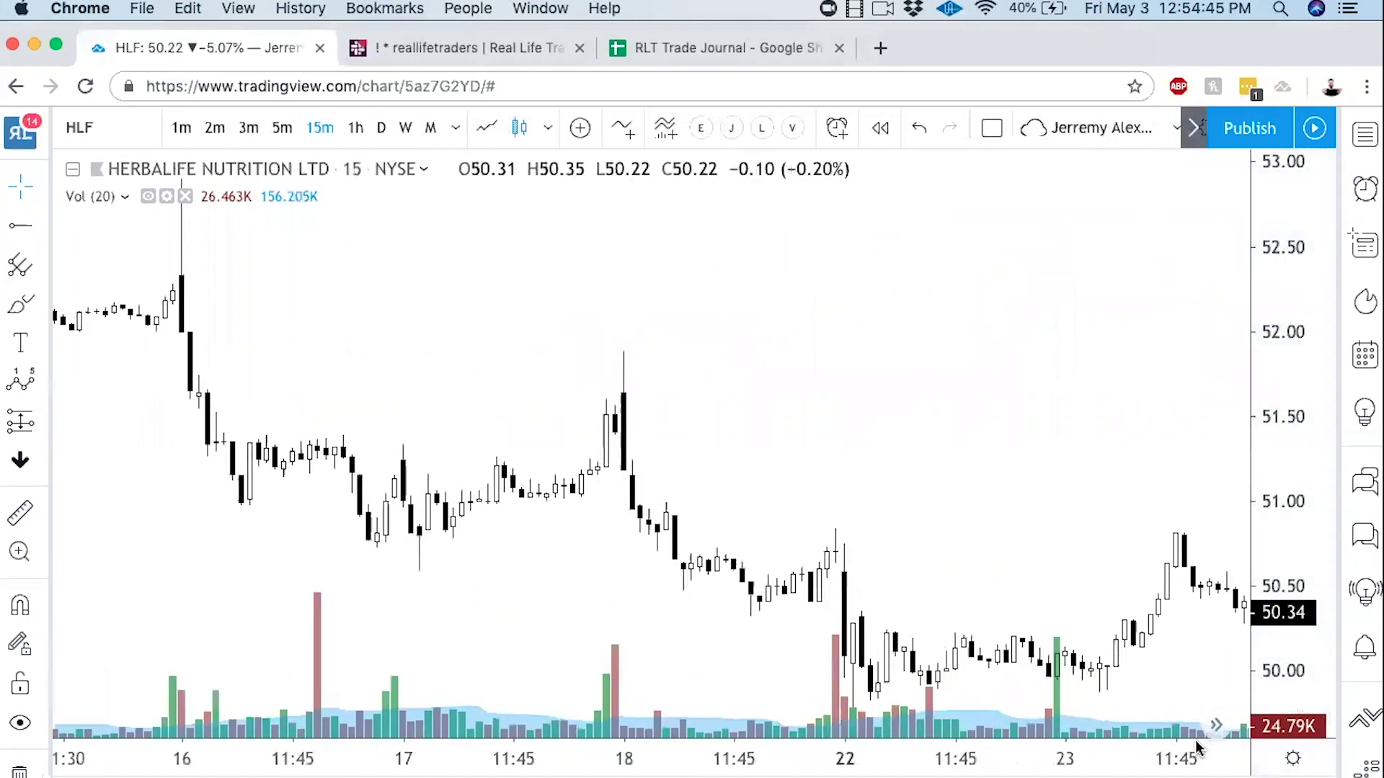
scroll(1214, 728, "right", 15)
scroll(868, 473, "down", 3)
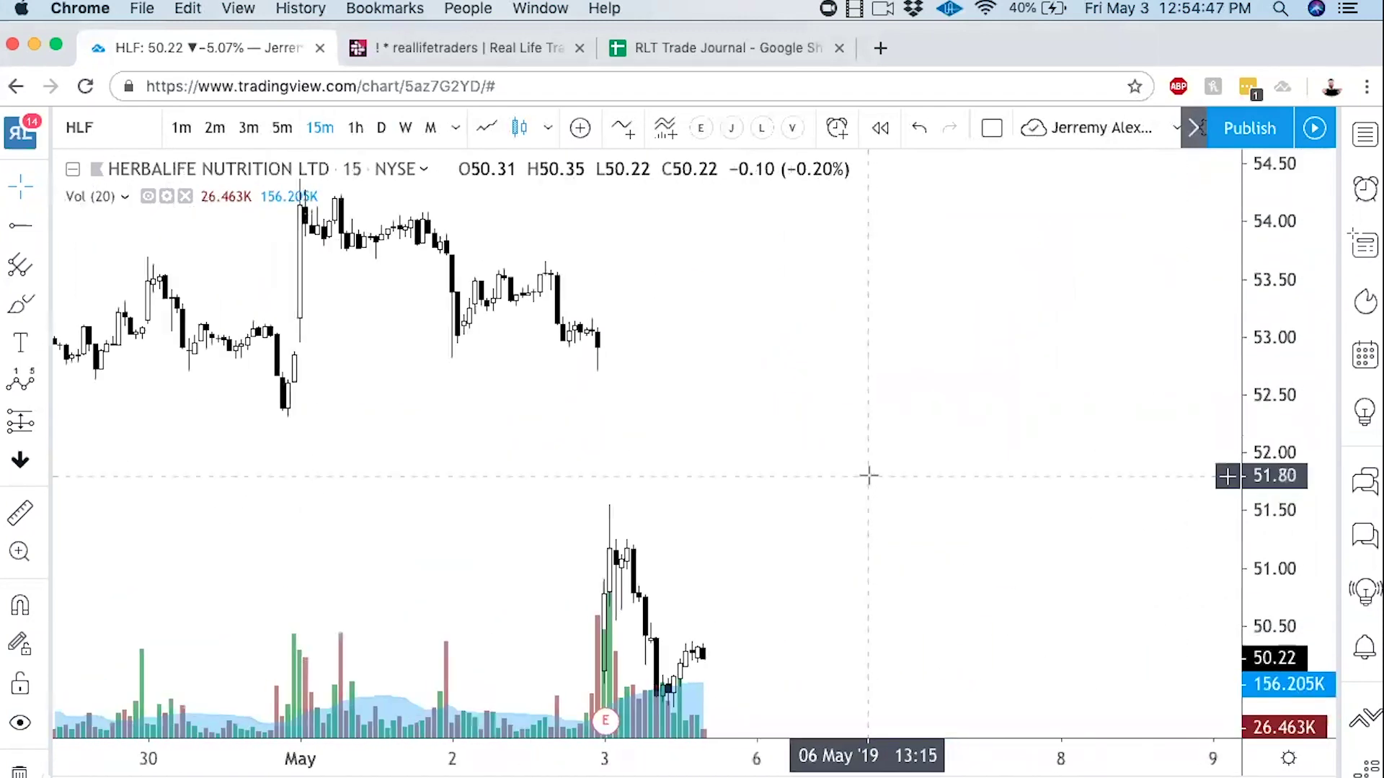
Step: Page the HLF 15-minute chart back from mid-April to early March
left_click_drag(868, 473, 955, 413)
scroll(955, 413, "left", 5)
scroll(958, 411, "down", 3)
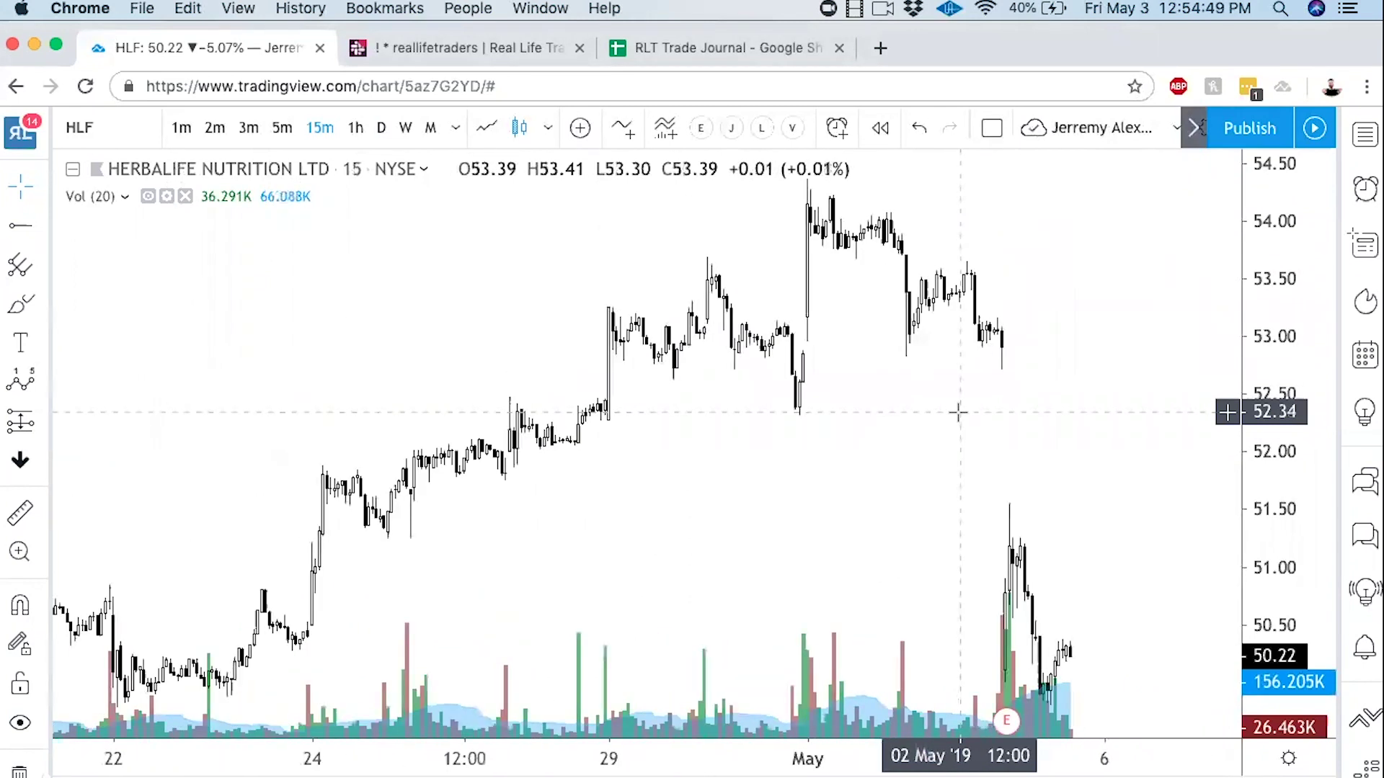
left_click_drag(865, 458, 1103, 272)
left_click_drag(603, 413, 1045, 407)
left_click_drag(729, 374, 1038, 370)
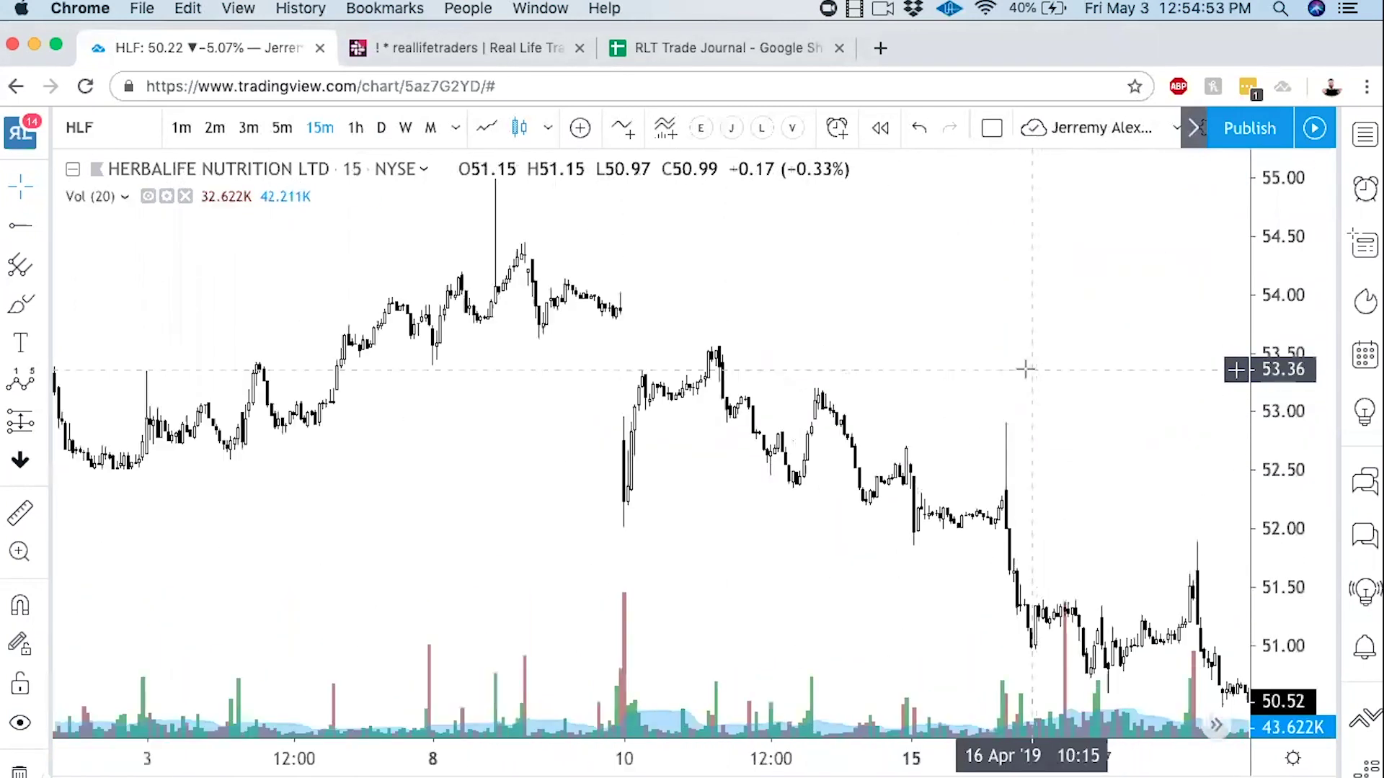
left_click_drag(772, 315, 942, 330)
left_click_drag(856, 340, 1106, 397)
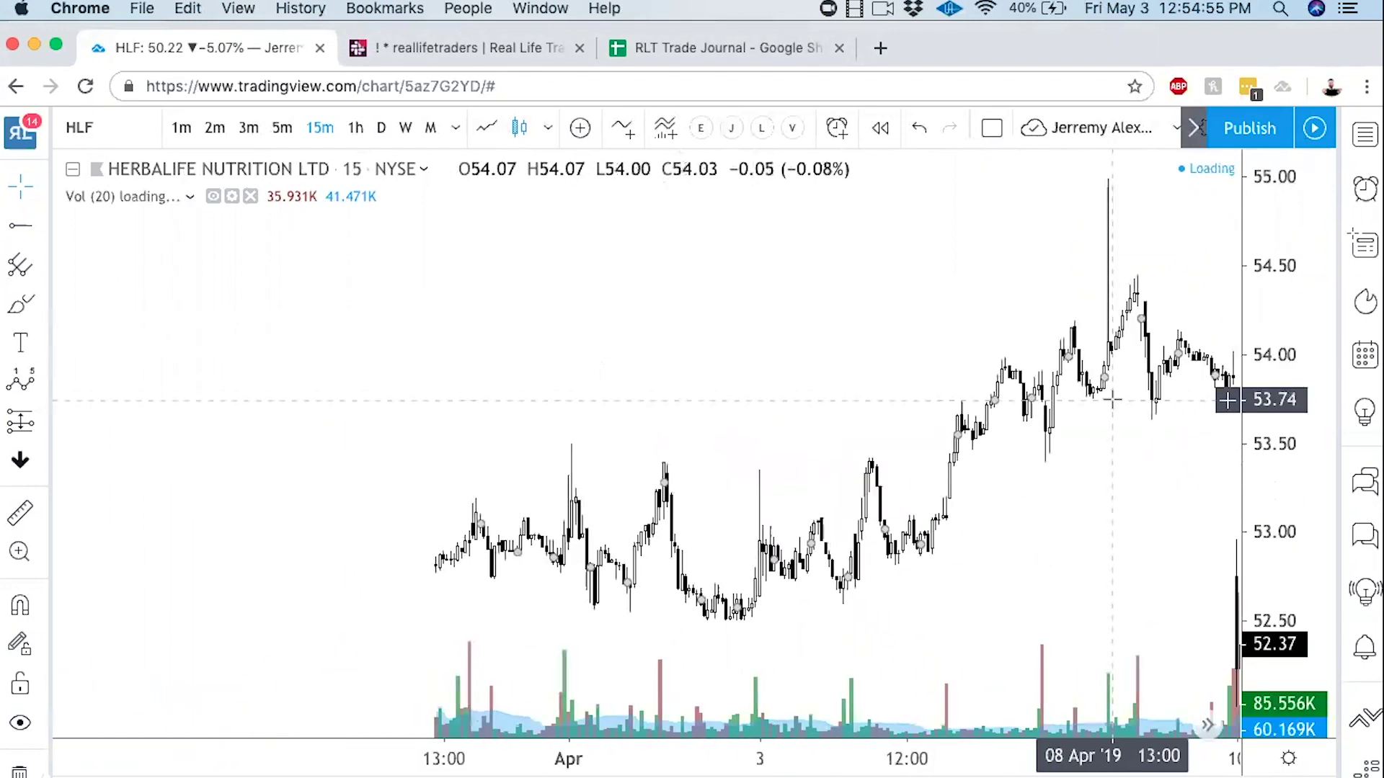
left_click_drag(602, 271, 1050, 271)
left_click_drag(680, 302, 1143, 300)
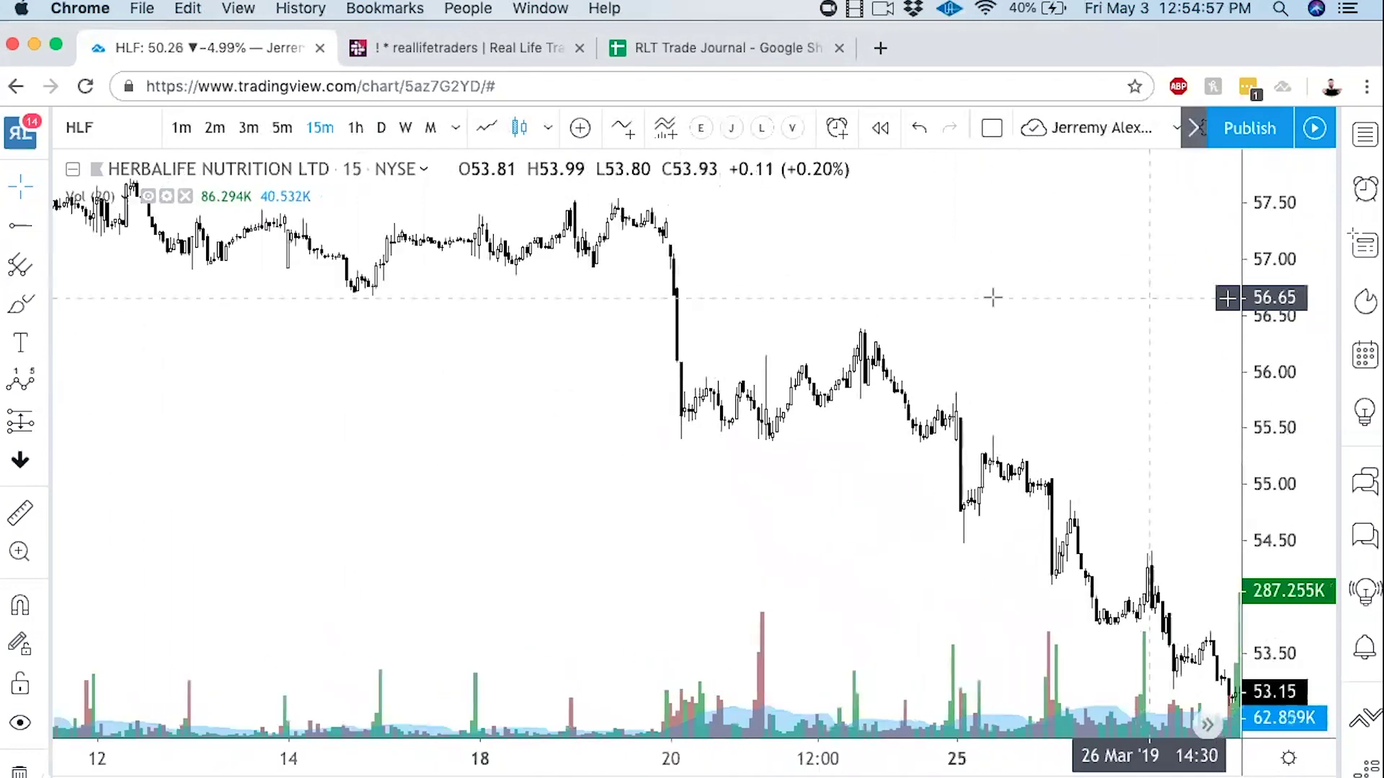
left_click_drag(810, 287, 1079, 288)
left_click_drag(983, 284, 1248, 297)
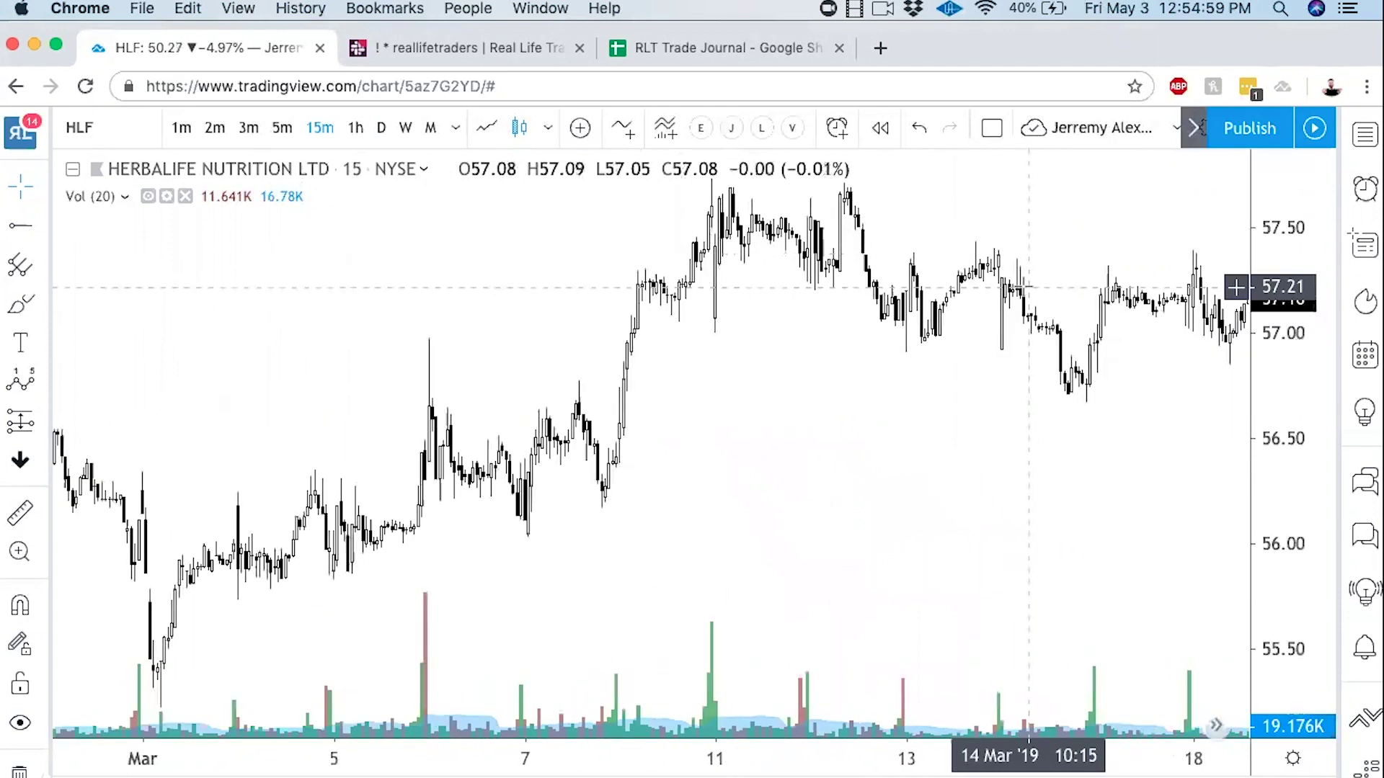
Step: Keep paging back through February and January to late December 2018 bars
left_click_drag(537, 300, 927, 300)
left_click_drag(547, 303, 936, 303)
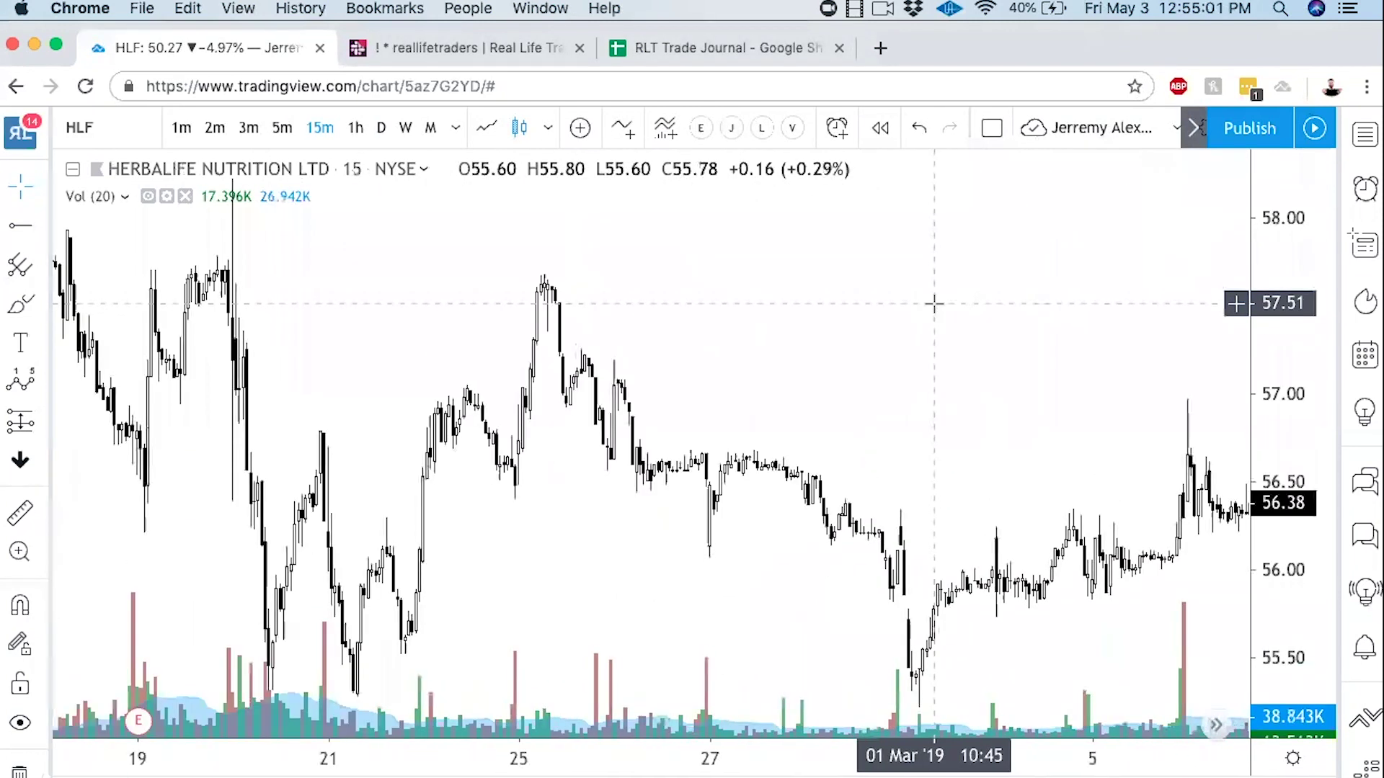
left_click_drag(609, 323, 966, 321)
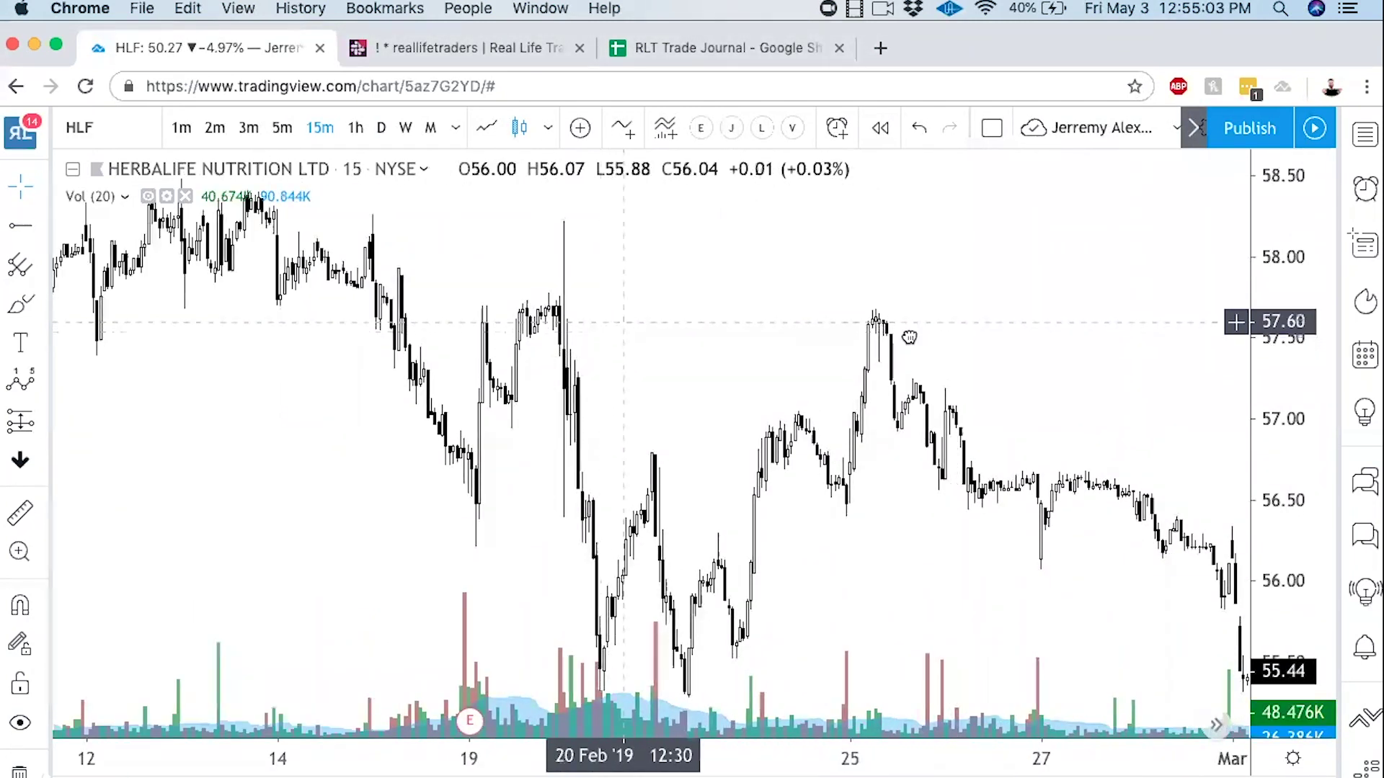
left_click_drag(605, 322, 1047, 355)
left_click_drag(541, 356, 982, 358)
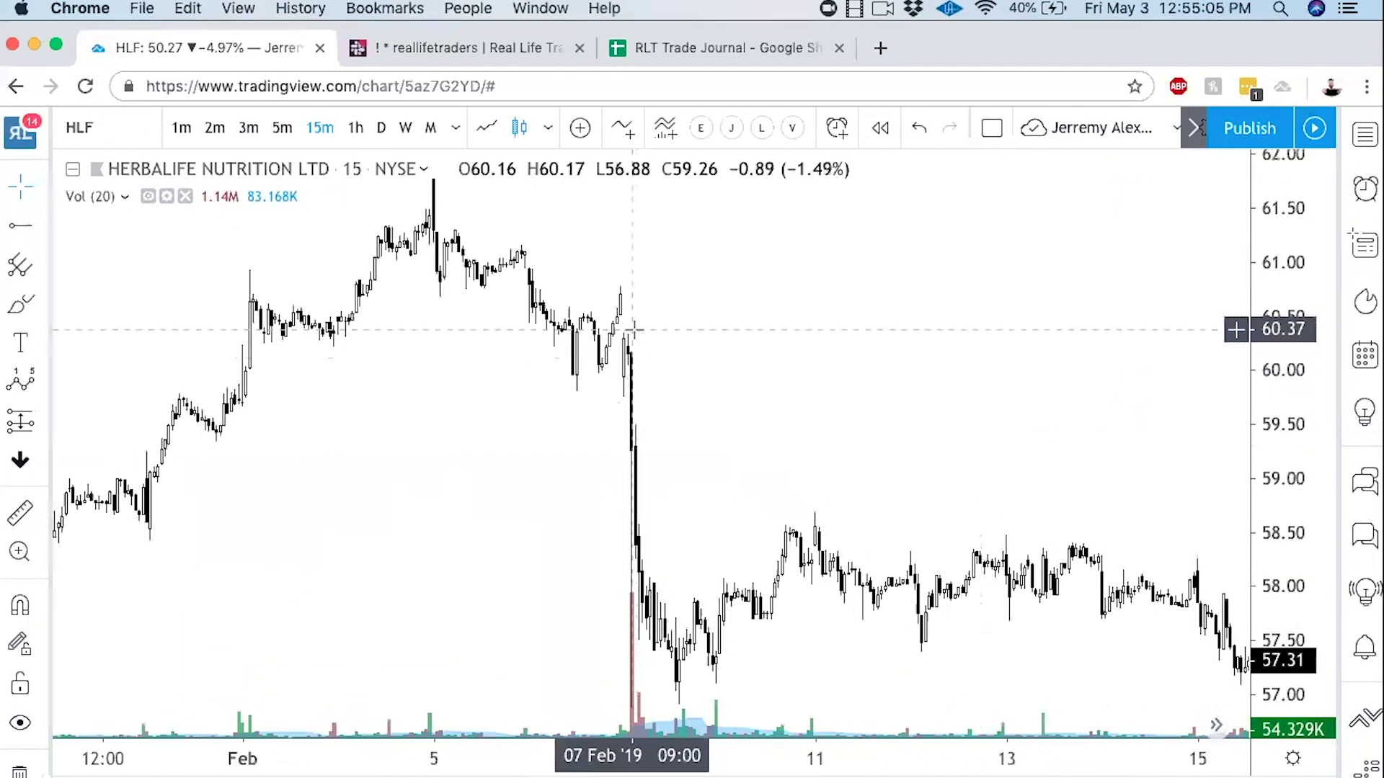
left_click_drag(635, 322, 1056, 338)
left_click_drag(541, 303, 1021, 334)
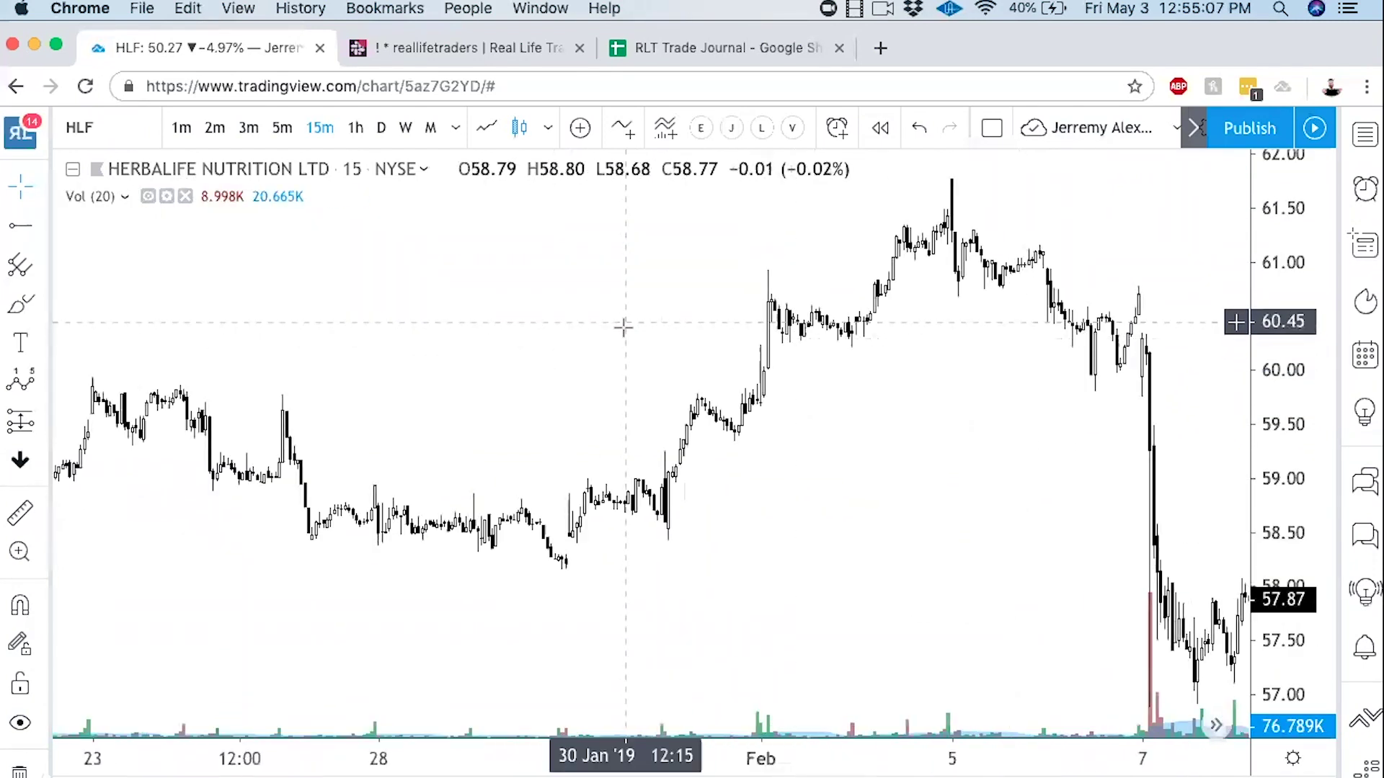
left_click_drag(603, 324, 1038, 331)
left_click_drag(519, 303, 1004, 321)
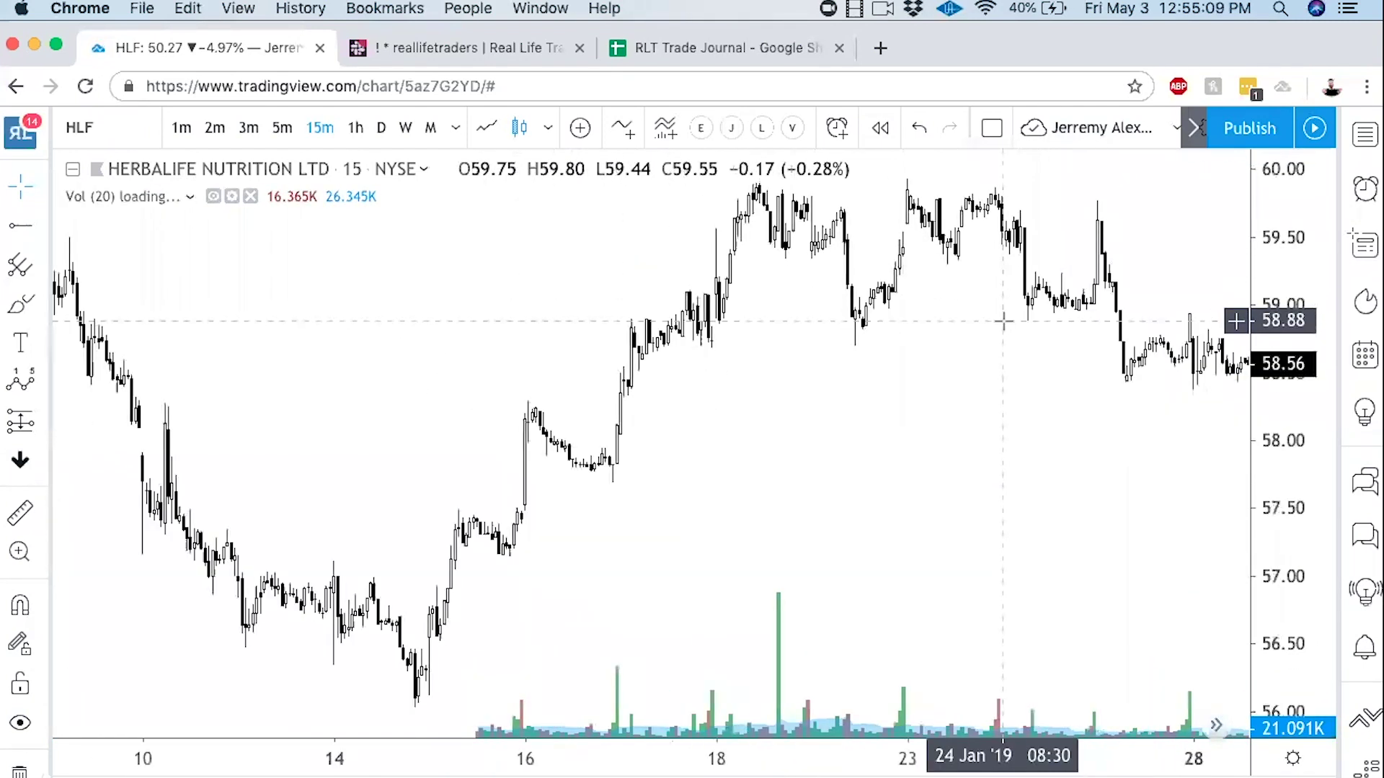
left_click_drag(567, 322, 942, 306)
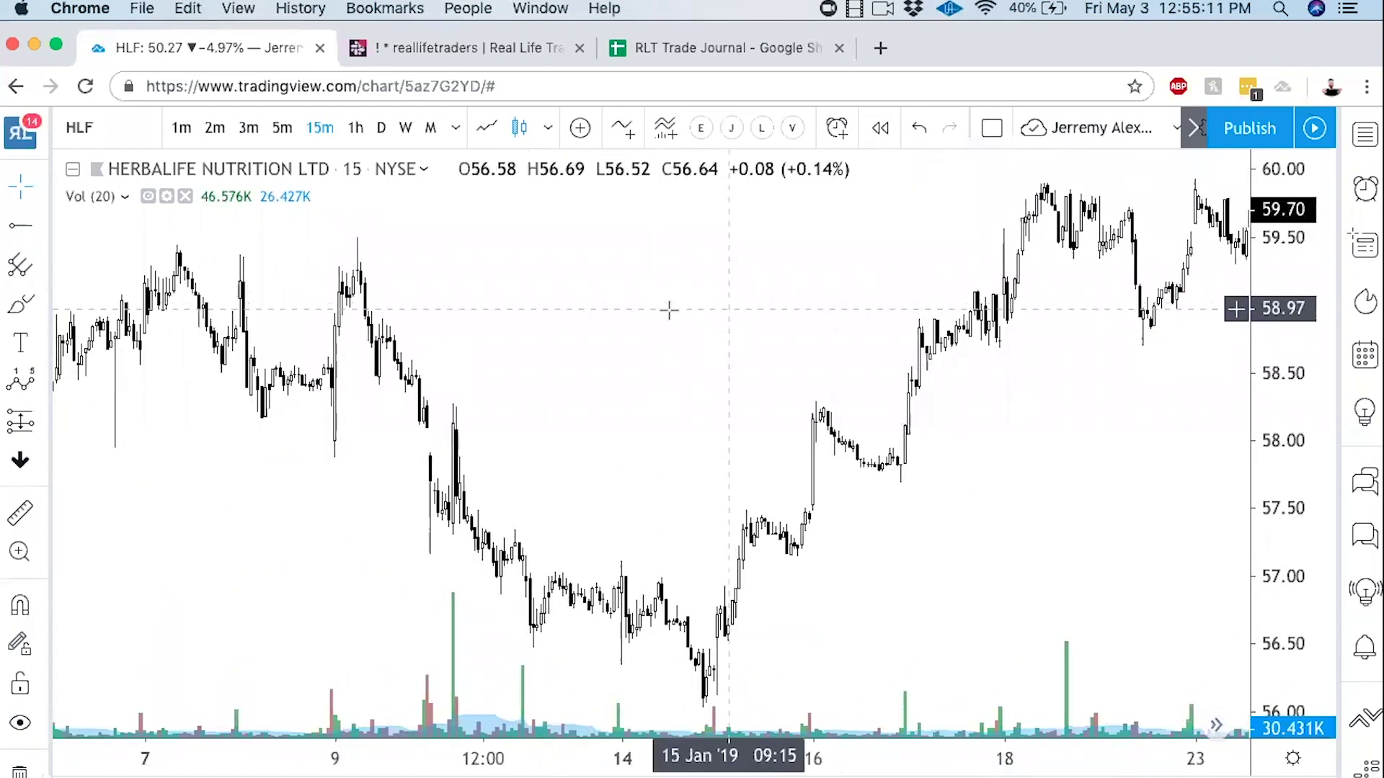
left_click_drag(667, 310, 1007, 313)
left_click_drag(649, 310, 1093, 310)
left_click(132, 134)
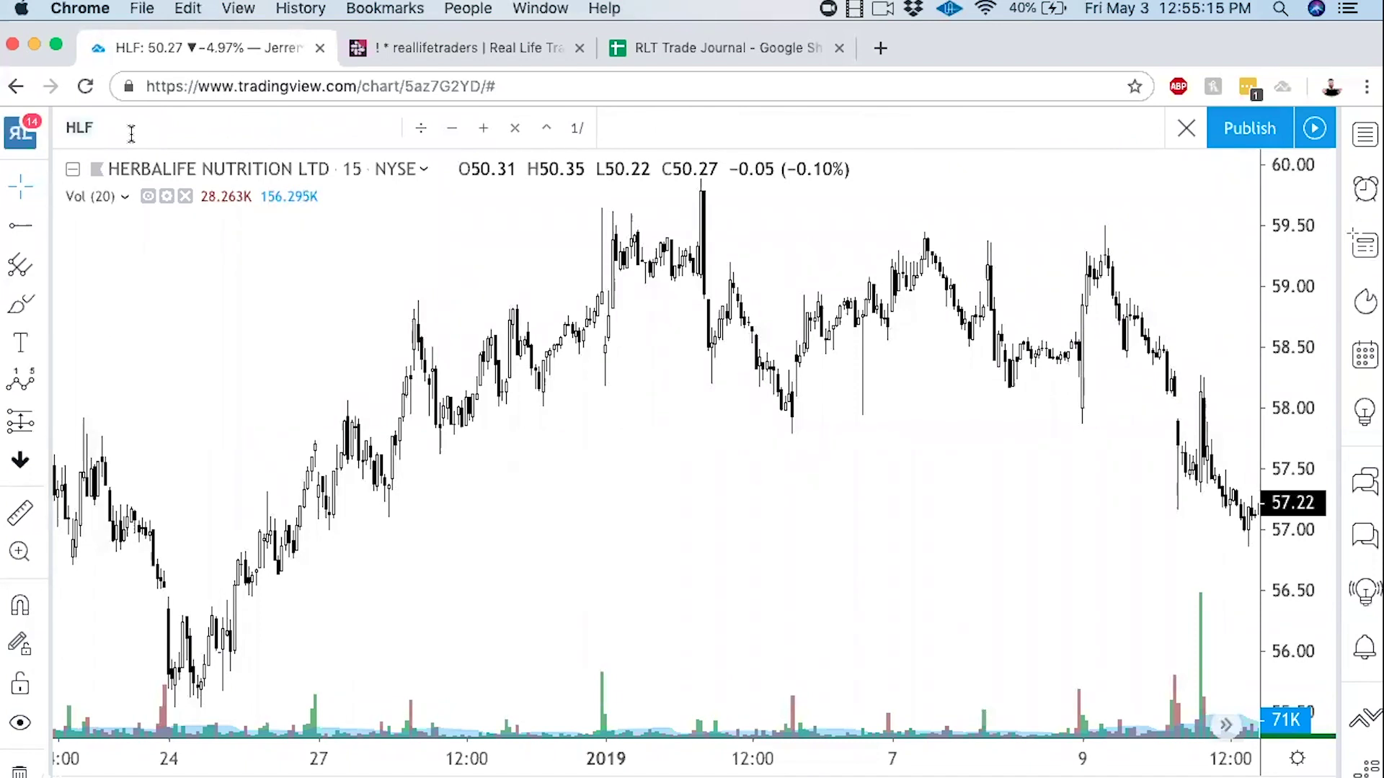
Step: Load GOOGL at its latest bars and rescale prices to show both sides of the gap
type("GOOGL")
key("Return")
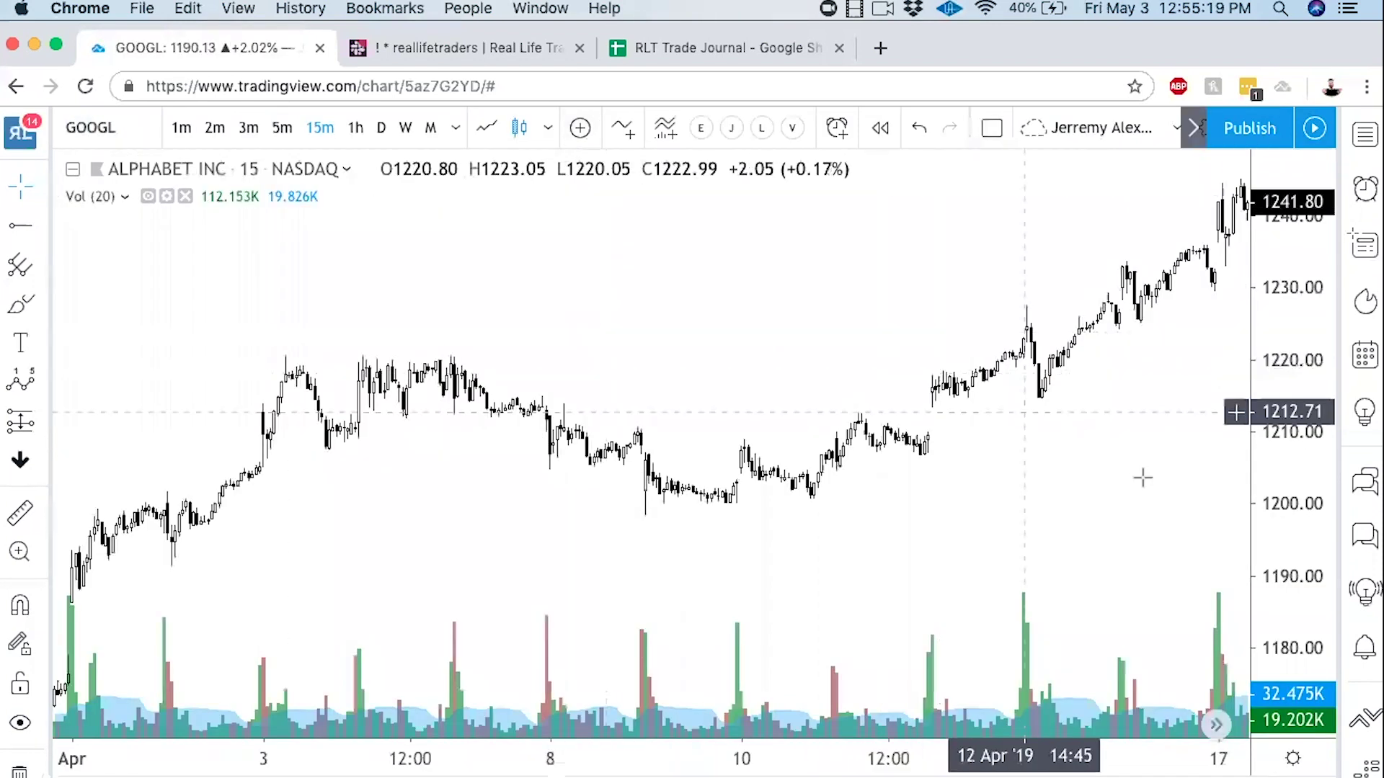
left_click(1216, 726)
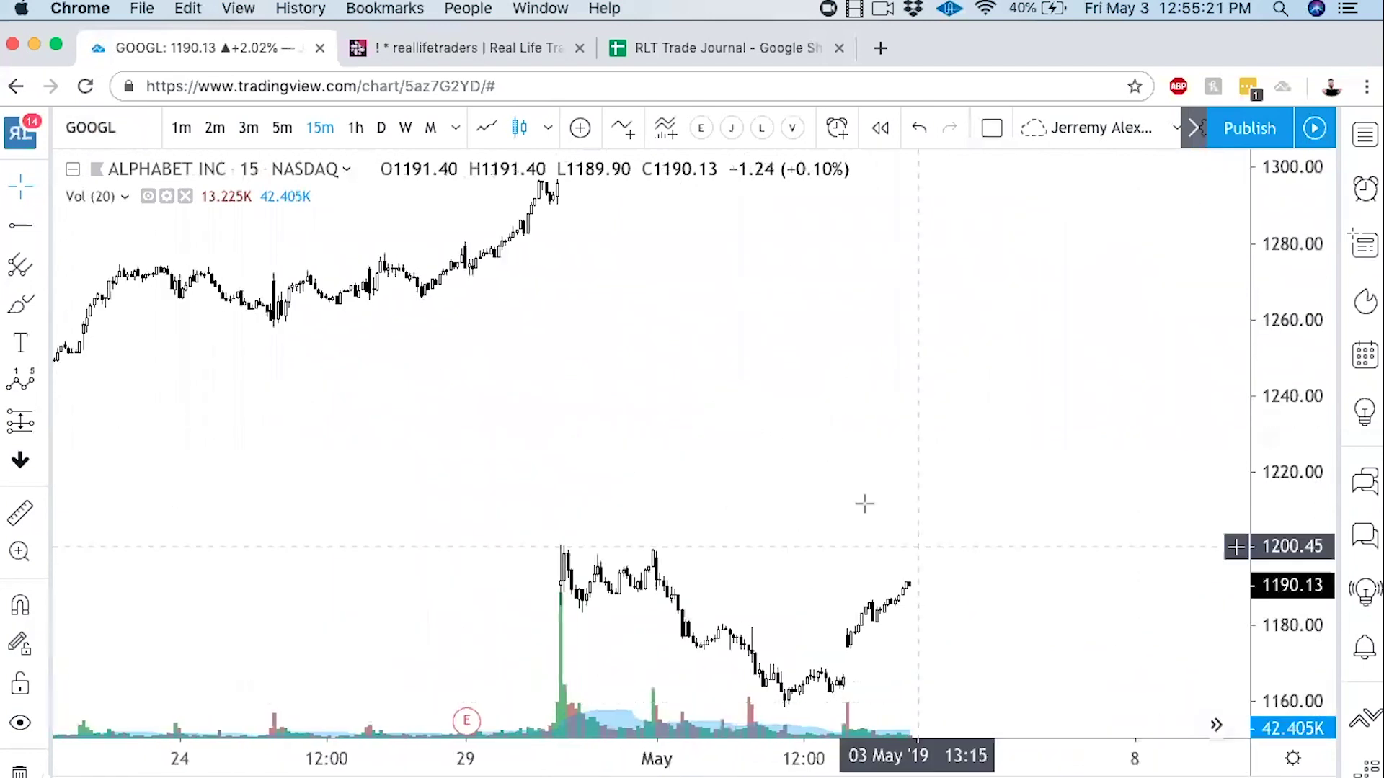
left_click_drag(1017, 528, 1142, 587)
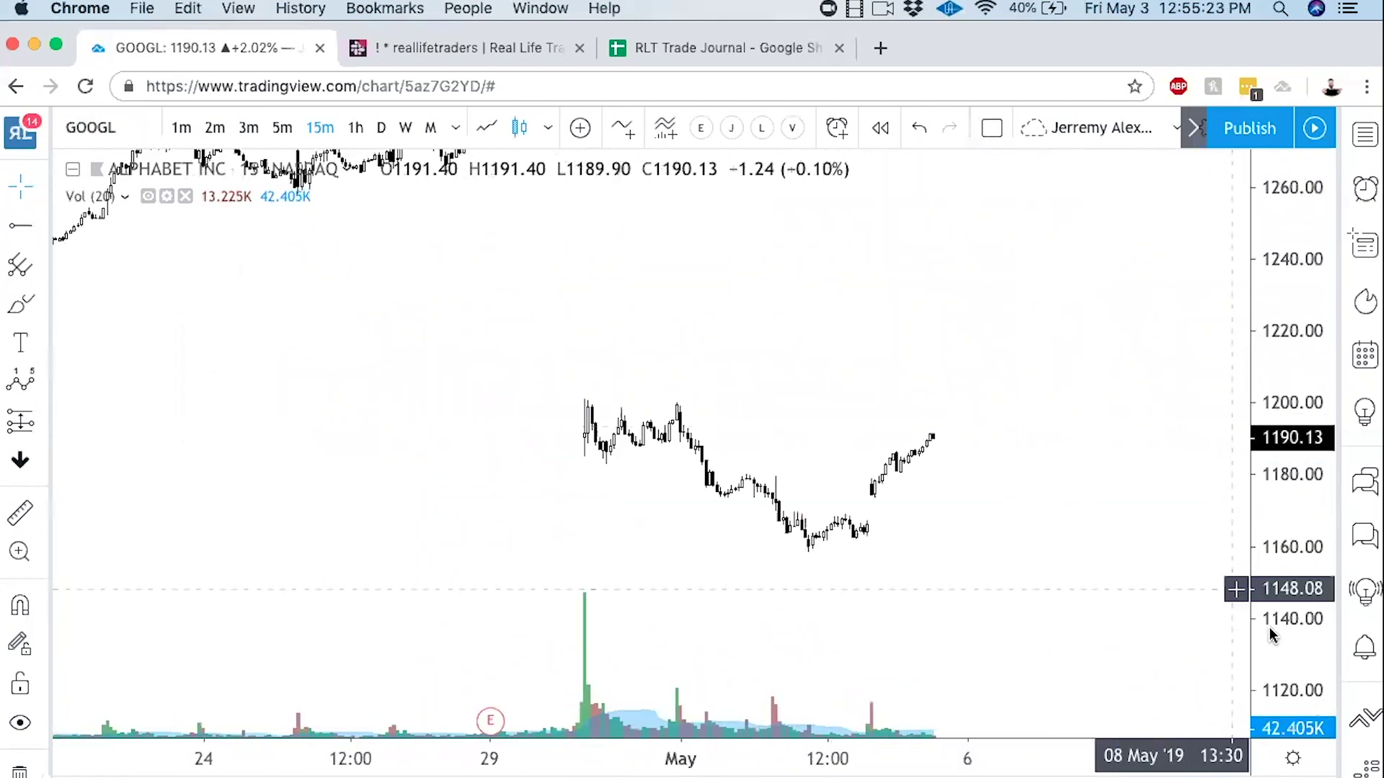
left_click_drag(1281, 545, 1276, 494)
left_click_drag(1045, 524, 1031, 553)
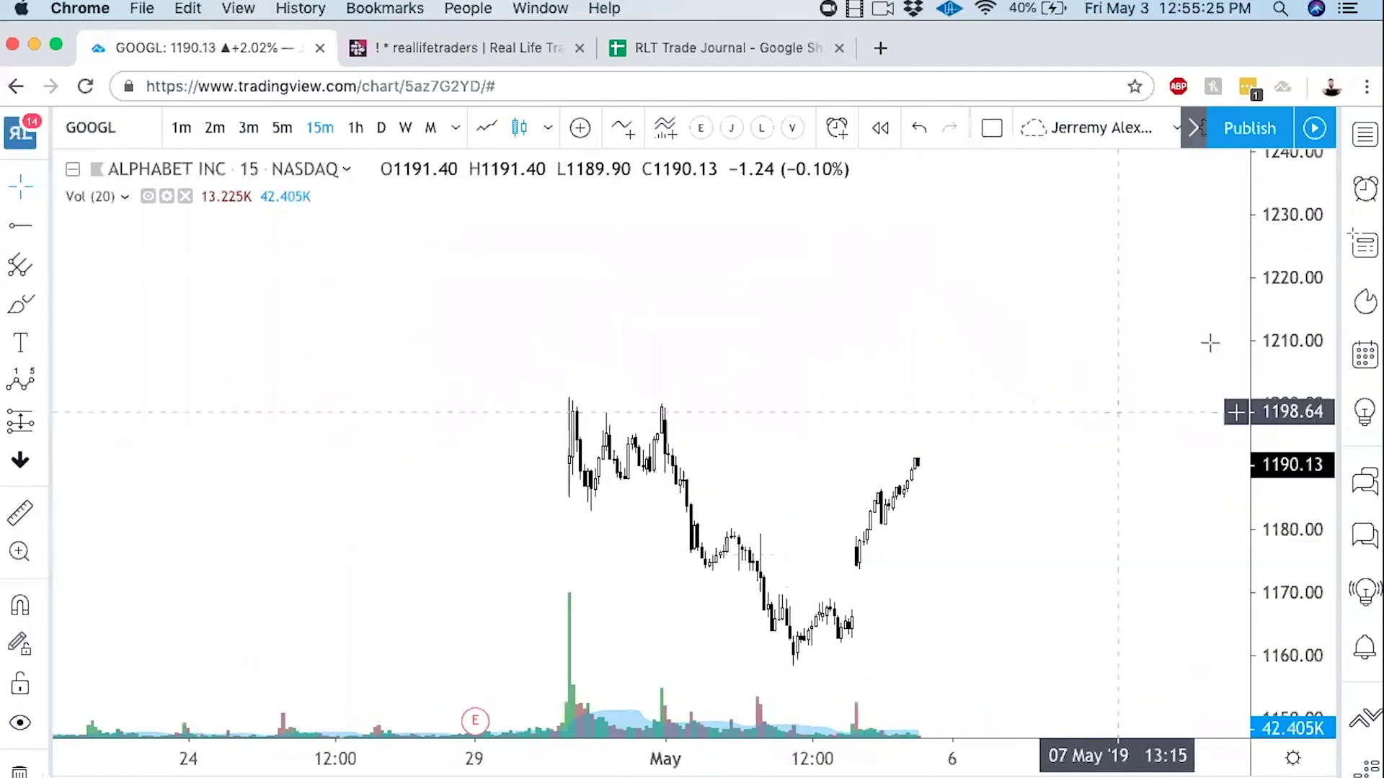
left_click_drag(1274, 514, 1274, 548)
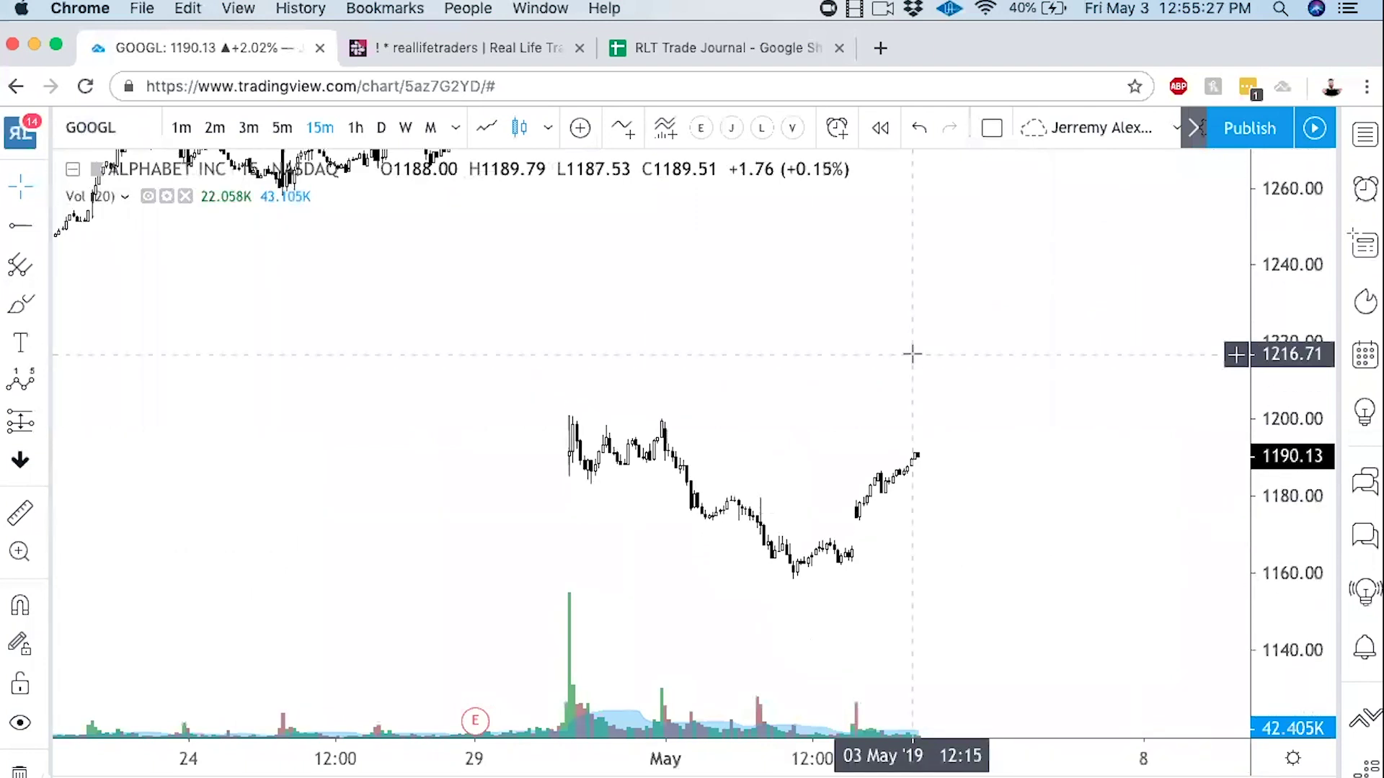
left_click_drag(911, 355, 923, 465)
left_click_drag(1290, 372, 1287, 569)
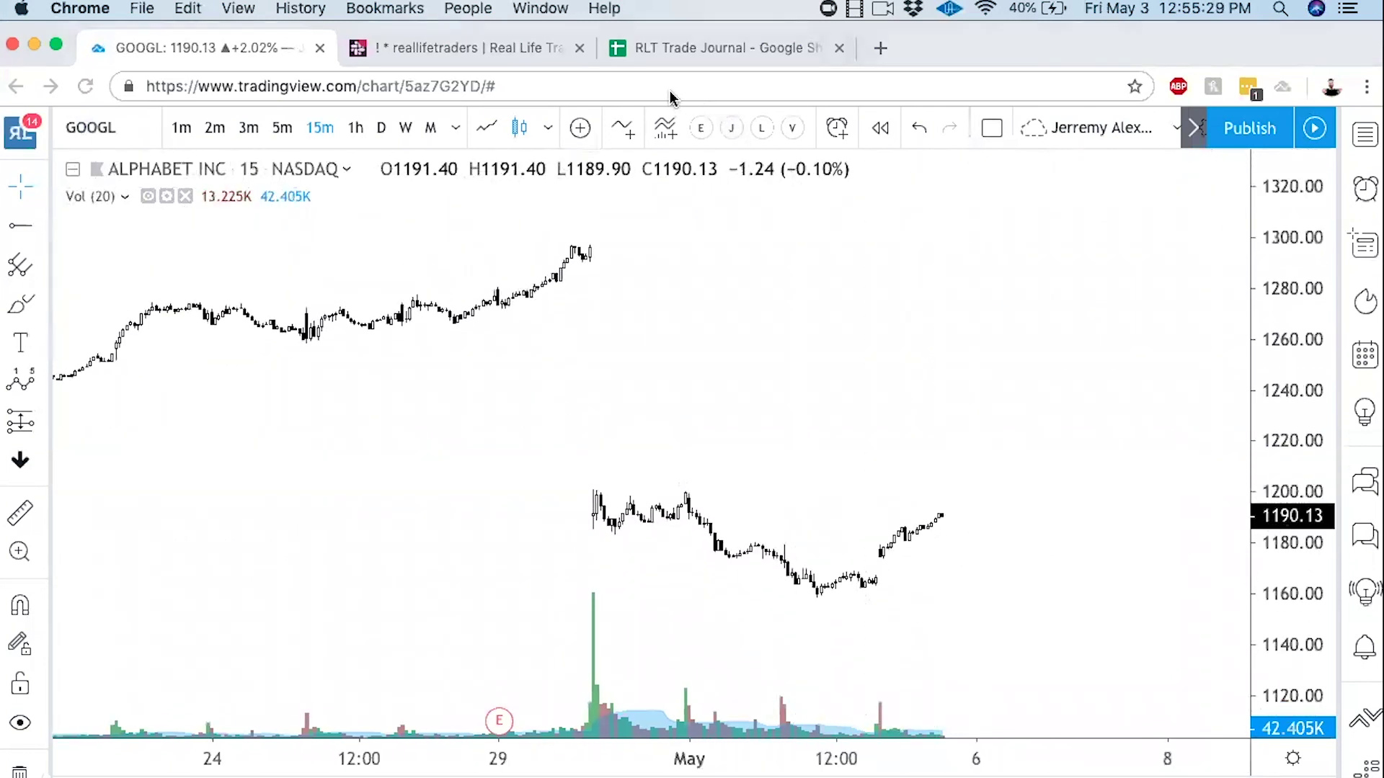
Step: Sketch red arrows at the gap down and blue strokes for a breakout above 1200
mouse_move(472, 397)
left_mouse_down()
mouse_move(568, 389)
mouse_move(516, 423)
left_mouse_up()
mouse_move(597, 255)
left_mouse_down()
mouse_move(651, 405)
mouse_move(610, 467)
mouse_move(735, 533)
mouse_move(809, 598)
left_mouse_up()
left_click_drag(943, 648, 895, 581)
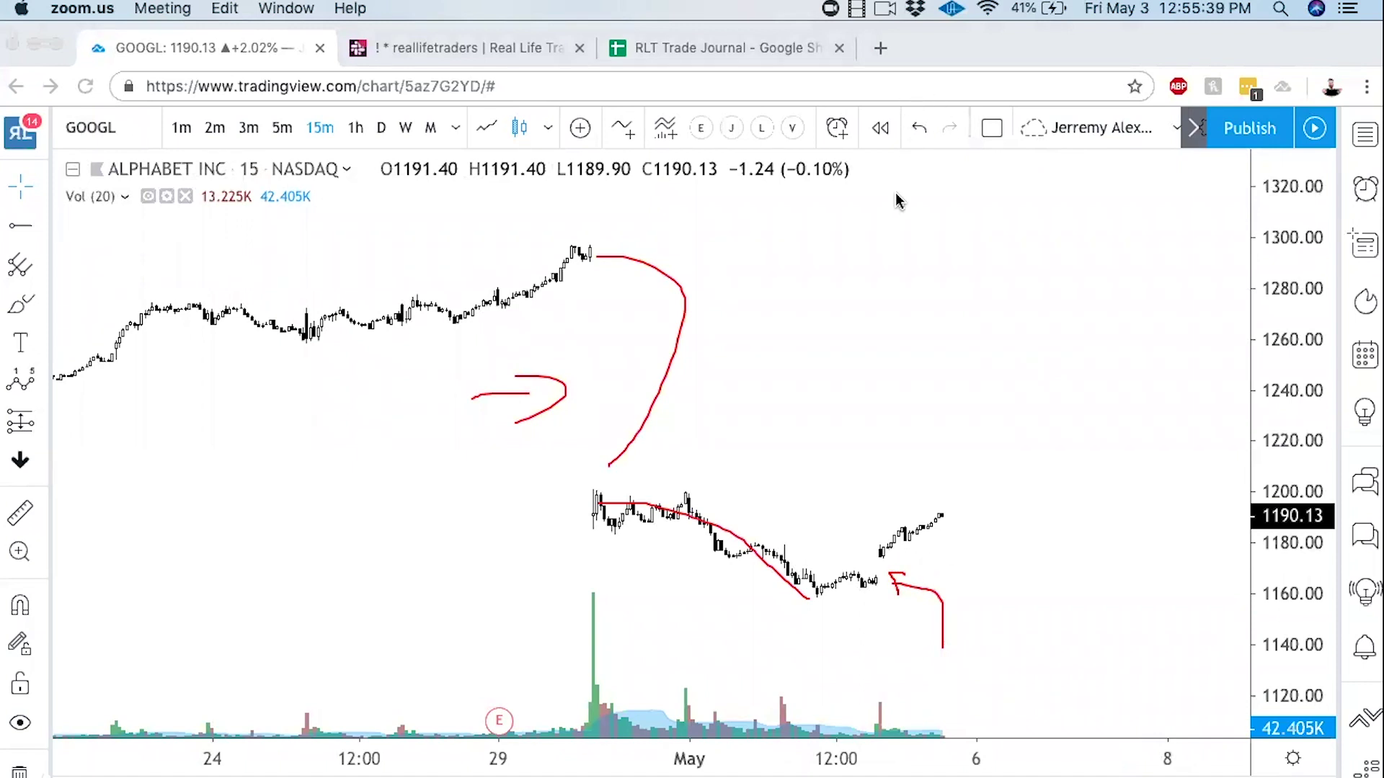
mouse_move(921, 440)
left_mouse_down()
mouse_move(996, 439)
mouse_move(940, 444)
mouse_move(989, 368)
mouse_move(1043, 398)
mouse_move(1188, 260)
mouse_move(1190, 291)
left_mouse_up()
left_click_drag(573, 476, 959, 476)
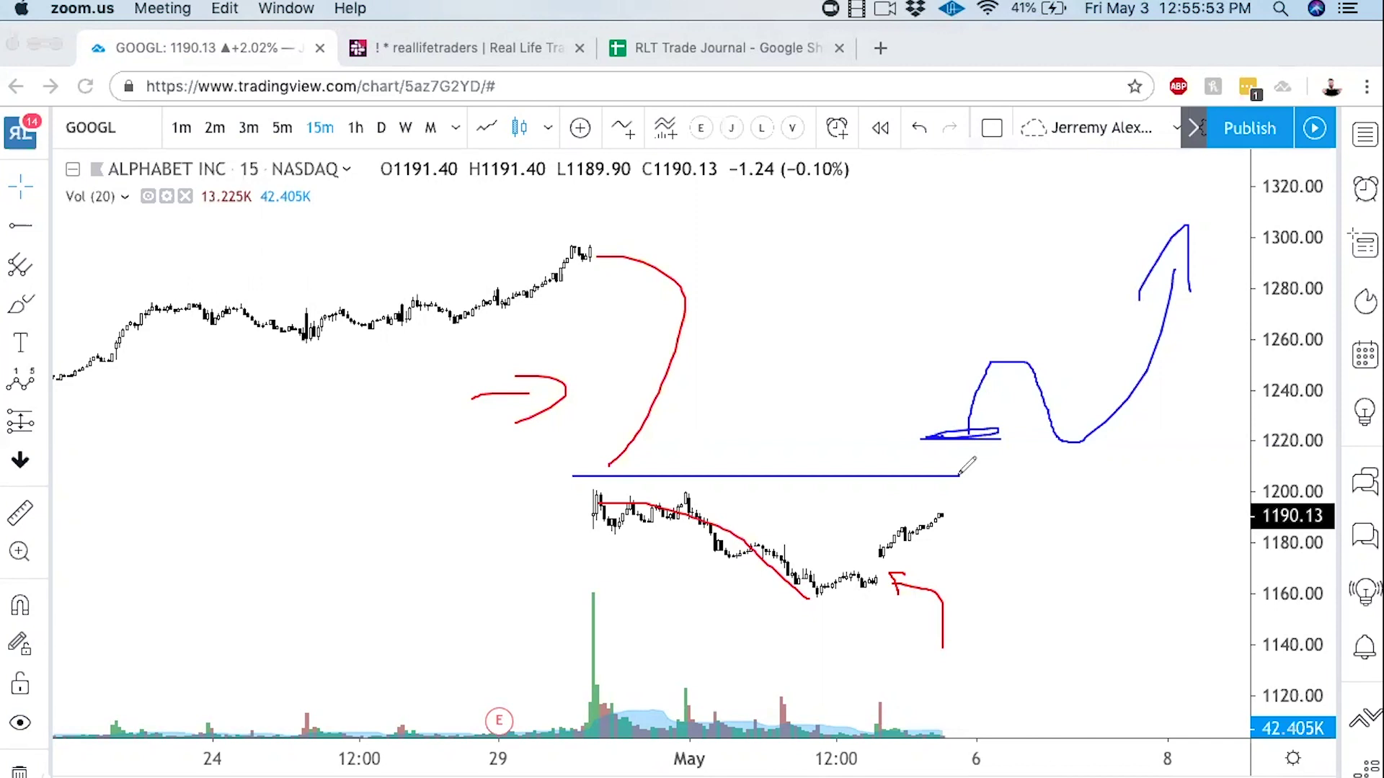
mouse_move(469, 465)
left_mouse_down()
mouse_move(428, 415)
mouse_move(339, 177)
mouse_move(365, 181)
left_mouse_up()
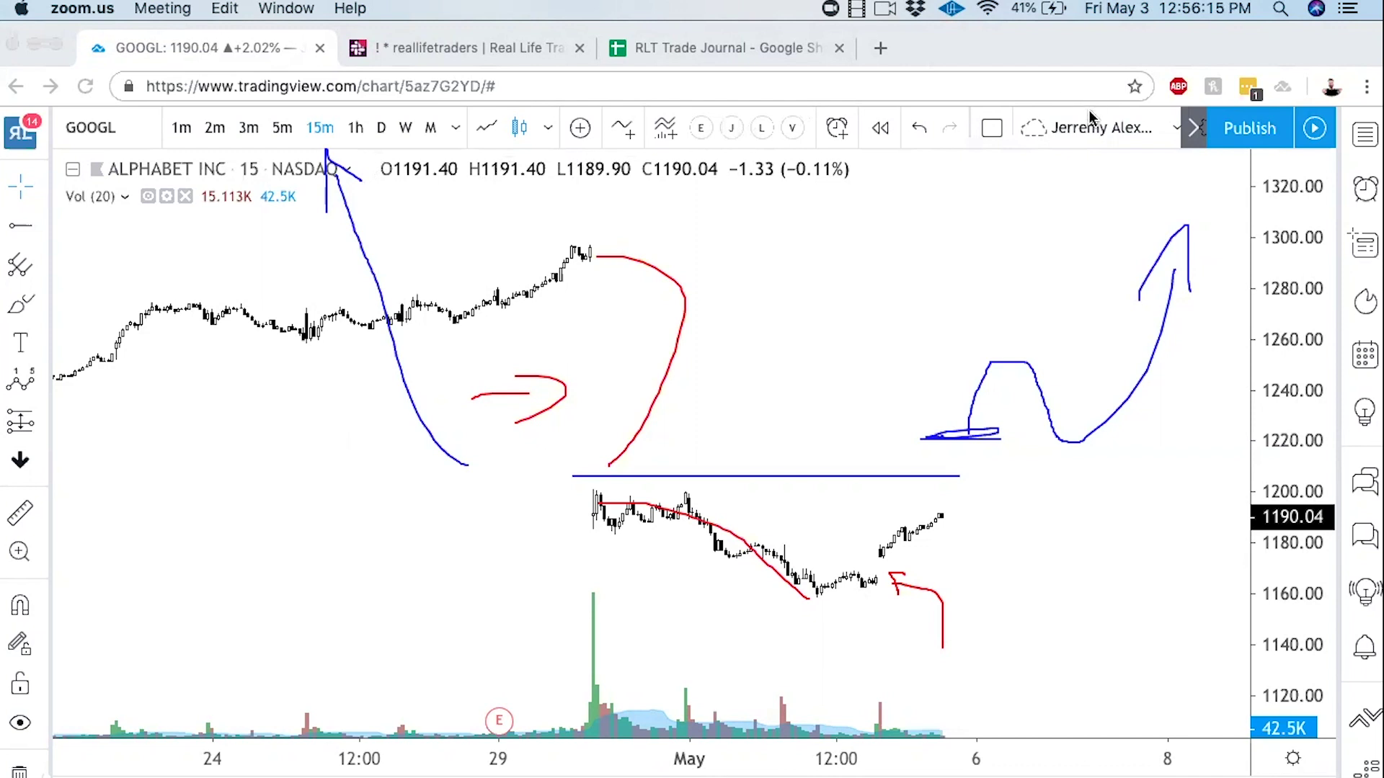
Step: Load TSLA and frame 18 March through 22 April around the early-April gaps
left_click(115, 136)
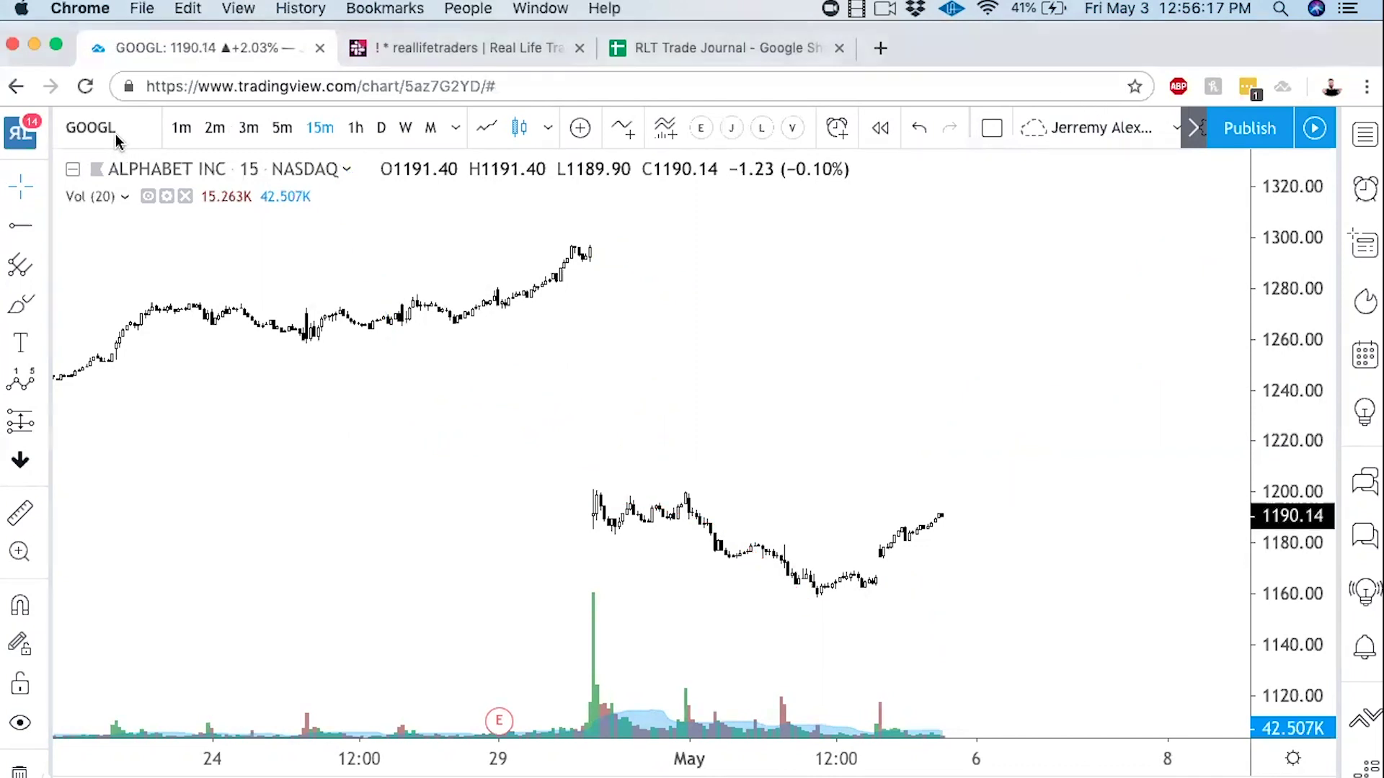
type("TSLA")
key("Return")
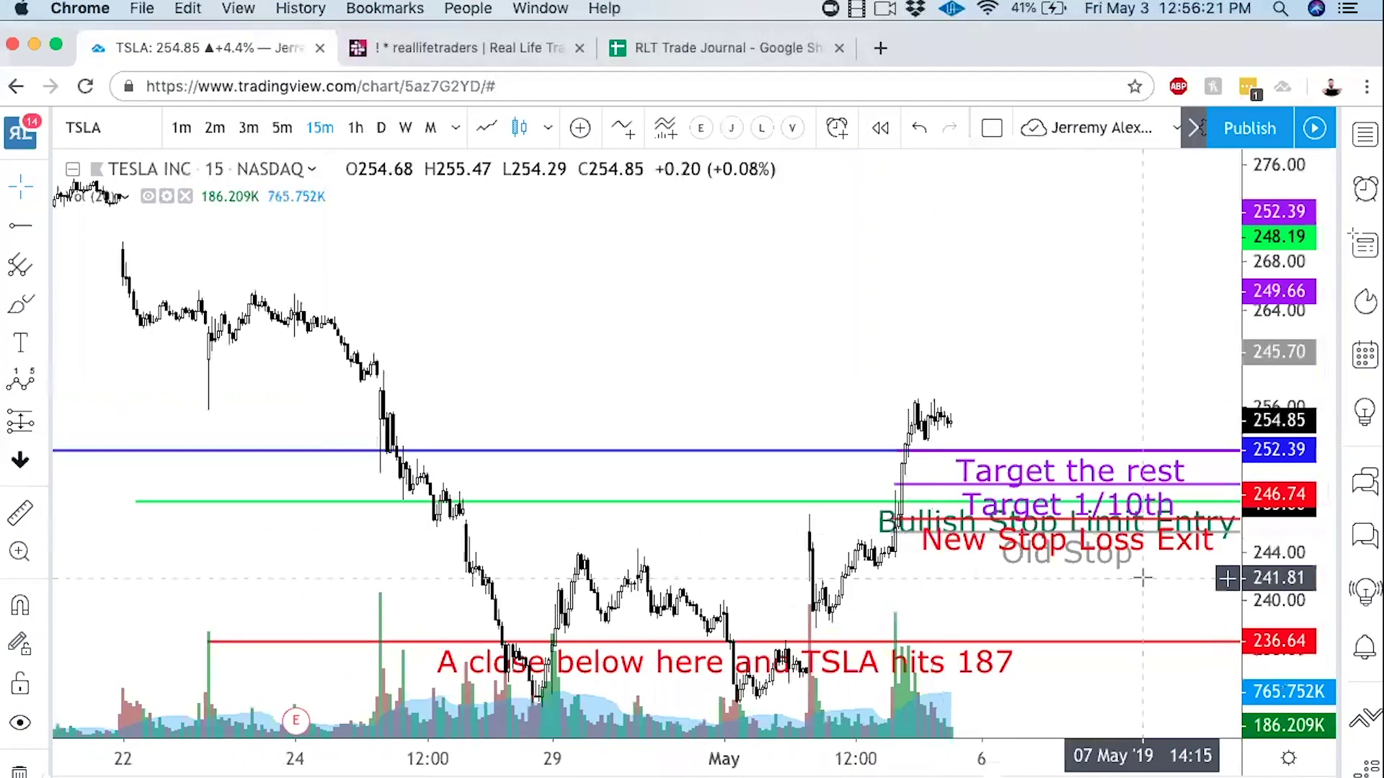
scroll(1143, 577, "down", 5)
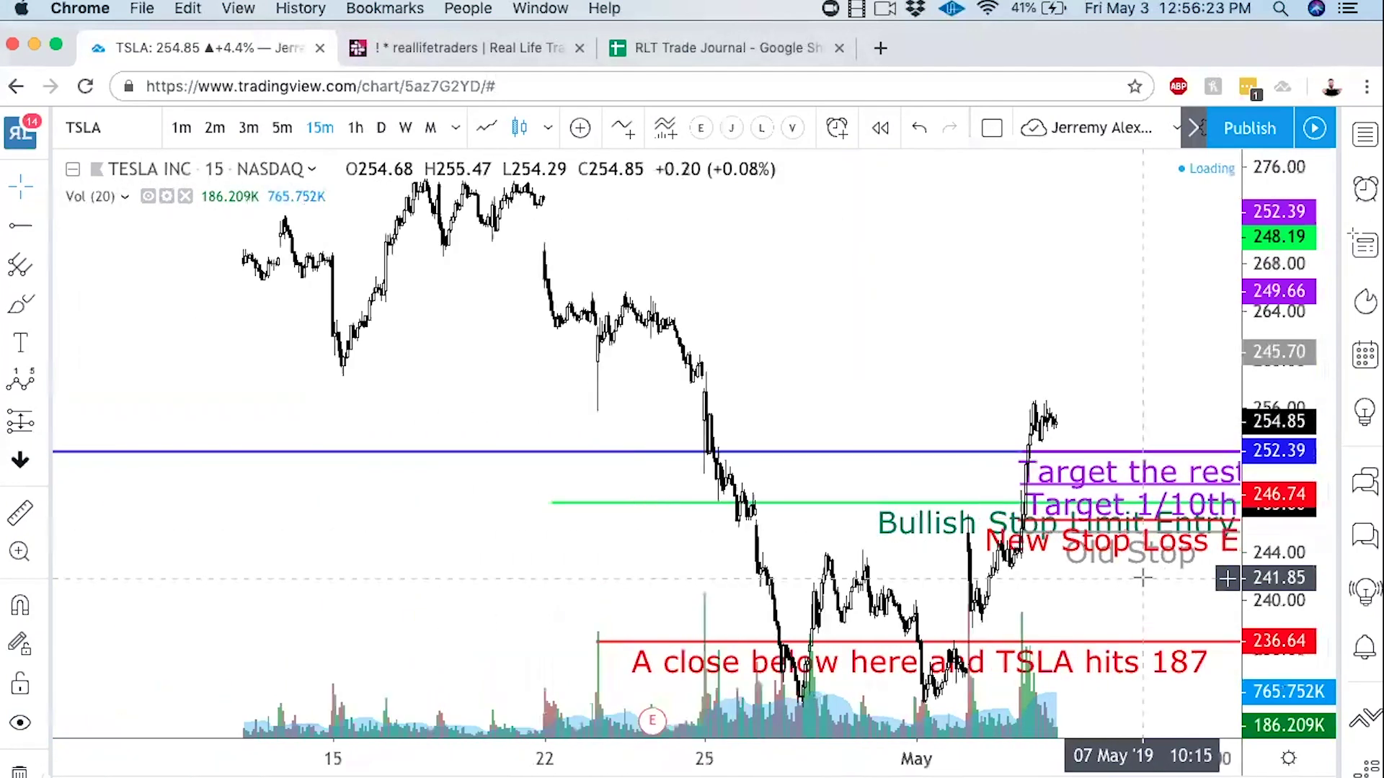
left_click_drag(713, 386, 1081, 408)
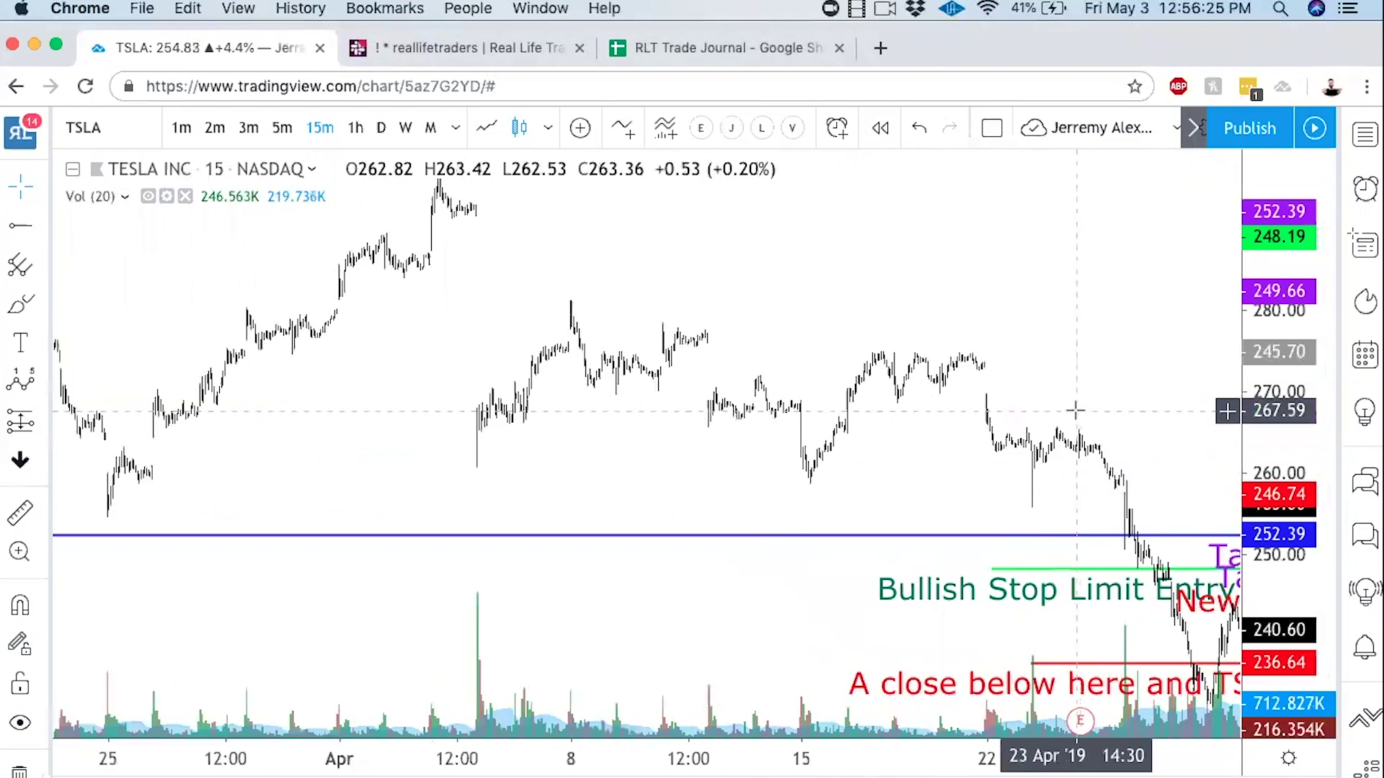
left_click_drag(728, 302, 915, 310)
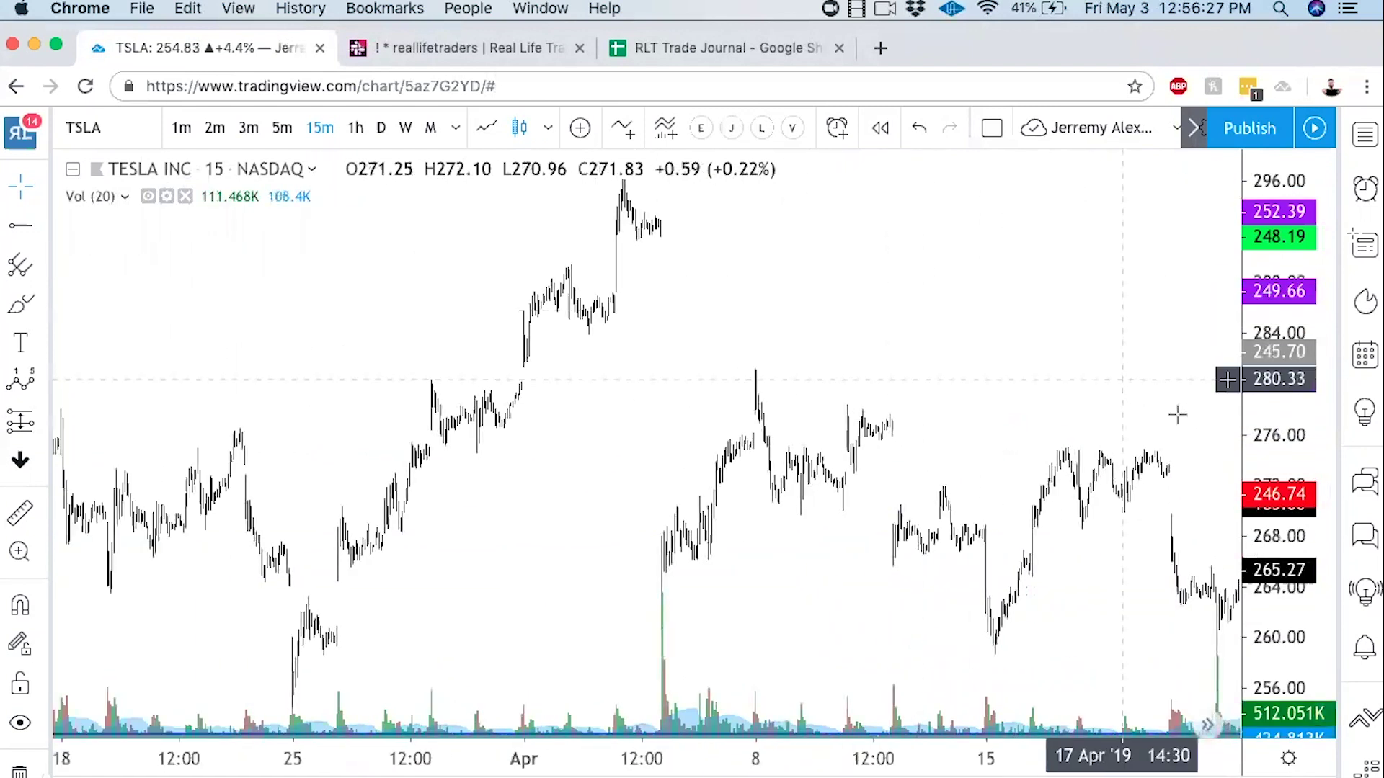
scroll(510, 334, "up", 2)
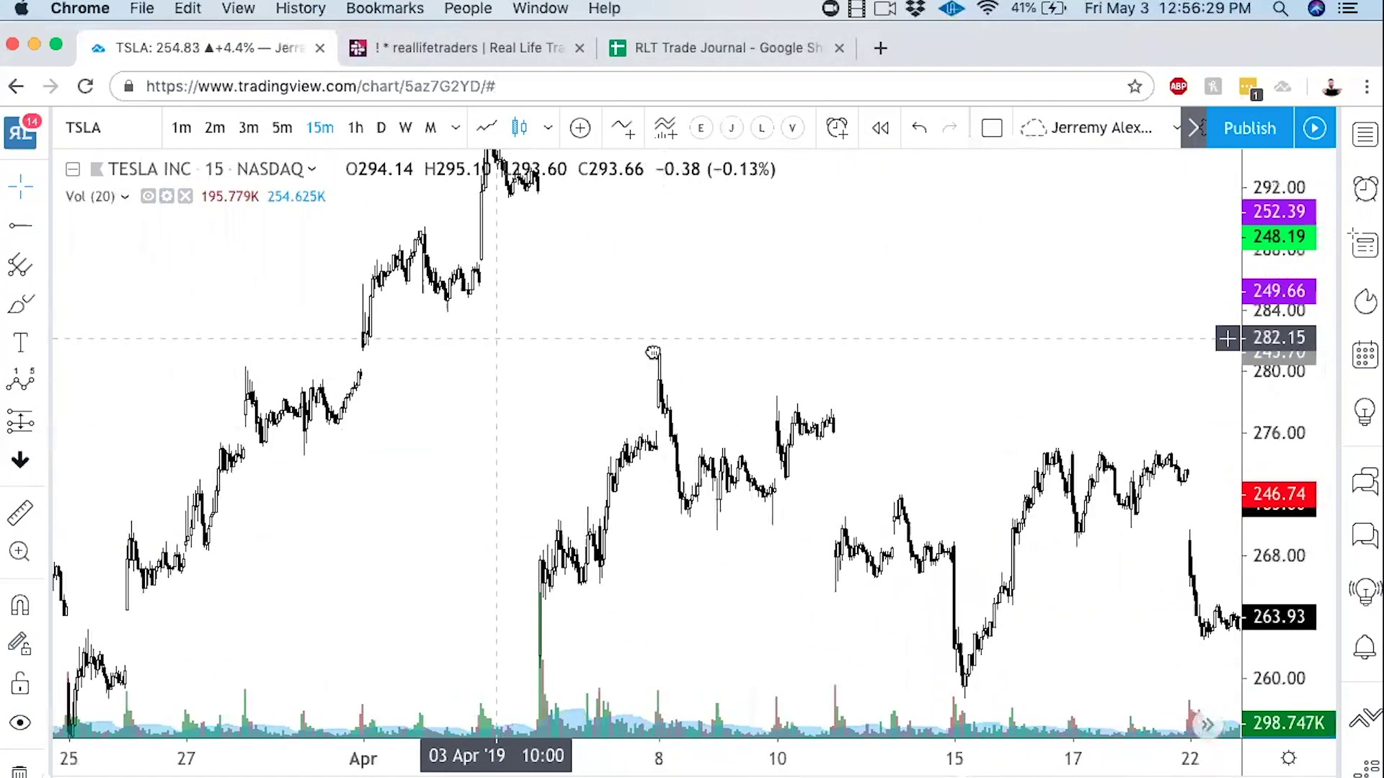
left_click_drag(510, 334, 679, 355)
scroll(753, 358, "up", 3)
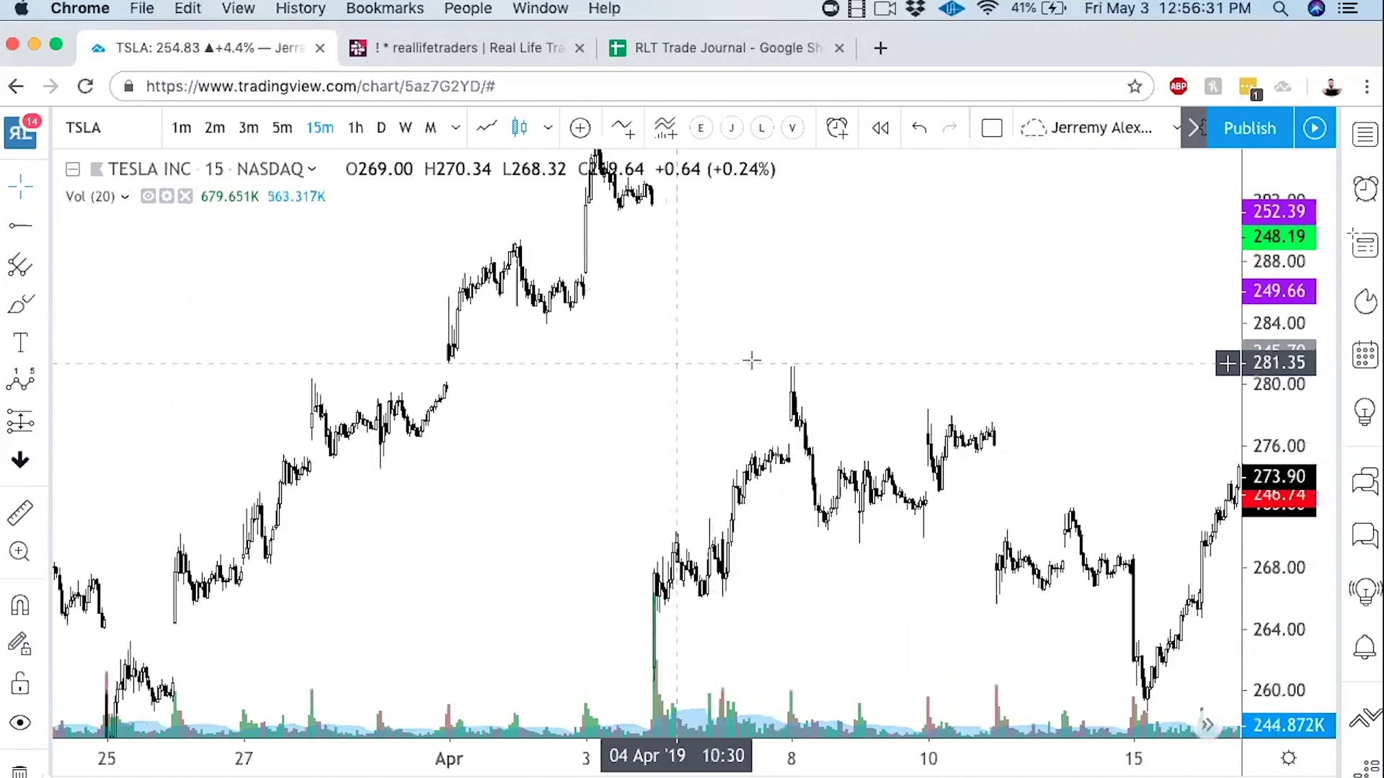
scroll(1146, 488, "down", 2)
left_click_drag(936, 325, 958, 322)
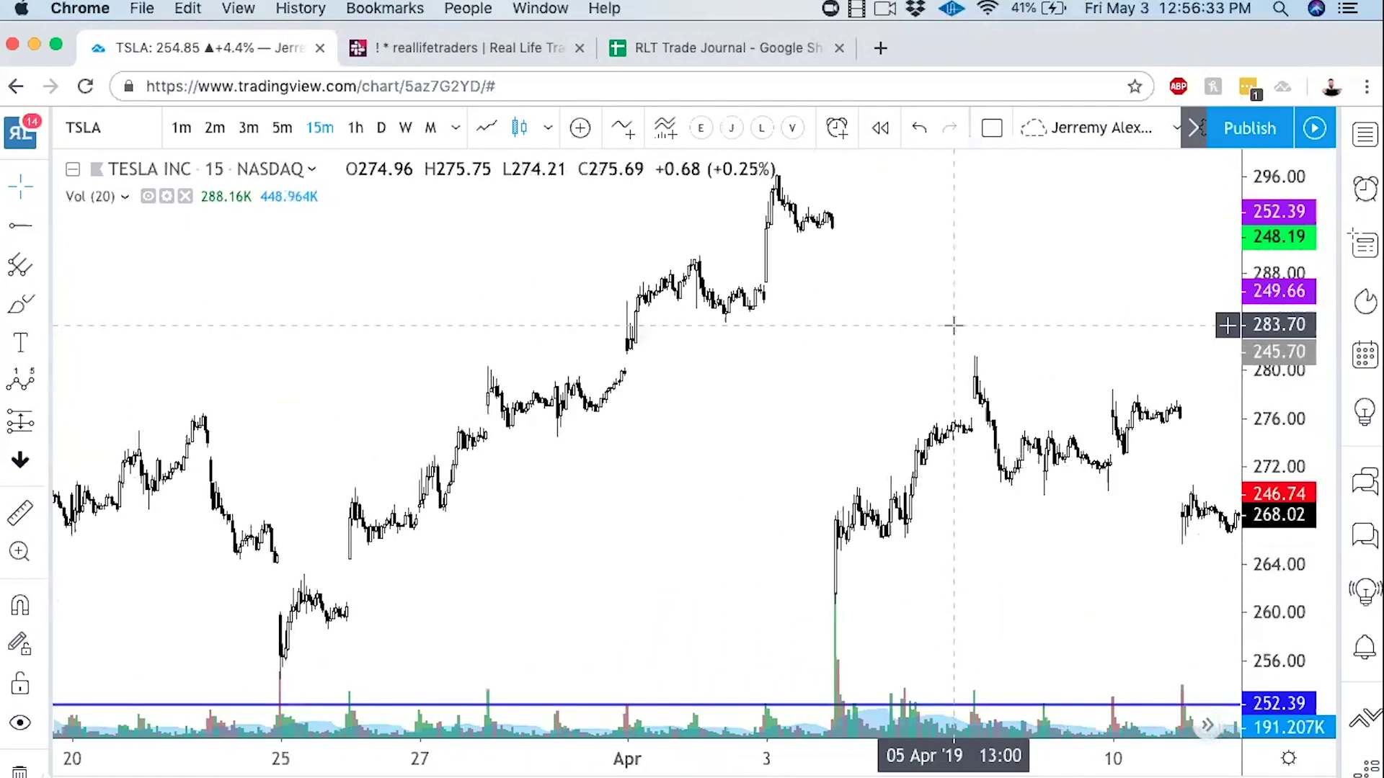
scroll(988, 331, "up", 2)
scroll(912, 310, "down", 2)
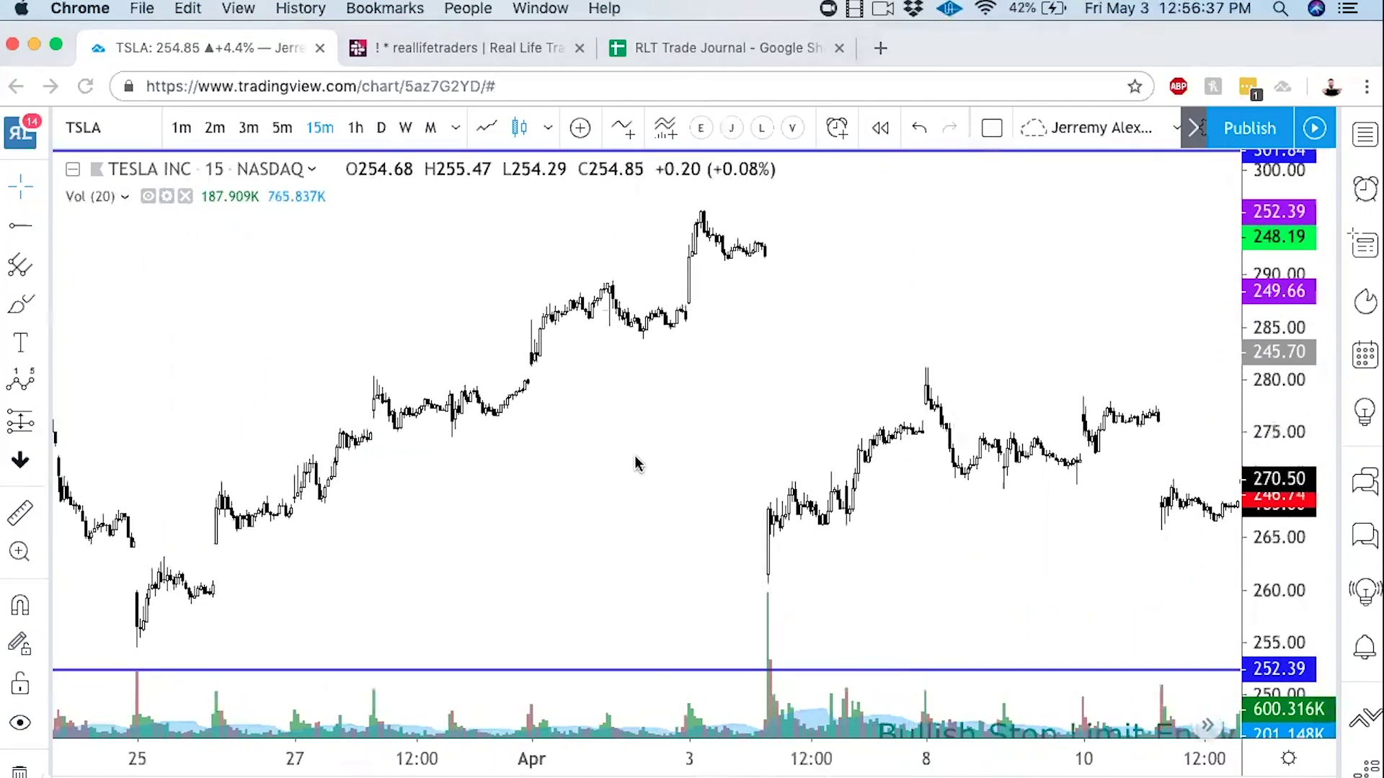
Step: Draw arrows at the April 1 and April 3 gap-ups and a red price-path curve
left_click_drag(634, 456, 546, 393)
left_click_drag(776, 371, 699, 312)
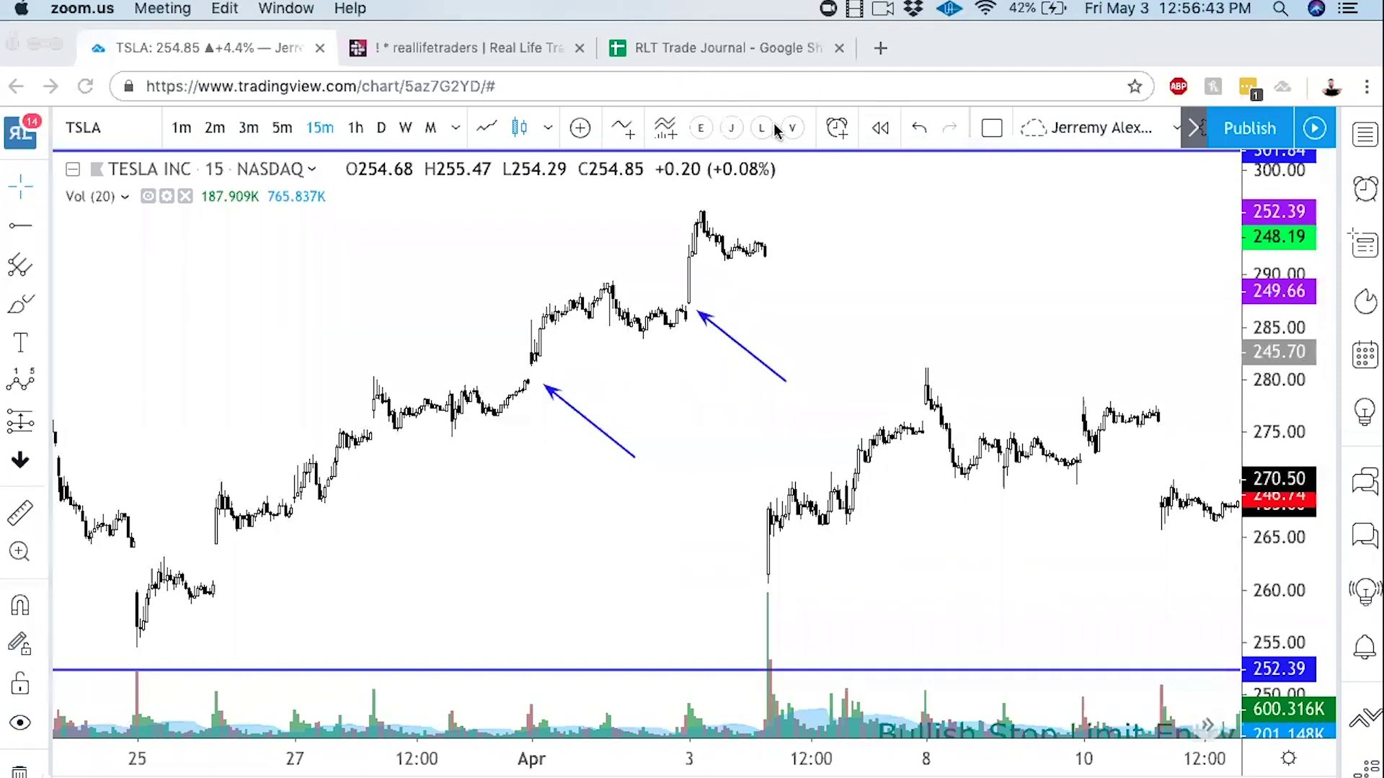
mouse_move(762, 267)
left_mouse_down()
mouse_move(688, 551)
mouse_move(746, 586)
mouse_move(899, 421)
mouse_move(971, 494)
left_mouse_up()
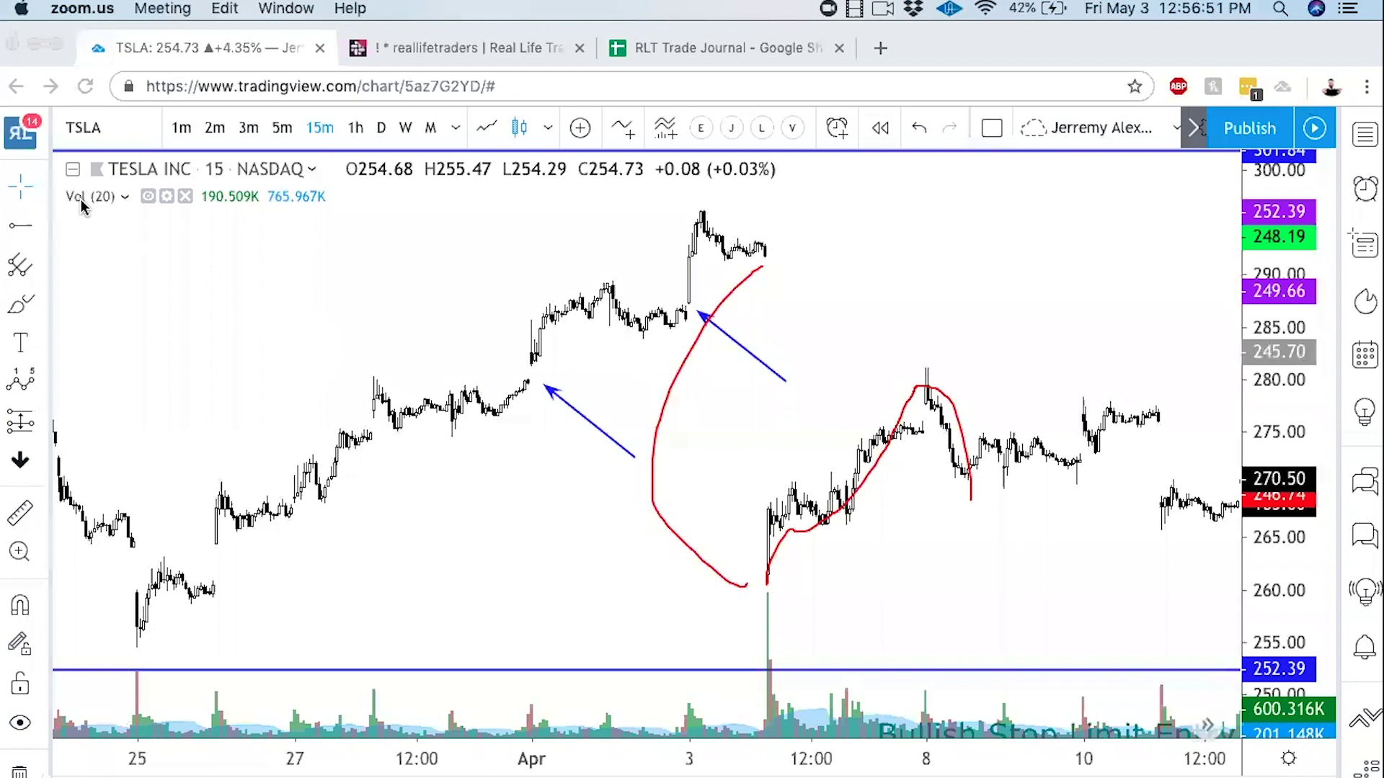
Step: Place a horizontal line at 281.46 on the TSLA chart and dismiss Chart Settings with OK
left_click(43, 226)
left_click(43, 226)
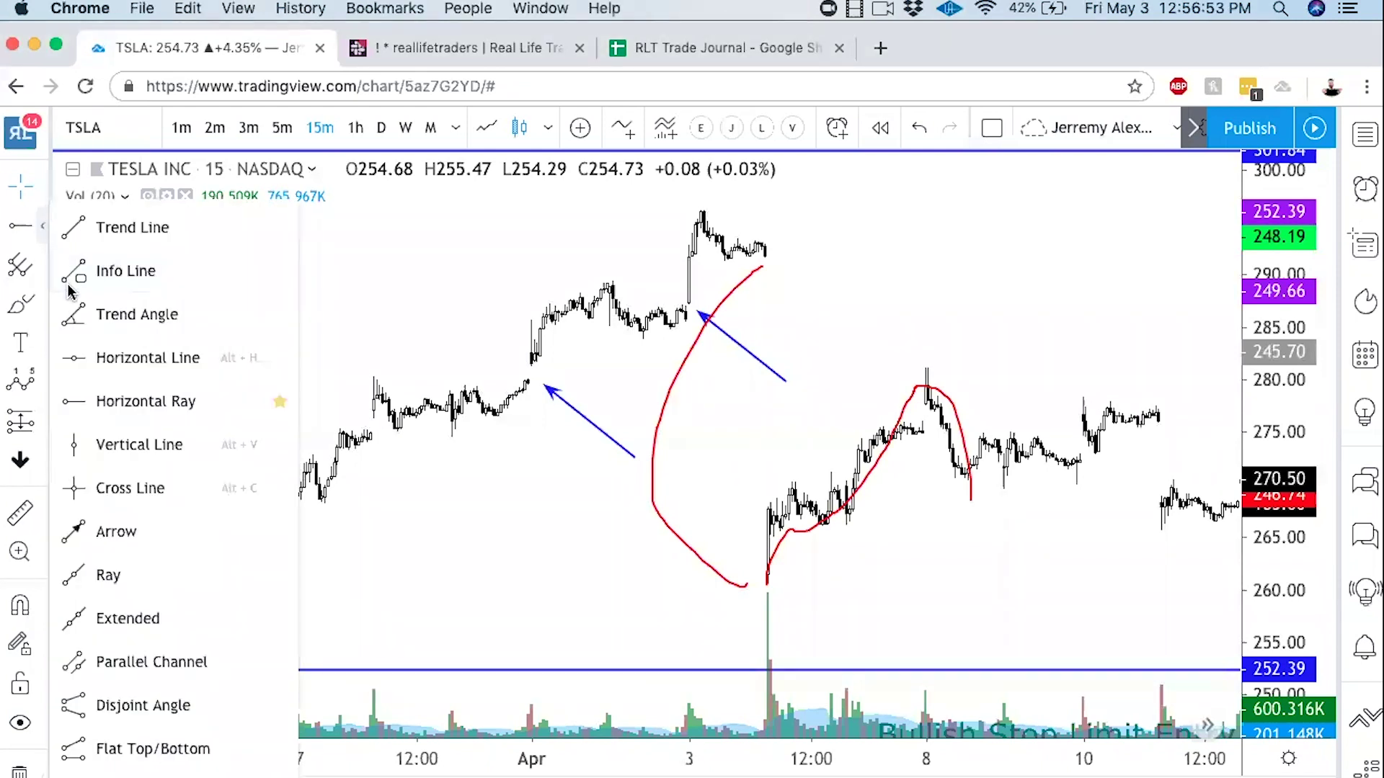
left_click(104, 360)
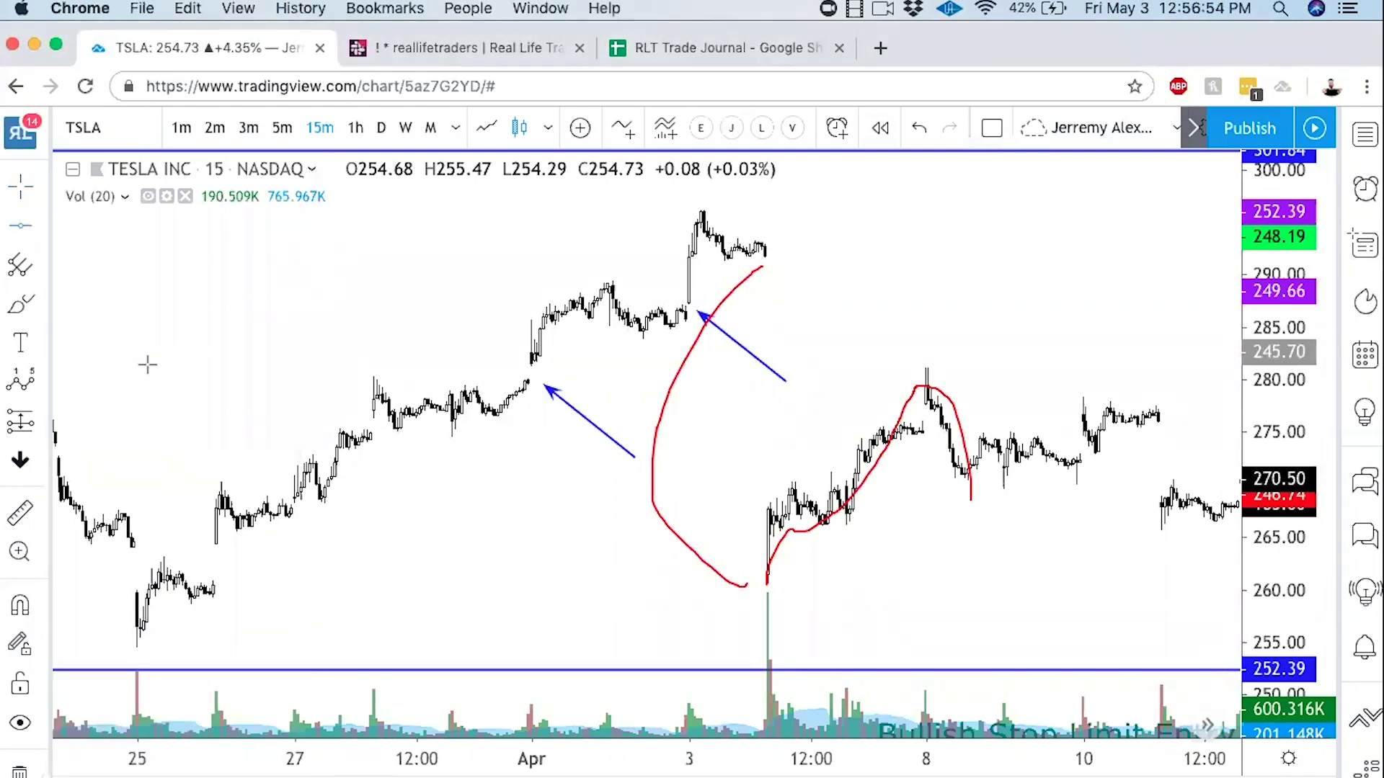
left_click(353, 365)
double_click(516, 385)
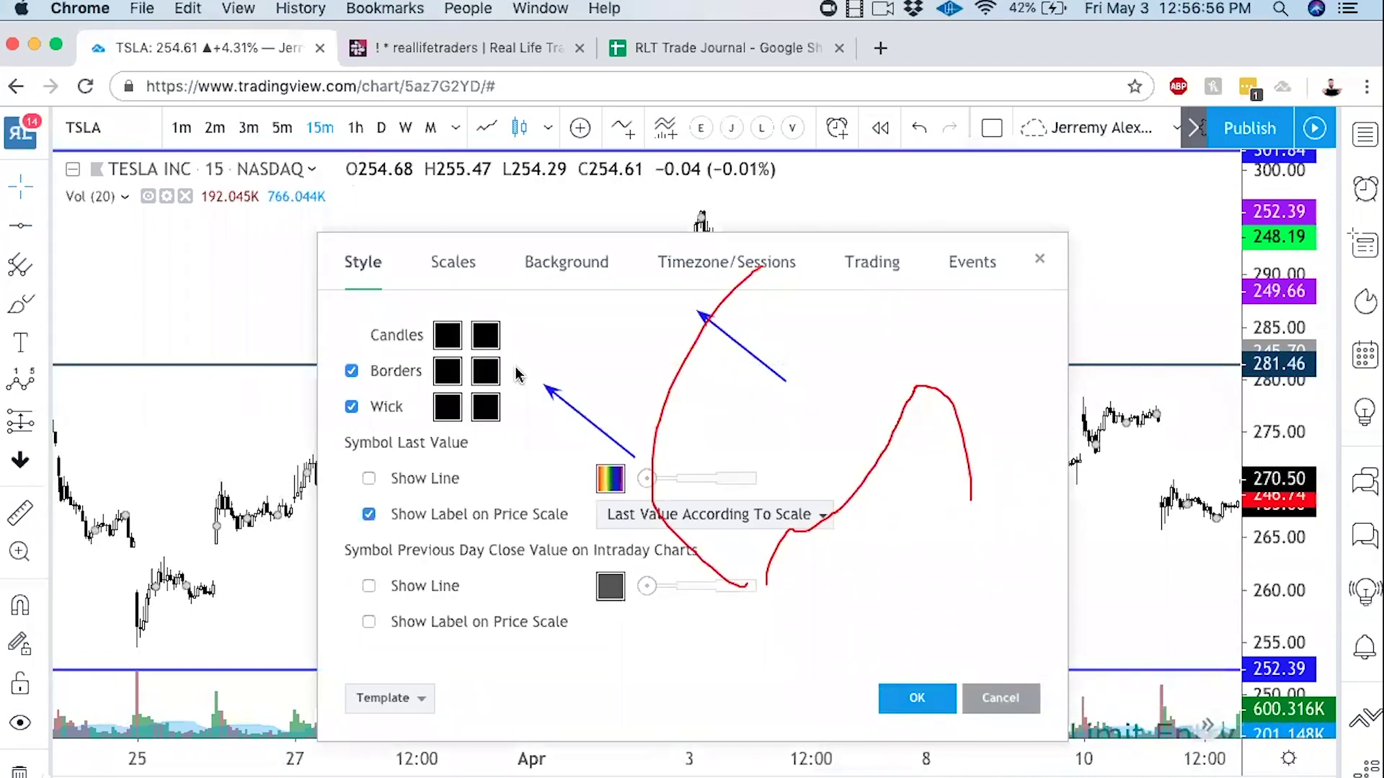
left_click(897, 697)
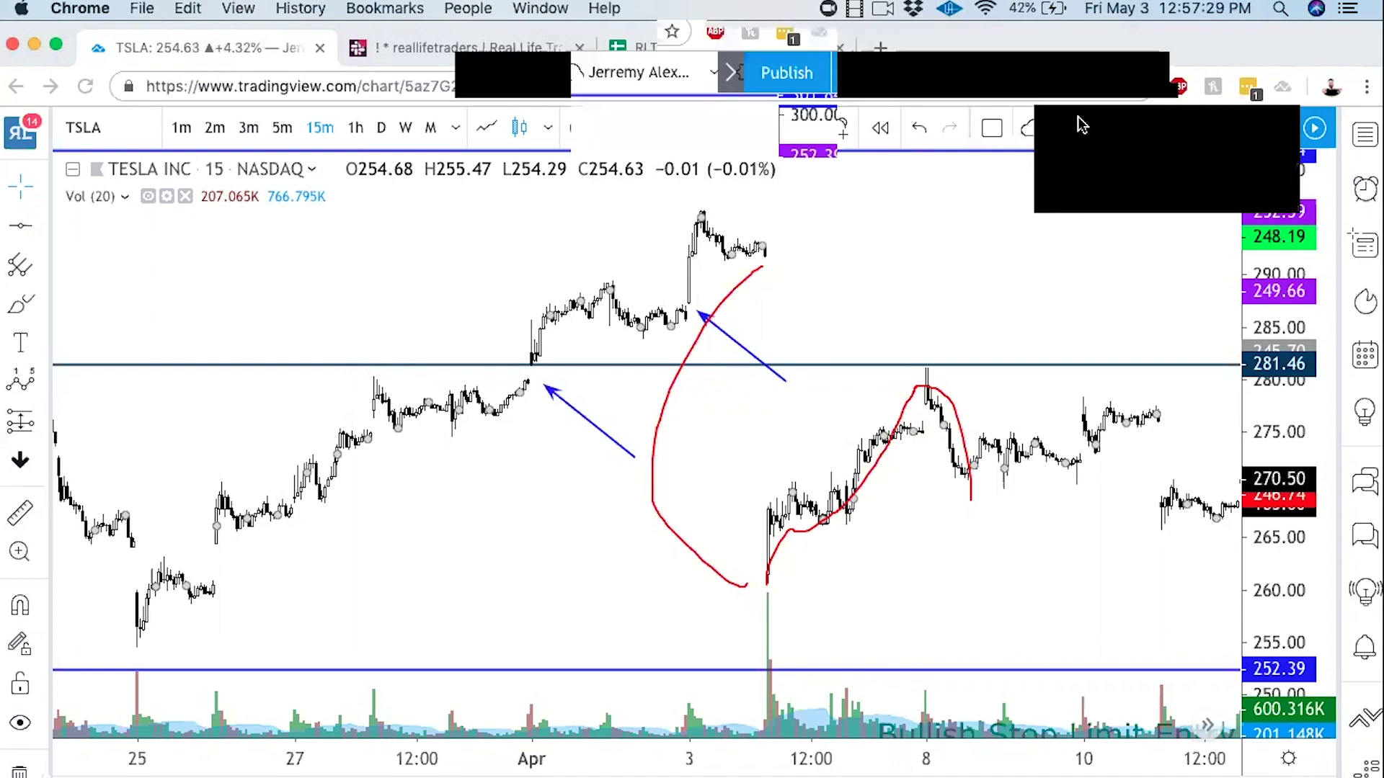
Step: Clear the hand-drawn markings and pan TSLA to cover late March through April
key("Escape")
left_click_drag(891, 326, 513, 303)
scroll(880, 235, "left", 5)
left_click_drag(969, 441, 440, 242)
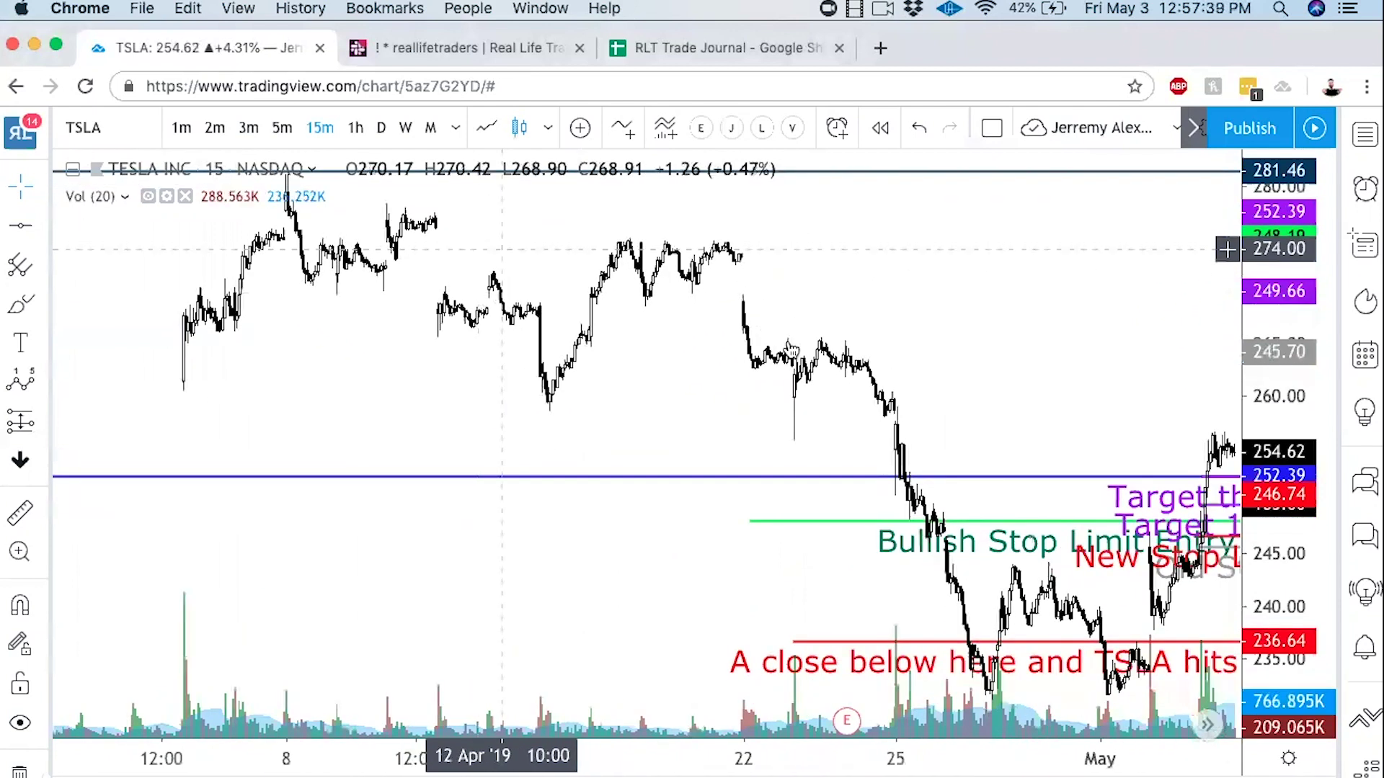
scroll(697, 310, "down", 3)
left_click_drag(698, 310, 769, 325)
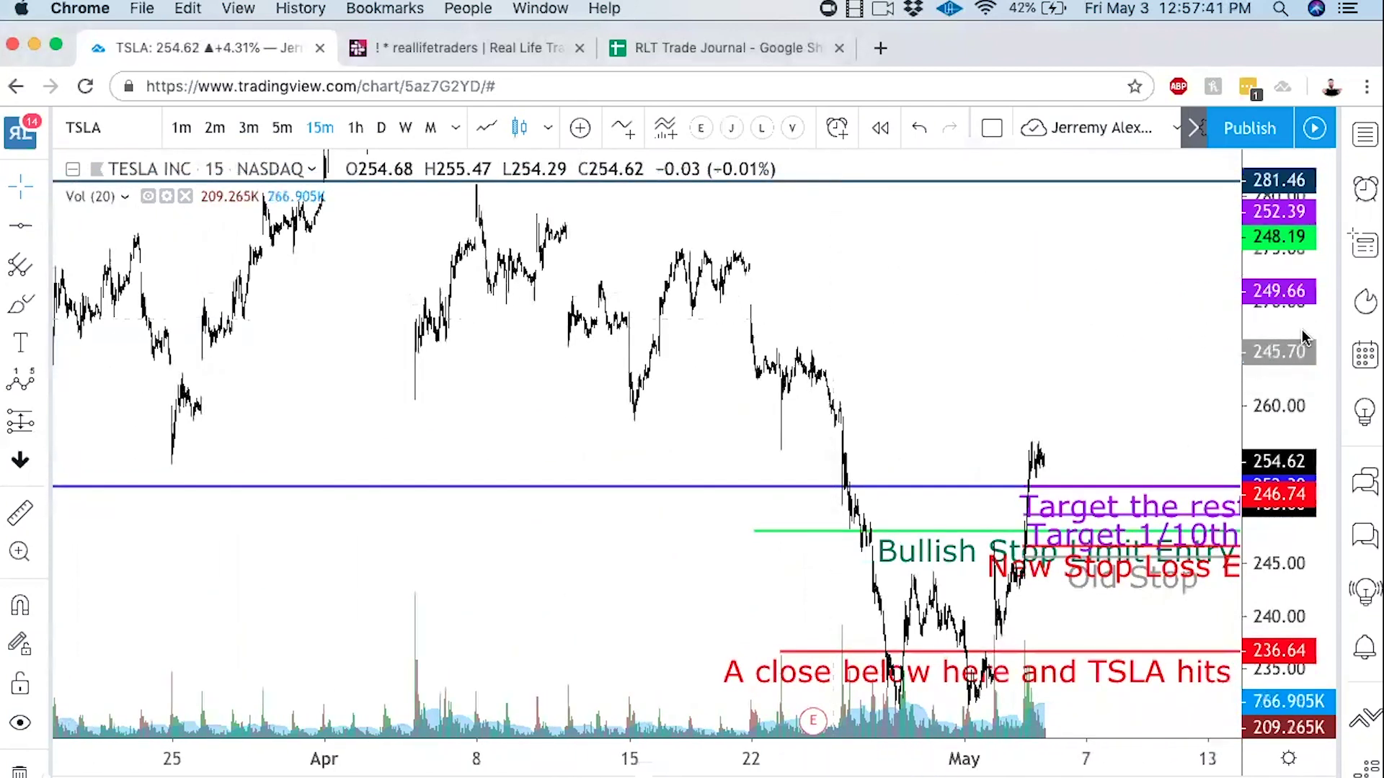
scroll(1088, 334, "up", 2)
scroll(1088, 334, "up", 1)
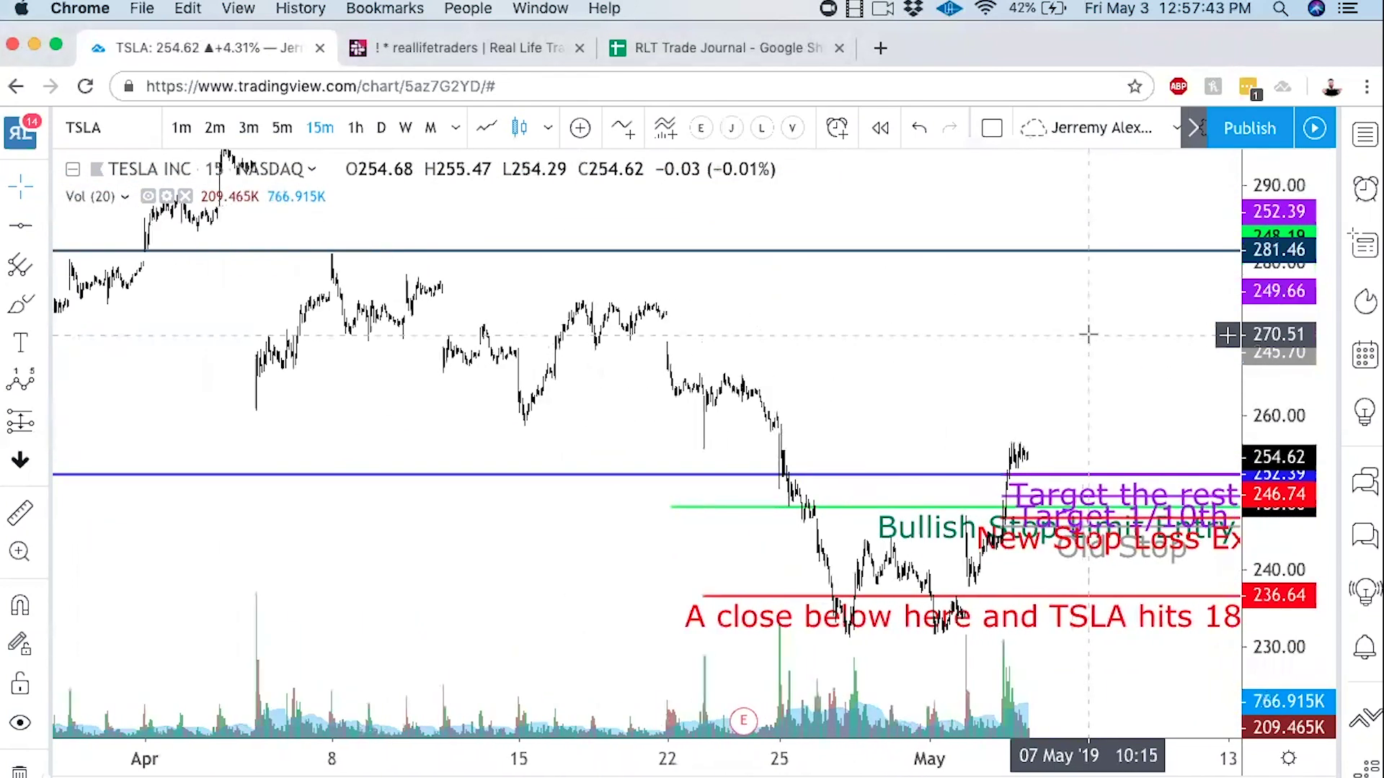
left_click_drag(1064, 297, 1101, 338)
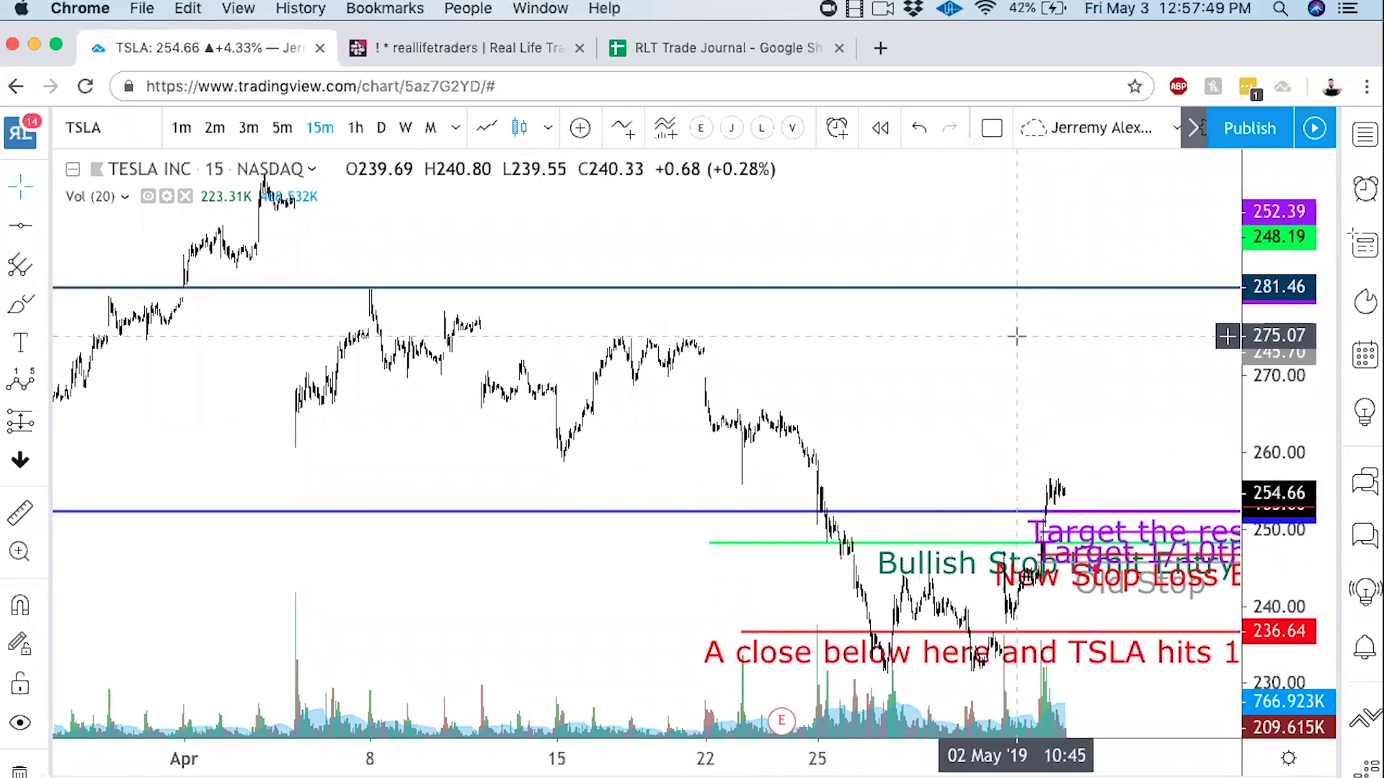
Step: Circle the gap near 281.46 and the April 22 drop in red
scroll(1017, 336, "down", 2)
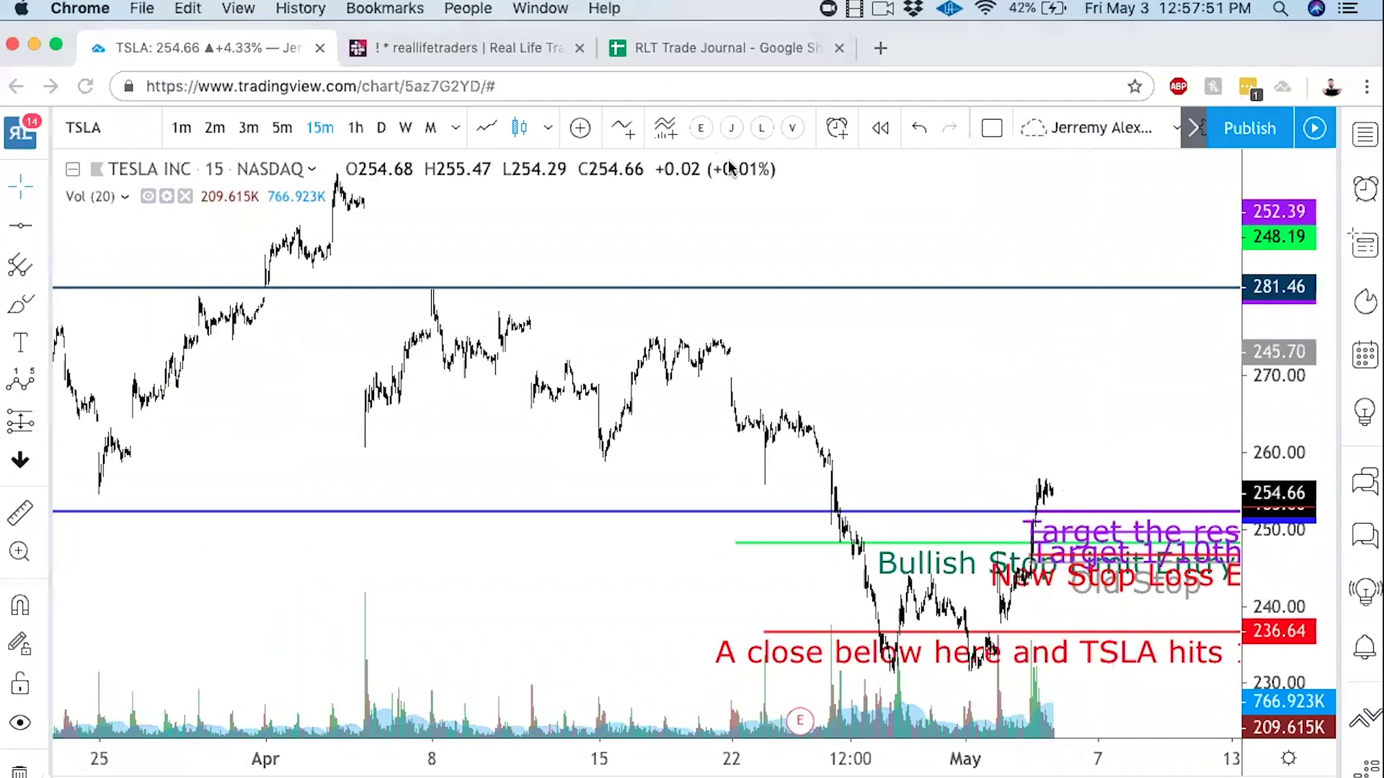
left_click_drag(344, 187, 458, 319)
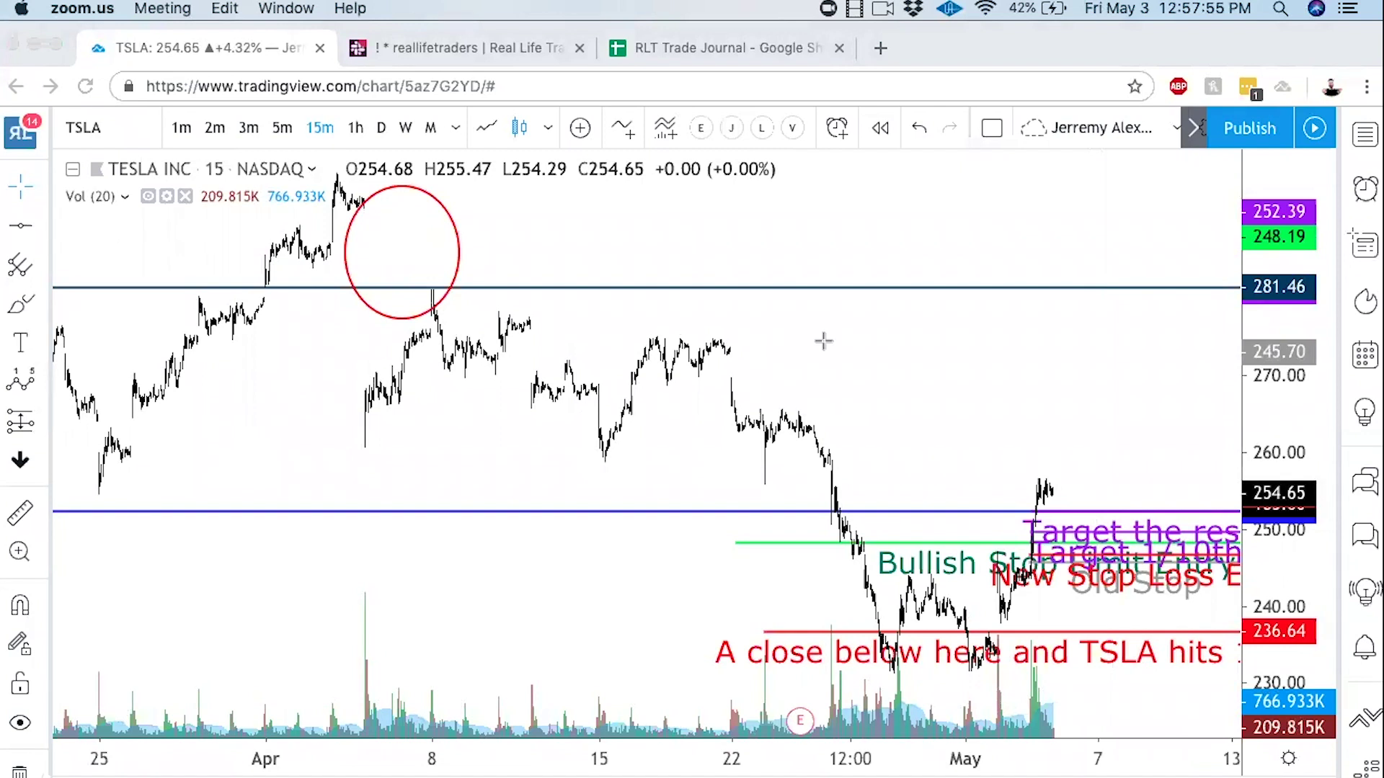
left_click_drag(710, 336, 749, 434)
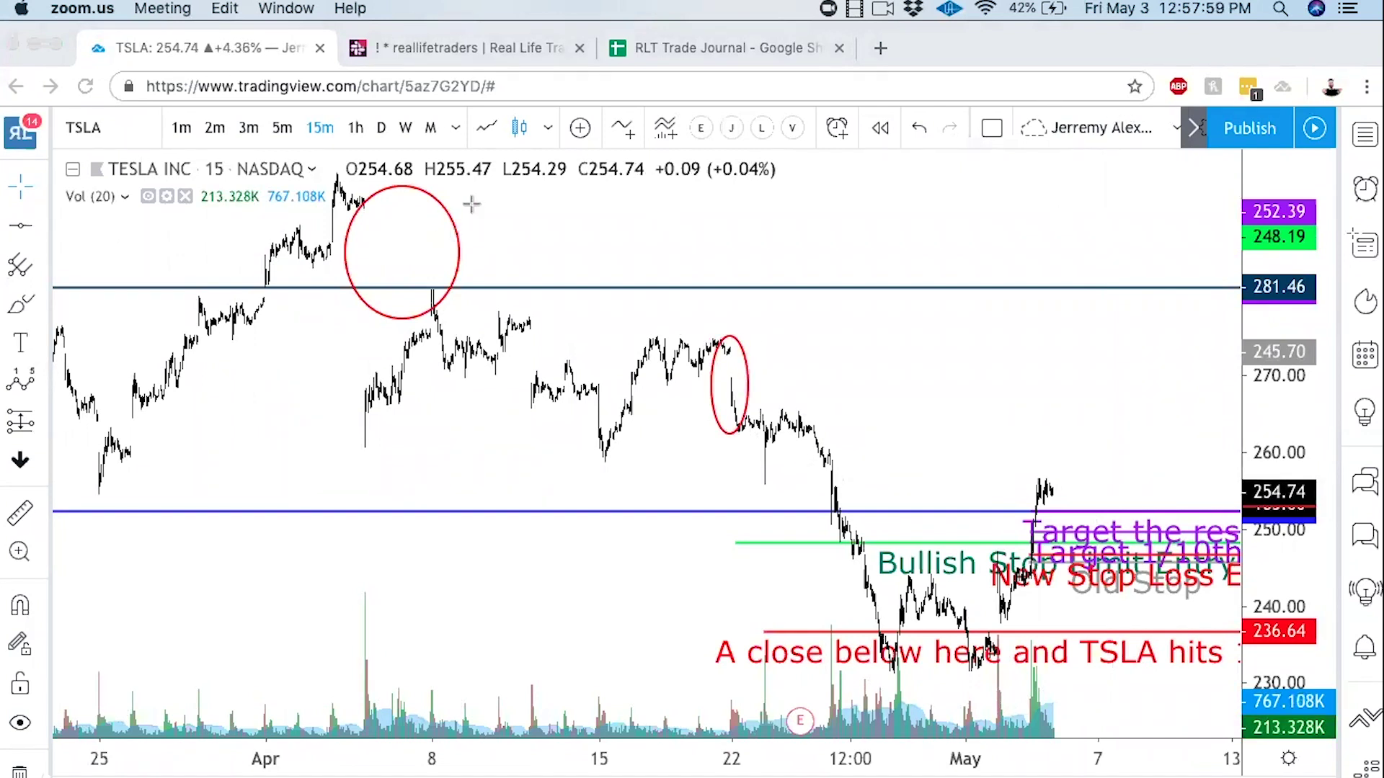
Step: Clear the red circles and zoom into April 24–early May, showing target, entry and stop-loss lines
left_click(892, 113)
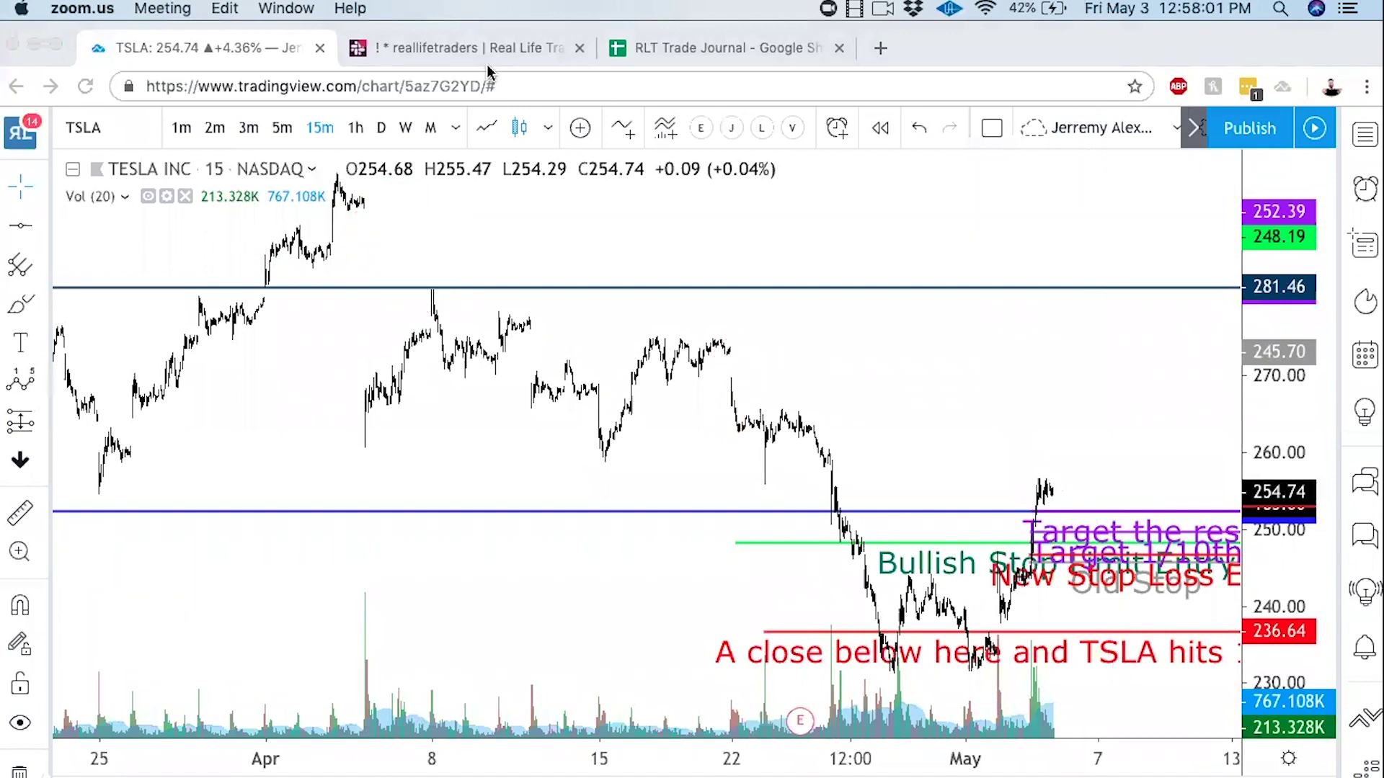
left_click(841, 381)
scroll(841, 381, "up", 5)
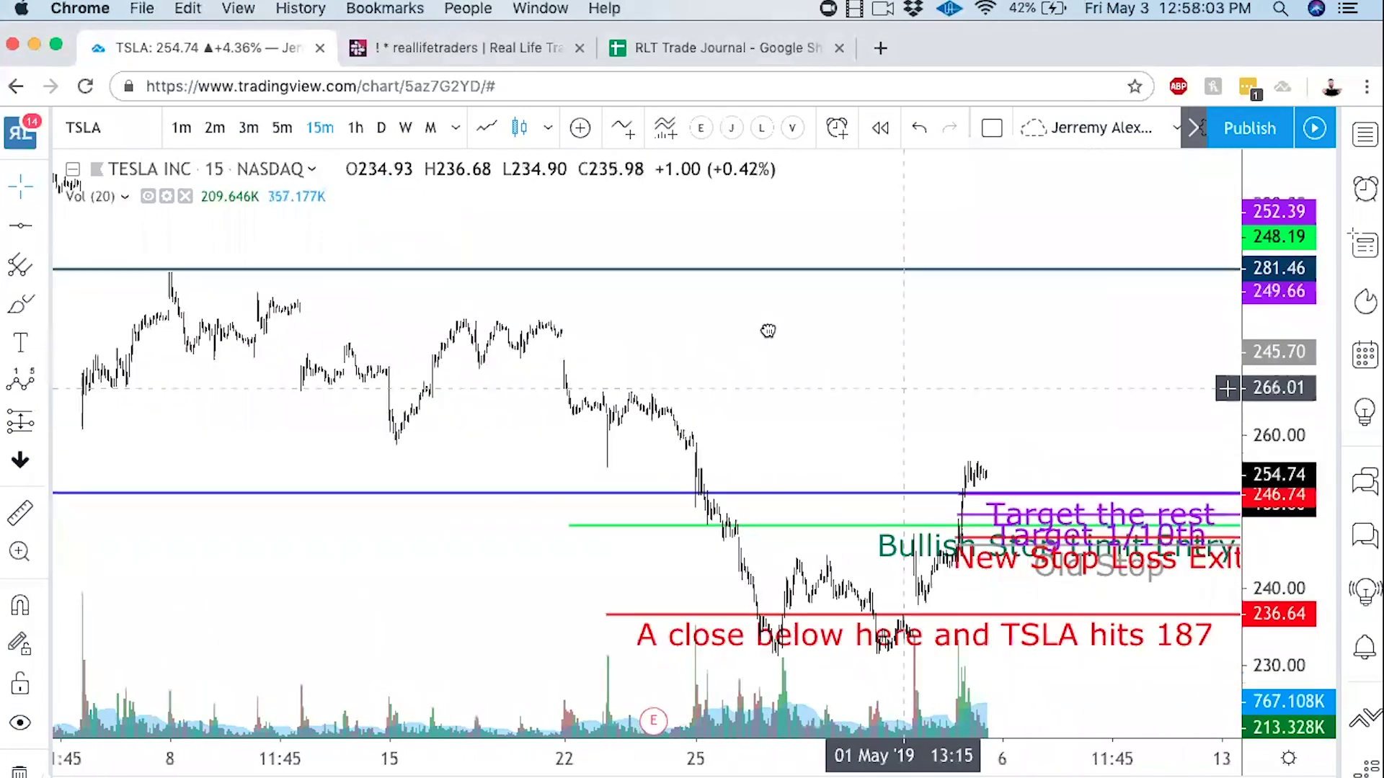
scroll(723, 314, "up", 3)
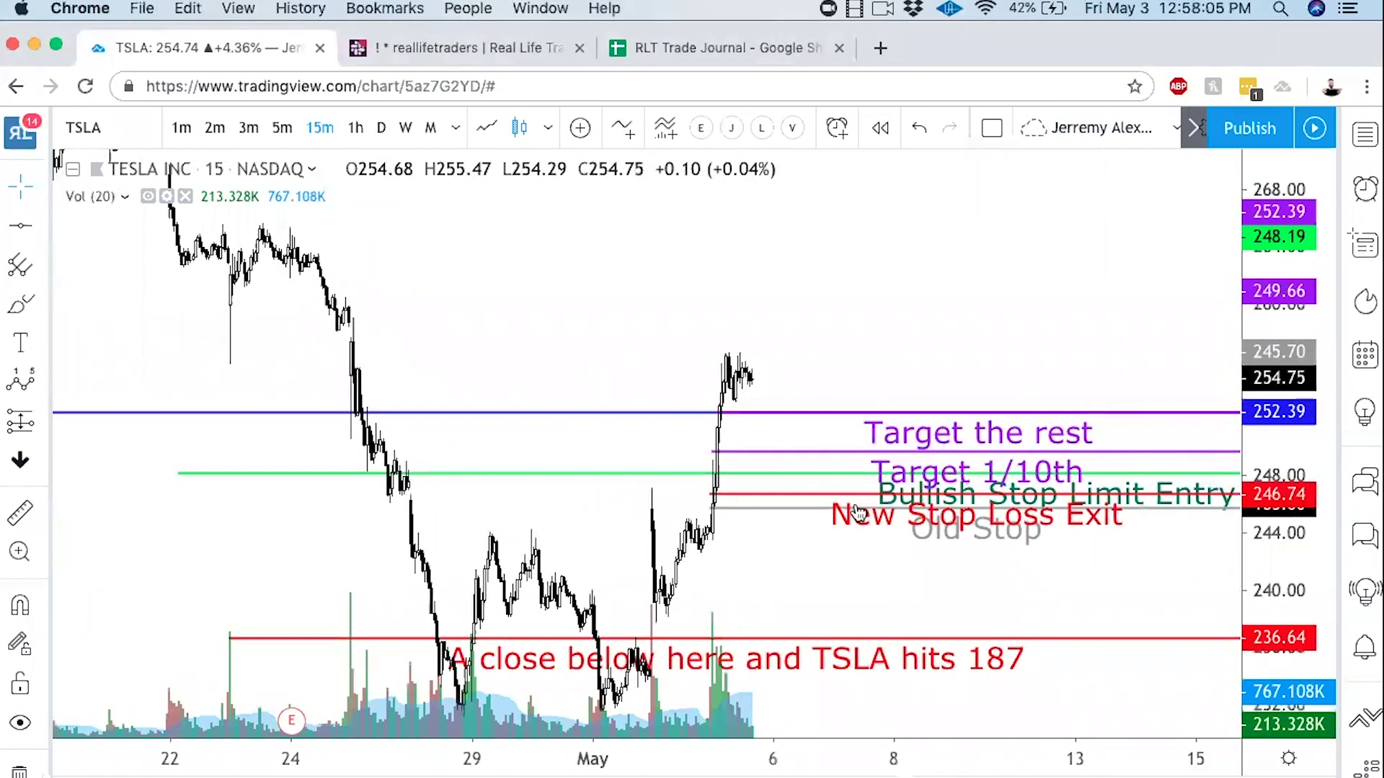
scroll(721, 548, "up", 3)
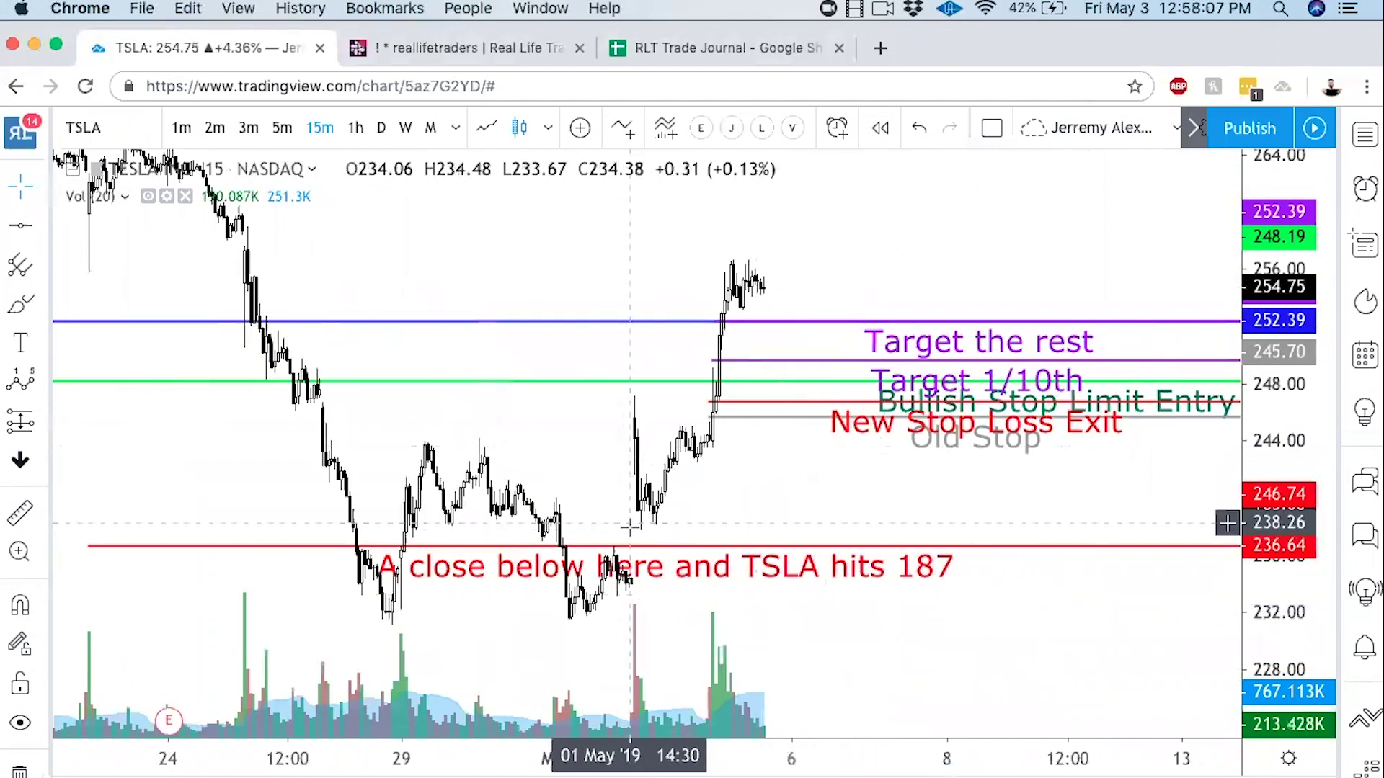
scroll(633, 533, "up", 2)
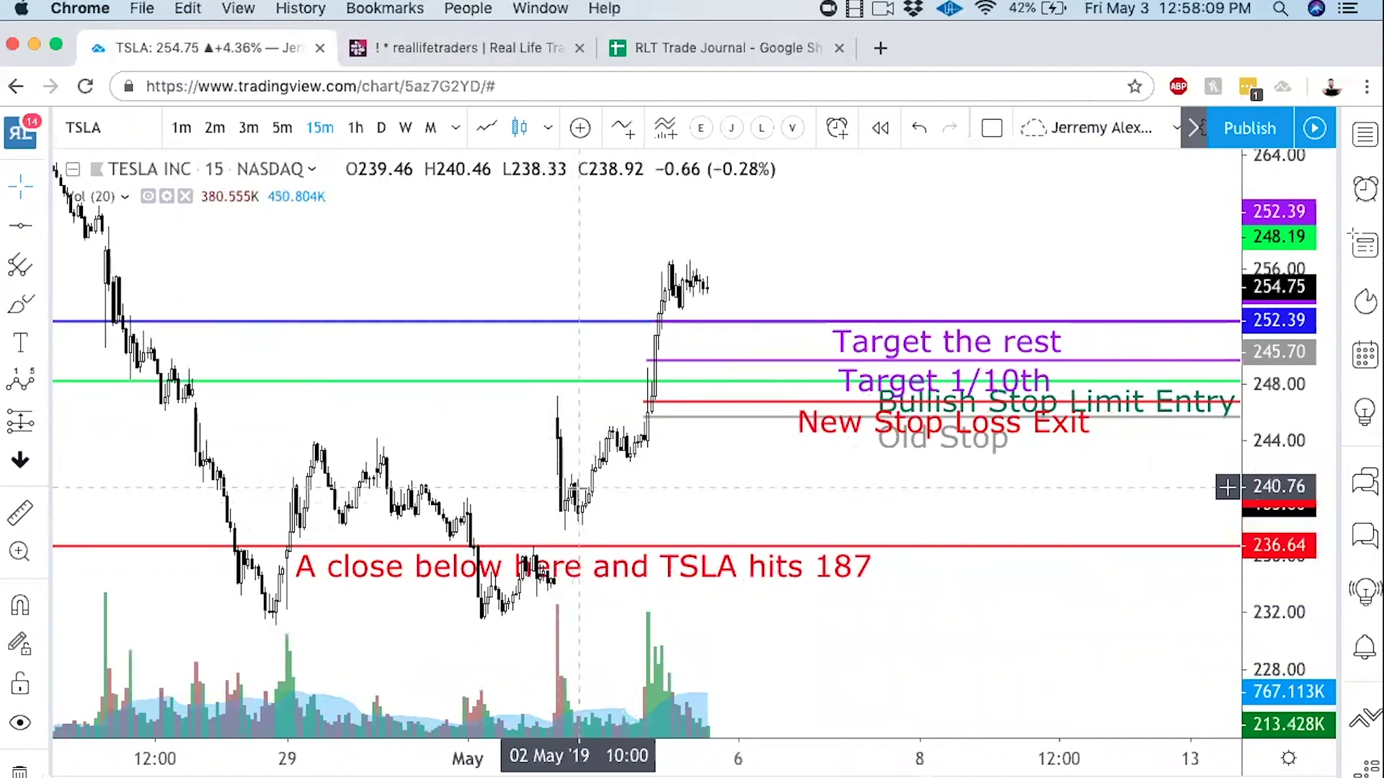
scroll(656, 504, "right", 2)
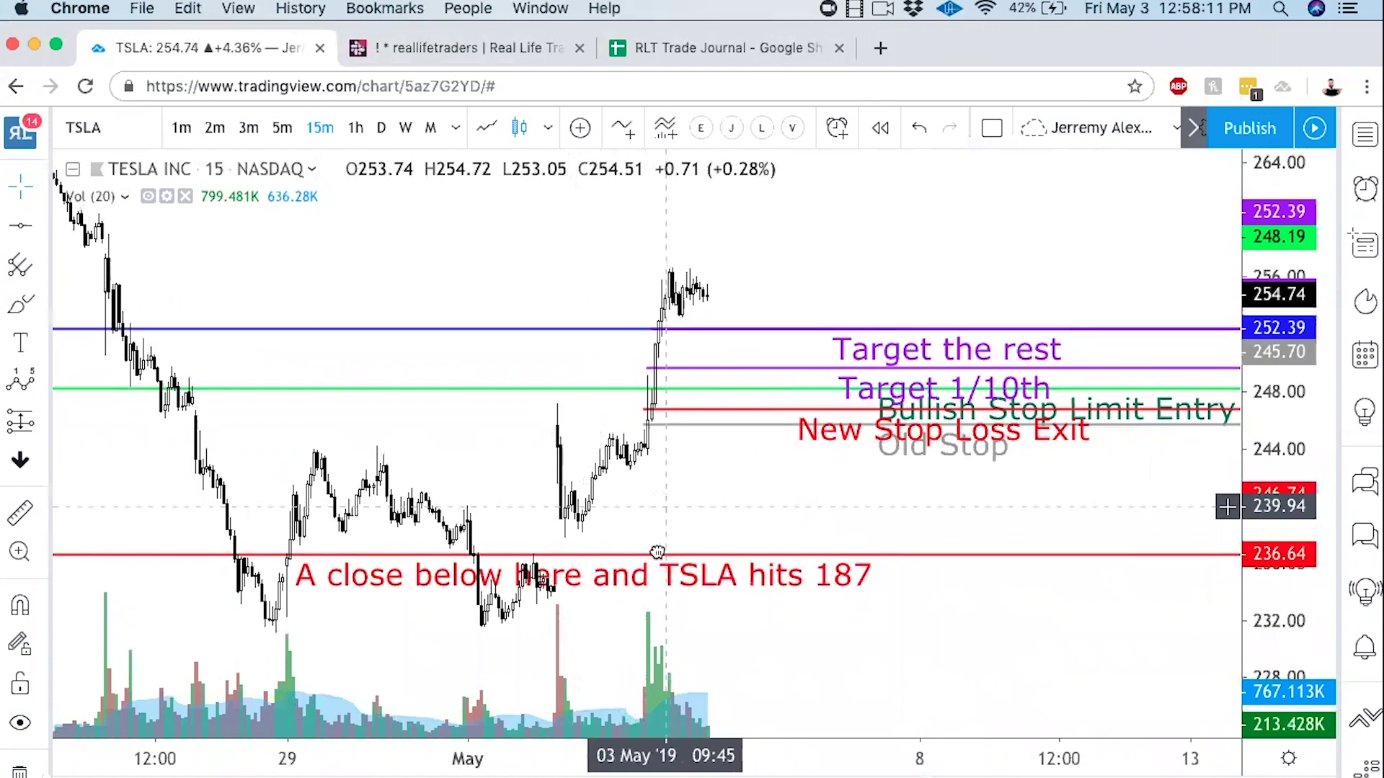
left_click_drag(723, 300, 939, 325)
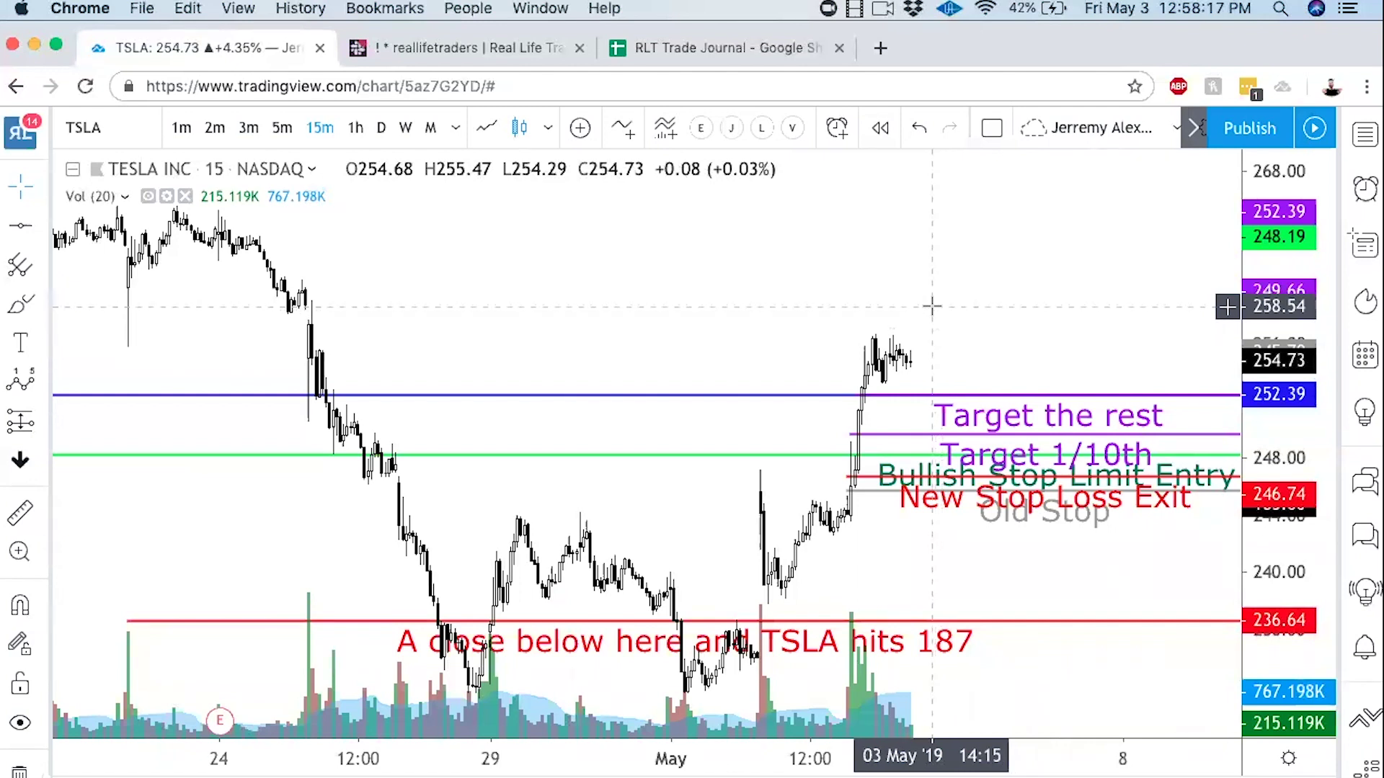
scroll(932, 307, "down", 2)
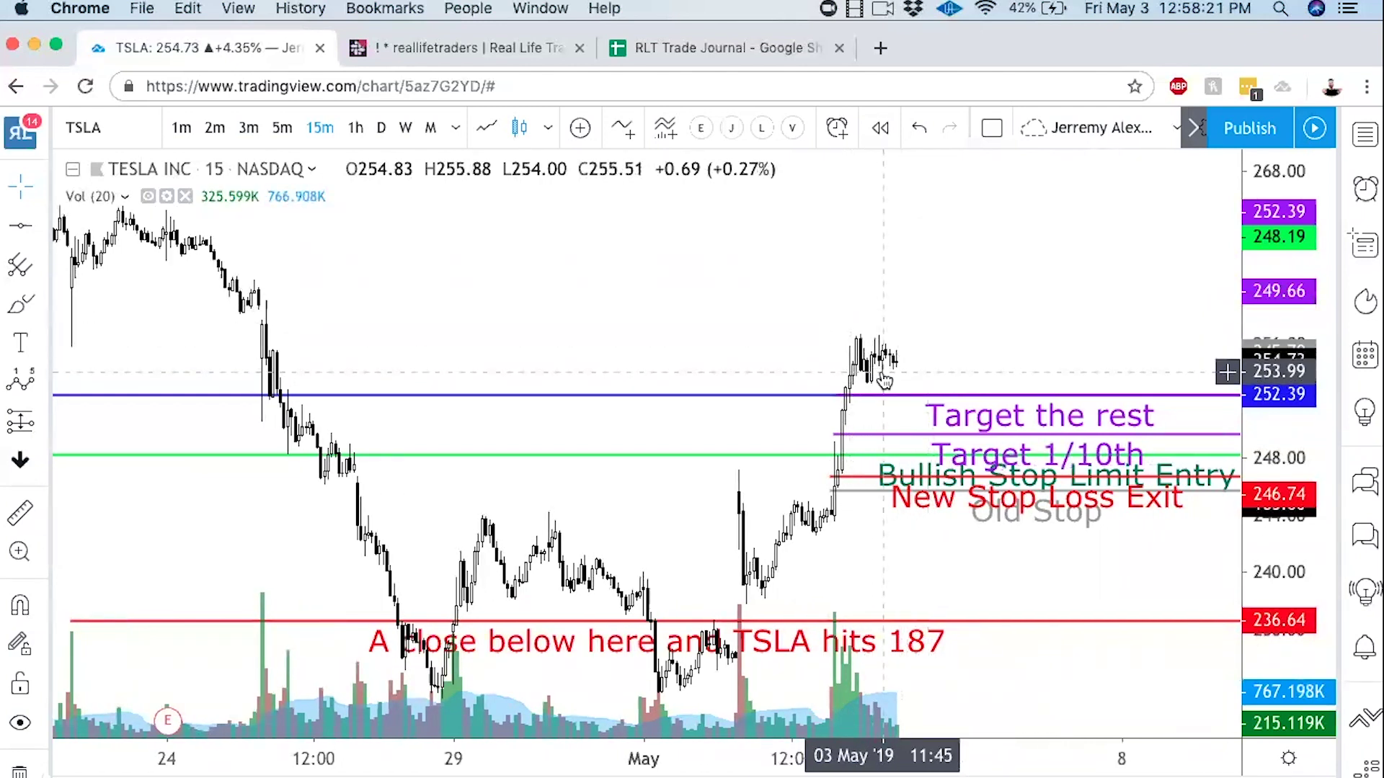
left_click(114, 142)
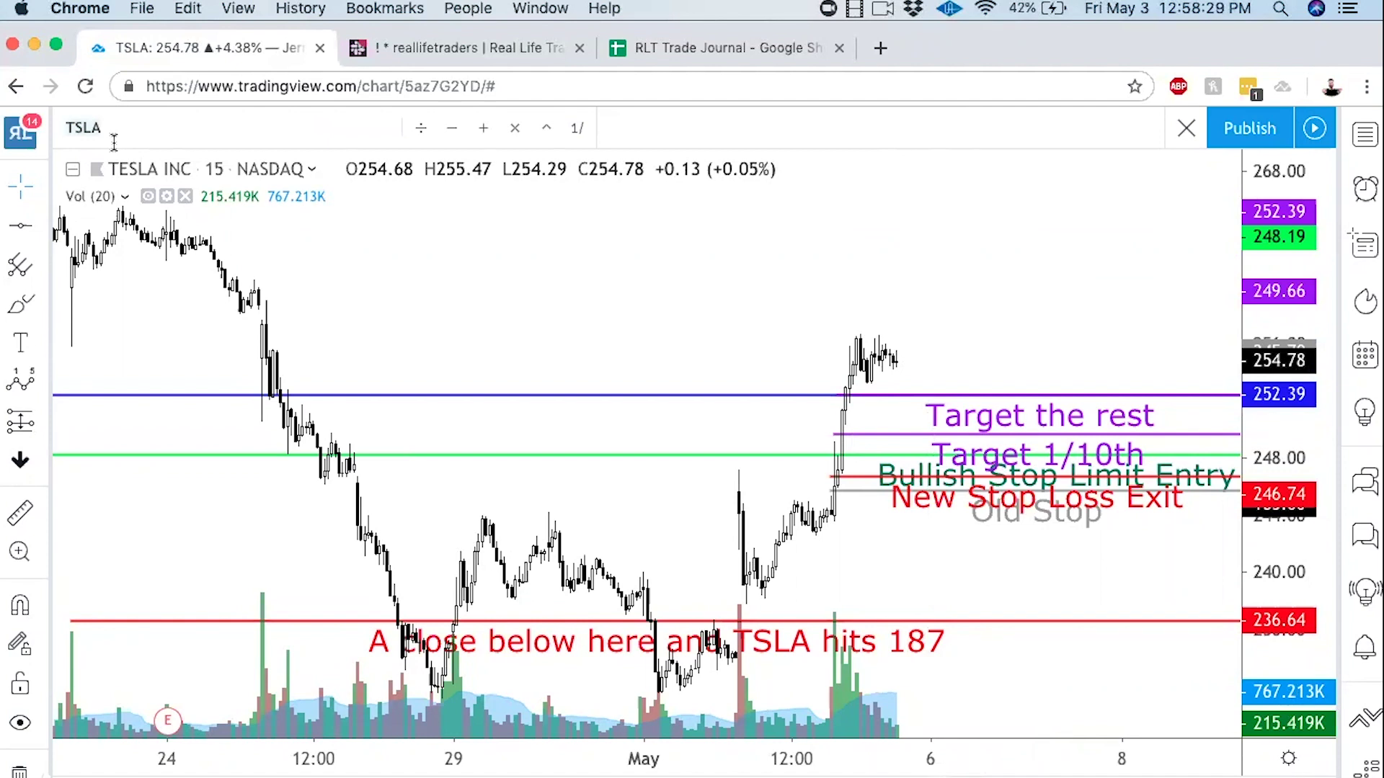
Step: Switch TSLA to 1D candles and zoom out to September 2018–May 2019
key("Escape")
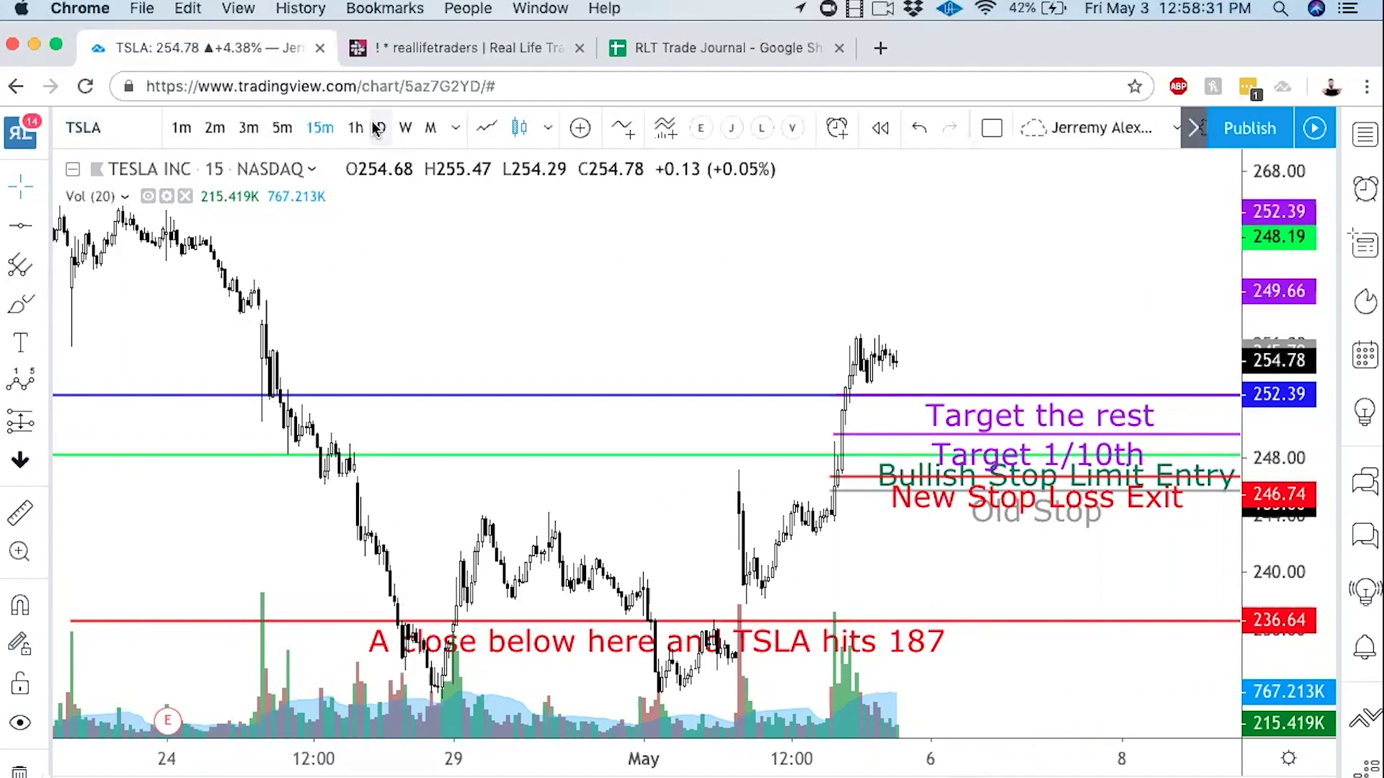
key("d")
key("Return")
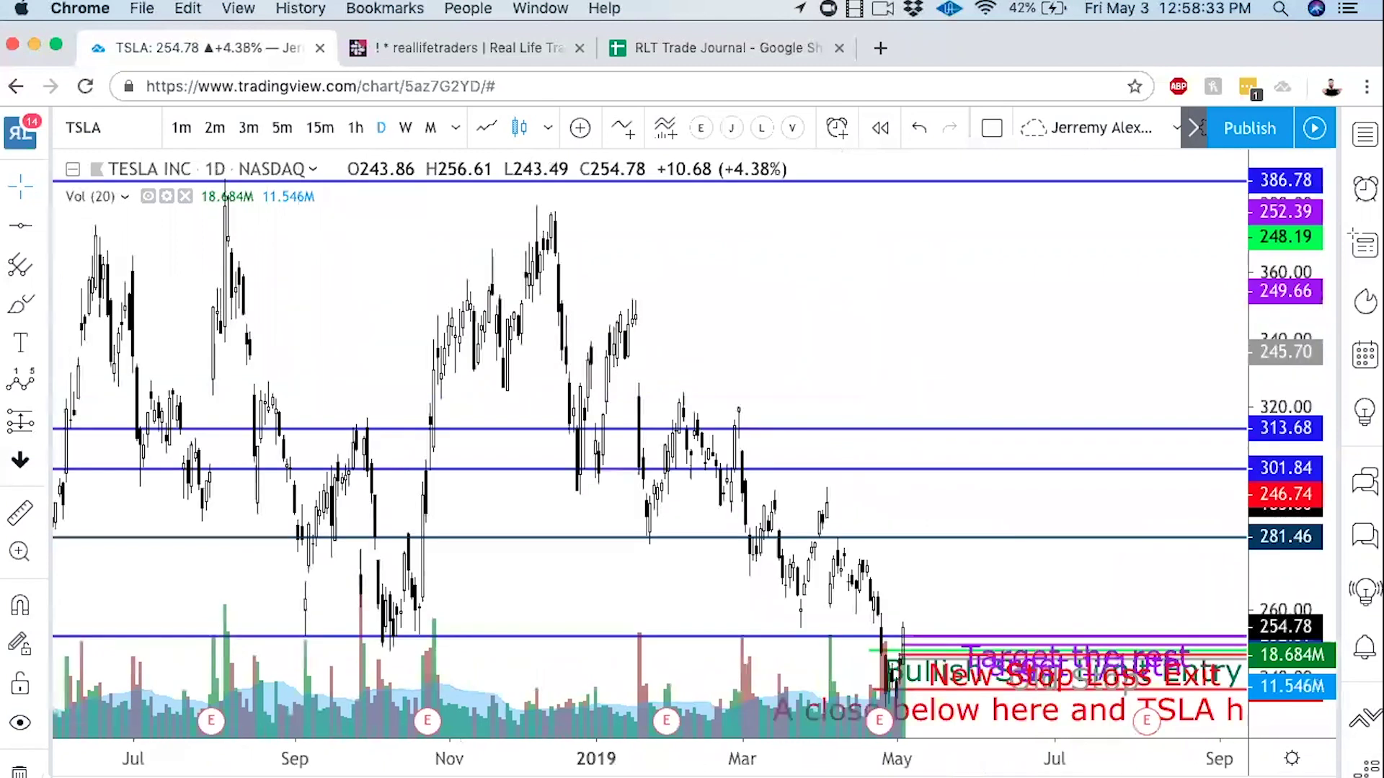
scroll(1117, 472, "up", 3)
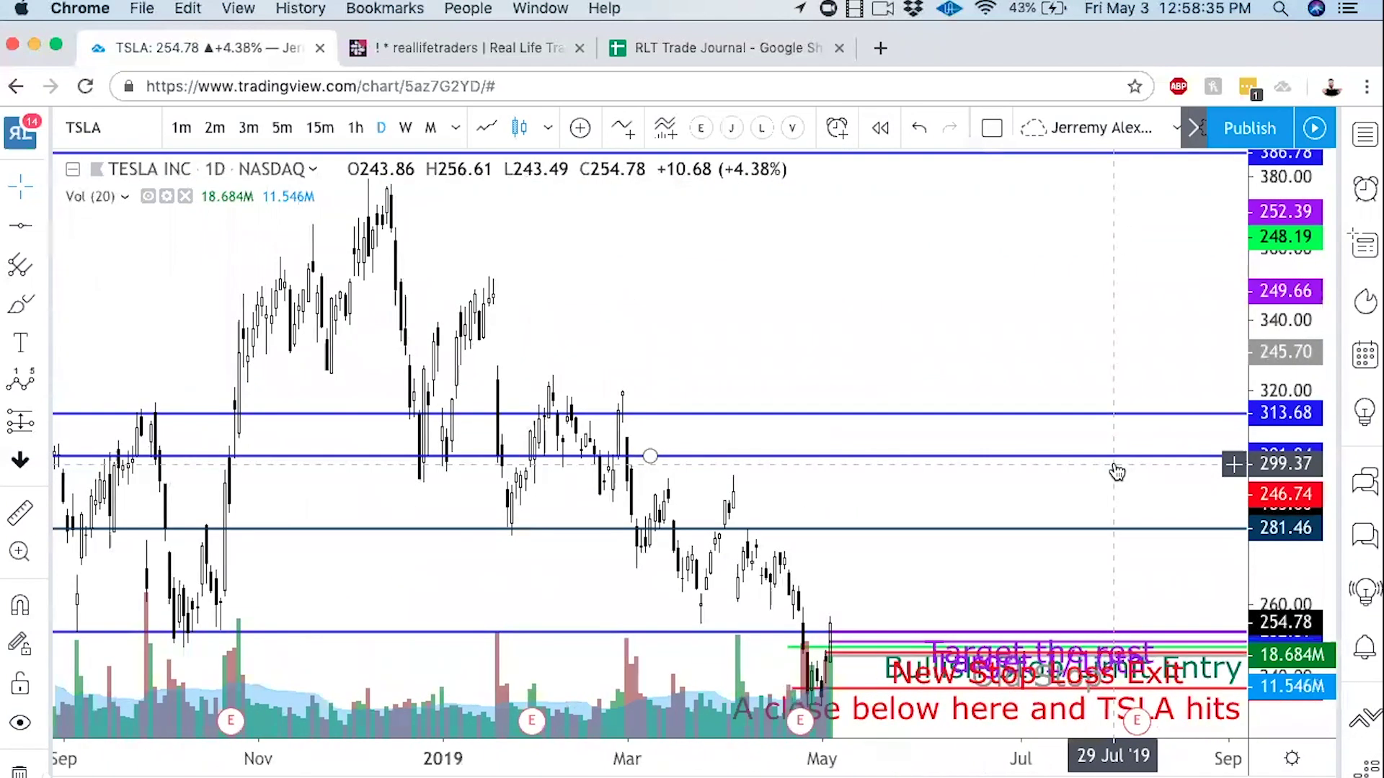
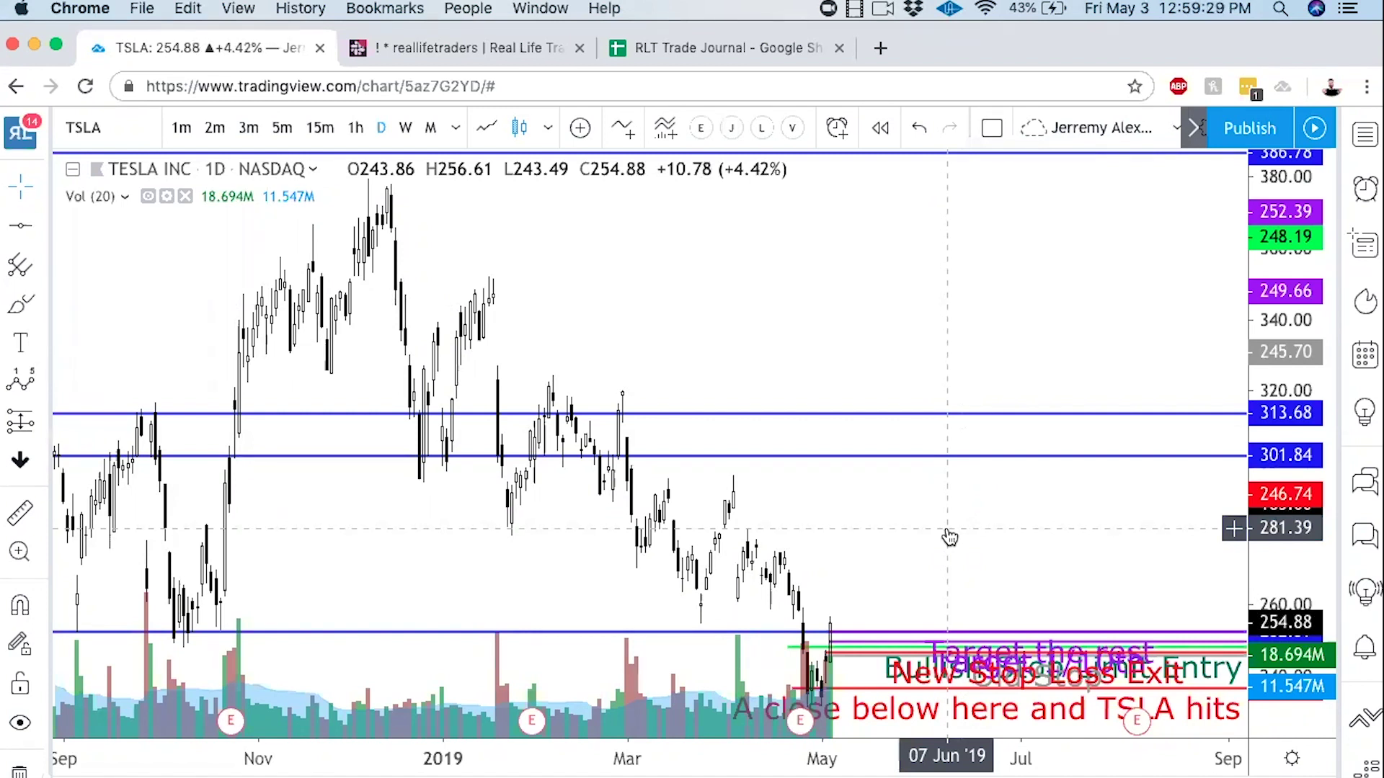
Step: Mark TSLA's early-2019 candles with two arrows, a circle near 340 and '3-5', then clear them
scroll(948, 534, "up", 5)
scroll(858, 281, "left", 10)
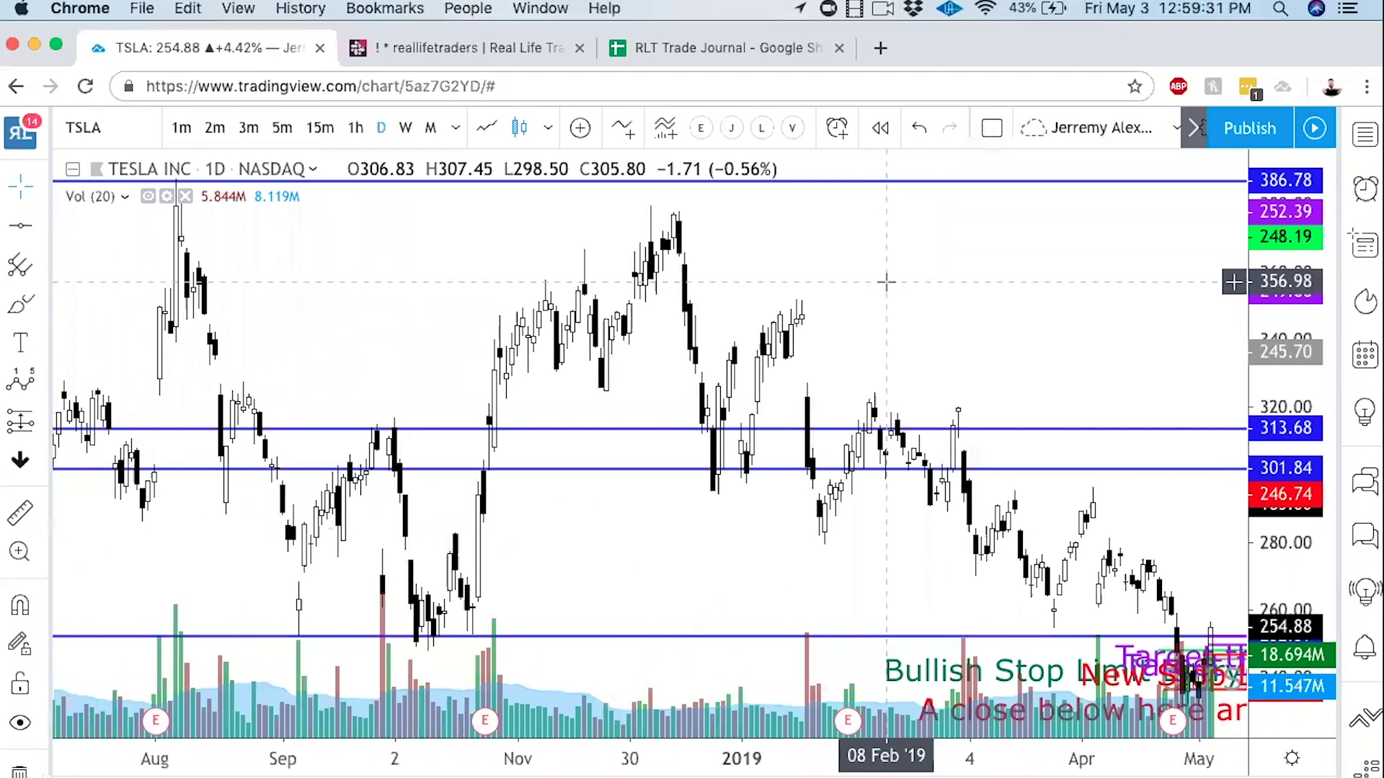
left_click(664, 68)
left_click(1009, 312)
left_click_drag(1009, 313, 827, 365)
left_click_drag(993, 243, 818, 333)
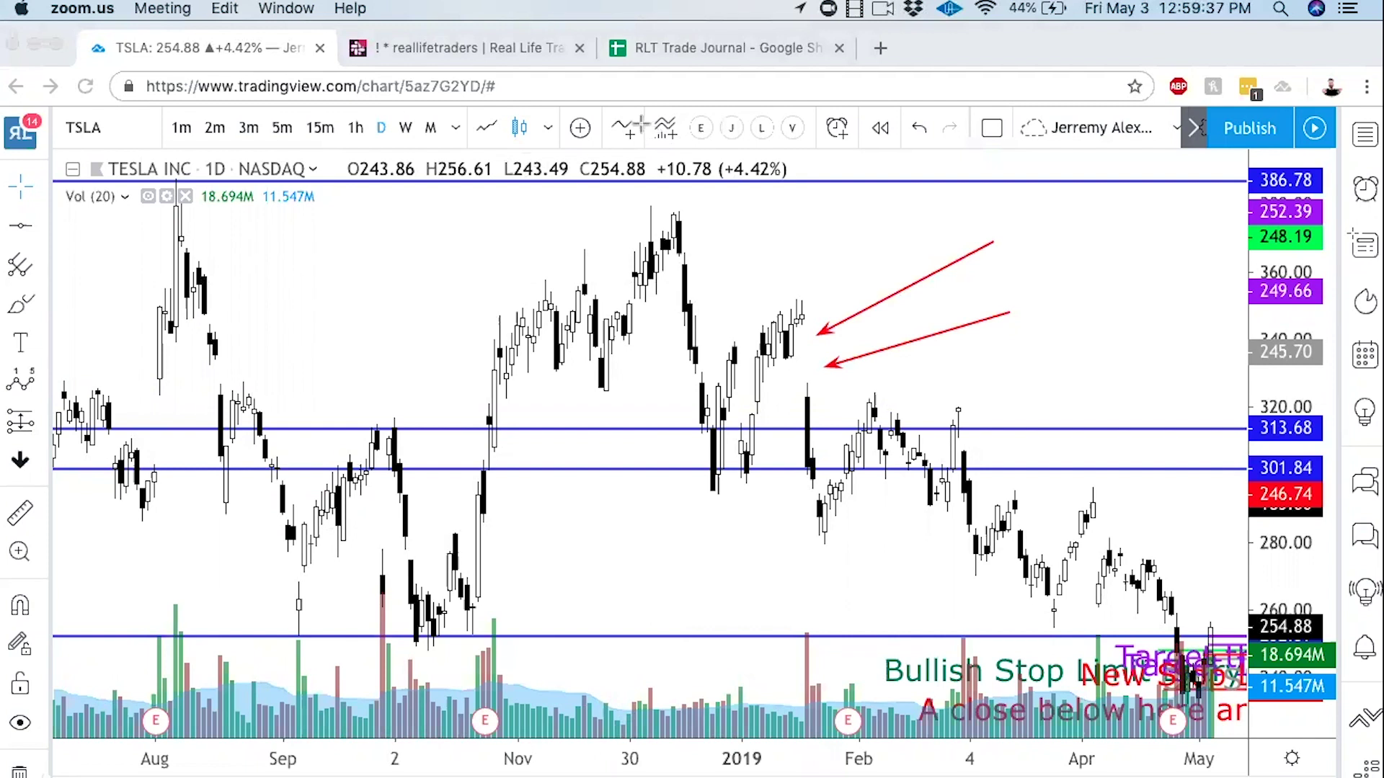
mouse_move(817, 297)
left_mouse_down()
mouse_move(739, 332)
mouse_move(782, 375)
mouse_move(847, 337)
mouse_move(790, 299)
left_mouse_up()
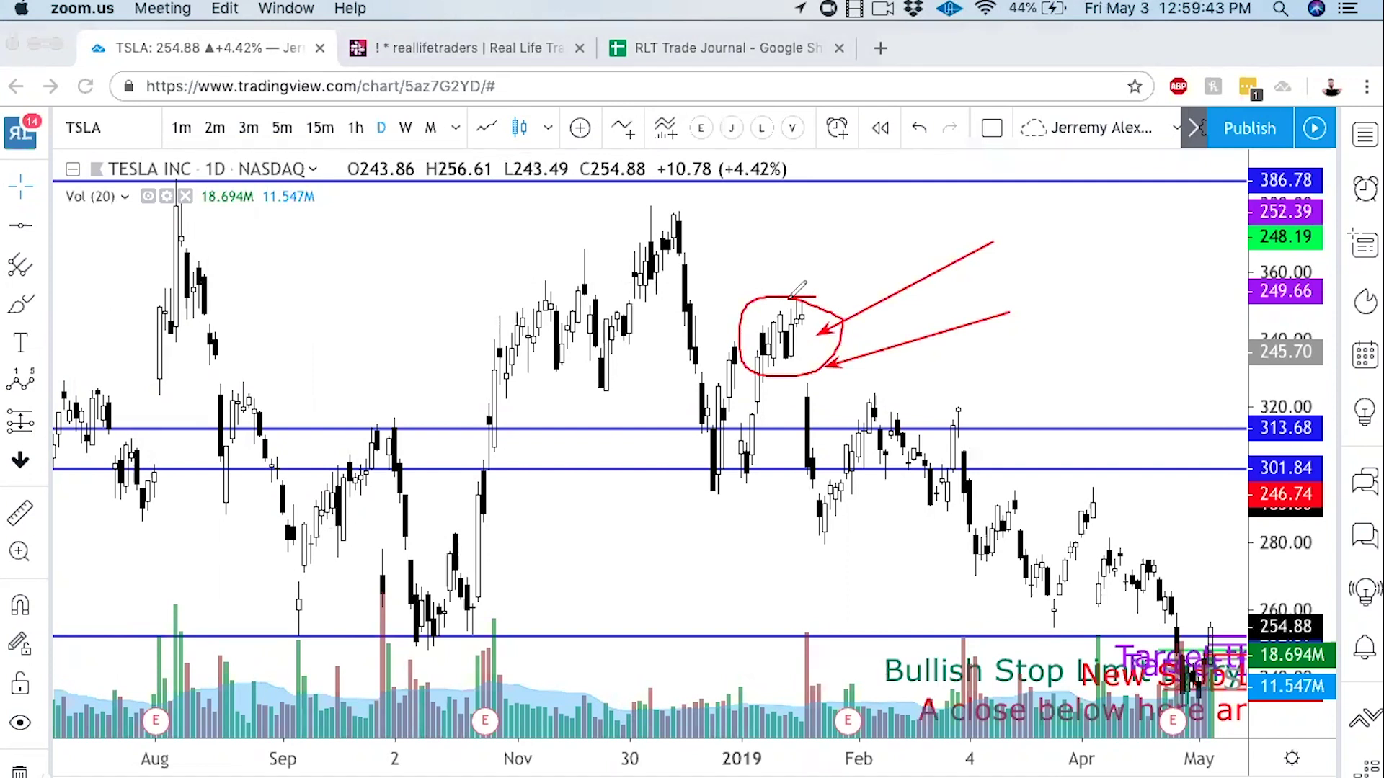
mouse_move(1029, 213)
left_mouse_down()
mouse_move(1046, 220)
mouse_move(1031, 251)
mouse_move(1079, 233)
mouse_move(1105, 246)
mouse_move(1085, 253)
mouse_move(1153, 272)
left_mouse_up()
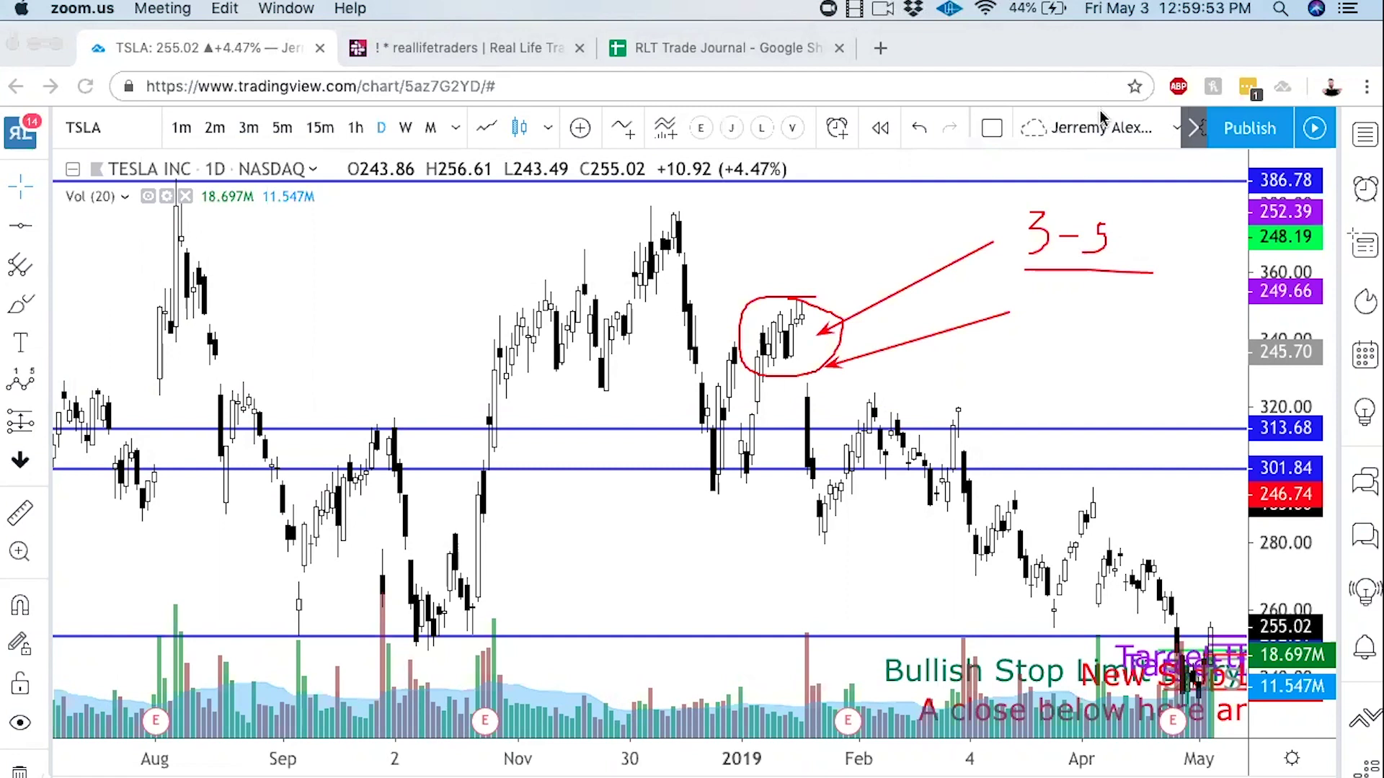
left_click(645, 90)
Step: Switch the chart to CBLK and pan it to bring June into view
left_click(123, 127)
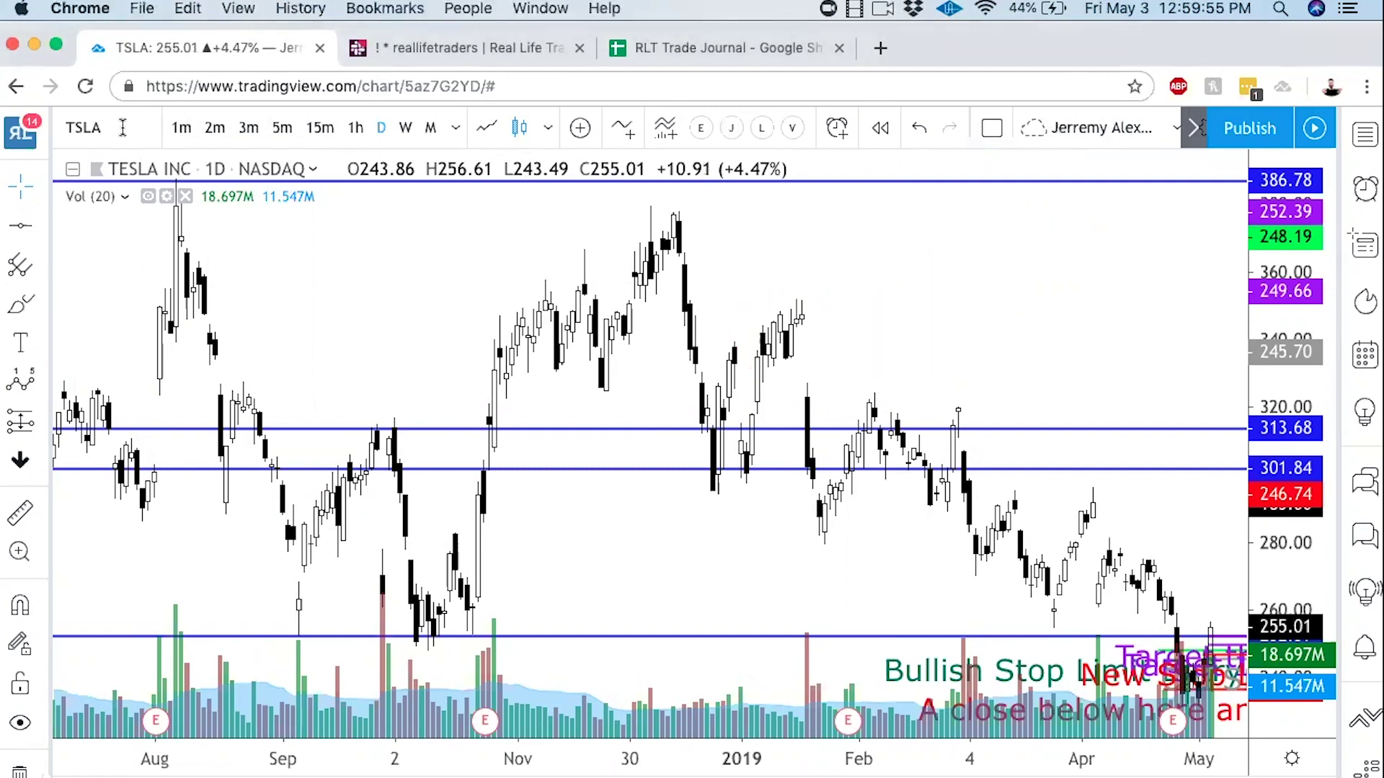
type("CBLK")
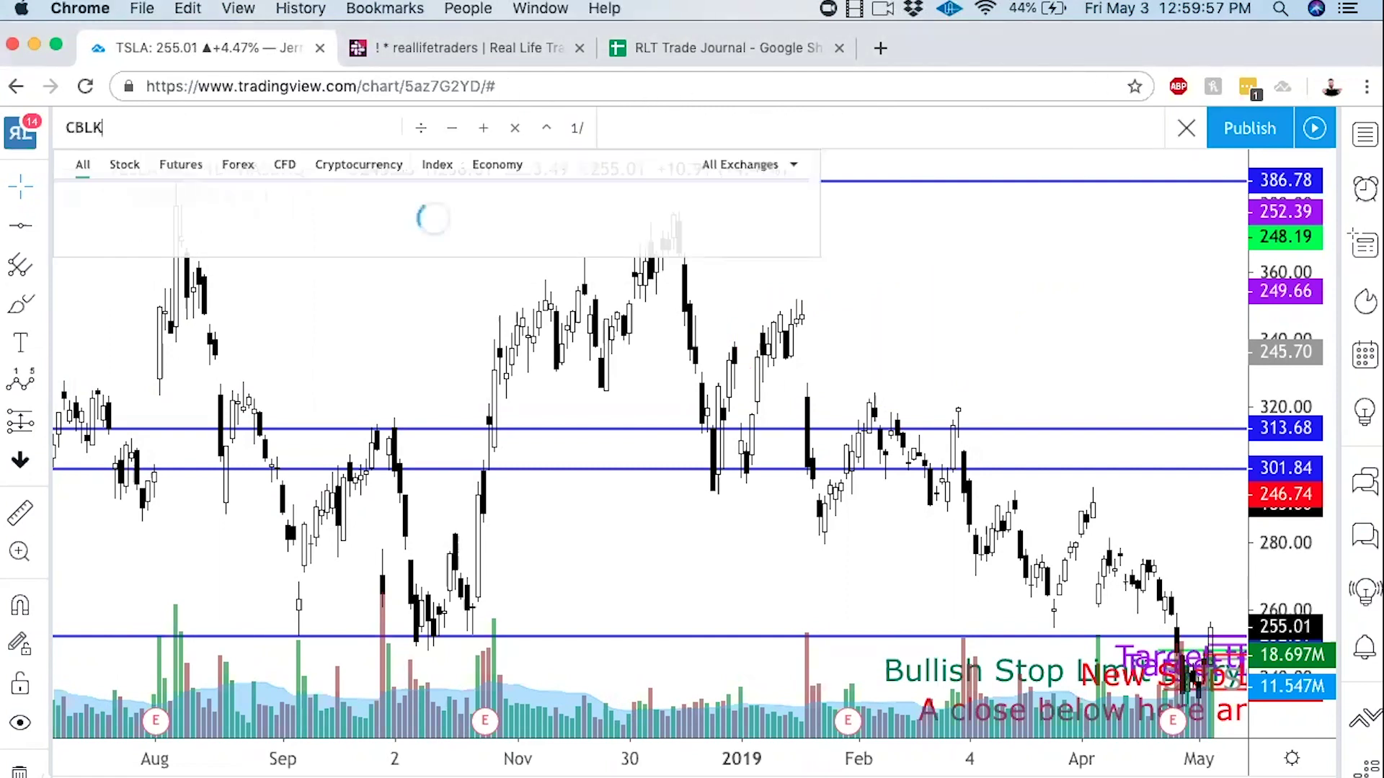
key("Return")
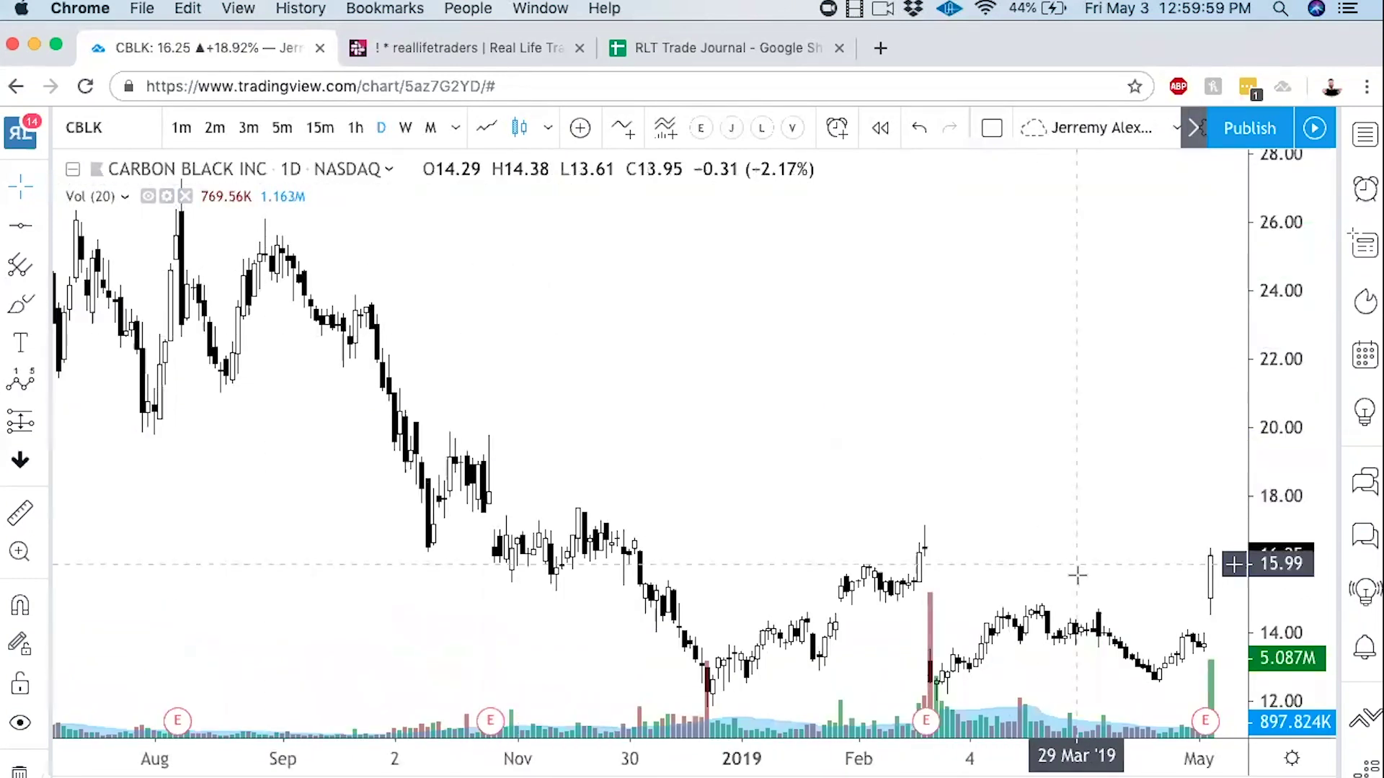
left_click_drag(1081, 578, 1114, 436)
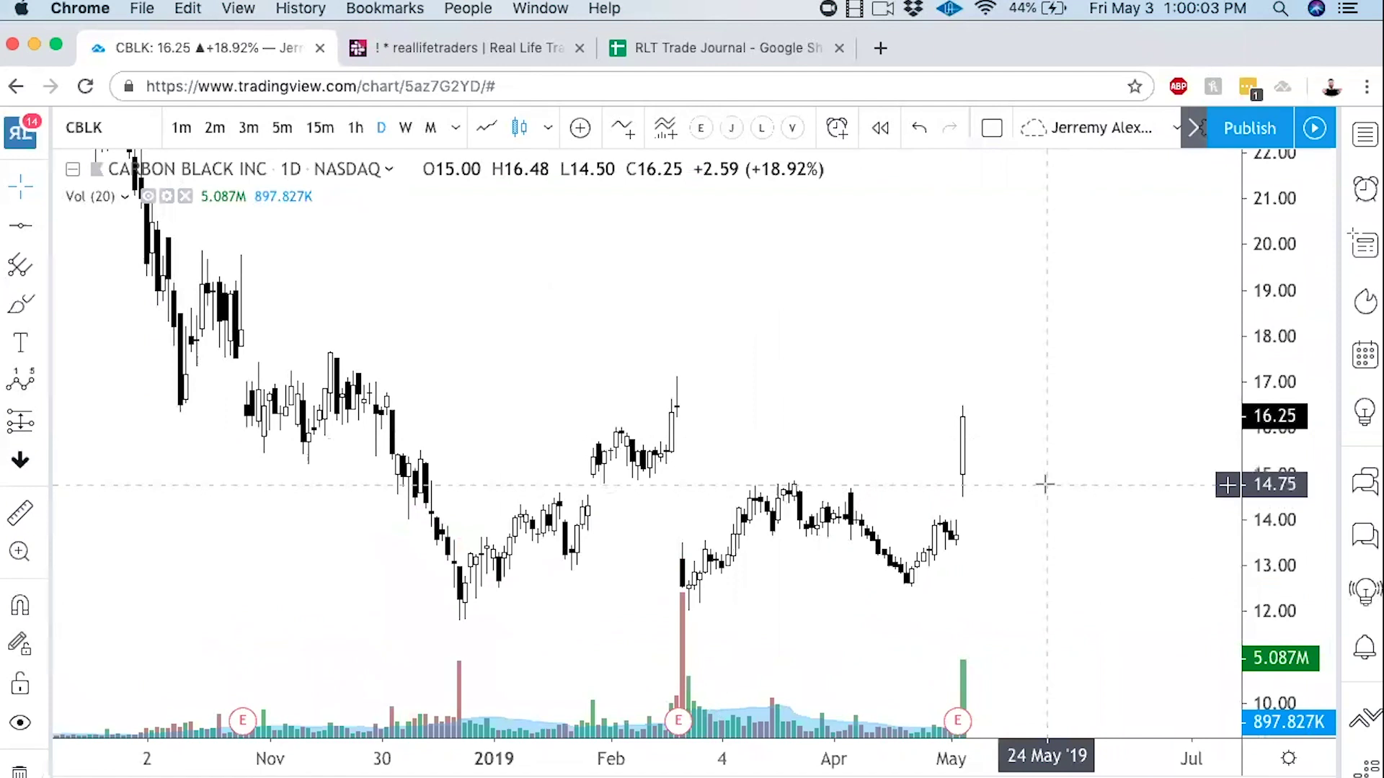
scroll(1045, 478, "down", 1)
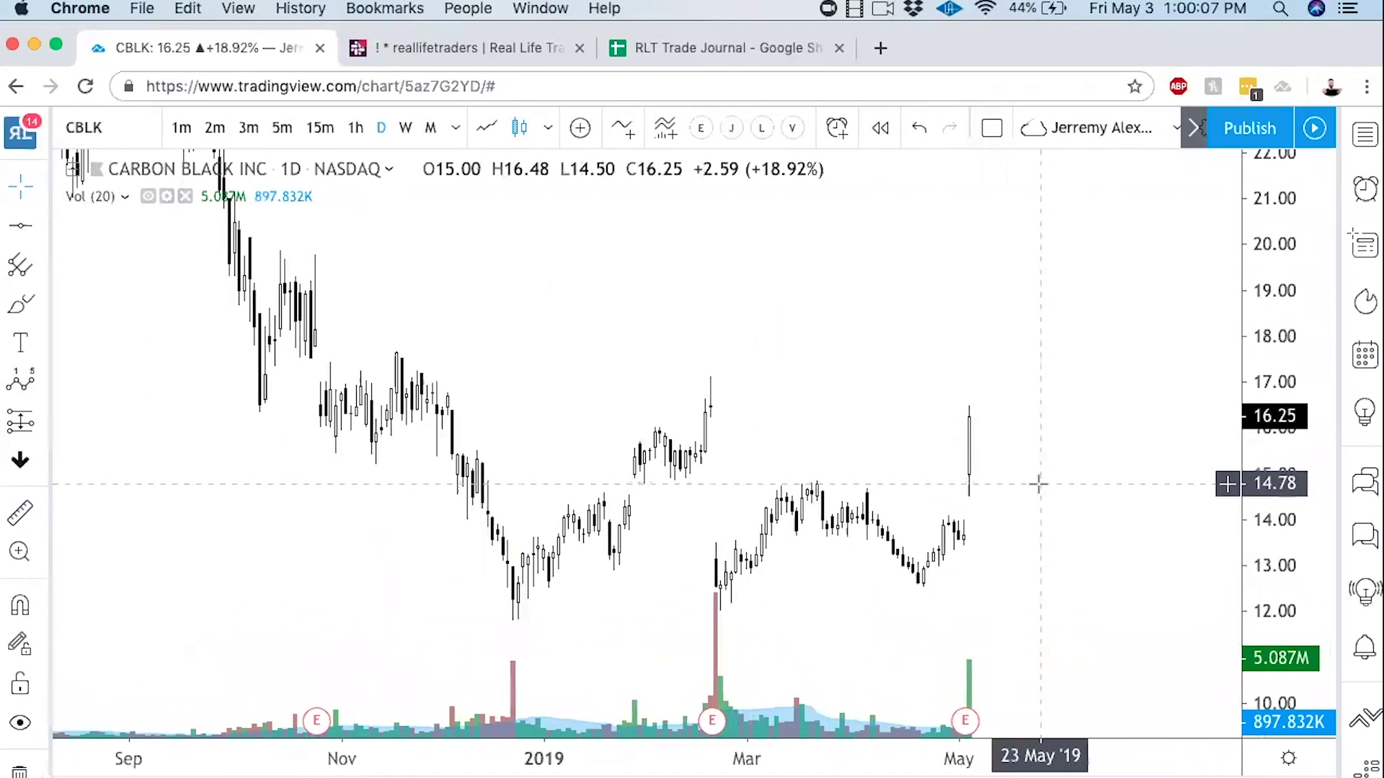
left_click_drag(902, 318, 910, 268)
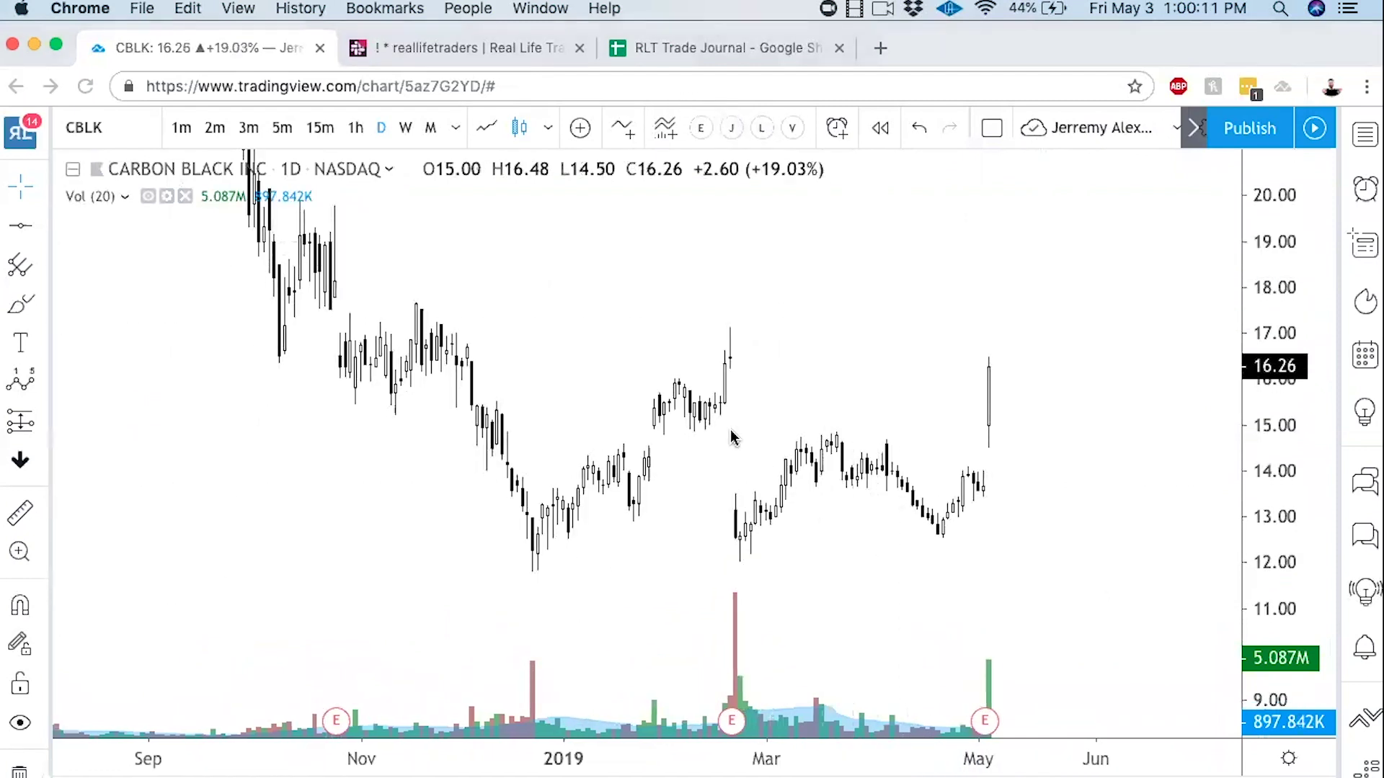
Step: Sketch a red resistance line near 14.75, an arrow, a curve and a bracket, then clear them
left_click_drag(728, 437, 752, 438)
left_click_drag(946, 452, 1083, 434)
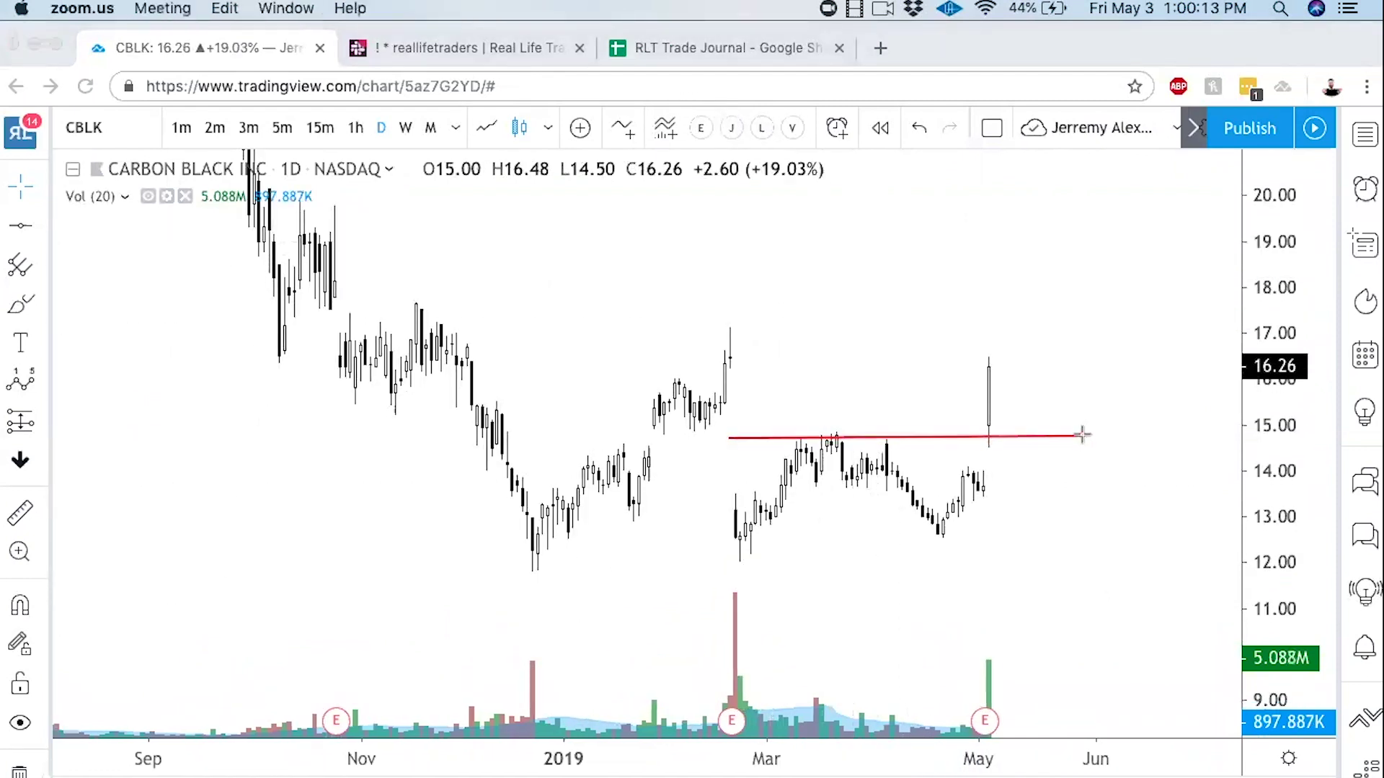
mouse_move(854, 341)
left_mouse_down()
mouse_move(852, 424)
mouse_move(859, 399)
left_mouse_up()
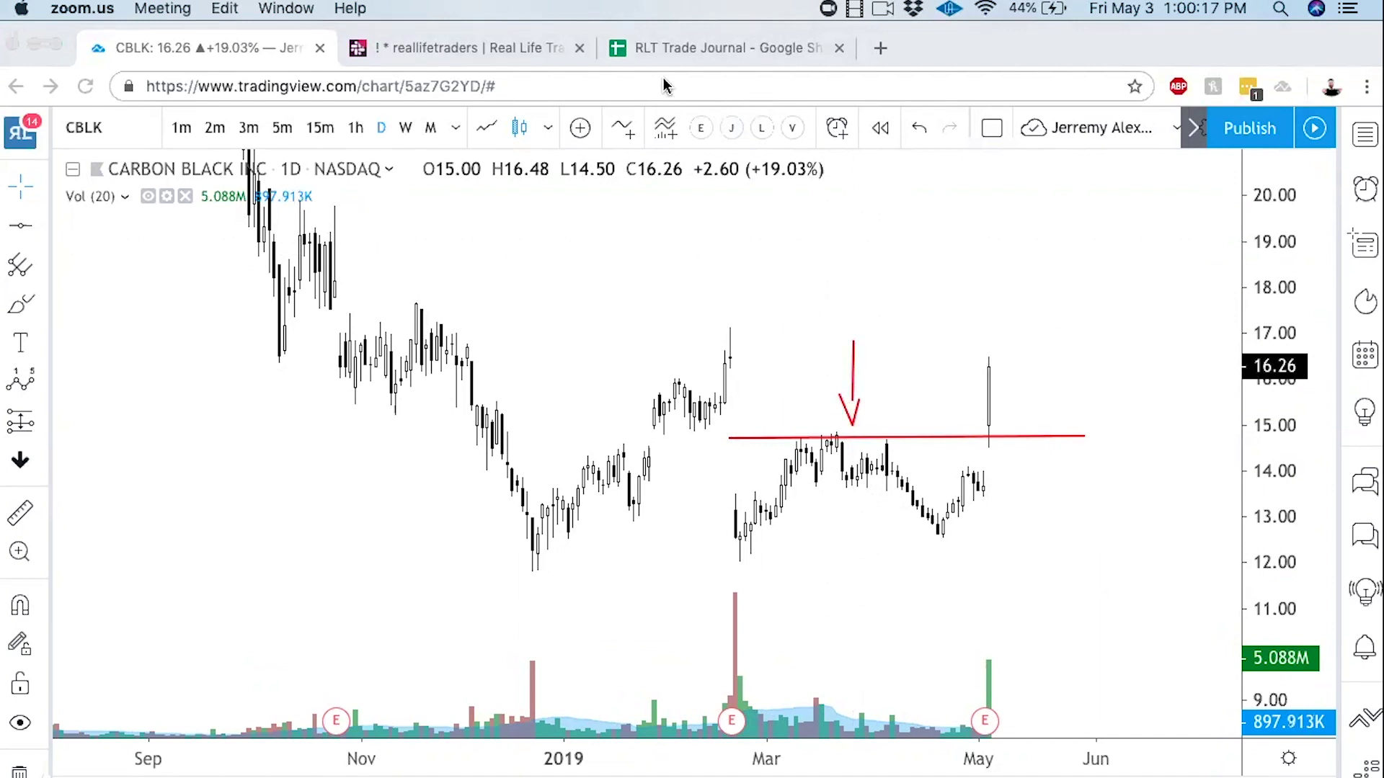
mouse_move(738, 354)
left_mouse_down()
mouse_move(763, 415)
mouse_move(732, 501)
left_mouse_up()
left_click_drag(992, 488, 1008, 445)
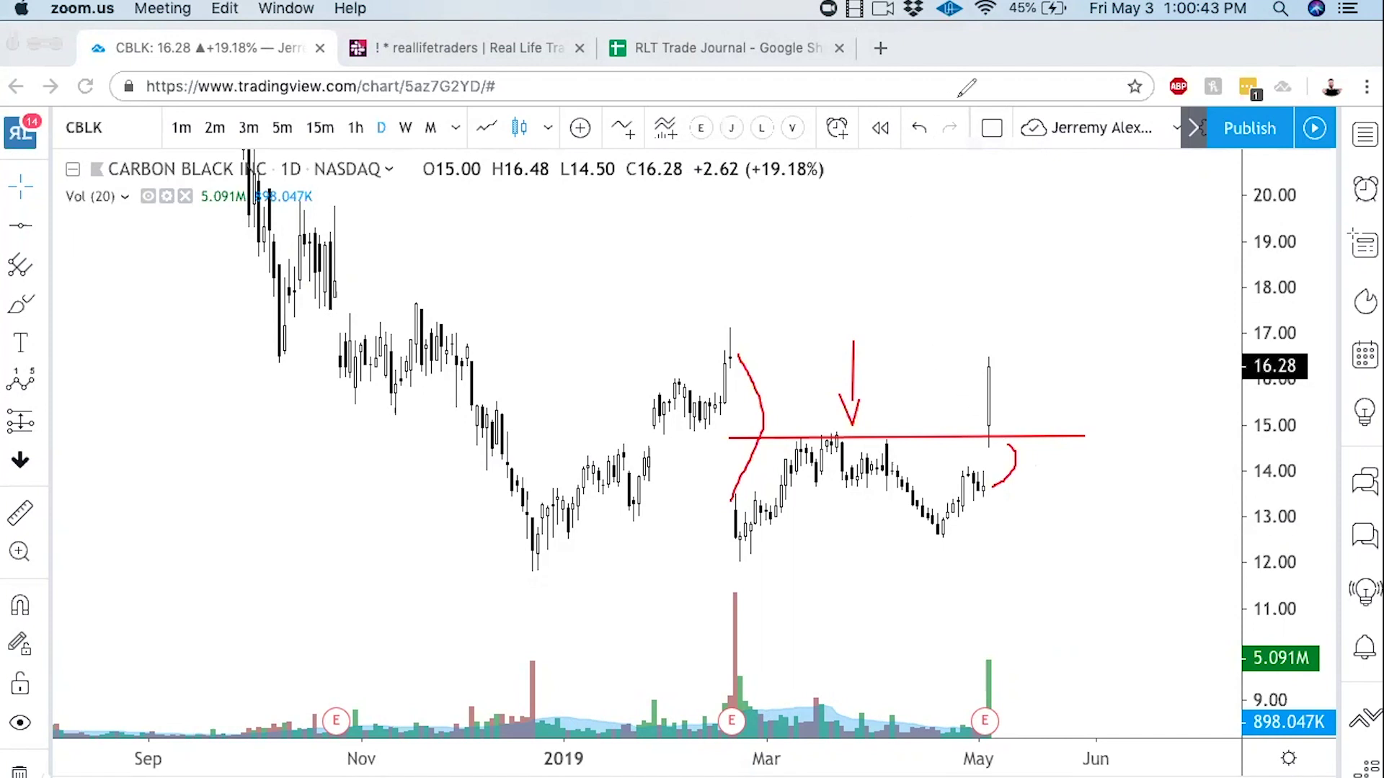
left_click(779, 357)
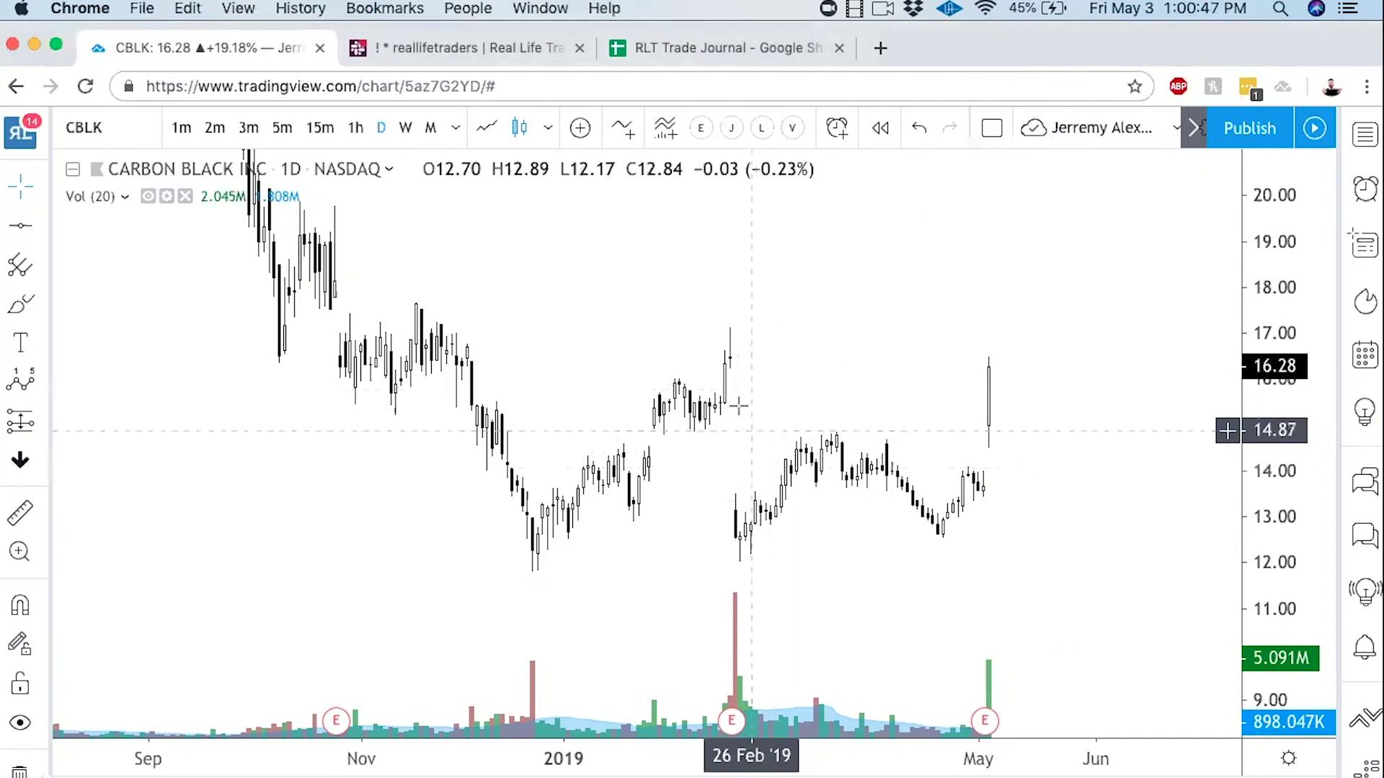
Step: Draw a line across the chart near 15, an arrow at the February candles, and a curve beside the spike
left_click_drag(584, 430, 1087, 428)
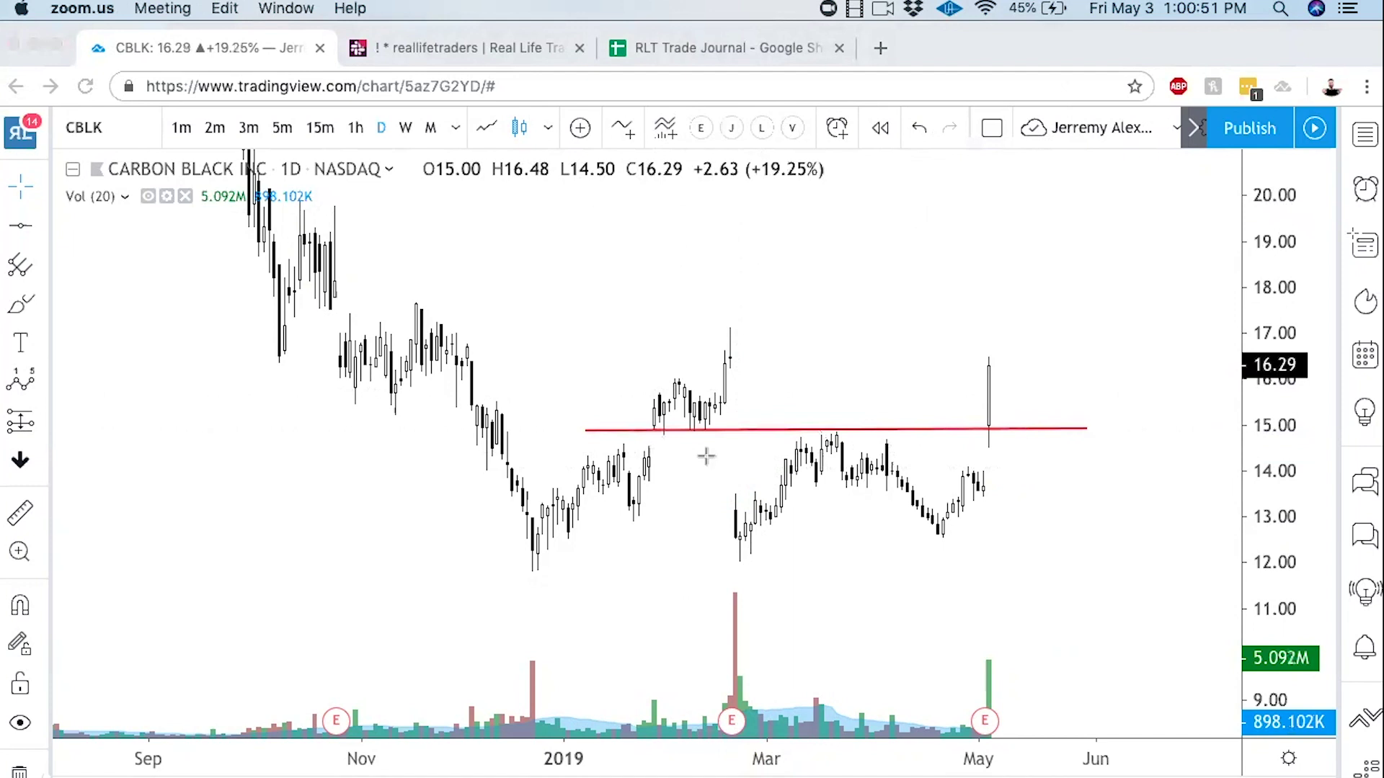
mouse_move(567, 365)
left_mouse_down()
mouse_move(633, 415)
mouse_move(596, 423)
mouse_move(643, 427)
left_mouse_up()
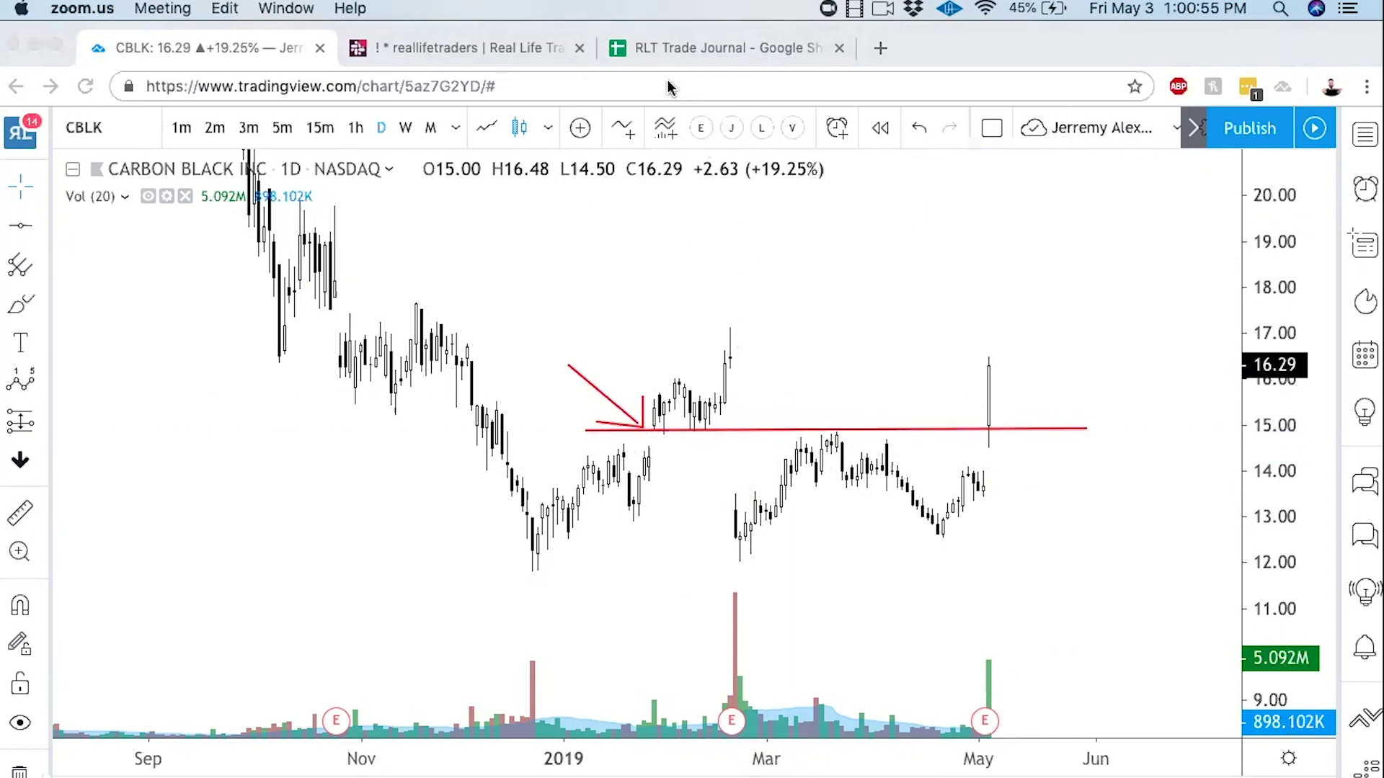
mouse_move(748, 353)
left_mouse_down()
mouse_move(743, 457)
mouse_move(752, 451)
left_mouse_up()
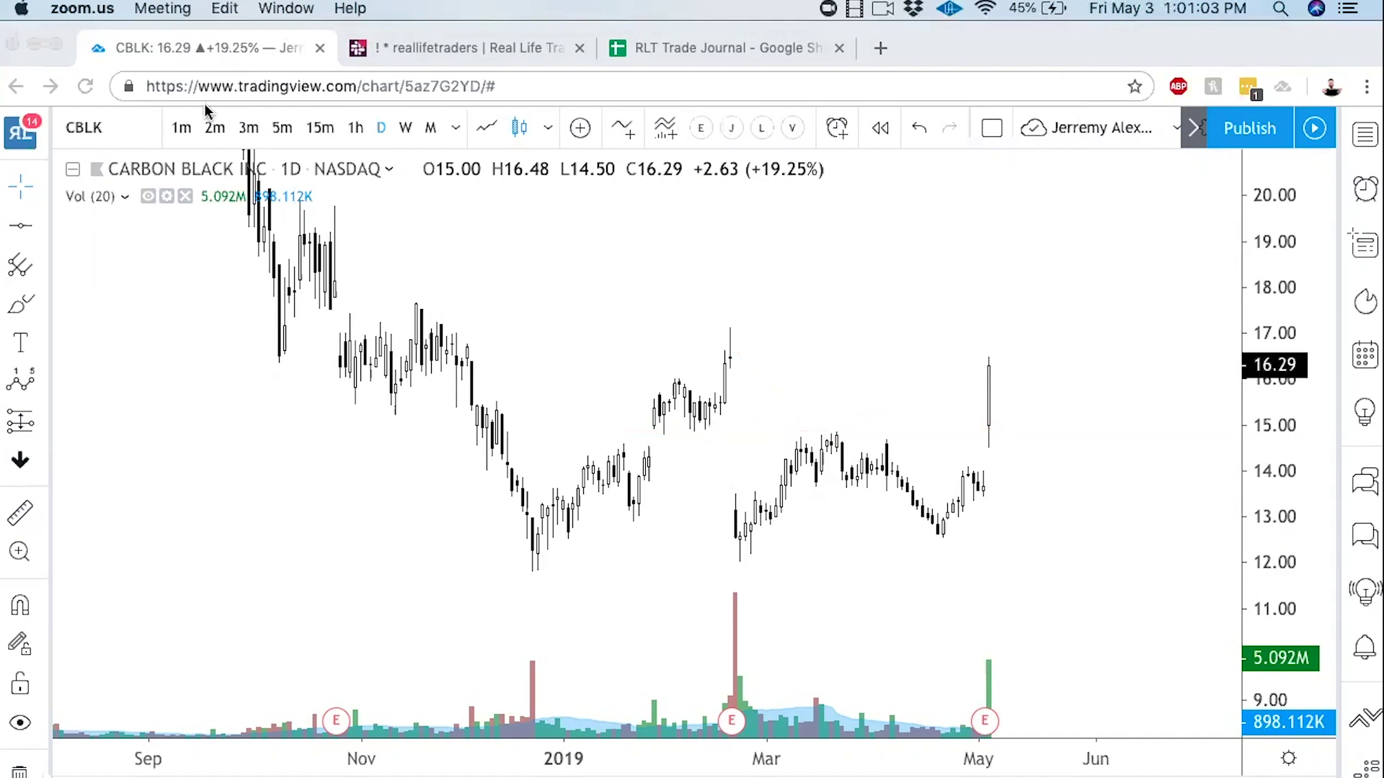
Step: Load the ACIA chart and pan to its 2018 price drop
left_click(129, 137)
type("ACIA")
key("Return")
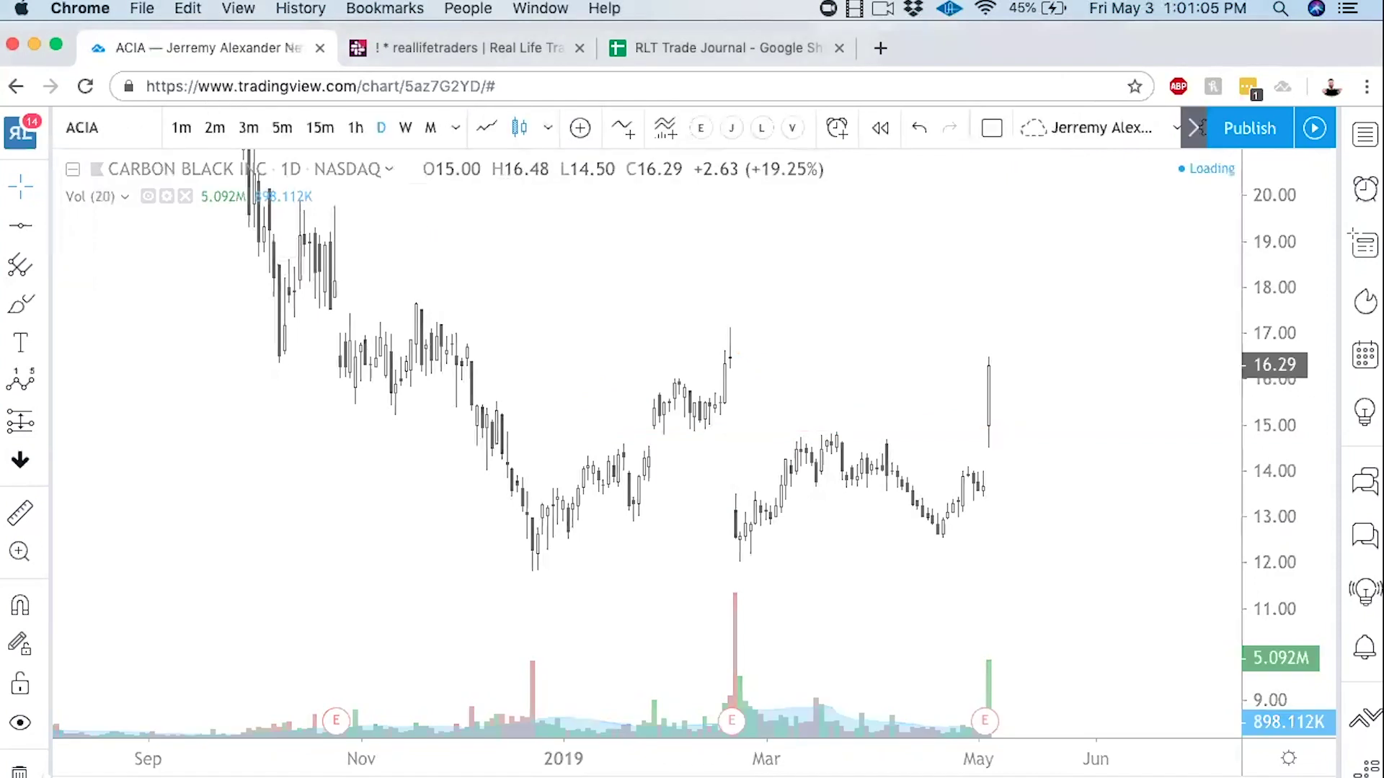
scroll(649, 324, "down", 3)
scroll(649, 324, "down", 5)
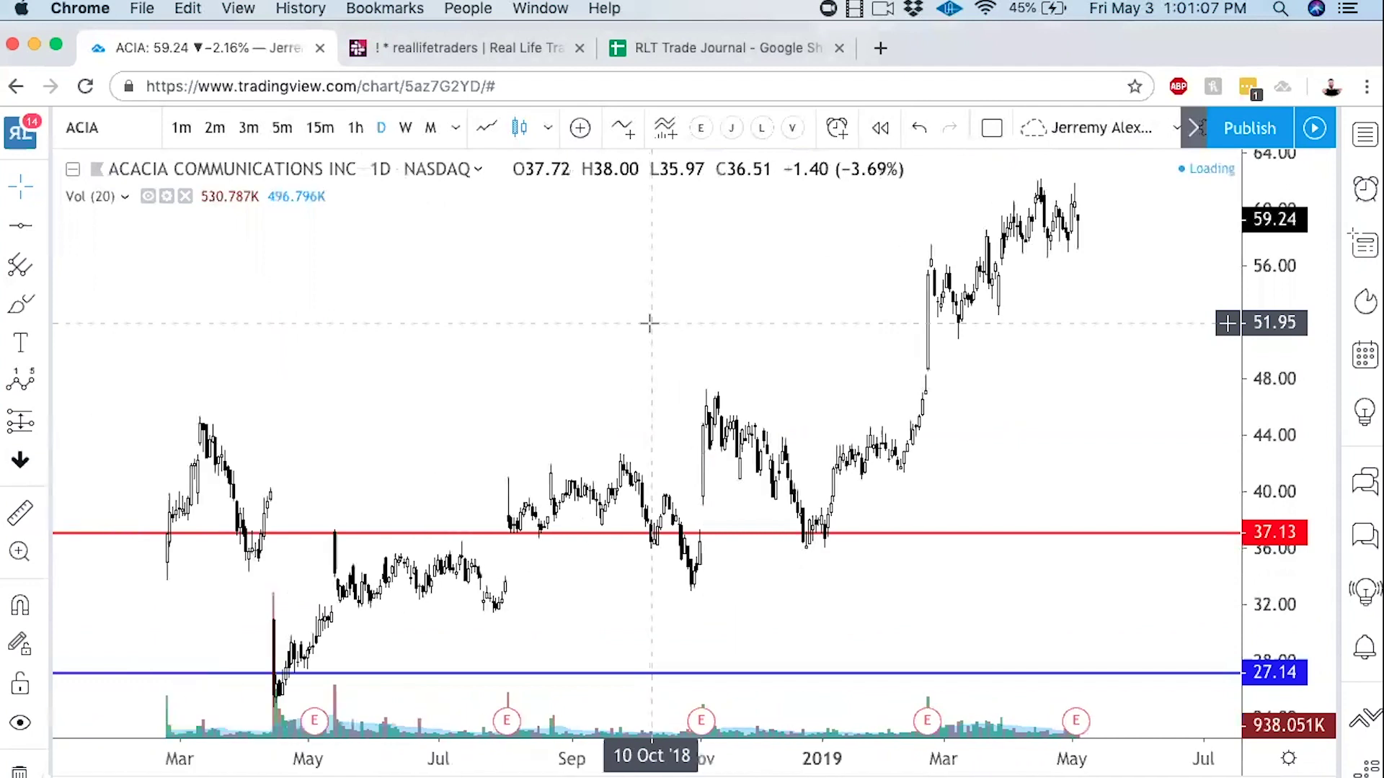
scroll(958, 378, "left", 5)
scroll(982, 377, "up", 6)
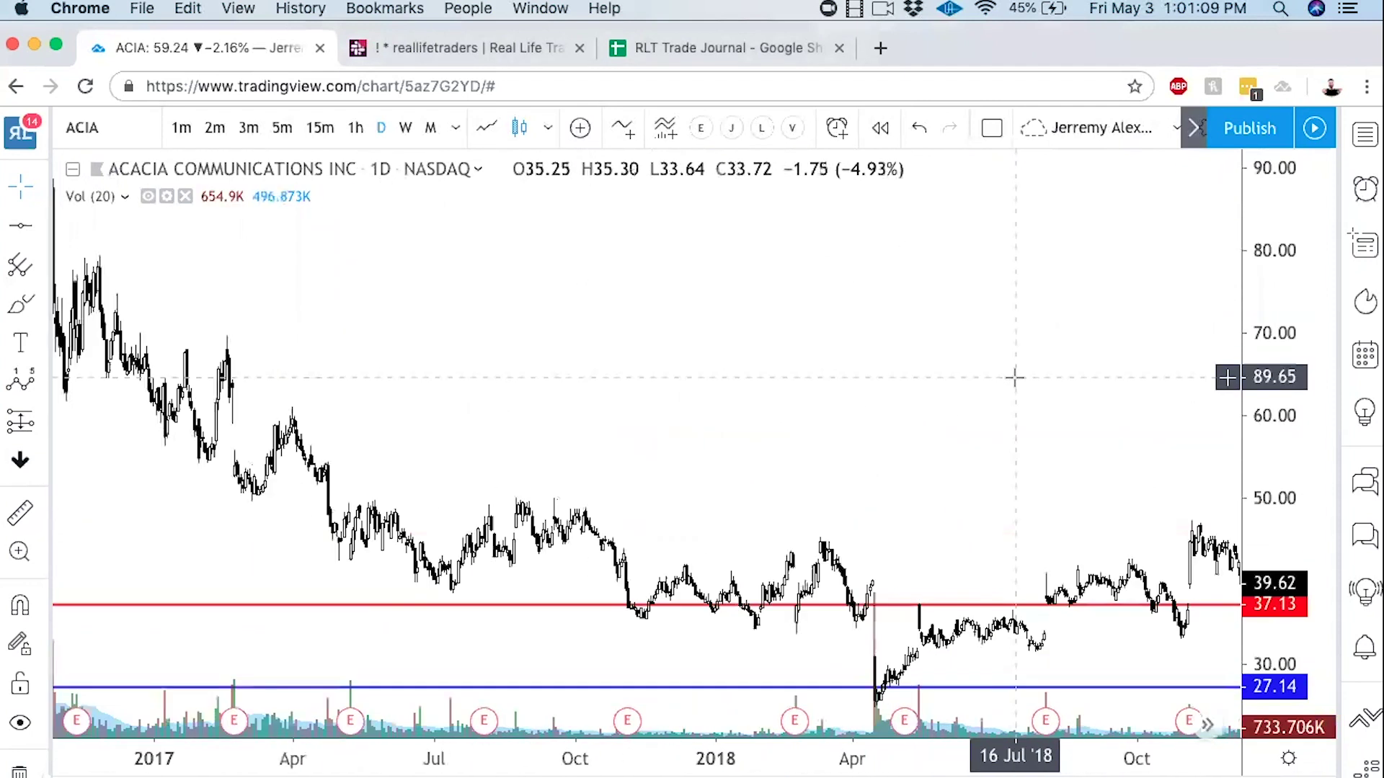
left_click_drag(1095, 476, 1075, 367)
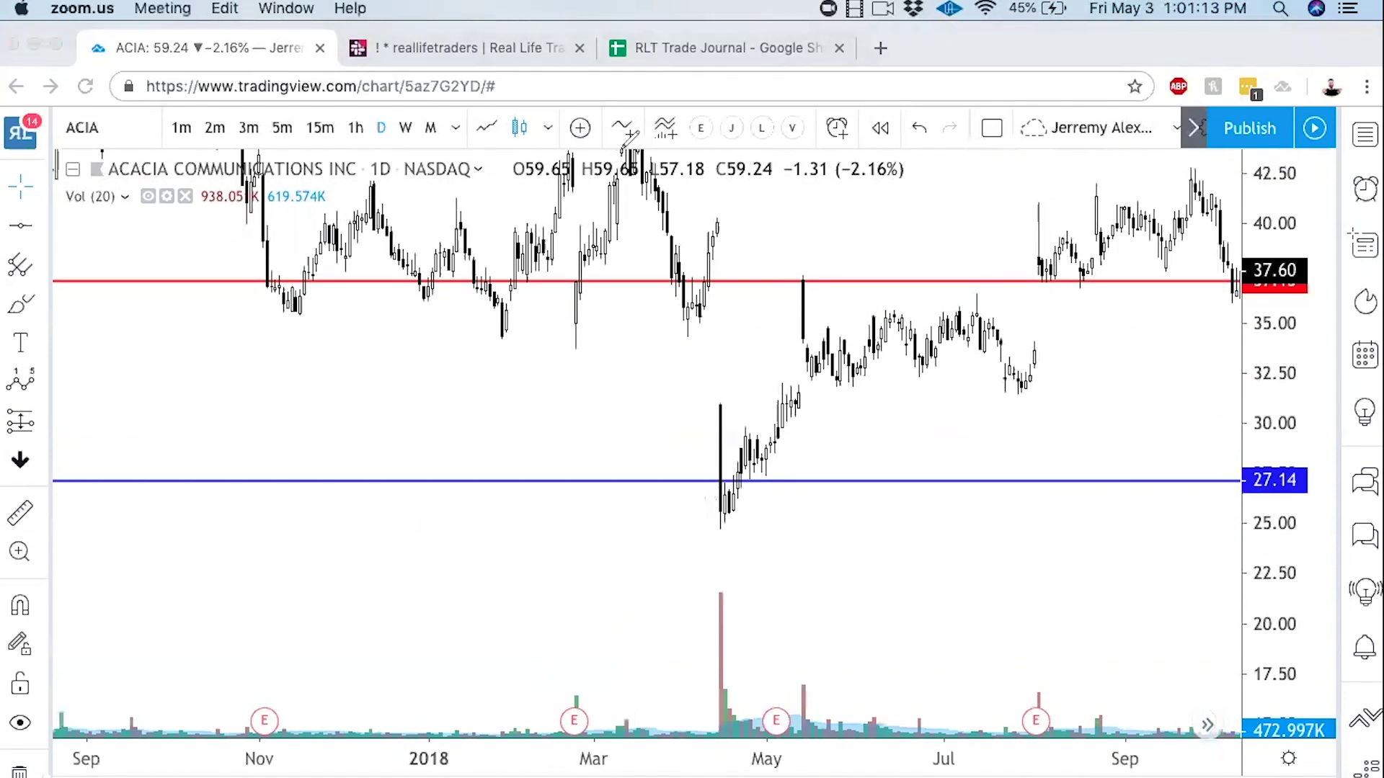
Step: Annotate the March-to-April gap down, April volume bar and drop to 27.14, then clear and enlarge the candles
mouse_move(723, 232)
left_mouse_down()
mouse_move(764, 310)
mouse_move(729, 414)
mouse_move(748, 401)
left_mouse_up()
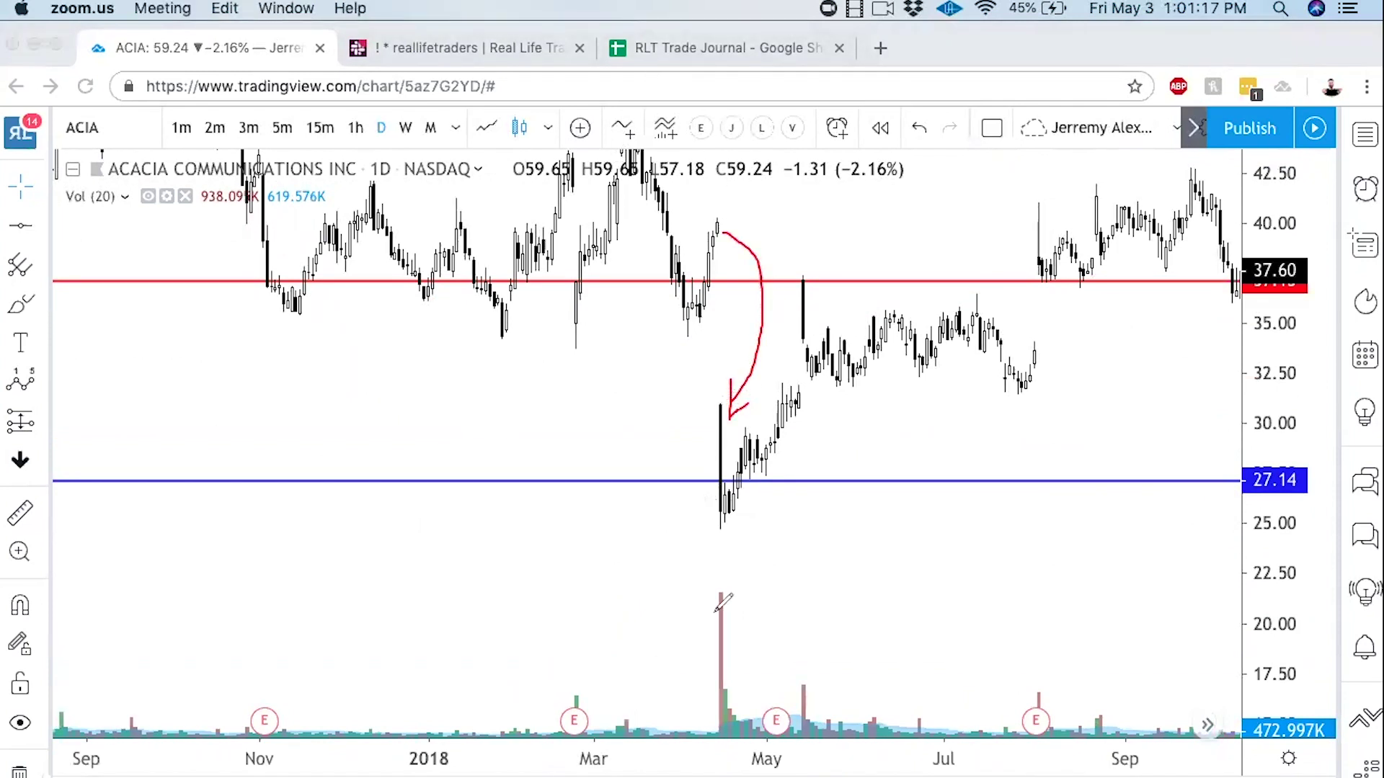
mouse_move(712, 647)
left_mouse_down()
mouse_move(750, 551)
mouse_move(750, 654)
left_mouse_up()
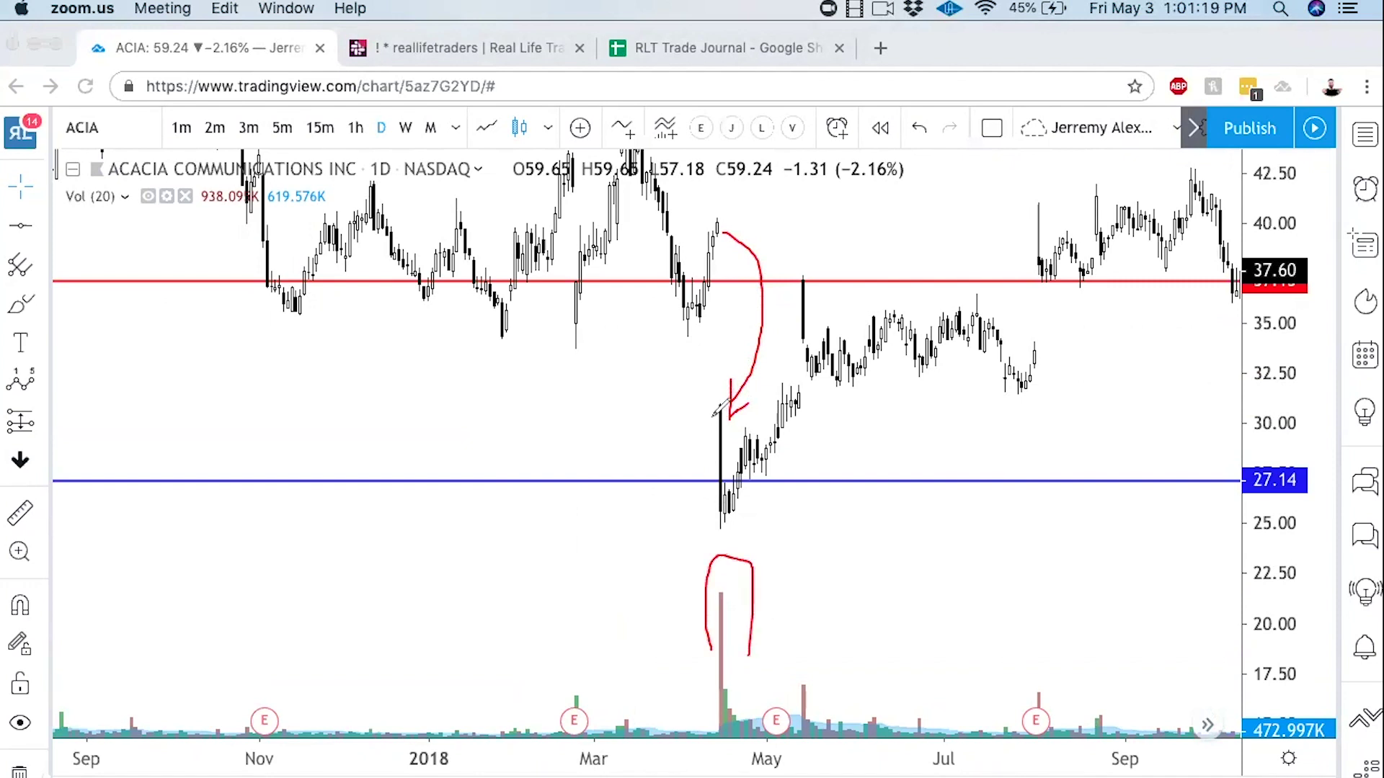
mouse_move(712, 403)
left_mouse_down()
mouse_move(720, 480)
mouse_move(744, 441)
left_mouse_up()
mouse_move(716, 386)
left_mouse_down()
mouse_move(829, 382)
mouse_move(718, 387)
left_mouse_up()
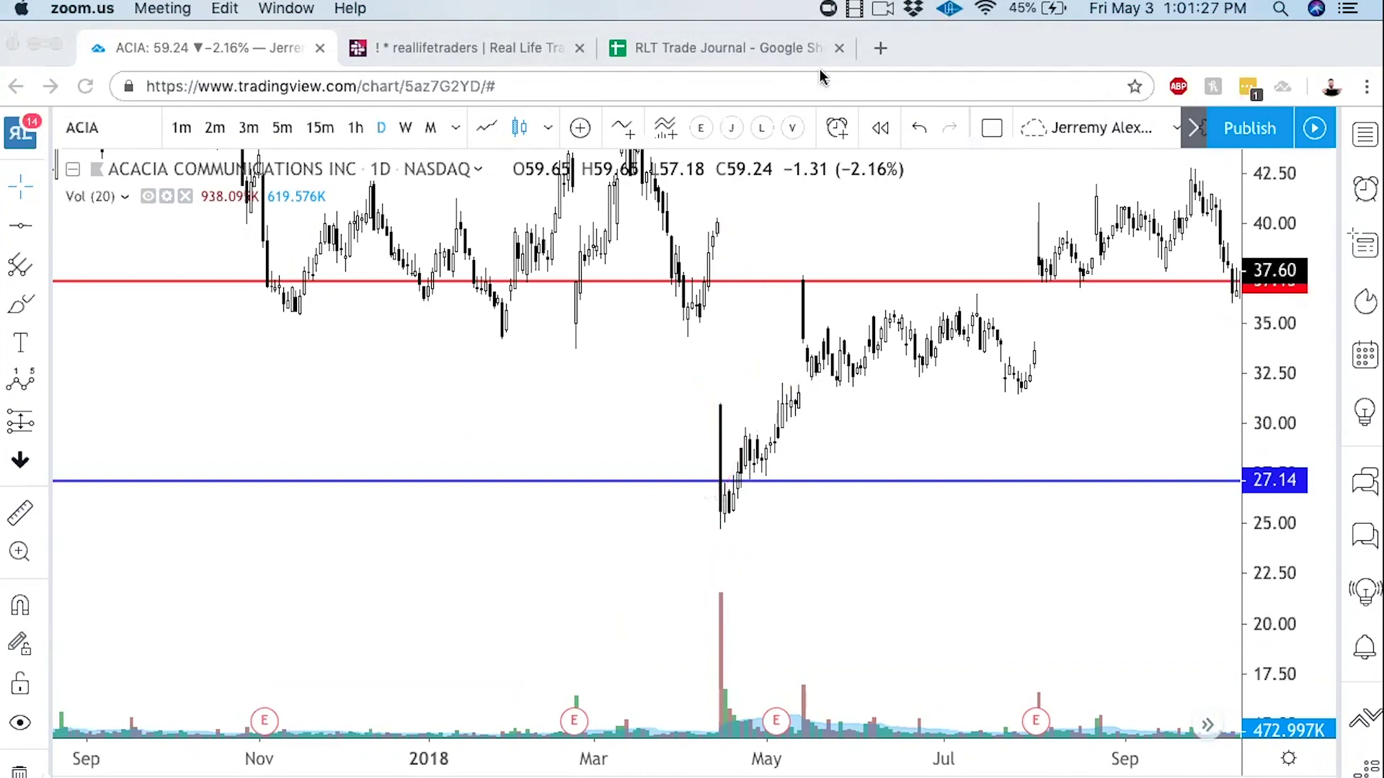
left_click(605, 488)
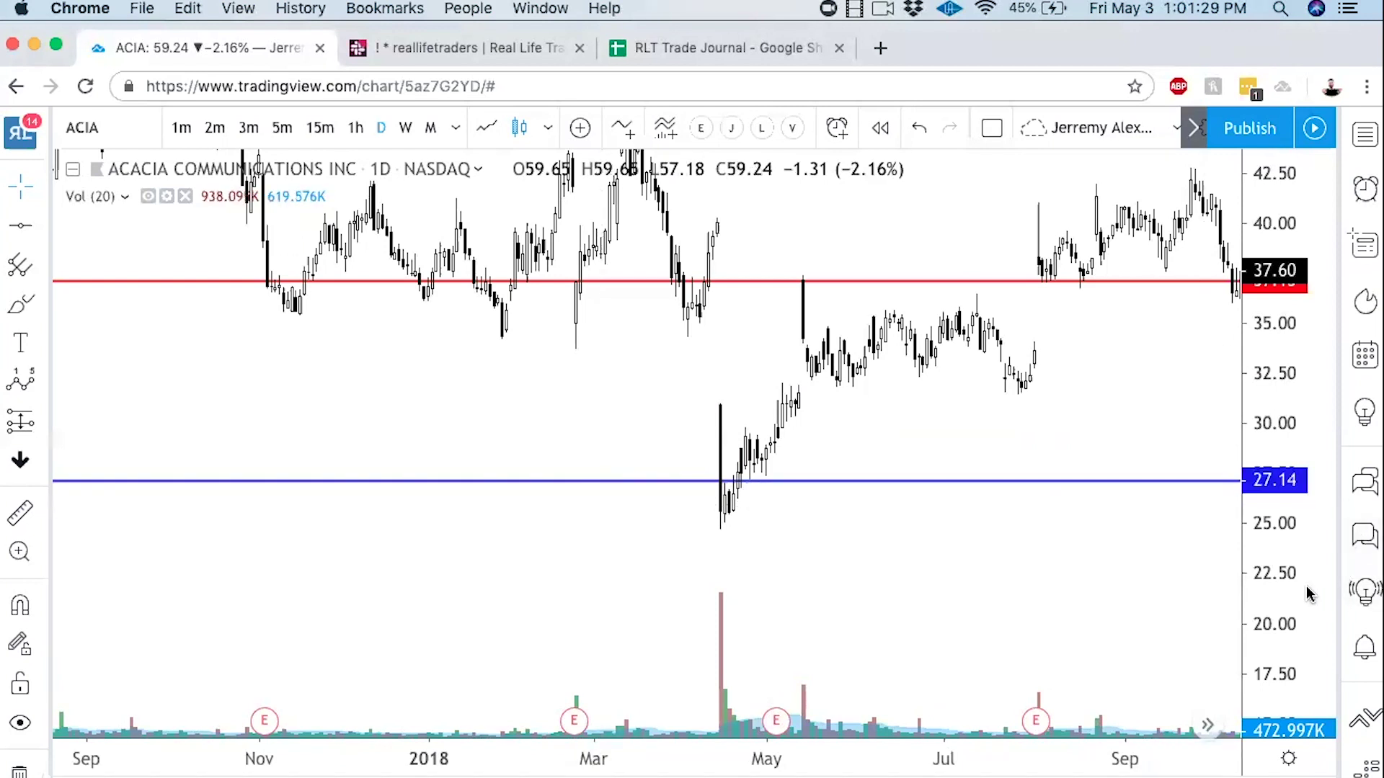
left_click_drag(1309, 593, 969, 435)
scroll(969, 435, "right", 5)
Step: Add a horizontal price line at 32.18 and recentre the chart
left_click(20, 226)
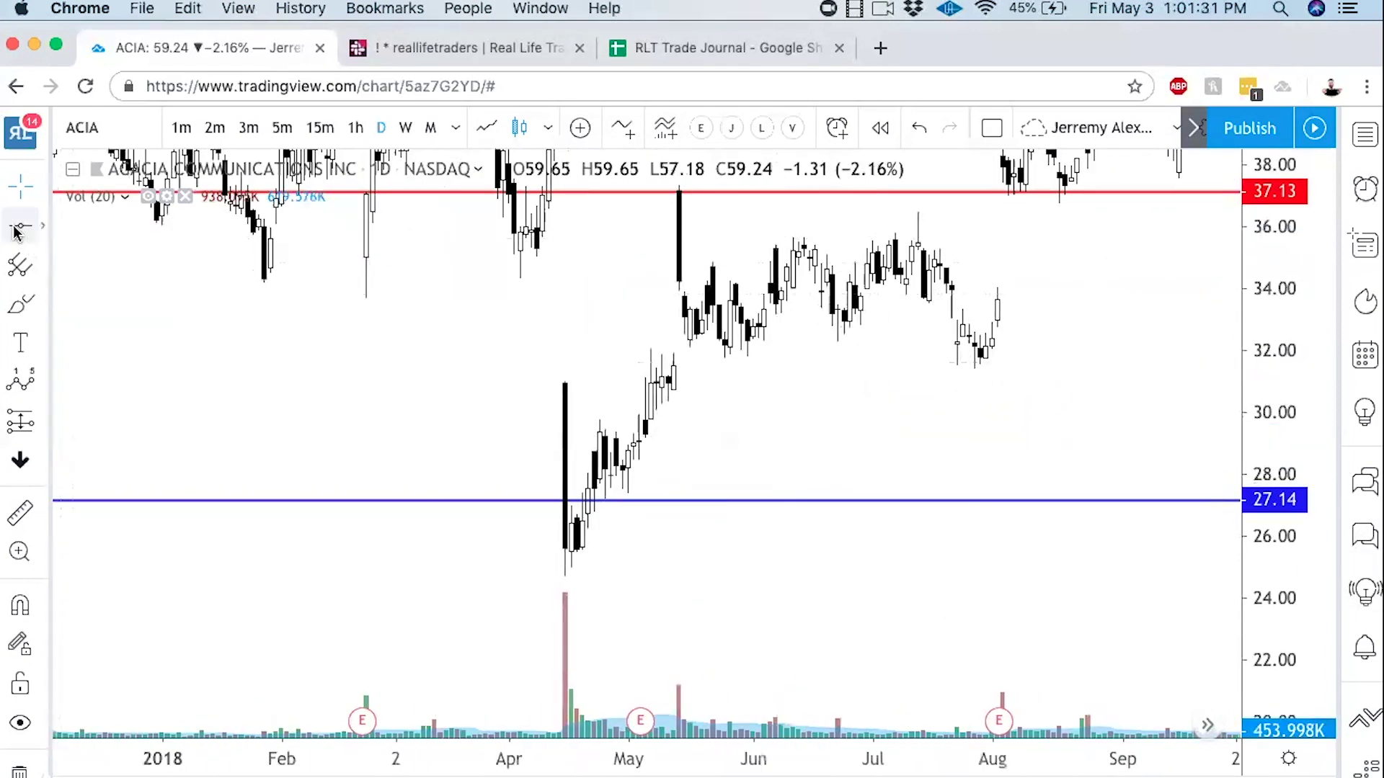
left_click(495, 344)
left_click_drag(522, 327, 527, 369)
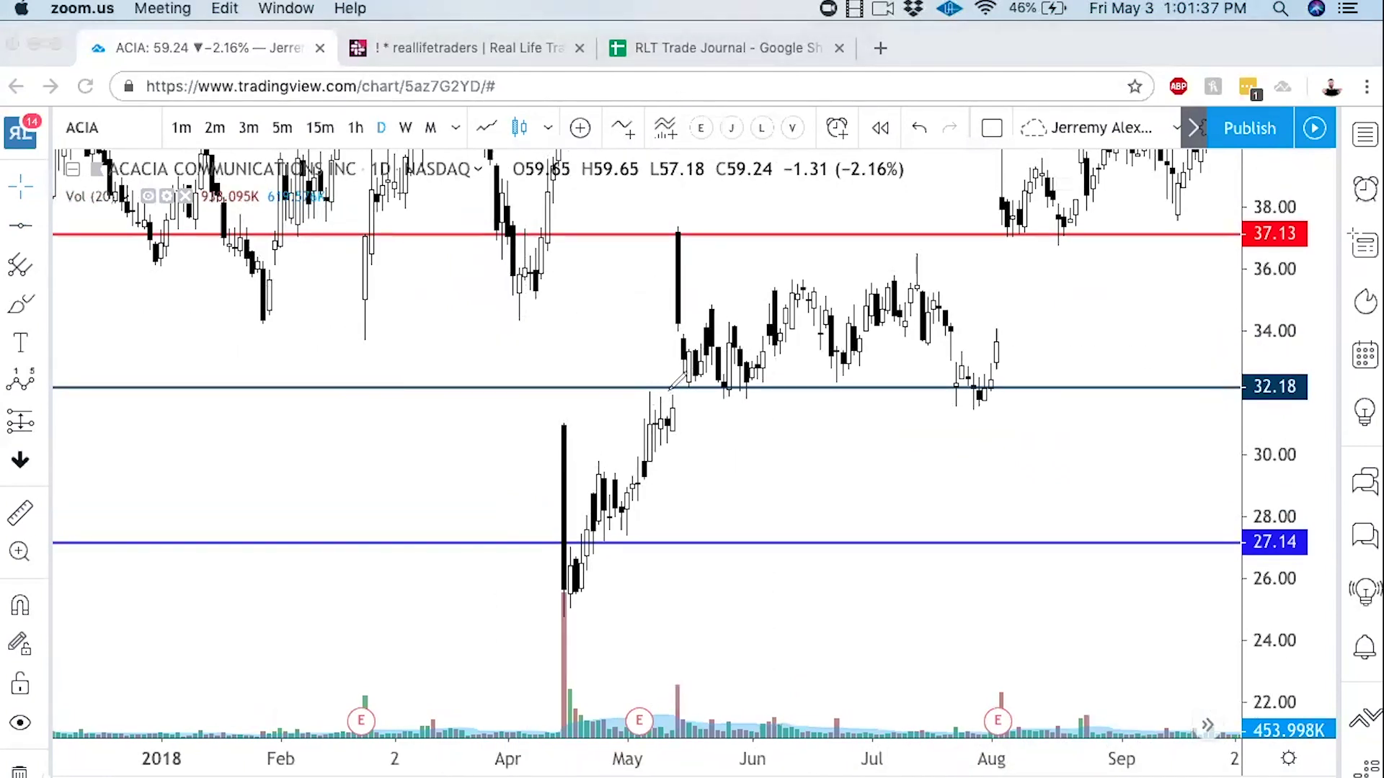
Step: Circle the May 2018 fall from 37.13 to 32.18, sketch bounce marks below 32.18, then clear them
mouse_move(669, 388)
left_mouse_down()
mouse_move(637, 354)
mouse_move(642, 229)
mouse_move(670, 216)
mouse_move(691, 373)
left_mouse_up()
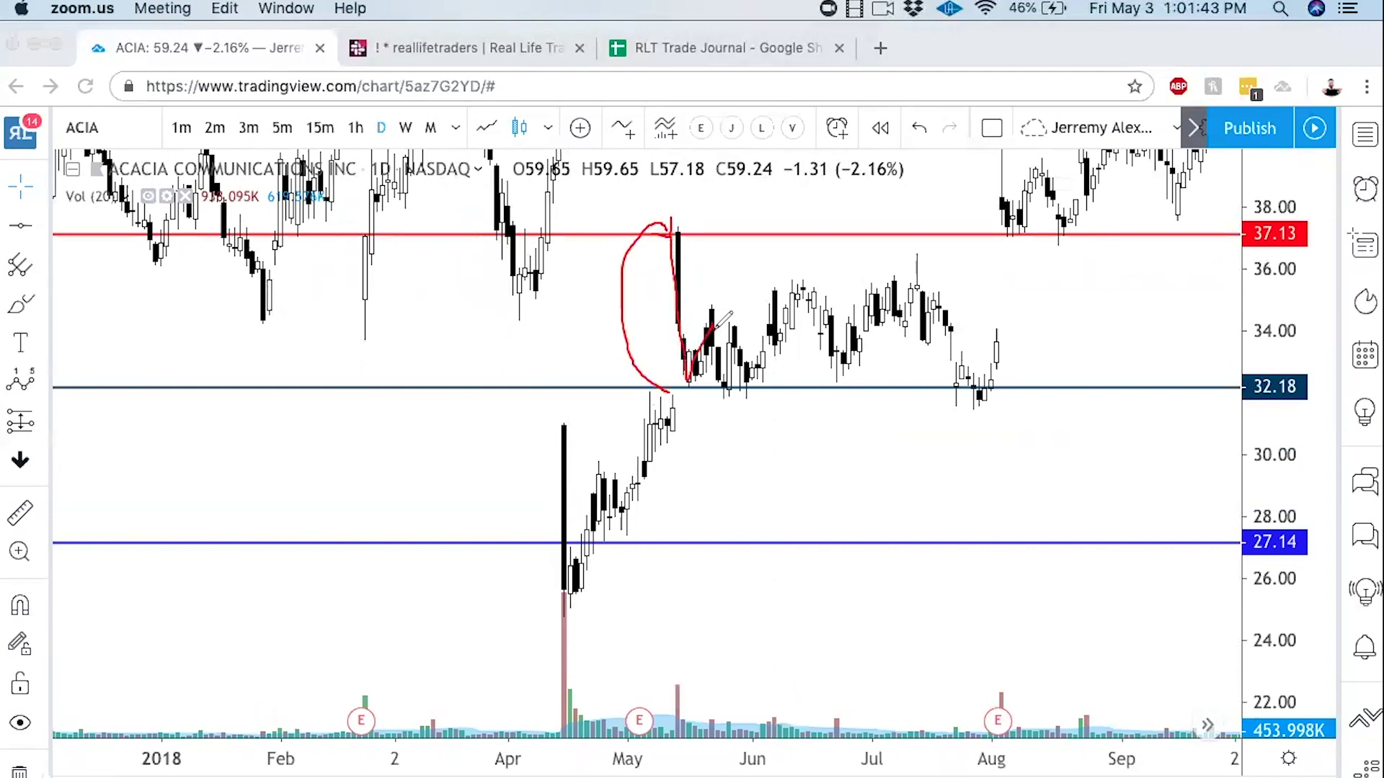
left_click_drag(715, 384, 726, 412)
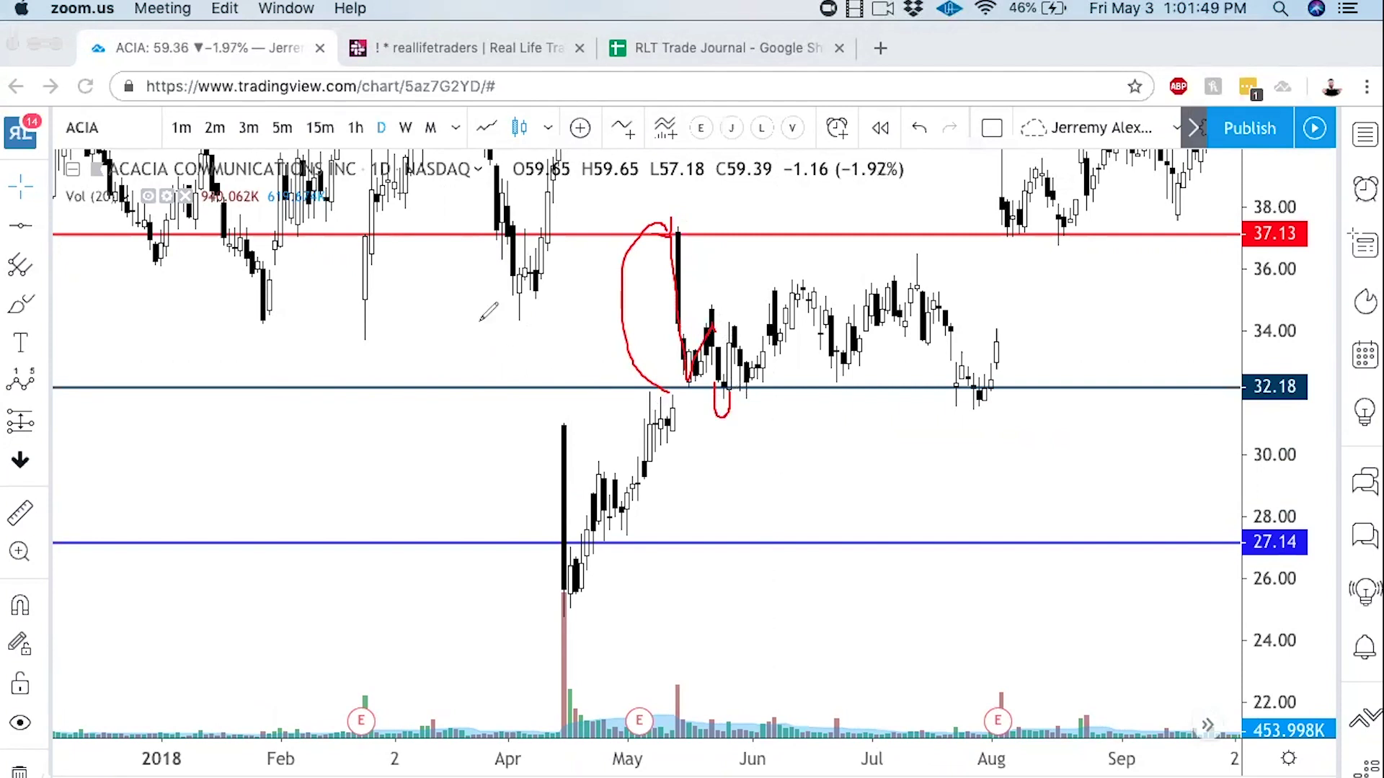
left_click_drag(761, 478, 717, 422)
left_click_drag(789, 462, 736, 398)
left_click_drag(847, 465, 847, 397)
left_click_drag(917, 459, 959, 407)
left_click_drag(981, 481, 980, 422)
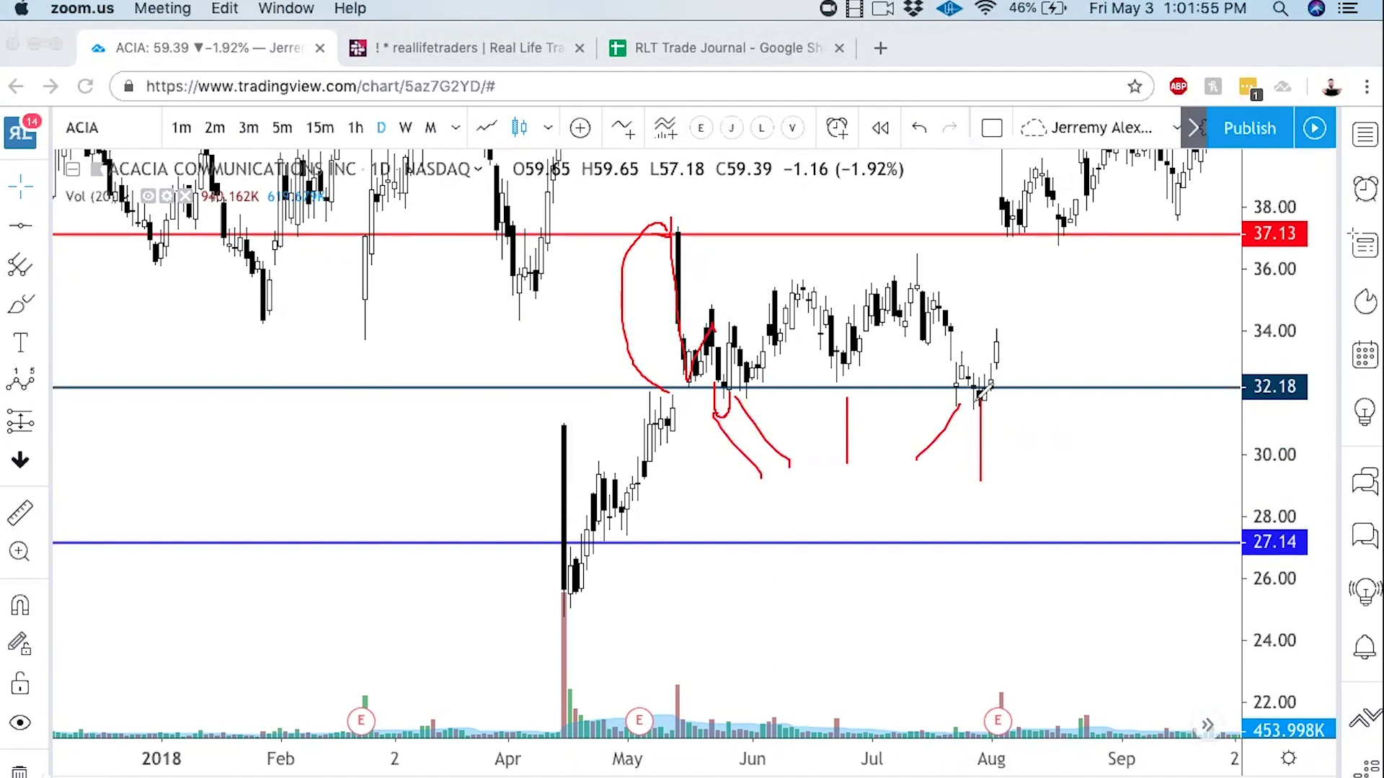
left_click(1088, 128)
Step: Zoom out and pan ACIA to recent months showing the rally to about 59
left_click(566, 268)
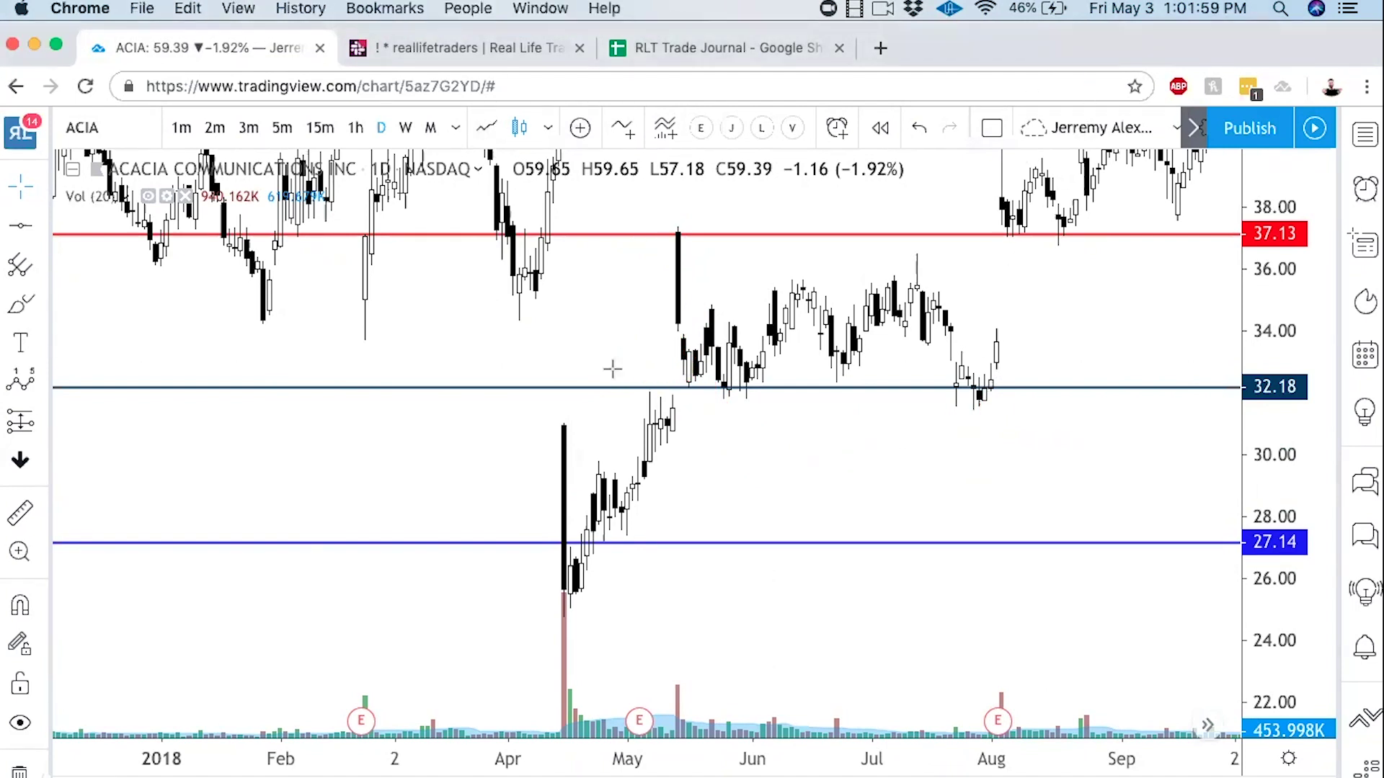
scroll(612, 364, "down", 3)
left_click_drag(1270, 303, 1199, 535)
left_click_drag(920, 278, 154, 595)
scroll(894, 364, "down", 5)
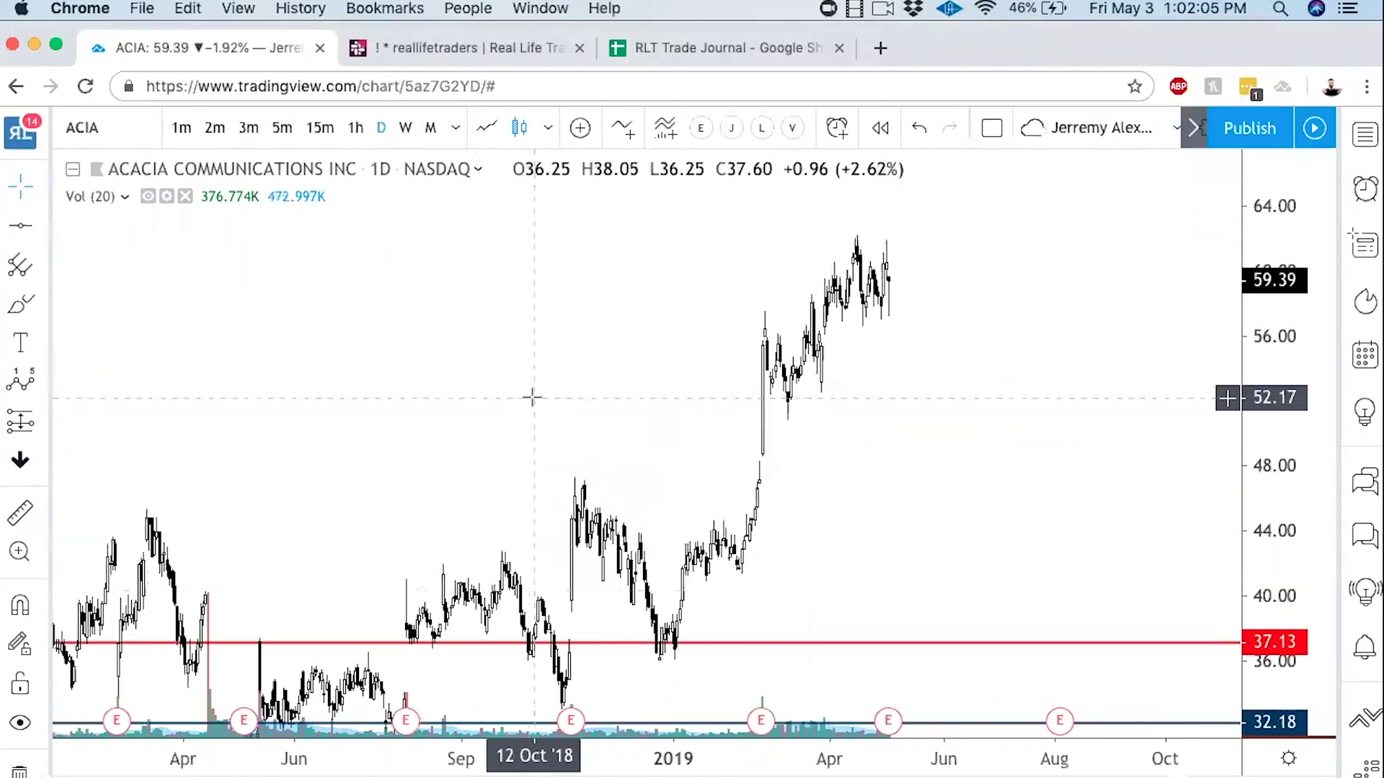
scroll(531, 396, "right", 5)
Step: Switch the chart to PLNT and adjust the zoom
right_click(140, 167)
left_click(128, 130)
type("PLNT")
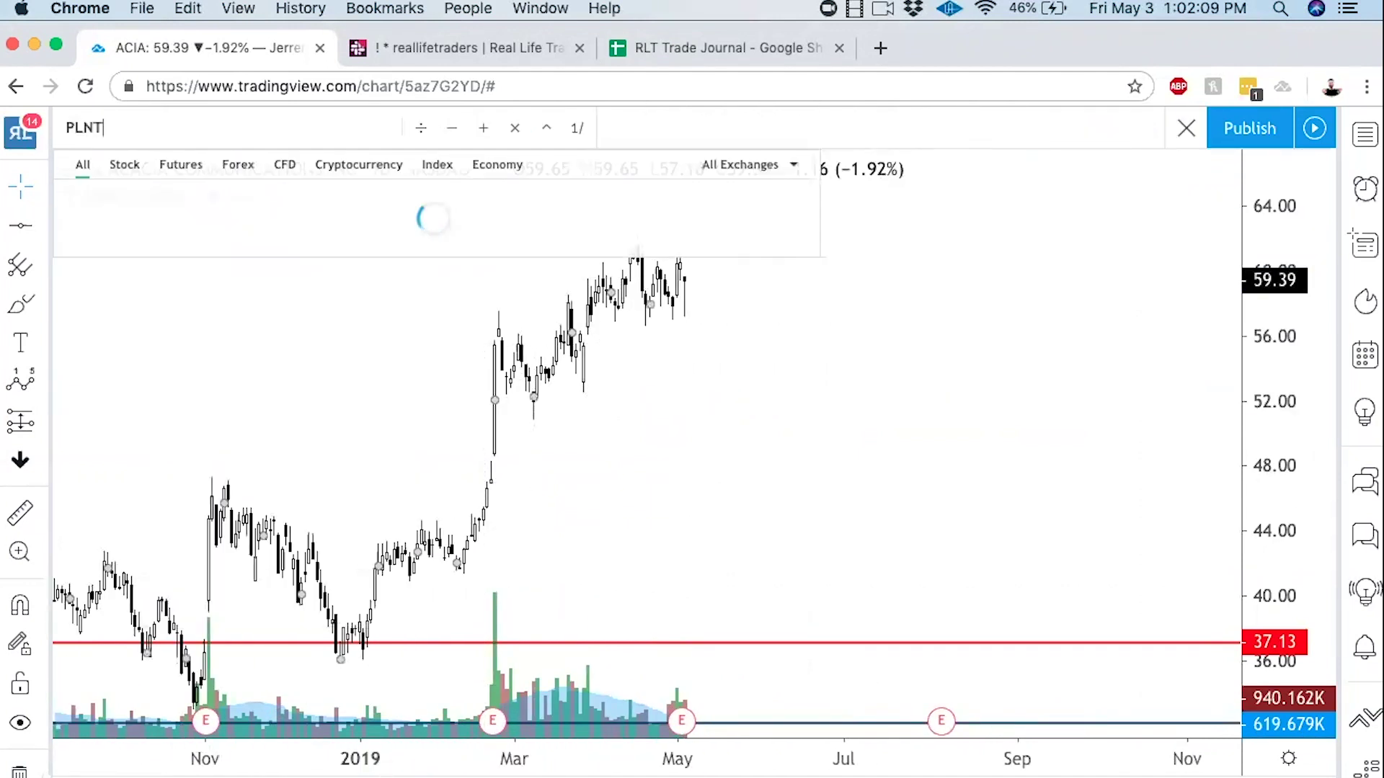
key("Return")
scroll(712, 231, "up", 5)
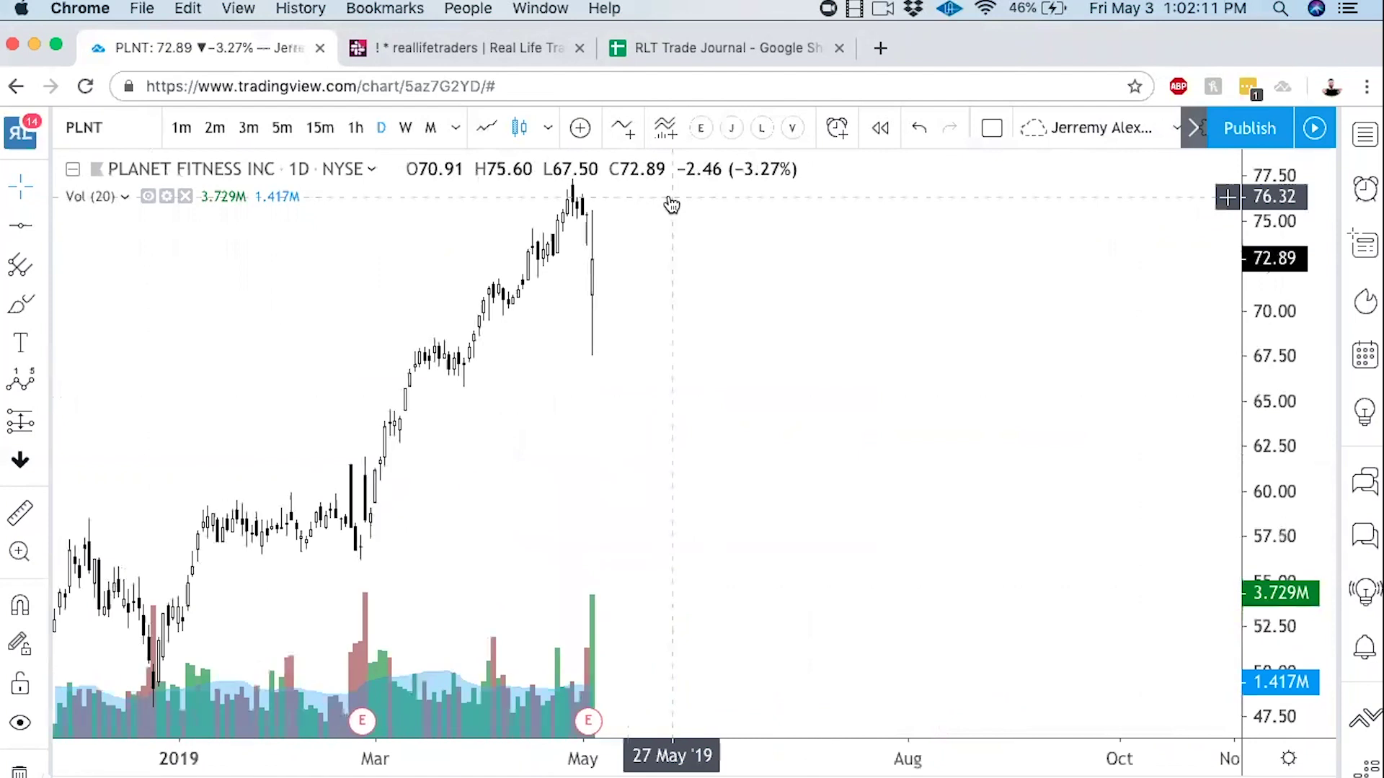
scroll(911, 314, "up", 2)
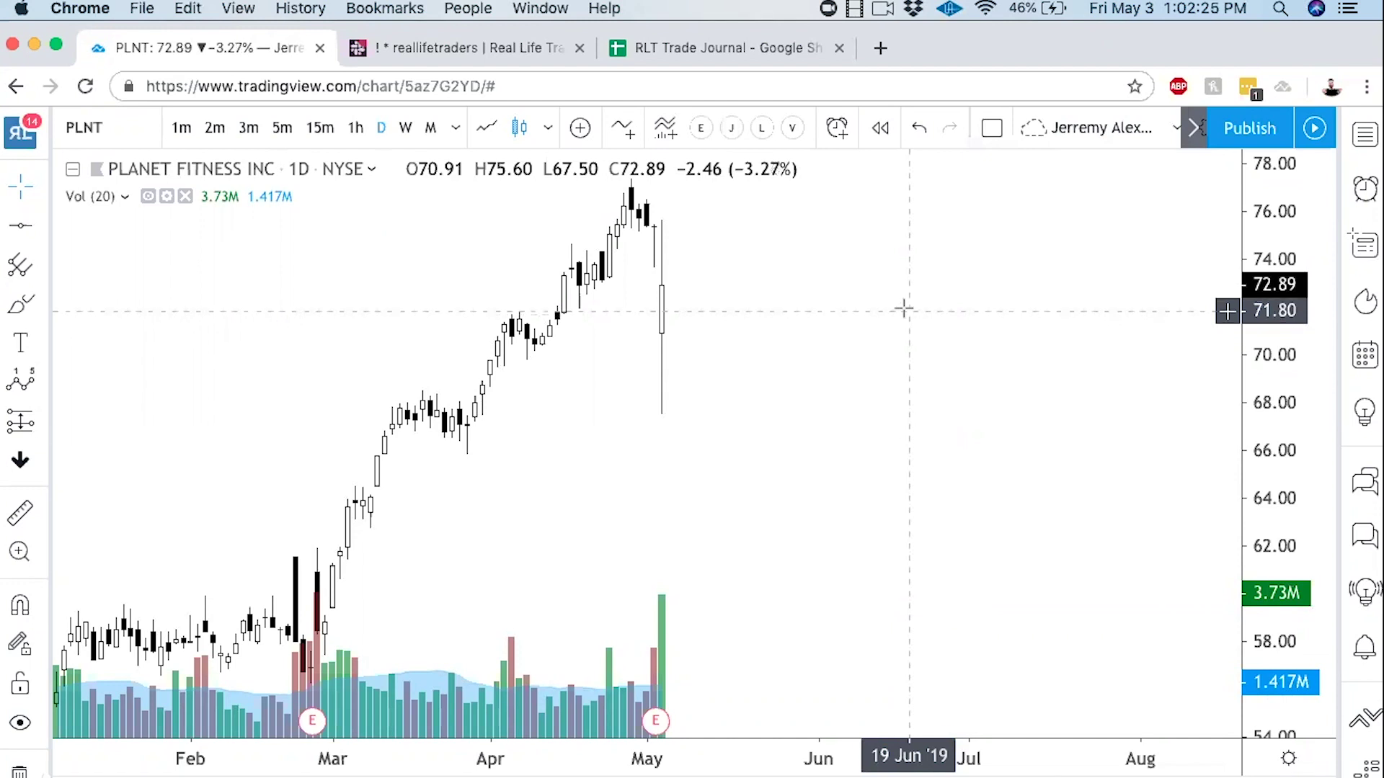
scroll(910, 314, "down", 3)
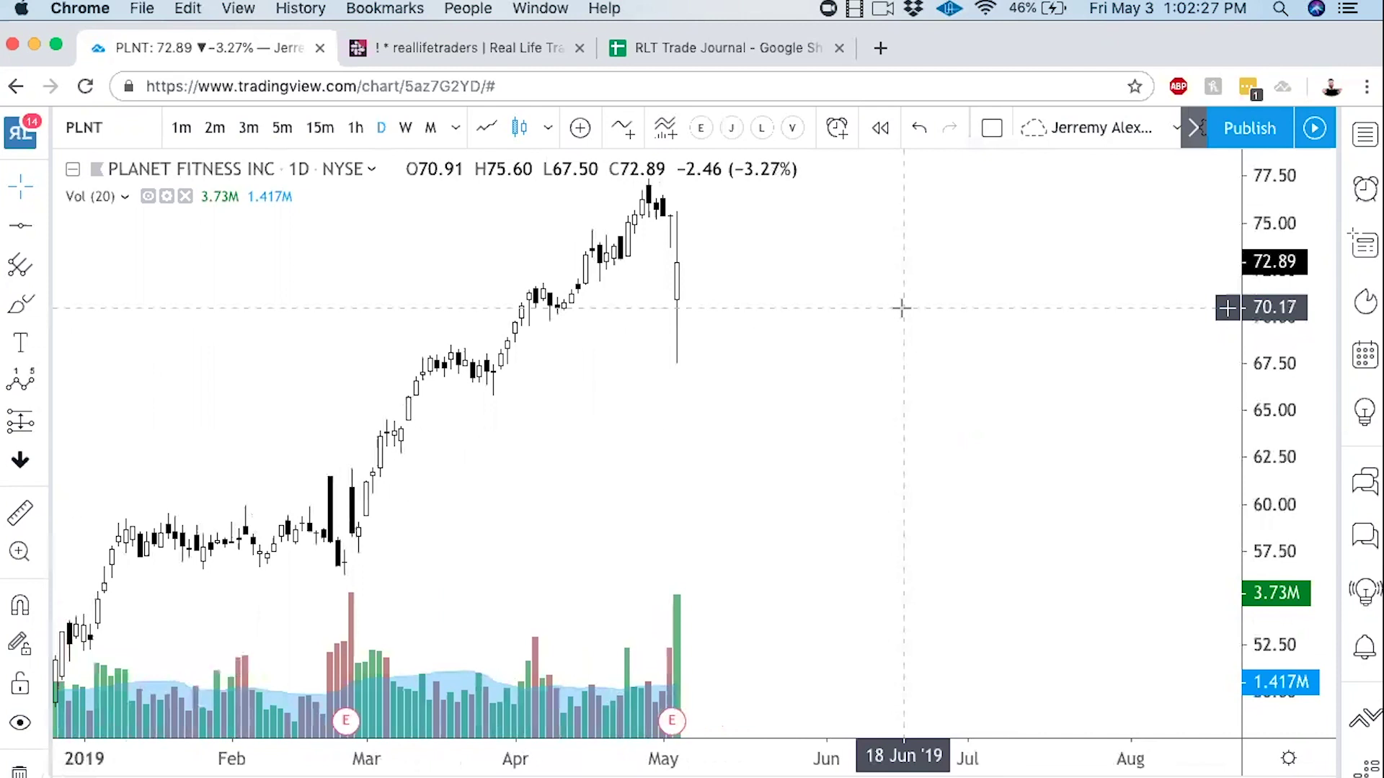
Step: Add a 'Nope' note beside the latest candles, mark the sharp drop red and circle the April run-up blue
left_click(946, 326)
type("Npo")
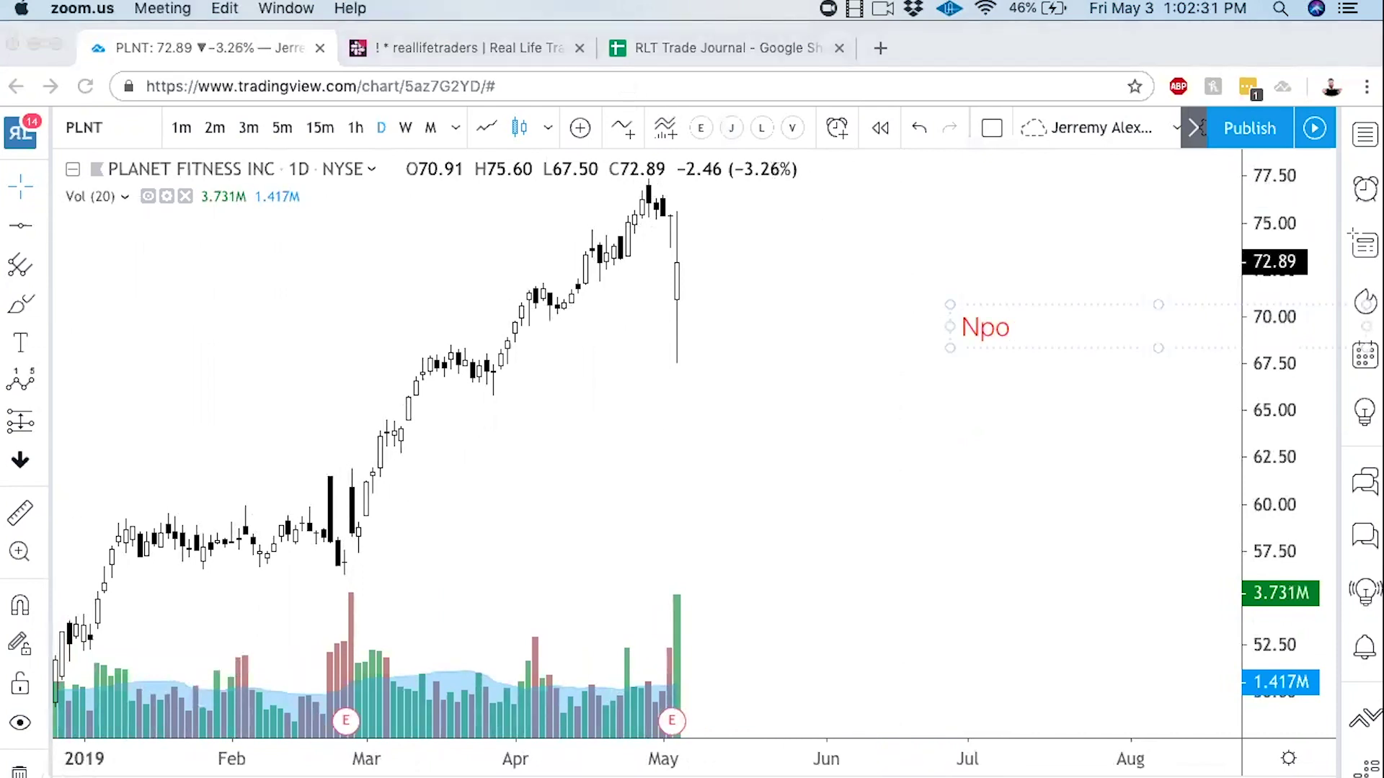
type("ope")
left_click(923, 401)
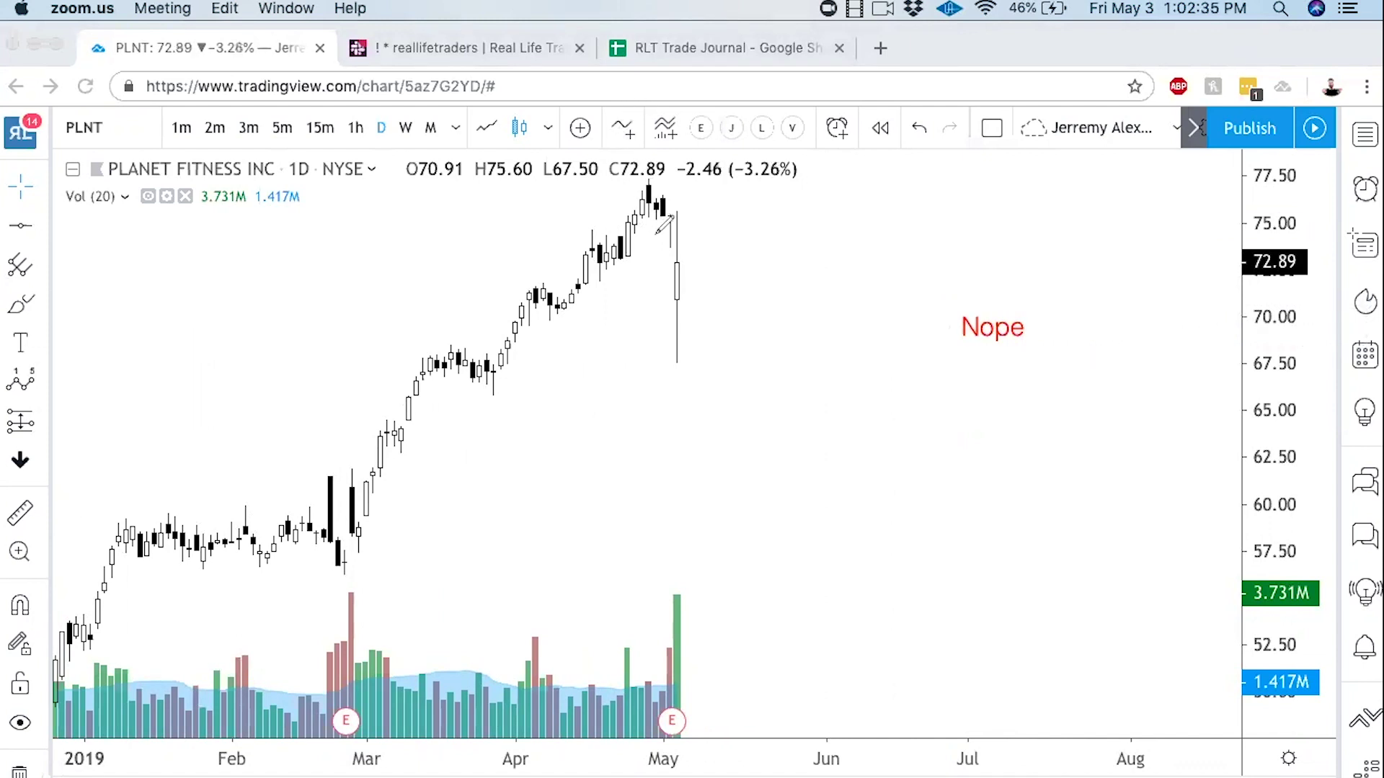
mouse_move(658, 243)
left_mouse_down()
mouse_move(664, 320)
mouse_move(684, 209)
left_mouse_up()
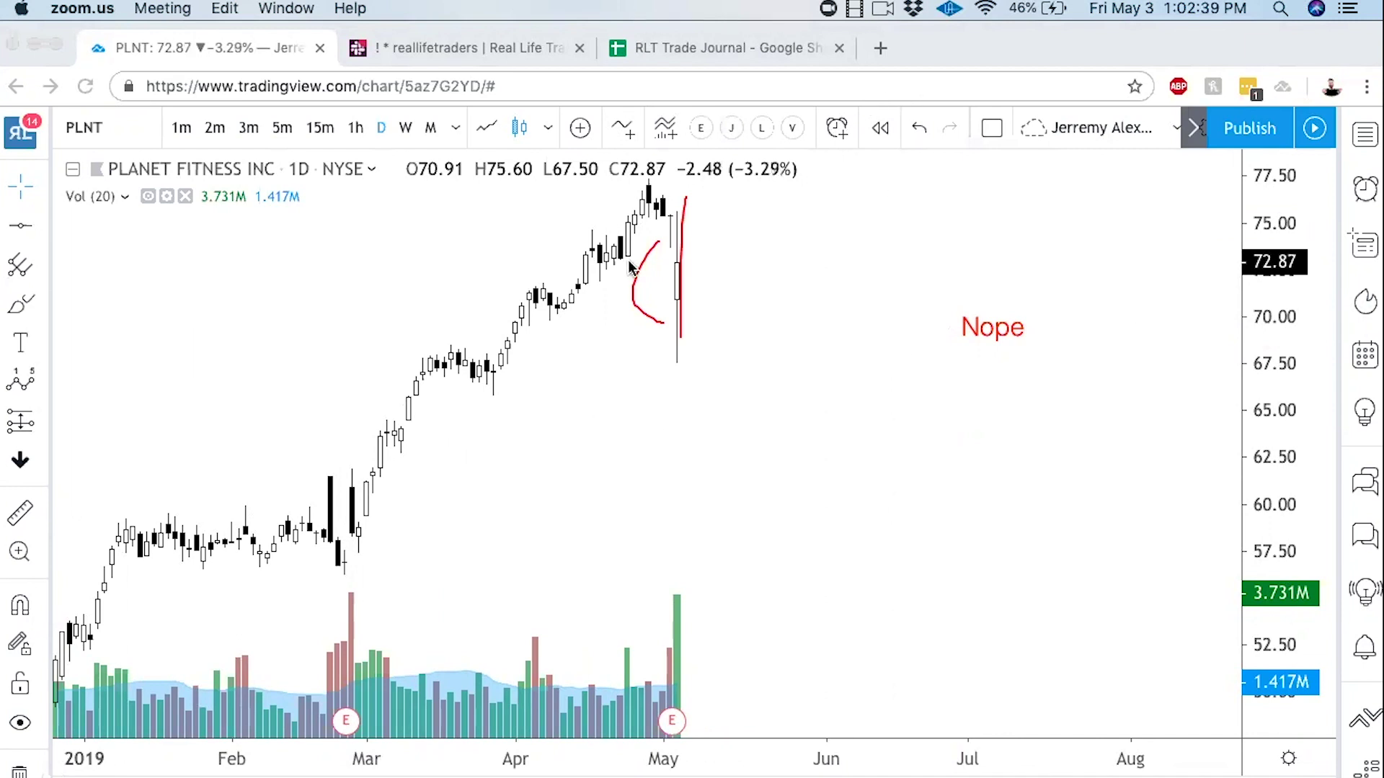
mouse_move(596, 209)
left_mouse_down()
mouse_move(505, 308)
mouse_move(592, 304)
mouse_move(668, 200)
mouse_move(598, 207)
left_mouse_up()
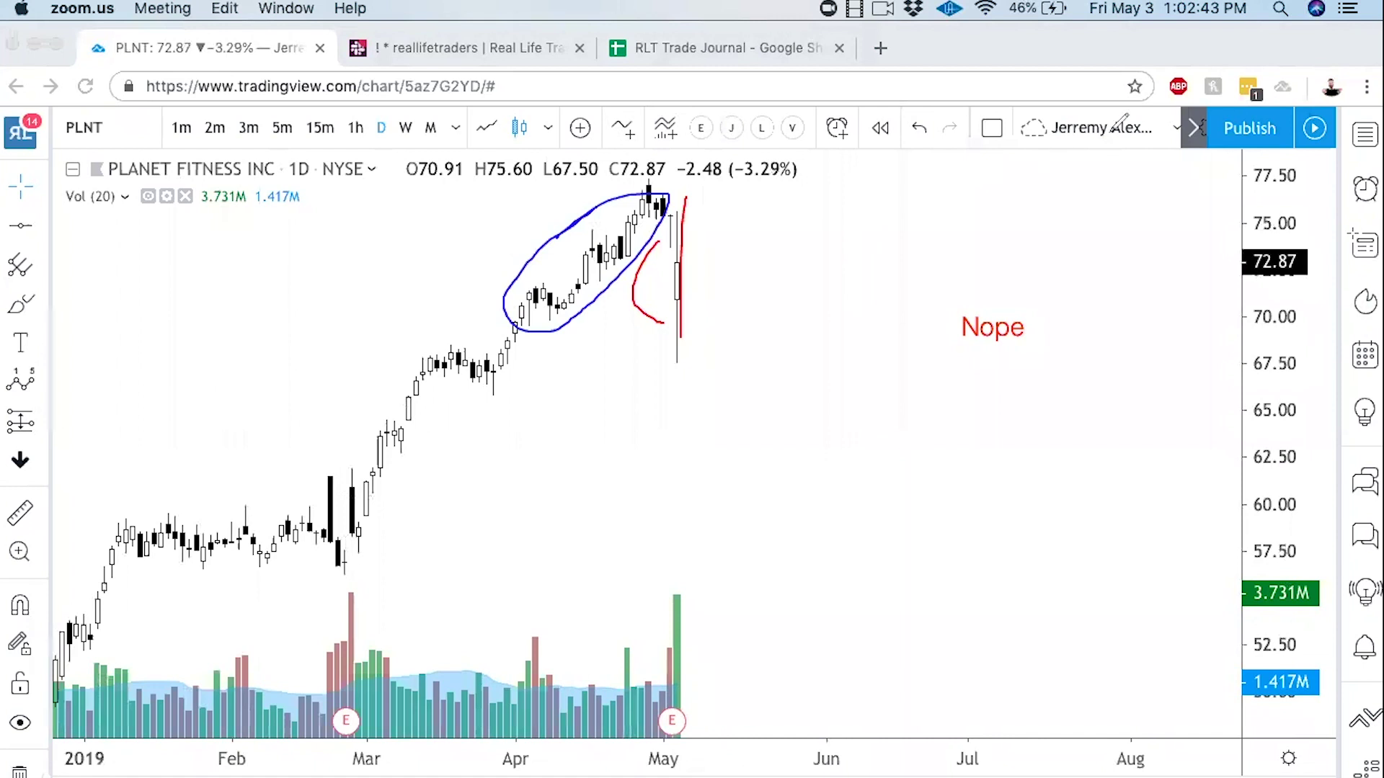
Step: Load the GoDaddy (GDDY) chart and pan back to earlier 2018 bars
left_click(105, 134)
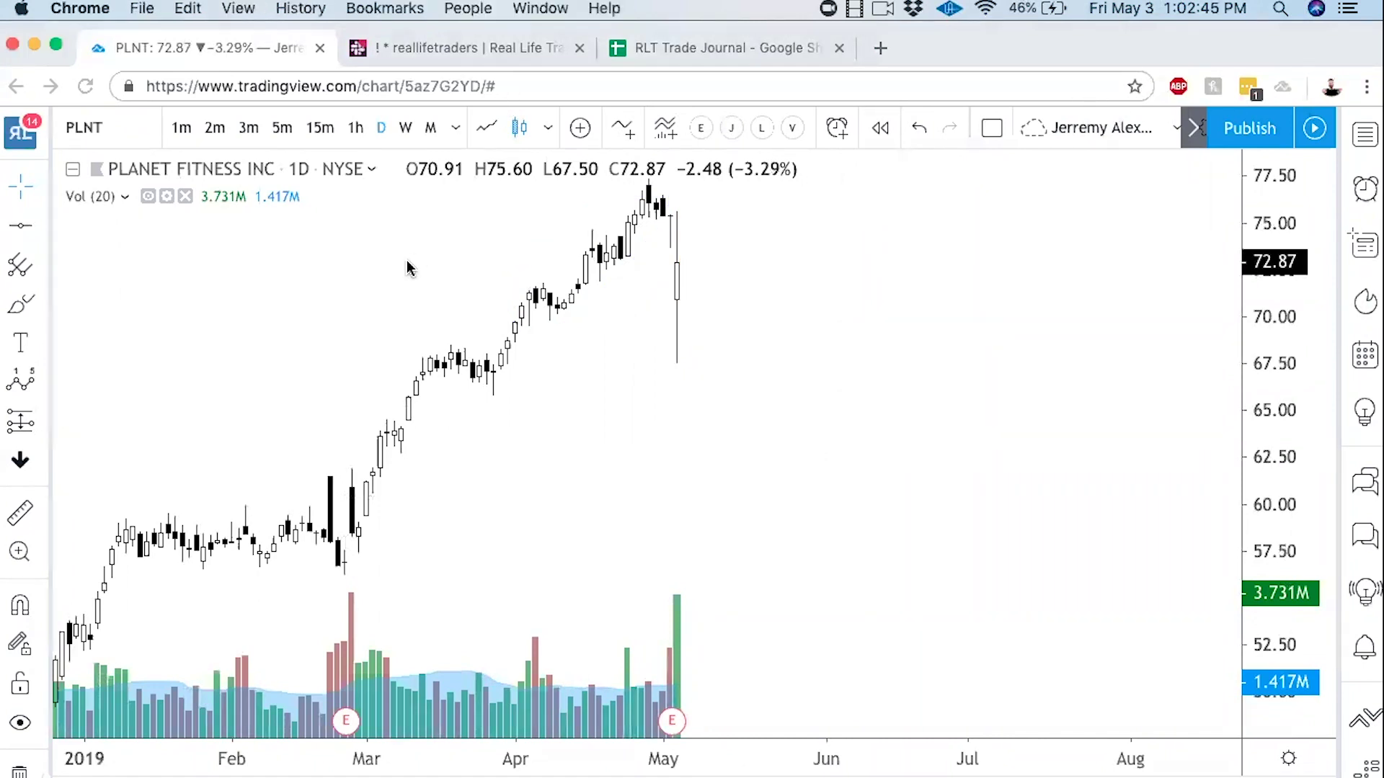
type("G")
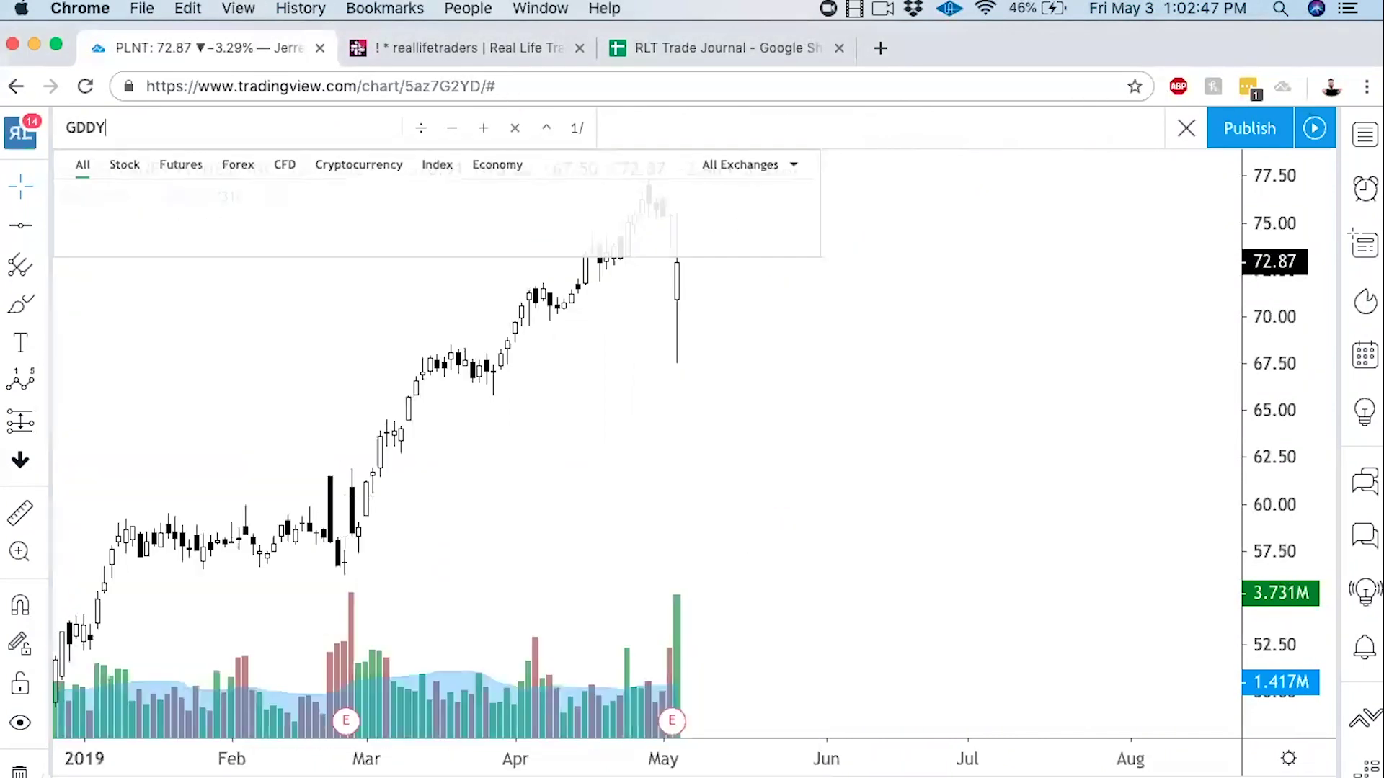
type("DDY")
key("Return")
scroll(719, 605, "down", 4)
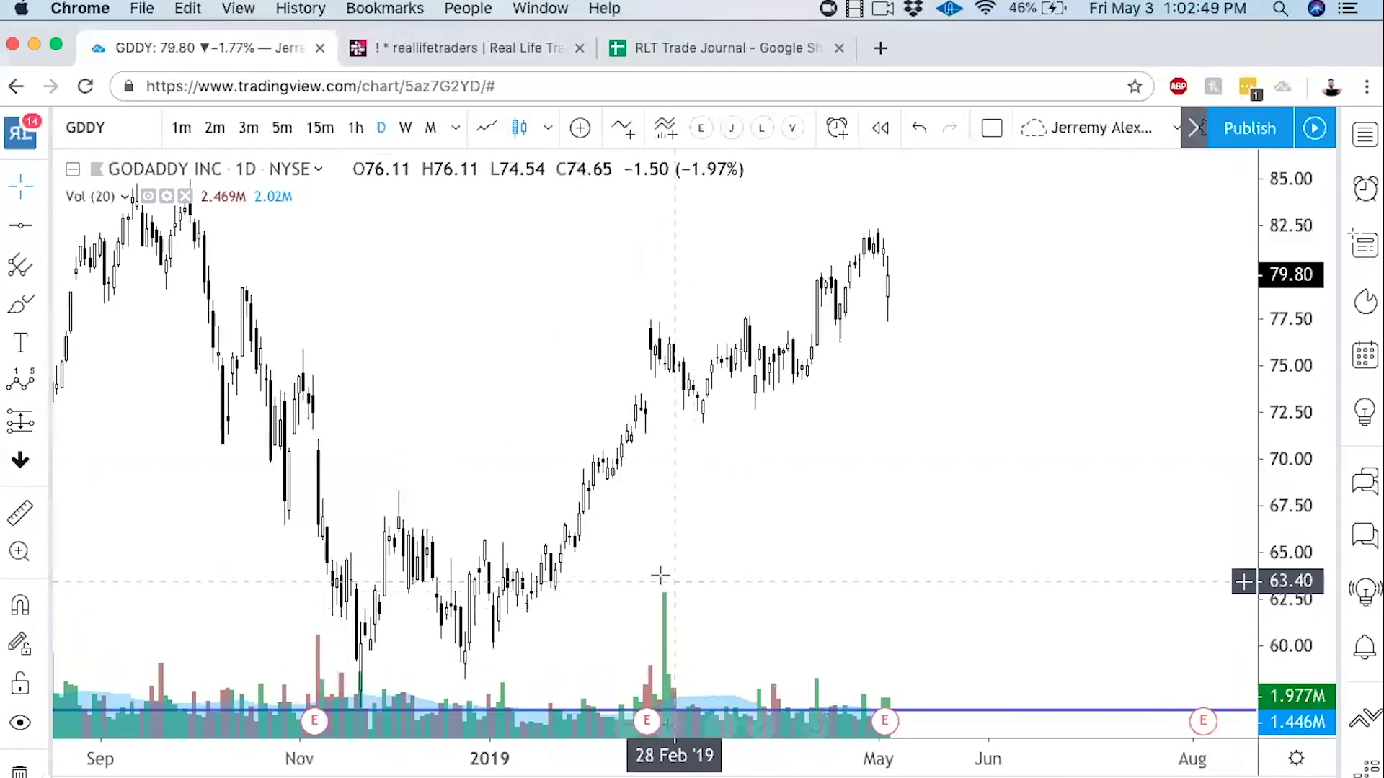
left_click_drag(772, 572, 940, 574)
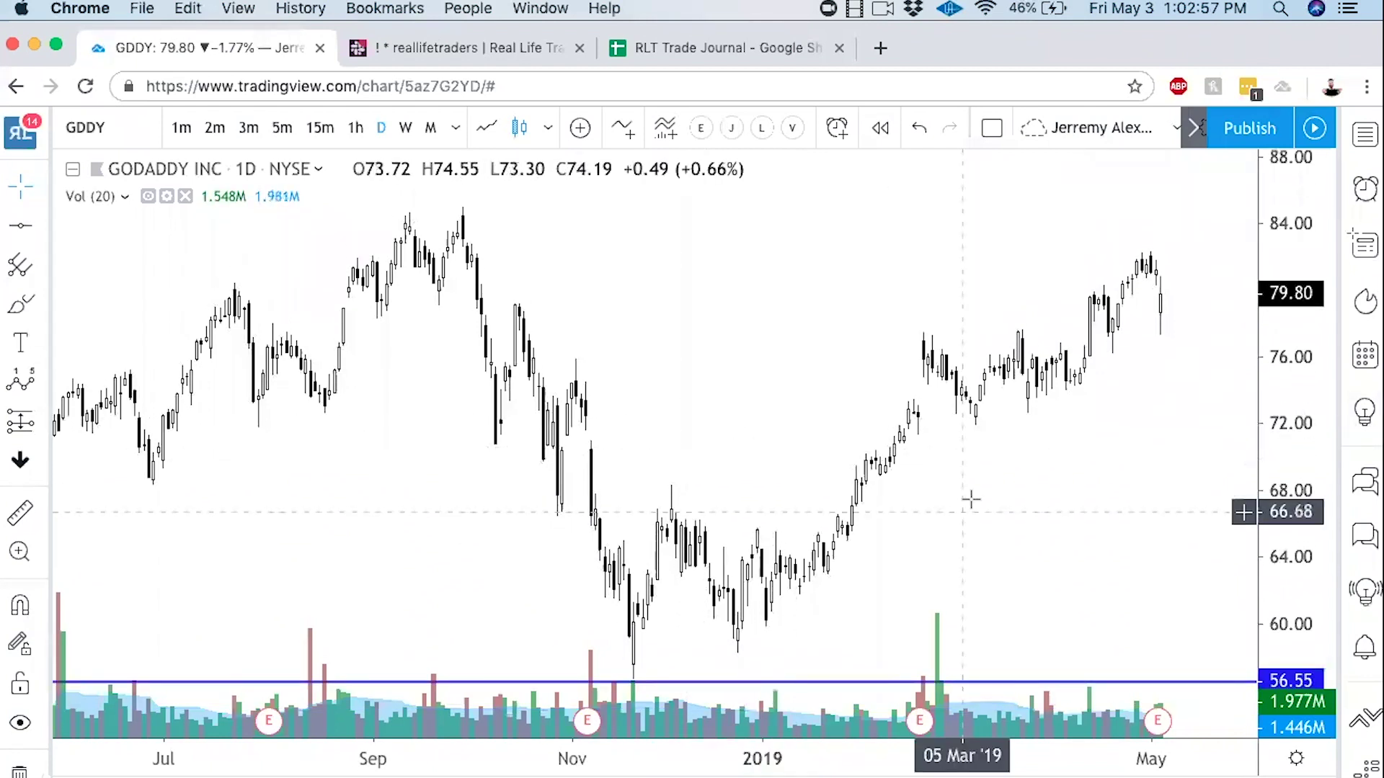
left_click_drag(971, 499, 1158, 356)
left_click_drag(448, 451, 1071, 278)
scroll(917, 410, "left", 5)
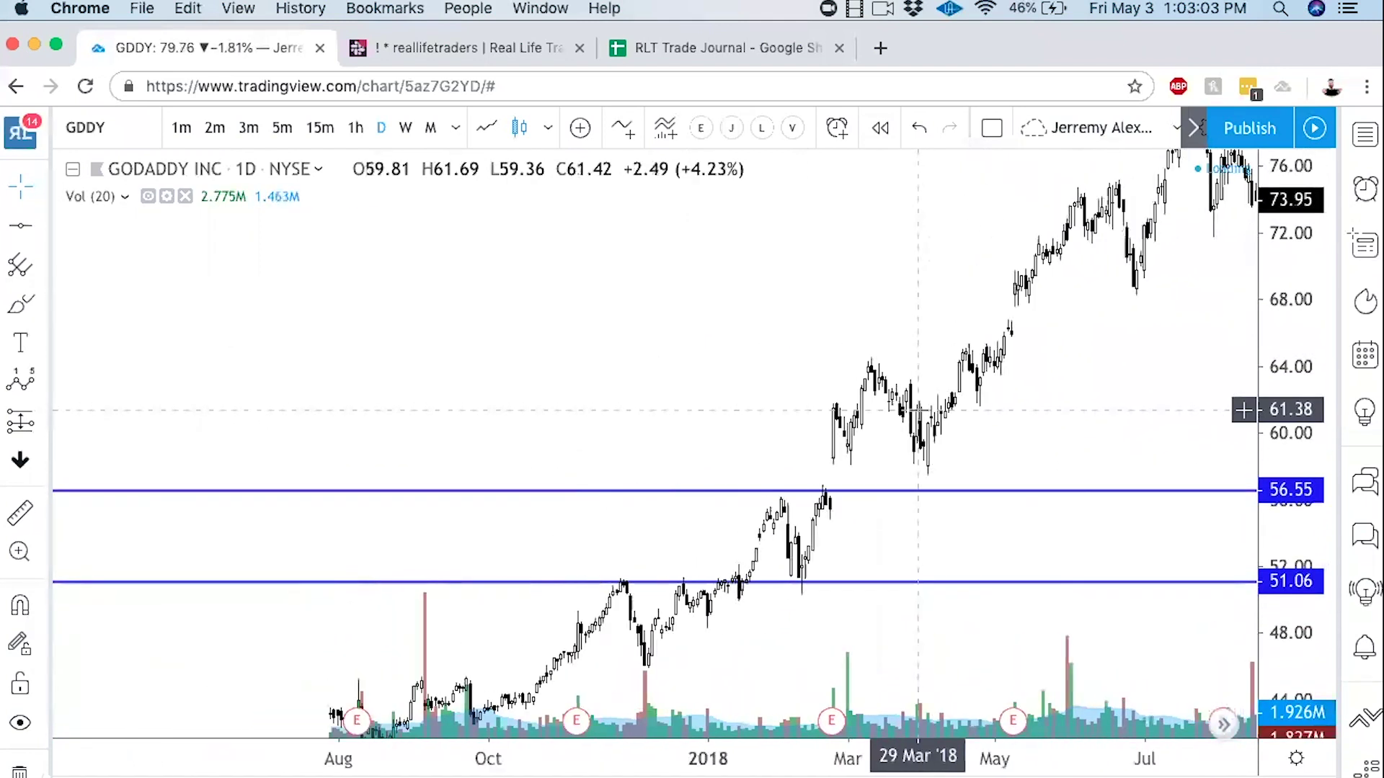
scroll(917, 409, "up", 3)
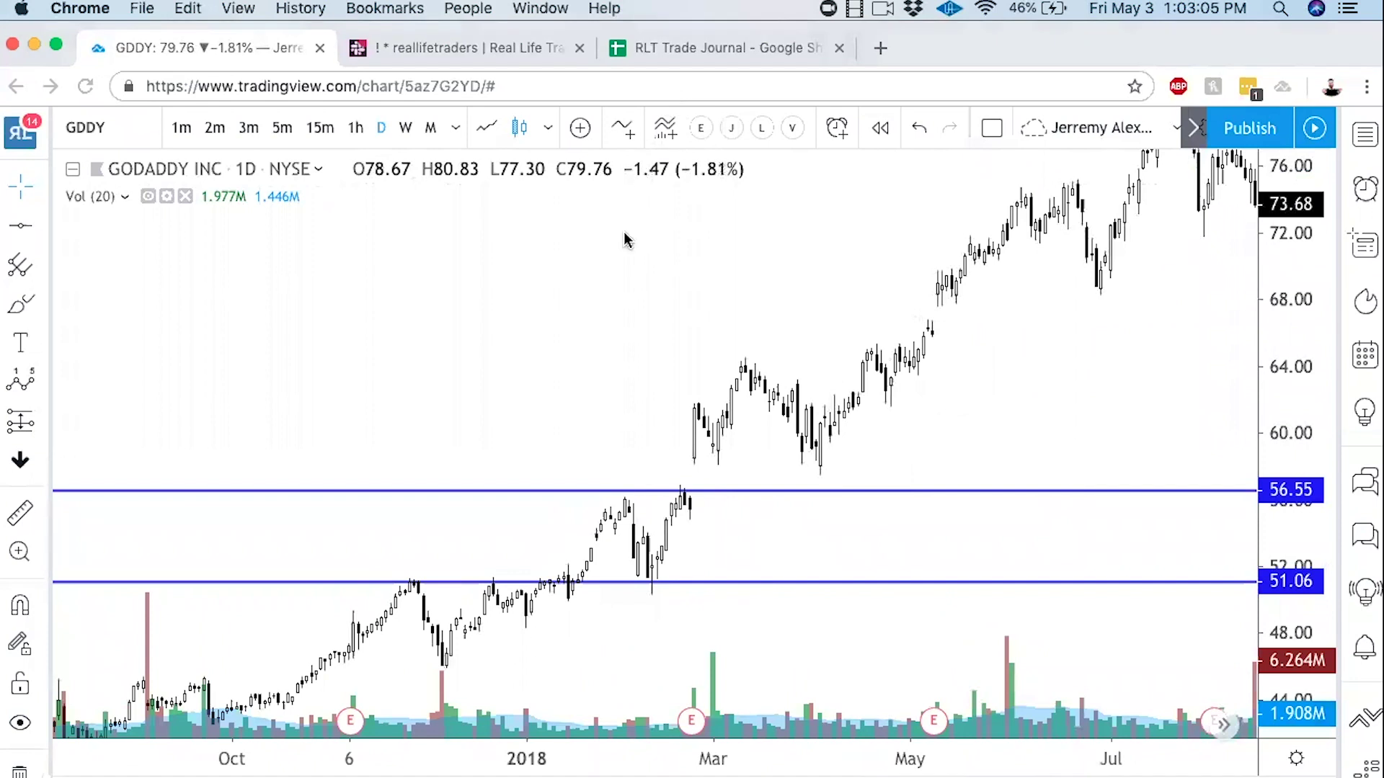
Step: Point an arrow at the 56.55 breakout with a 'Nope' note, then undo both
left_click_drag(534, 403, 674, 473)
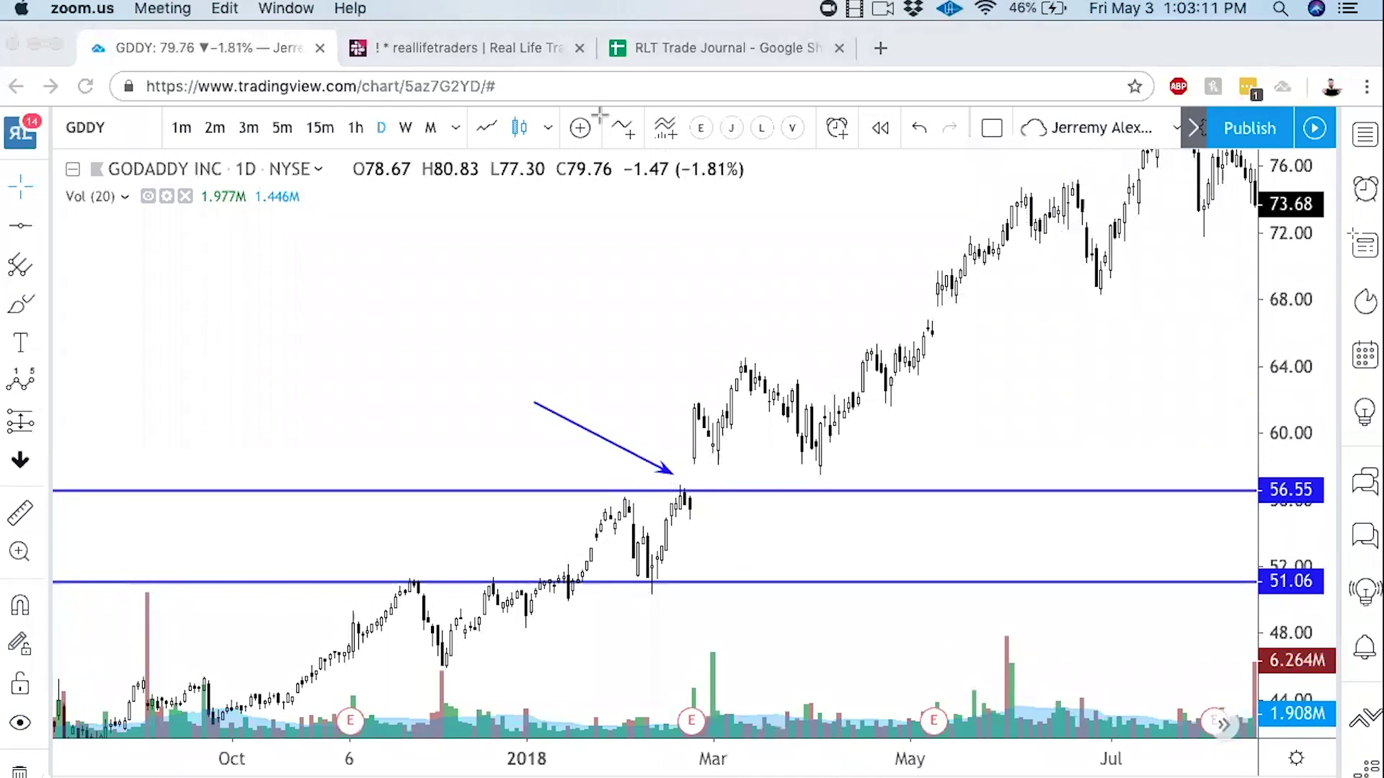
left_click(393, 296)
type("Nope")
left_click(345, 304)
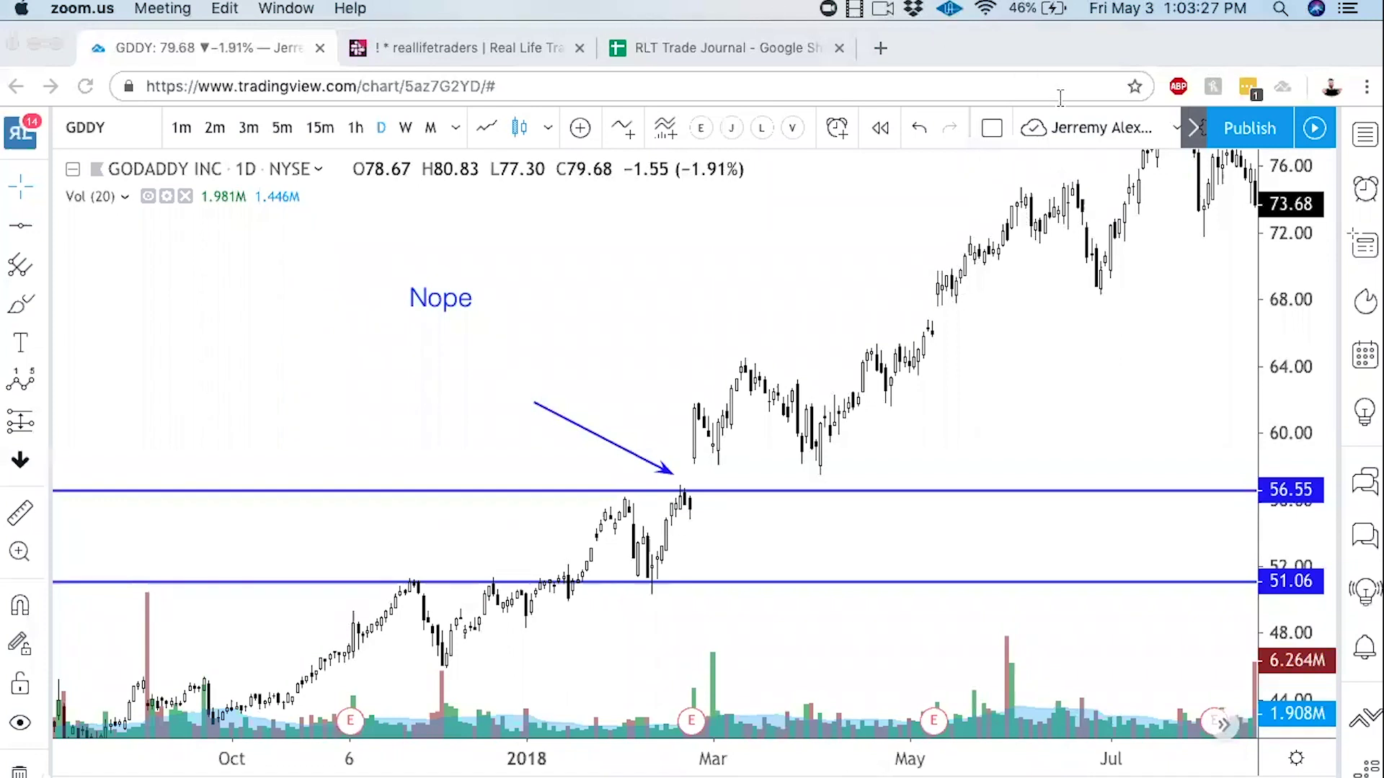
key("super+z")
key("super+z")
Step: Pan the GoDaddy chart back to its 2016–2017 prices
left_click(619, 273)
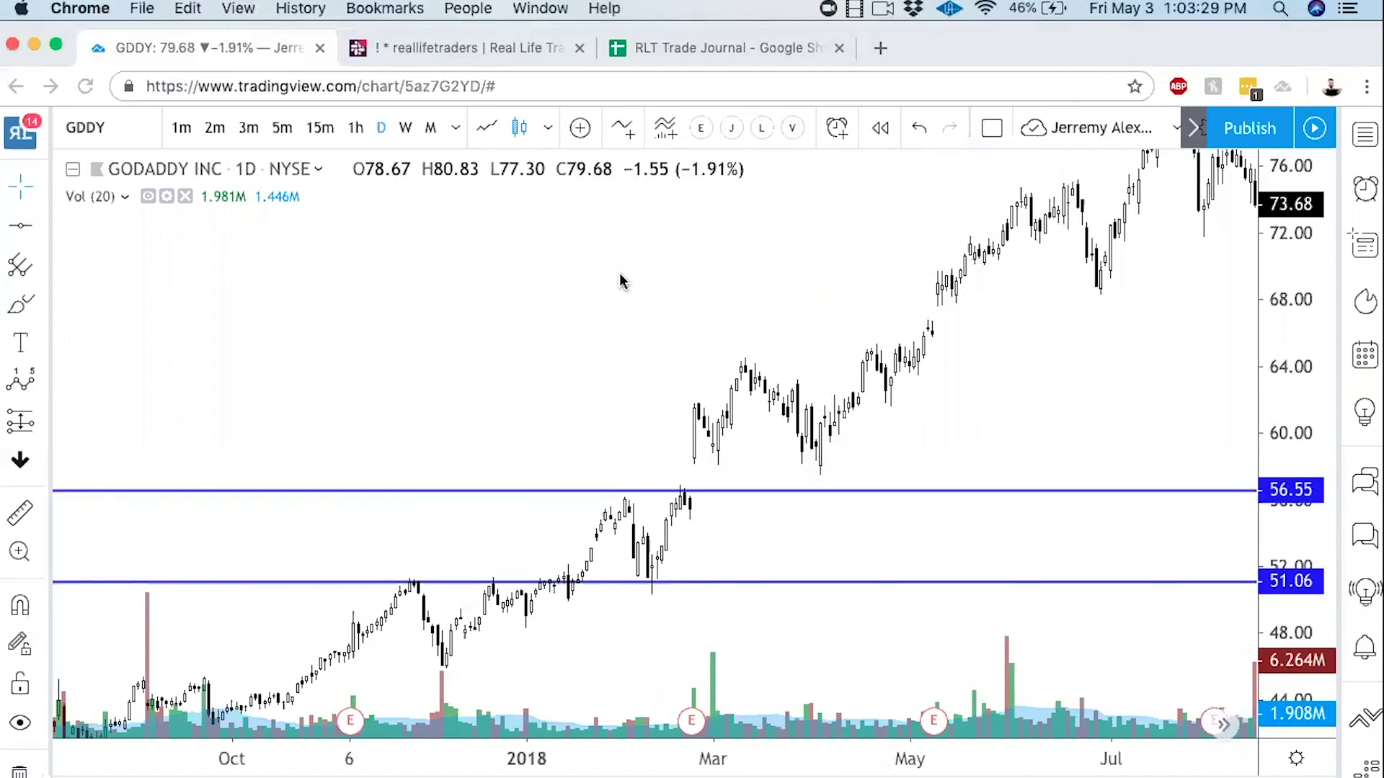
scroll(620, 273, "down", 5)
left_click_drag(666, 333, 1081, 231)
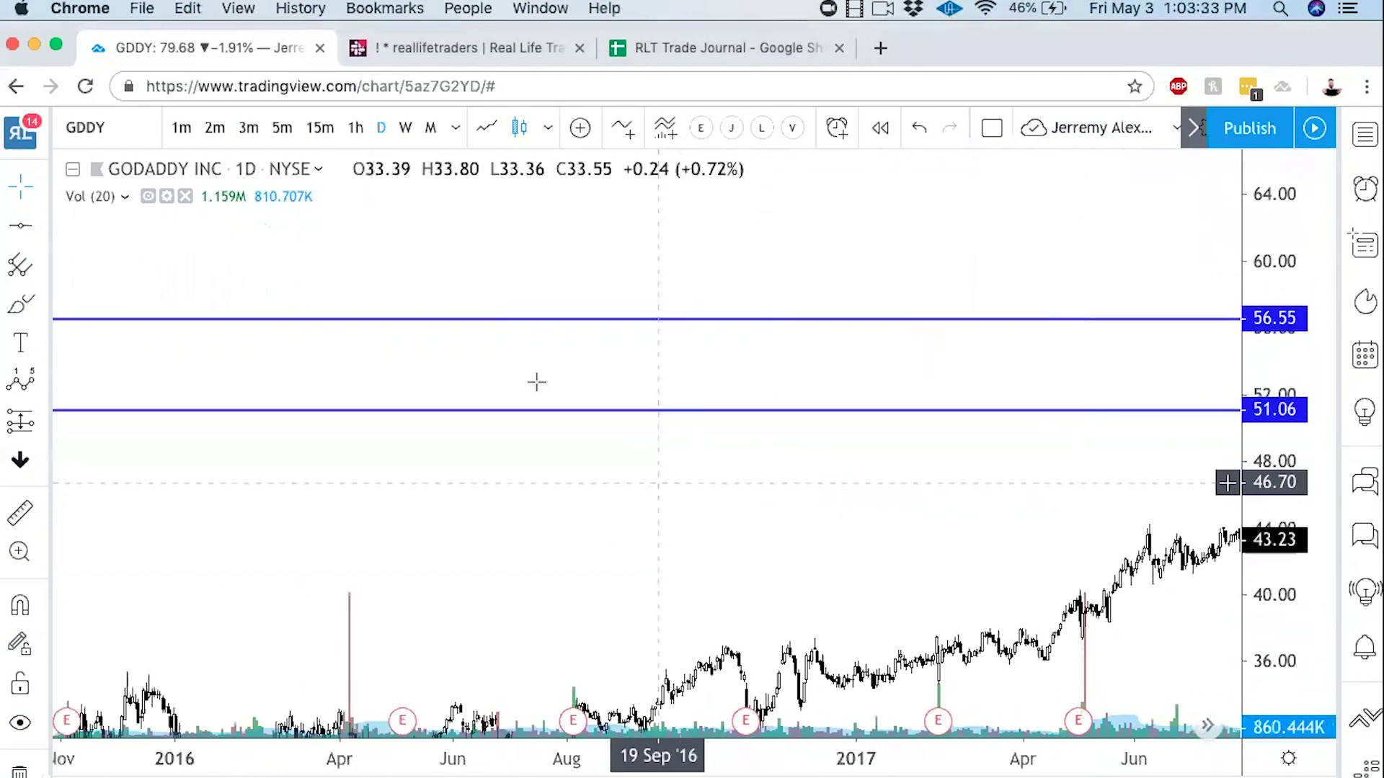
left_click(104, 129)
Step: Reload the ACIA chart, shift to Aug–Dec and stretch the price scale vertically
type("ACIA")
key("Return")
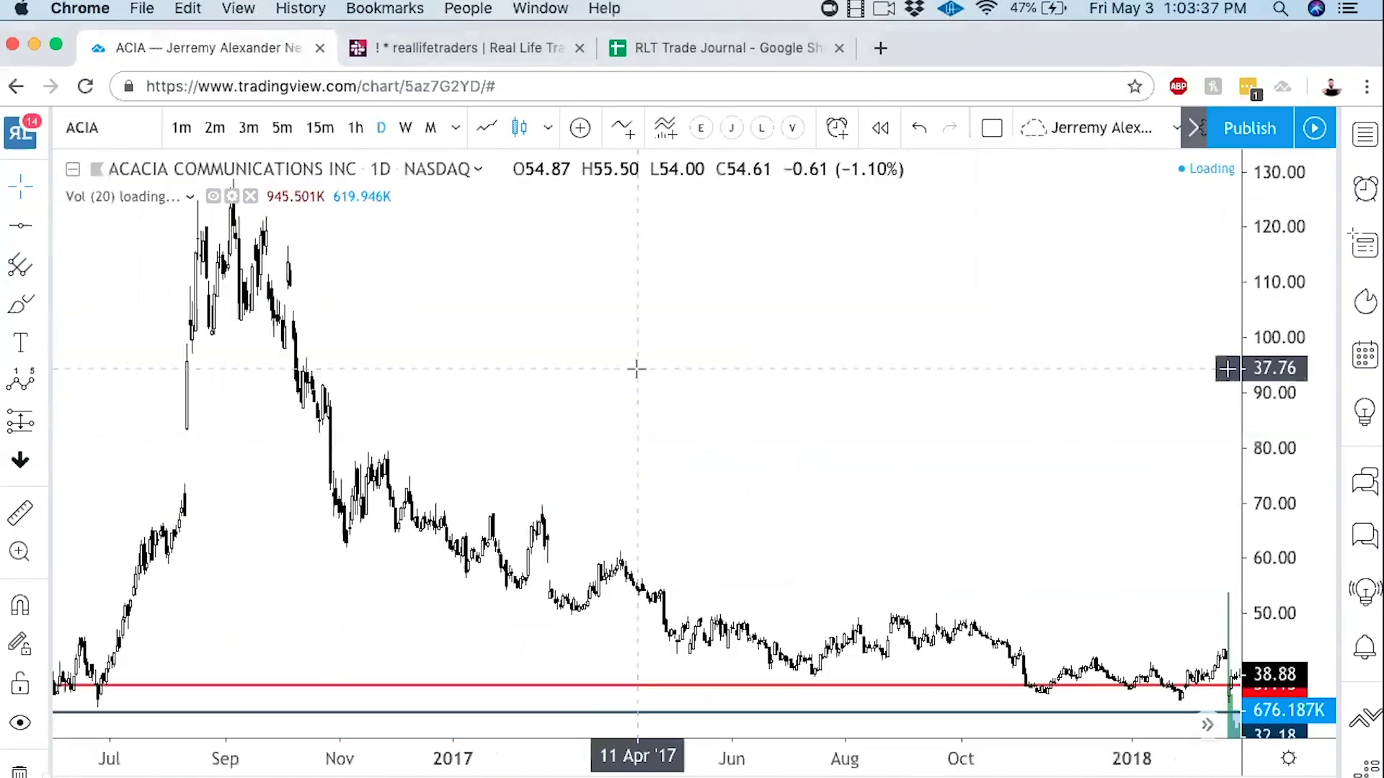
scroll(633, 367, "up", 3)
scroll(1280, 324, "up", 5)
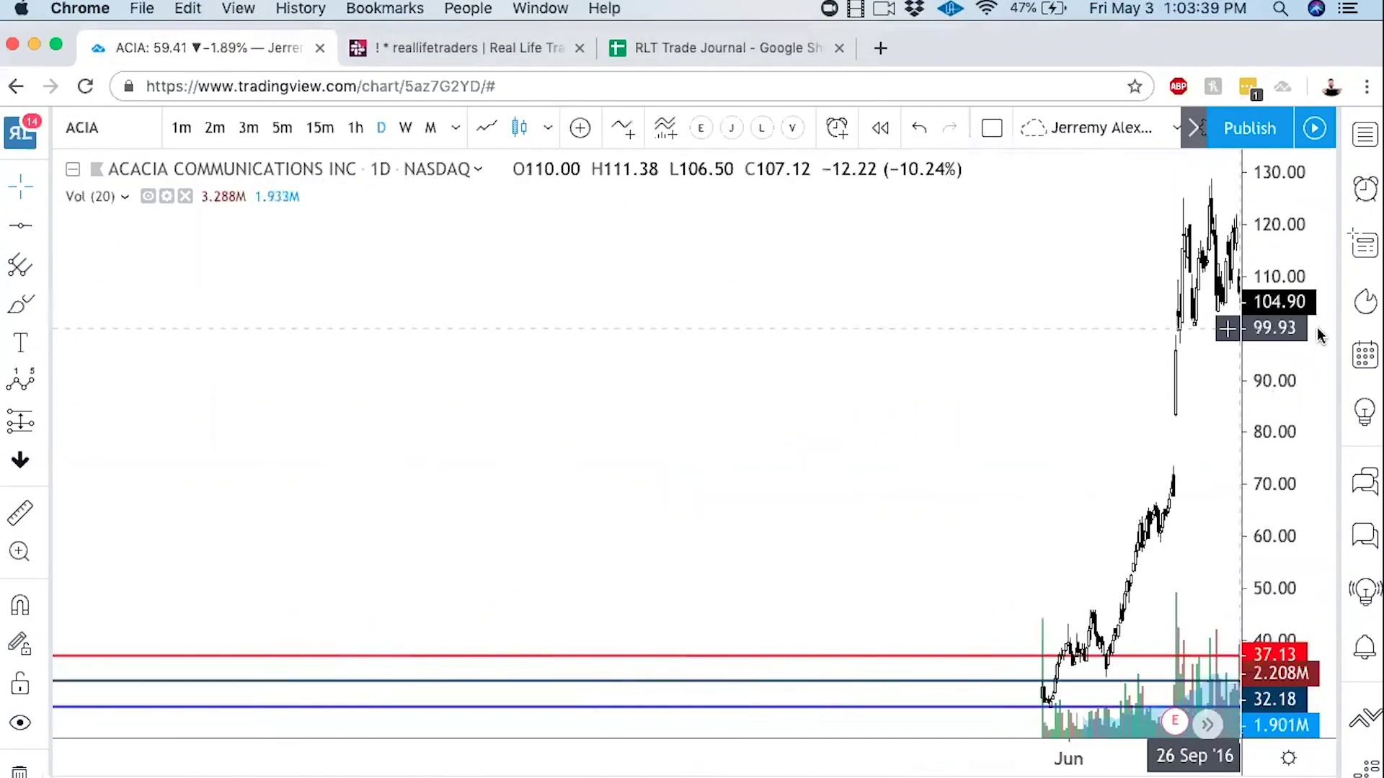
scroll(1226, 352, "up", 2)
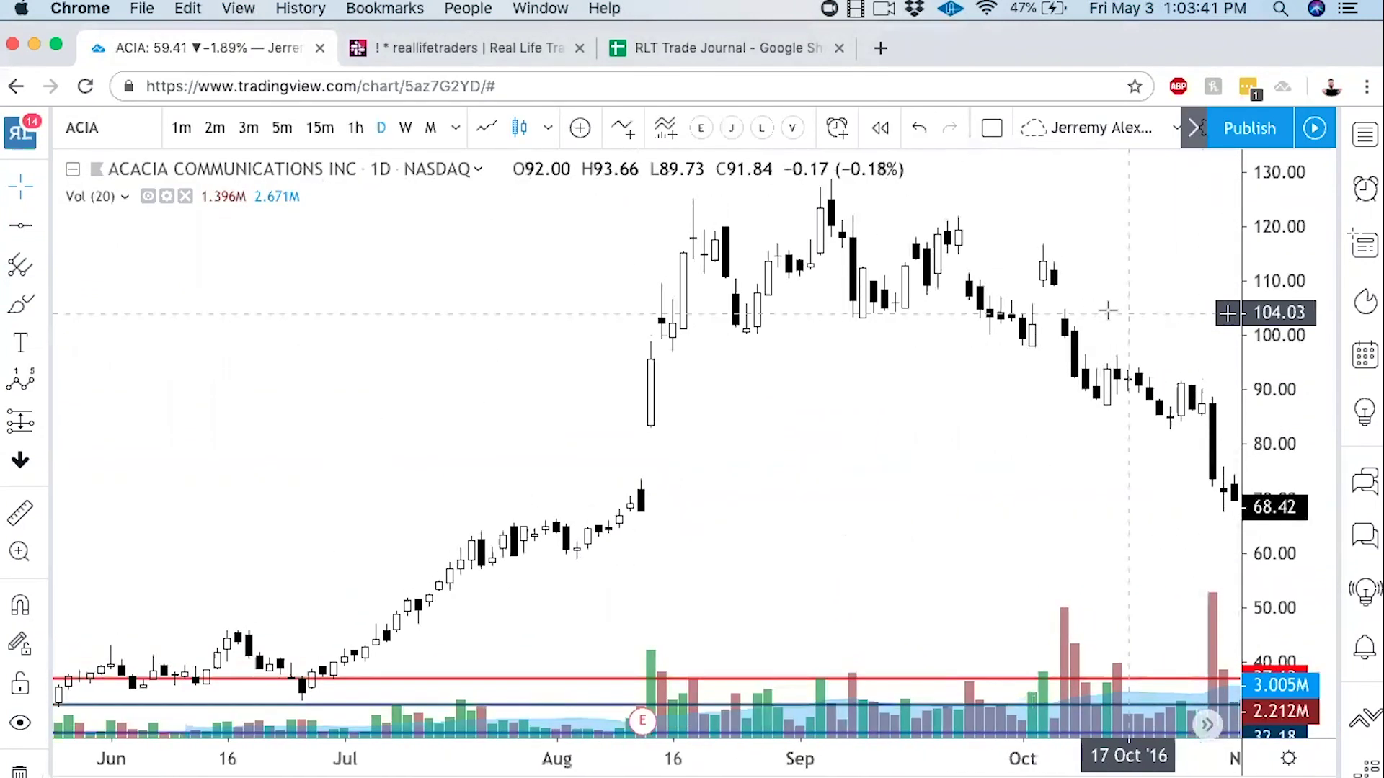
left_click_drag(1106, 309, 751, 312)
left_click_drag(1272, 306, 1053, 398)
scroll(1056, 415, "down", 2)
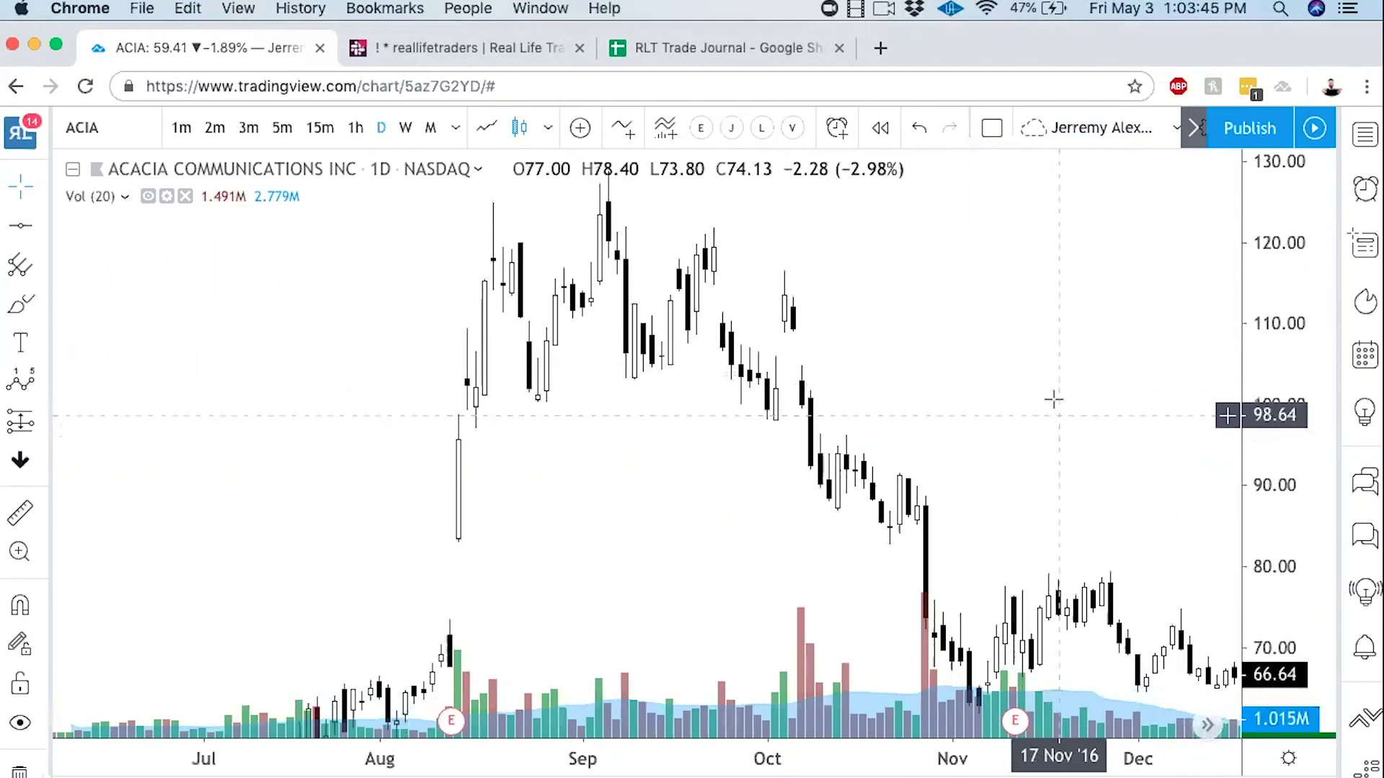
scroll(1093, 384, "down", 1)
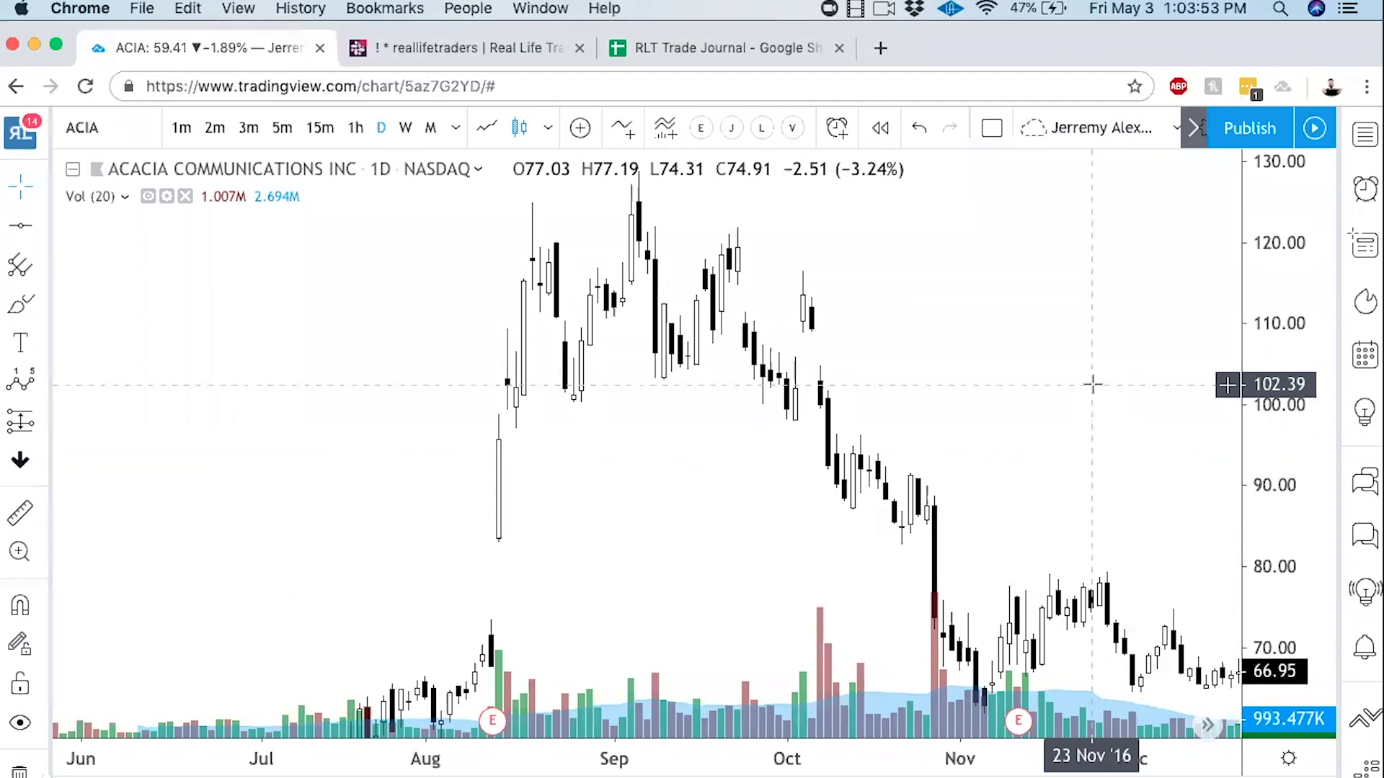
Step: Draw blue arrows at the early-October dip, gap candle and breakdown, then clear them
left_click(652, 116)
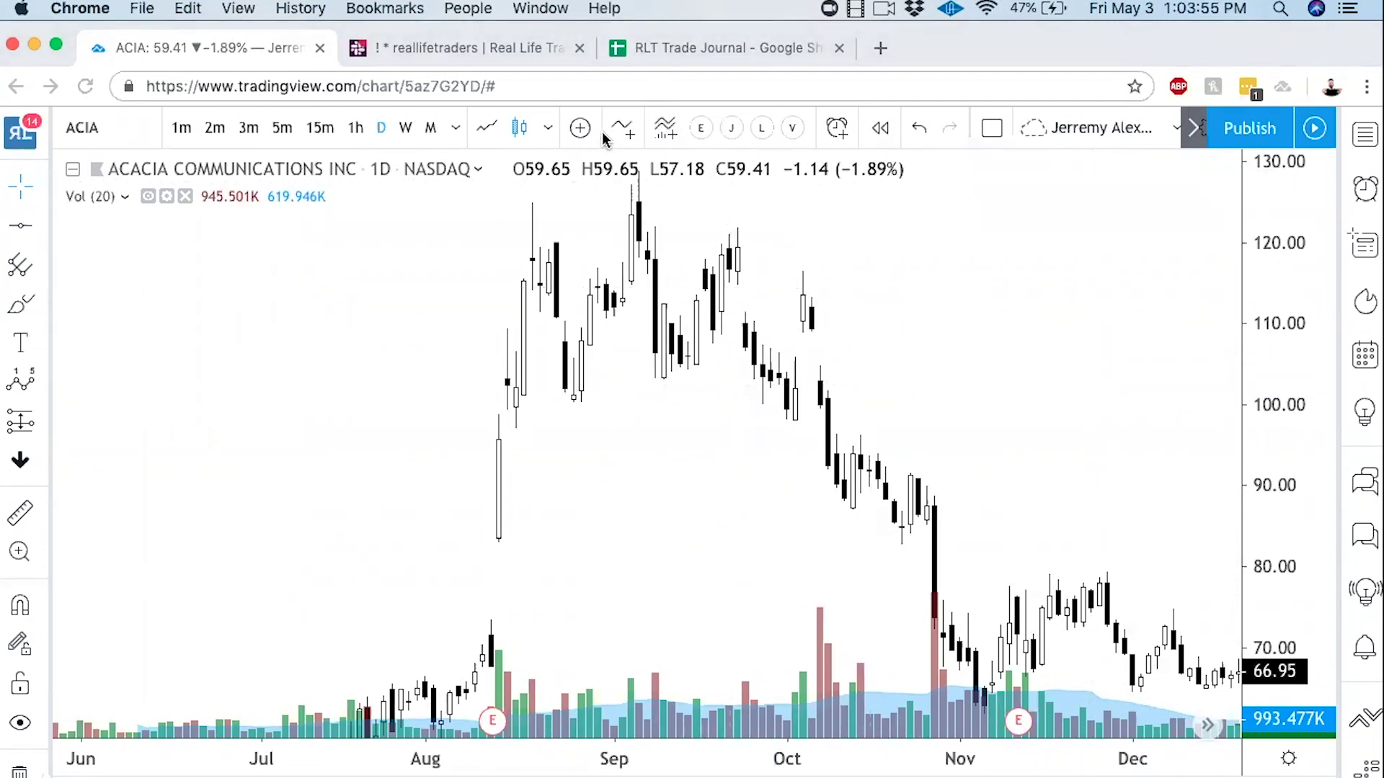
mouse_move(733, 281)
left_mouse_down()
mouse_move(770, 298)
mouse_move(796, 338)
mouse_move(799, 322)
left_mouse_up()
mouse_move(897, 232)
left_mouse_down()
mouse_move(813, 294)
mouse_move(834, 280)
mouse_move(831, 373)
mouse_move(894, 333)
left_mouse_up()
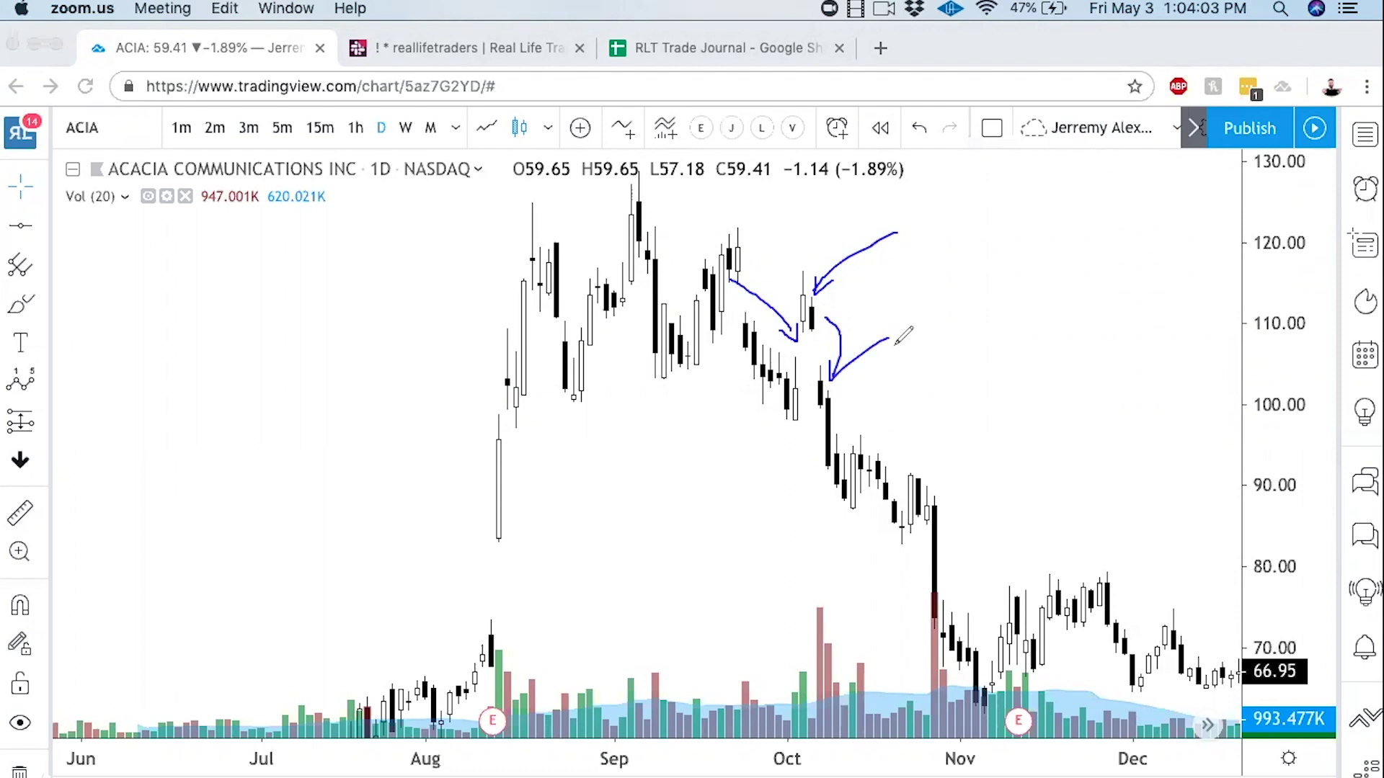
mouse_move(786, 347)
left_mouse_down()
mouse_move(836, 345)
mouse_move(835, 310)
mouse_move(794, 301)
mouse_move(790, 327)
left_mouse_up()
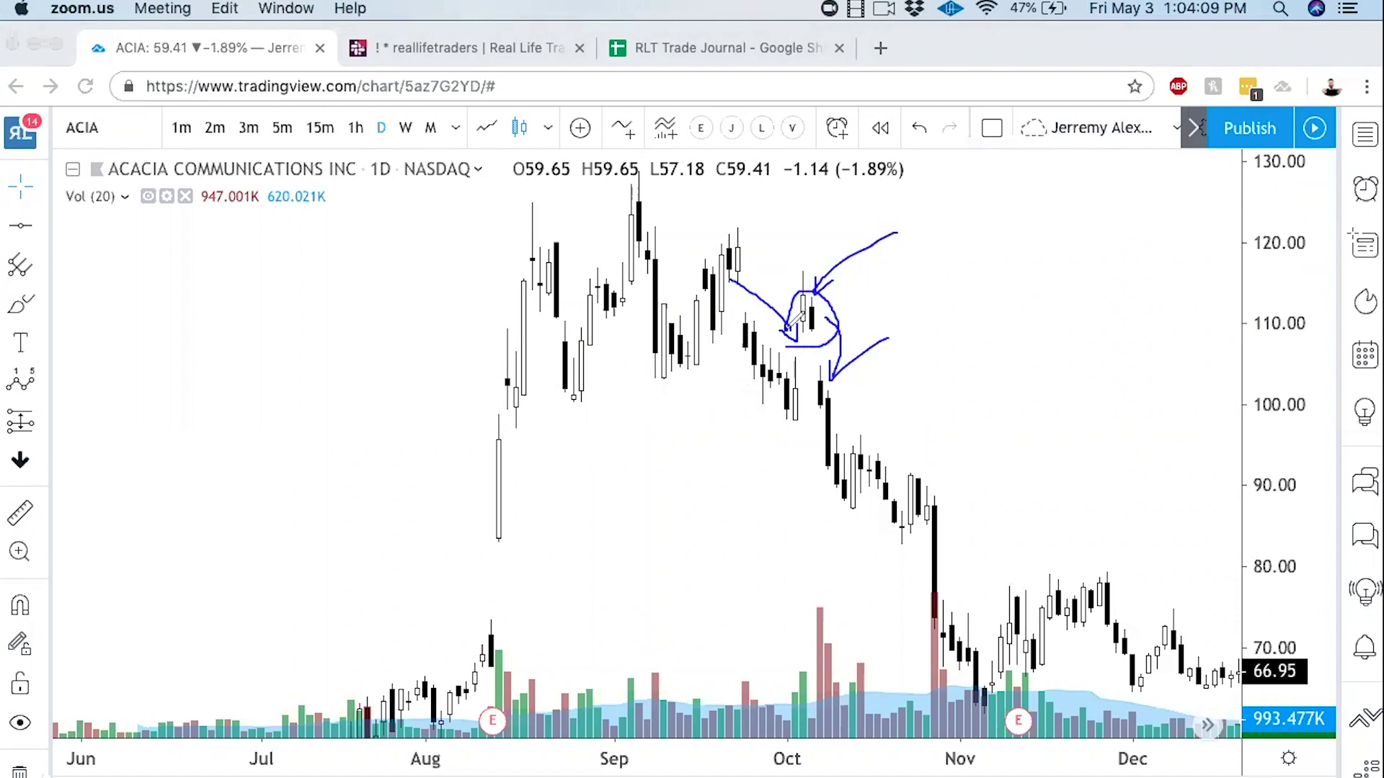
left_click(1083, 118)
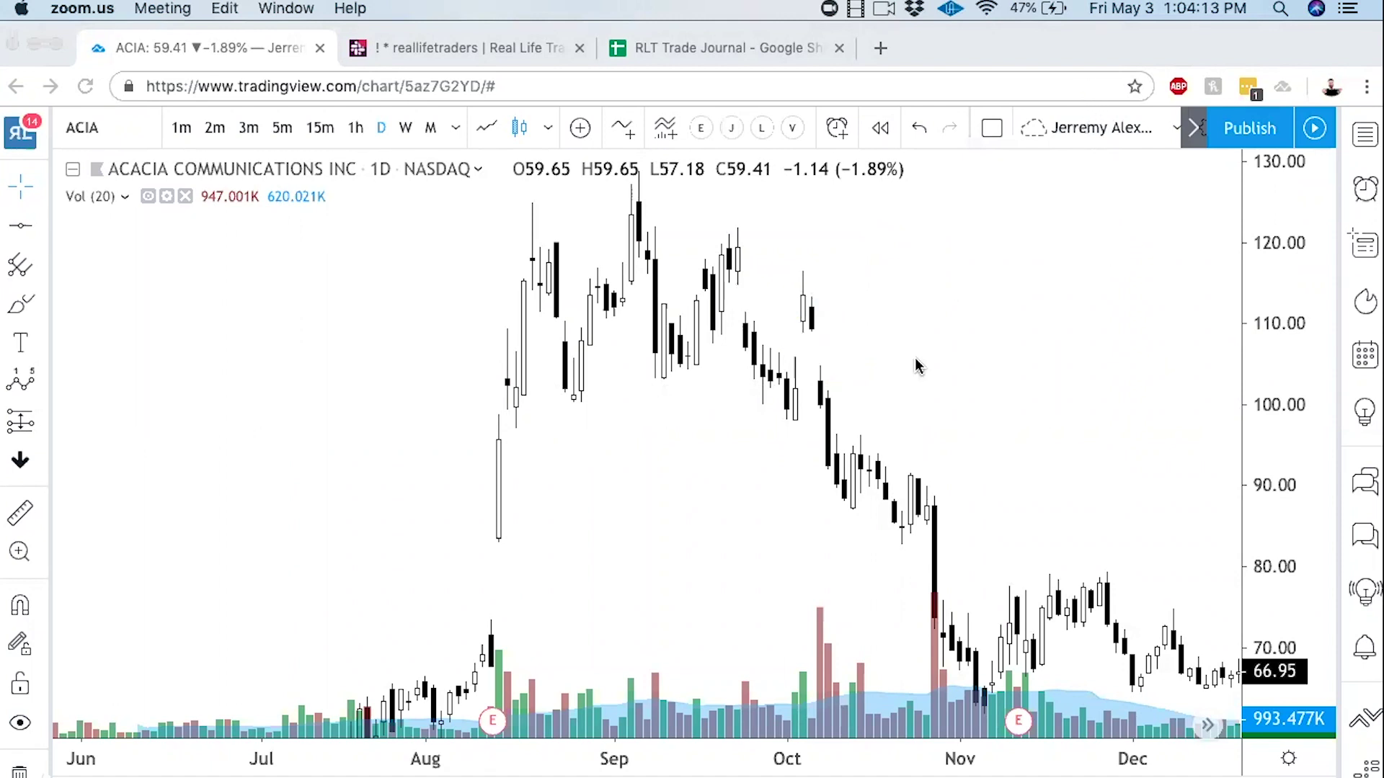
mouse_move(921, 318)
left_mouse_down()
mouse_move(830, 385)
mouse_move(870, 365)
left_mouse_up()
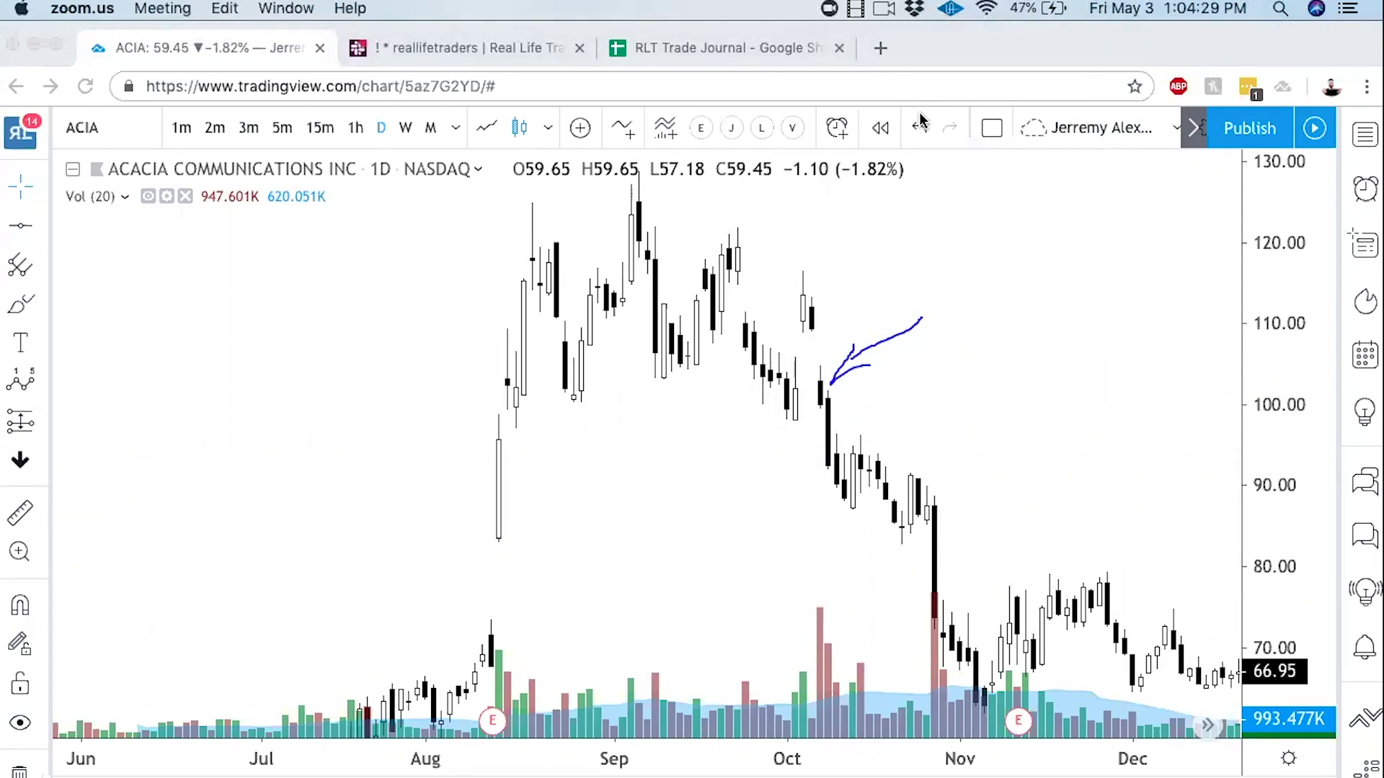
mouse_move(462, 468)
left_mouse_down()
mouse_move(538, 255)
mouse_move(563, 344)
mouse_move(651, 195)
mouse_move(682, 353)
mouse_move(727, 268)
mouse_move(761, 386)
mouse_move(807, 314)
mouse_move(837, 481)
left_mouse_up()
left_click_drag(551, 424, 877, 422)
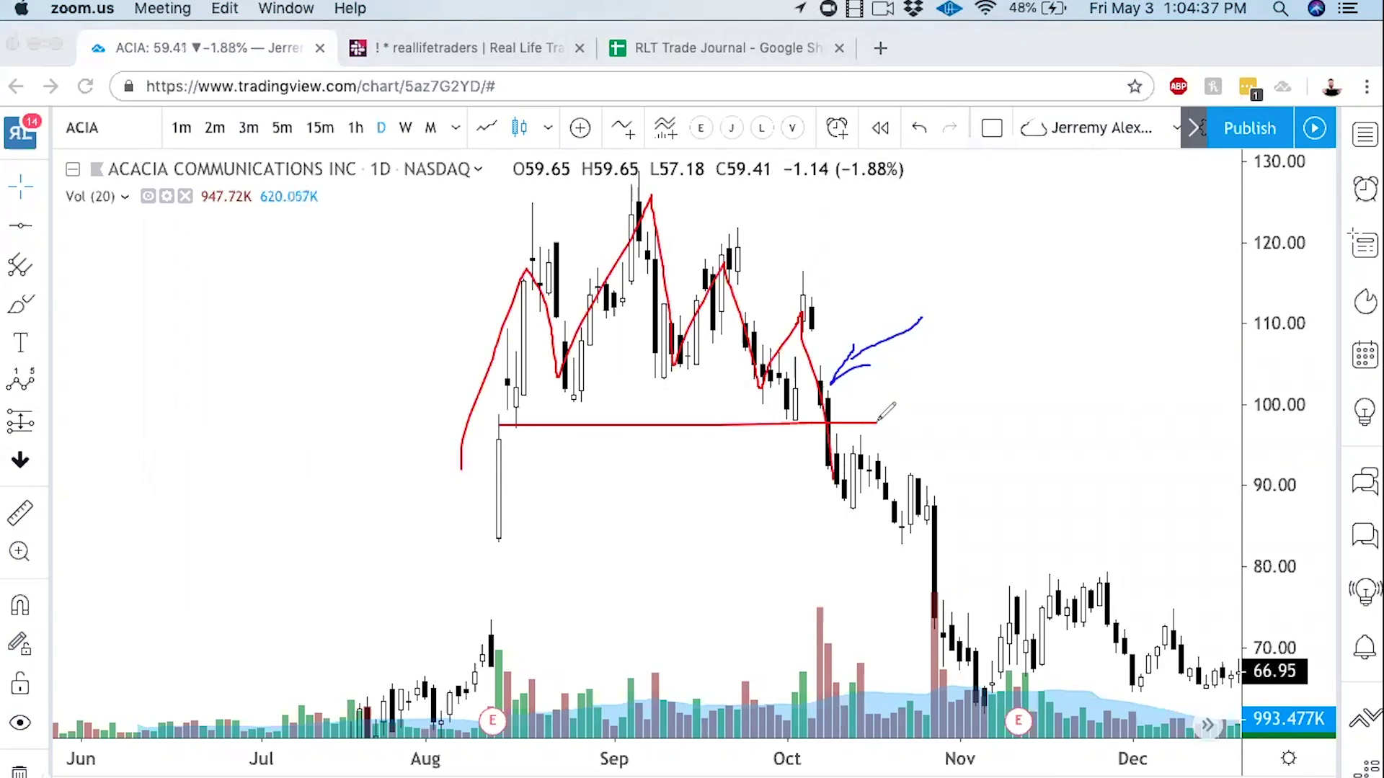
mouse_move(651, 588)
left_mouse_down()
mouse_move(683, 540)
mouse_move(827, 445)
mouse_move(788, 499)
left_mouse_up()
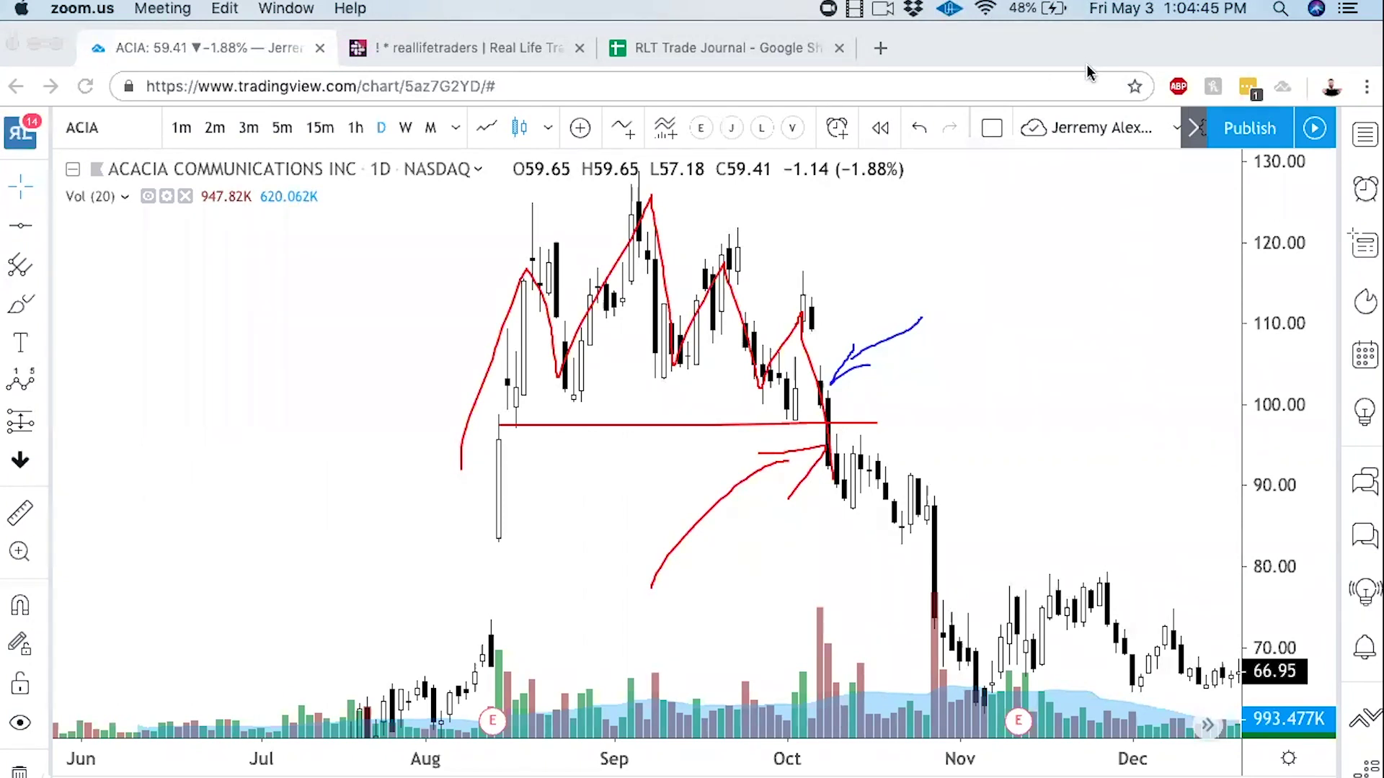
left_click(681, 386)
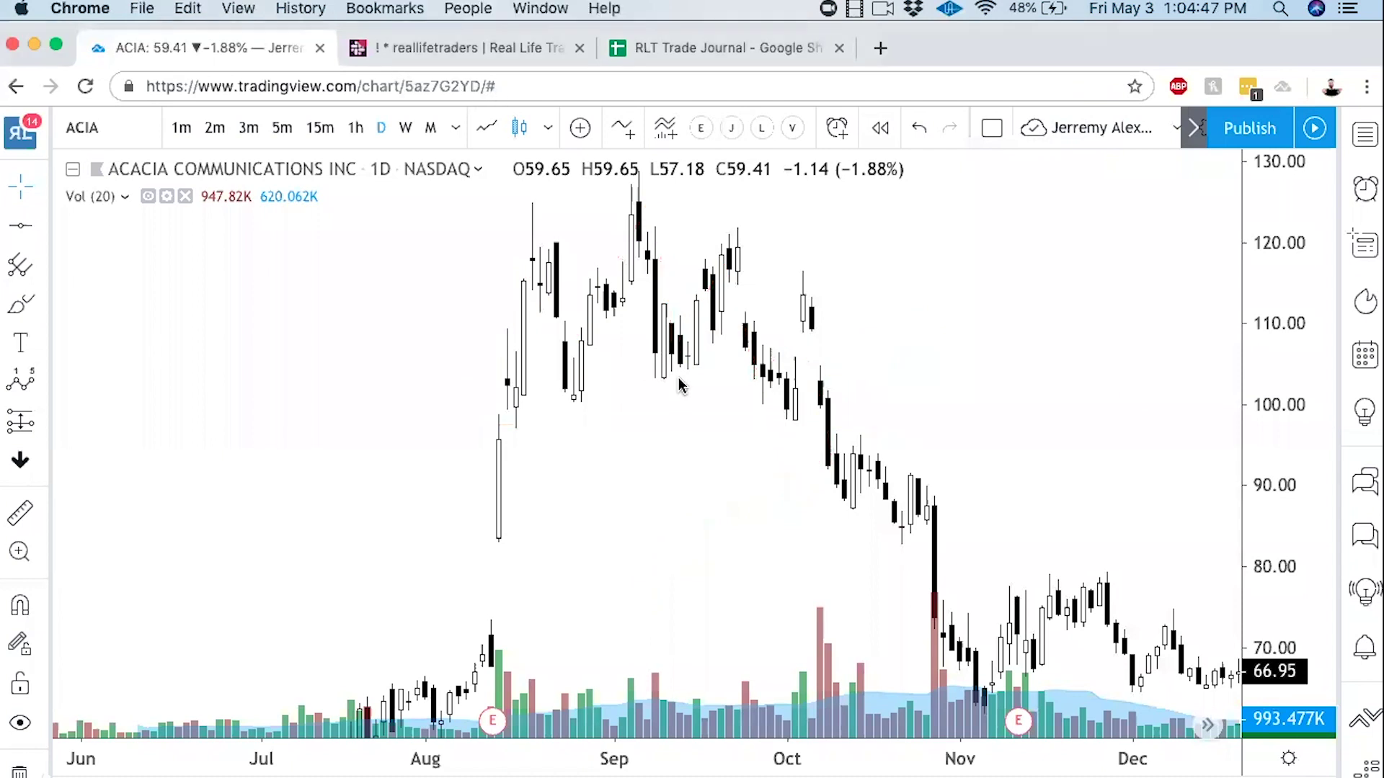
Step: Pan ACIA from 2016 through 2019, keeping the 37.13, 32.18 and 27.14 lines in view
scroll(707, 525, "left", 10)
scroll(858, 326, "down", 3)
left_click_drag(858, 326, 862, 643)
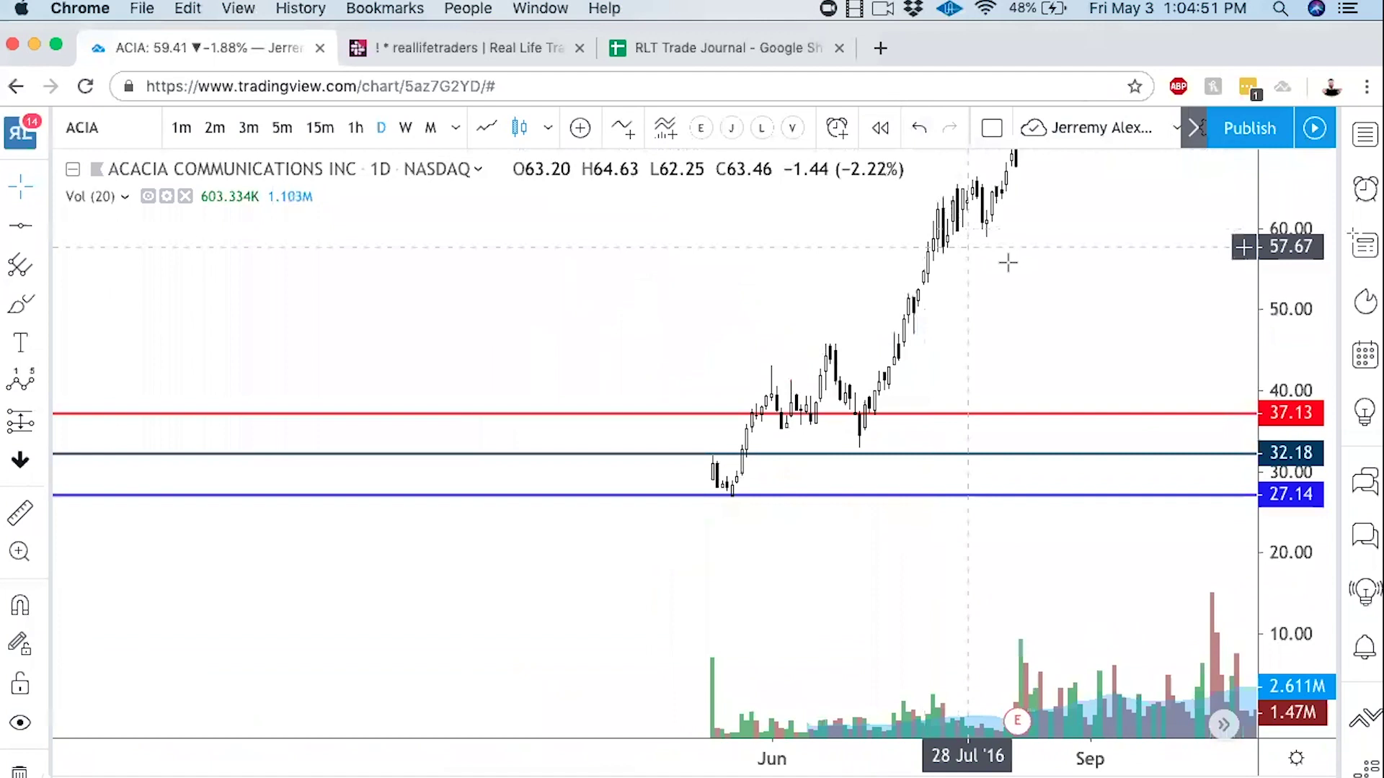
left_click_drag(959, 302, 310, 255)
left_click_drag(927, 277, 271, 240)
scroll(1132, 529, "down", 3)
left_click_drag(1132, 528, 550, 560)
scroll(550, 559, "down", 3)
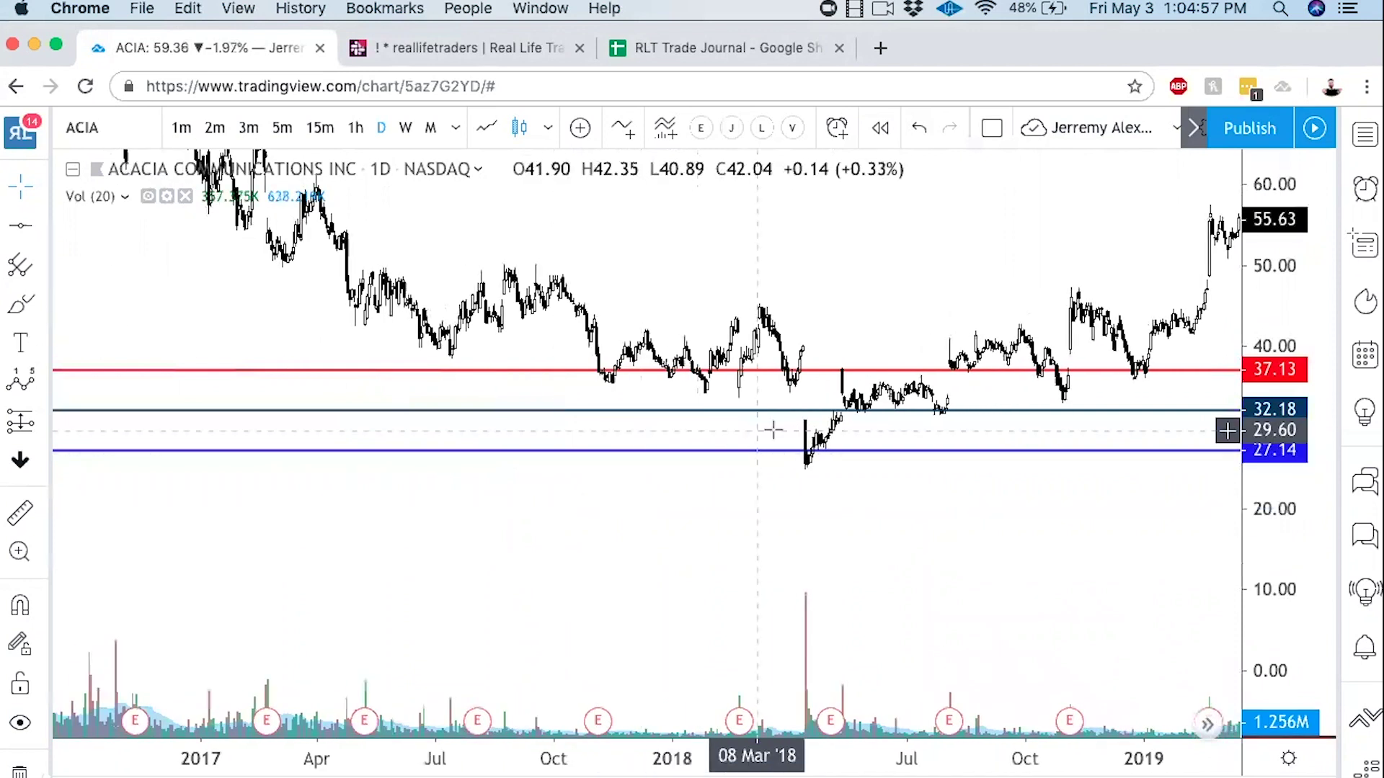
scroll(803, 469, "up", 5)
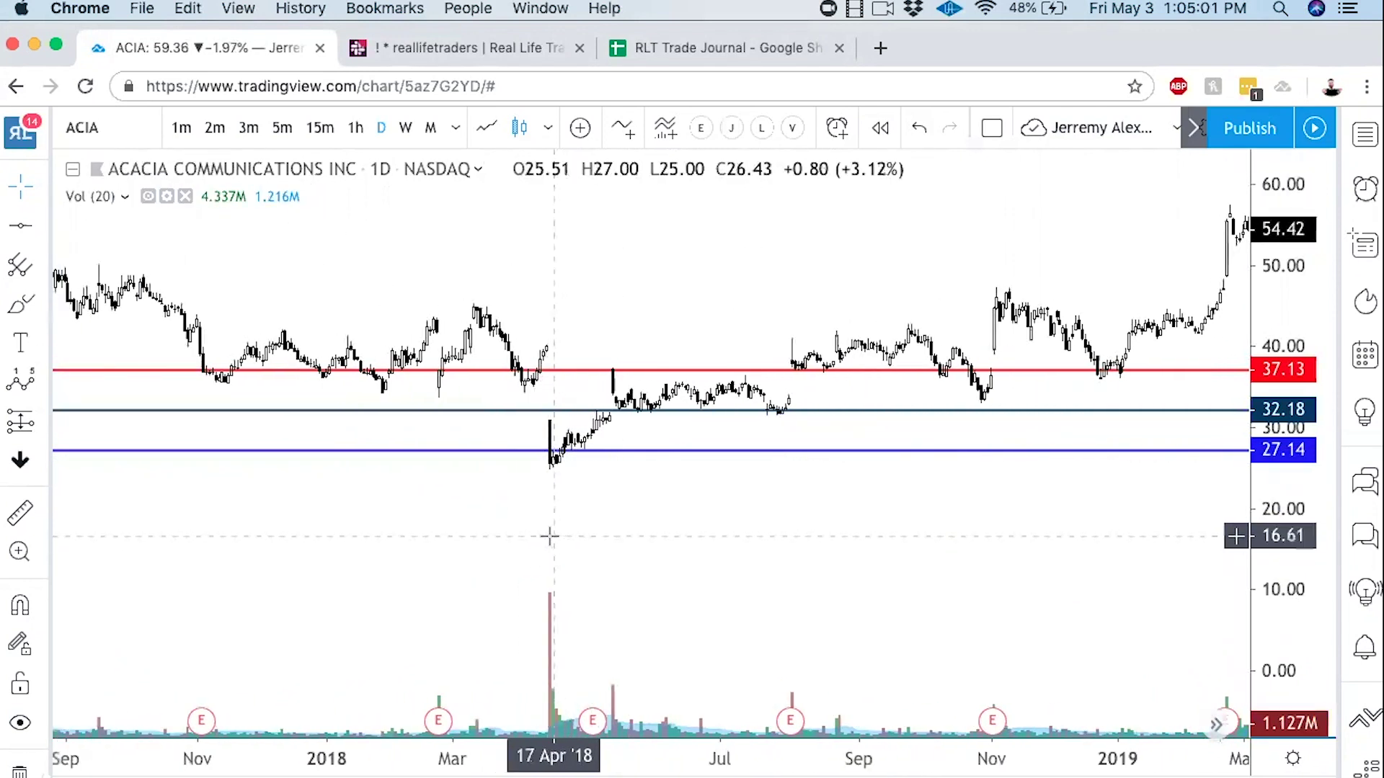
left_click_drag(937, 550, 601, 668)
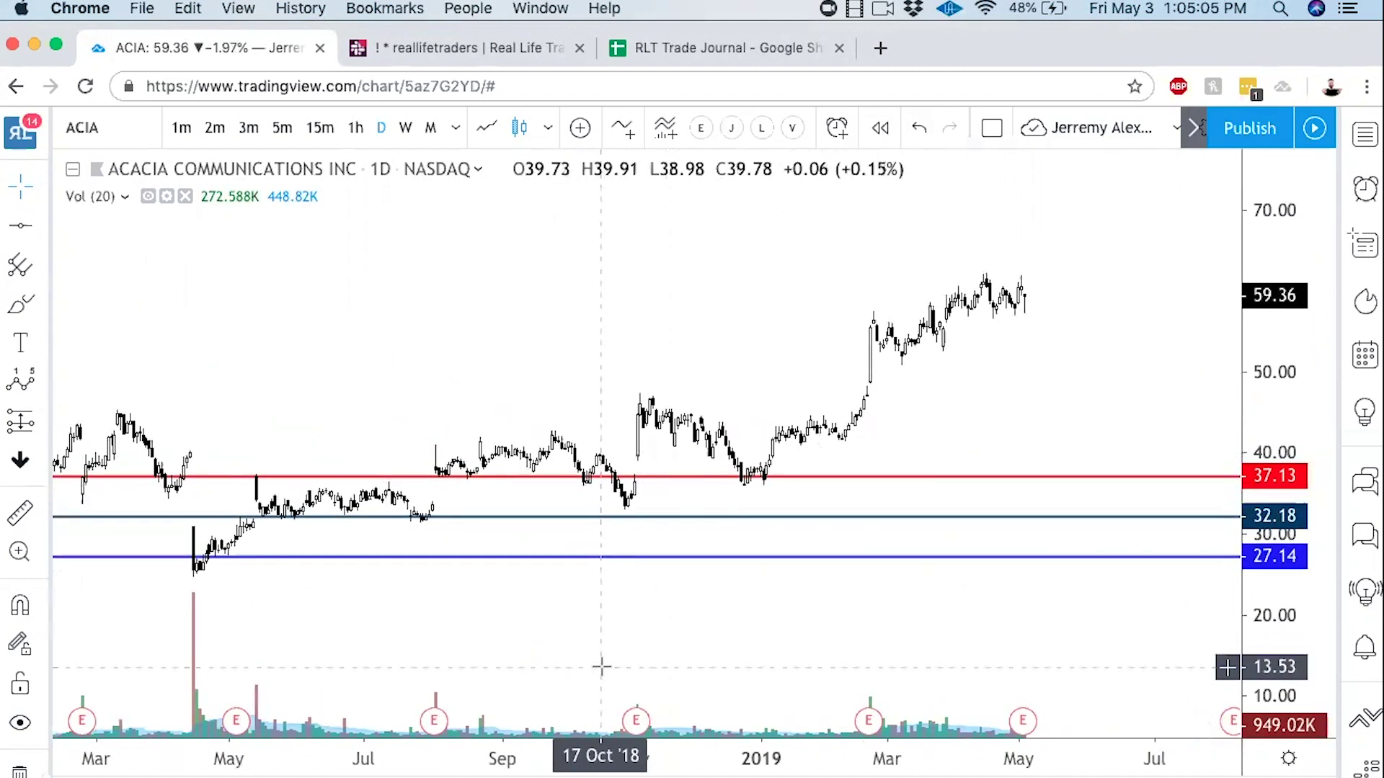
left_click(133, 129)
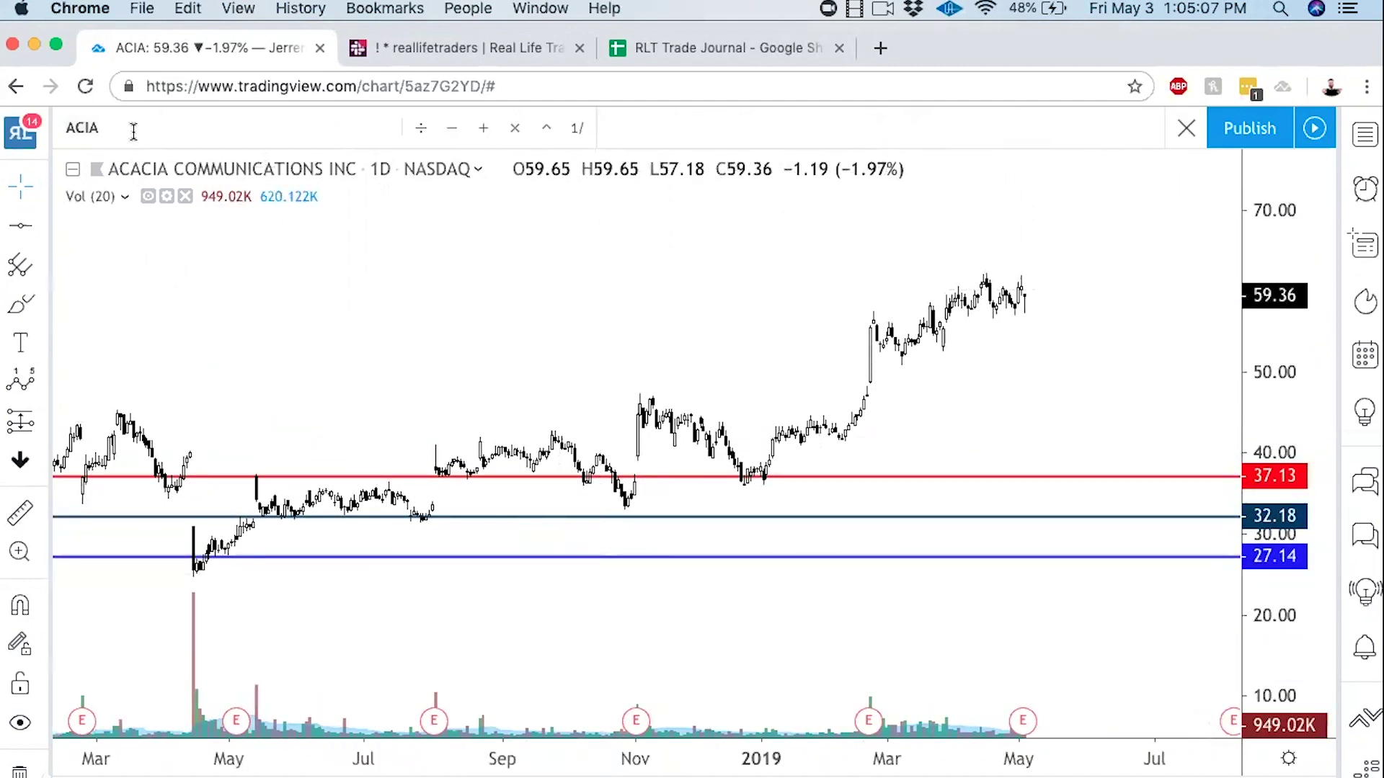
Step: Load the SHAK chart and zoom out to its 2015 history
type("SHAK")
key("Return")
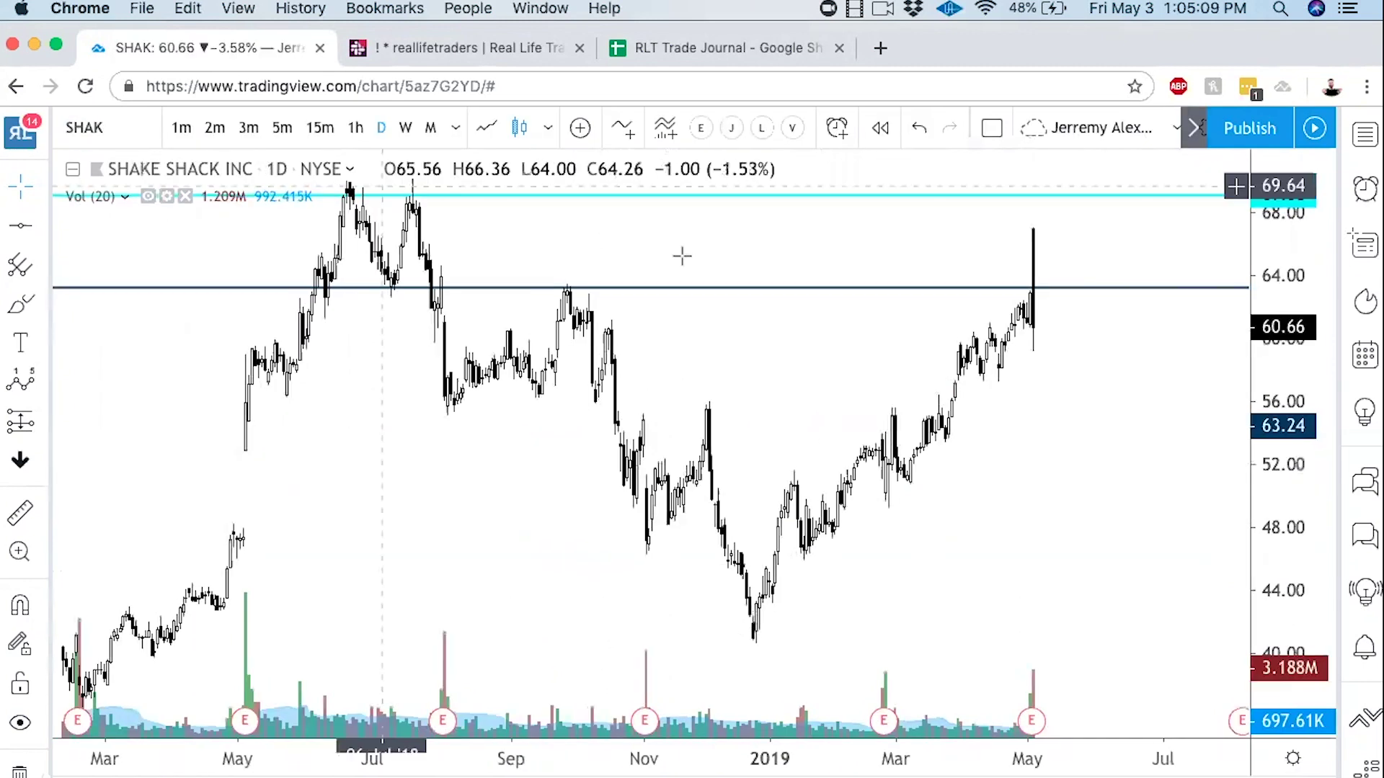
scroll(738, 226, "down", 4)
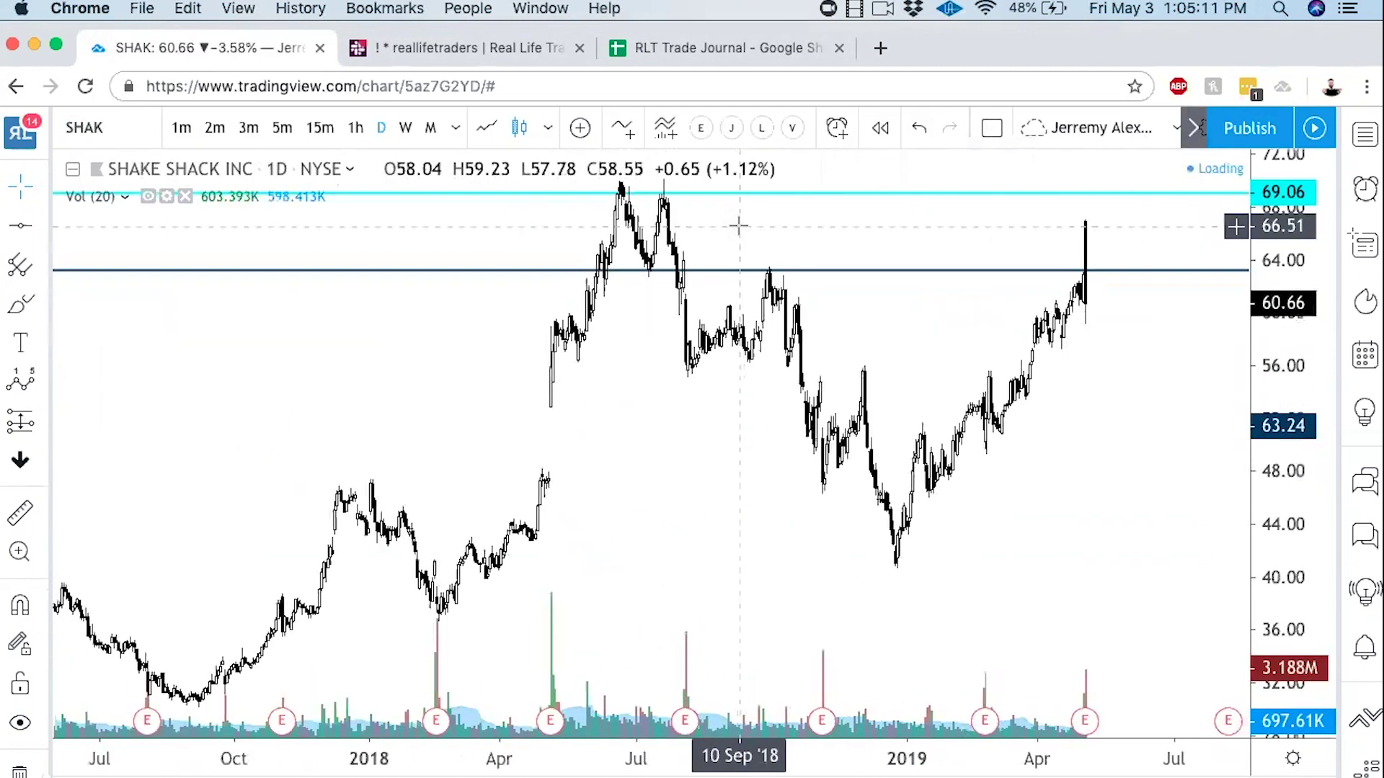
scroll(738, 225, "down", 3)
scroll(624, 416, "down", 3)
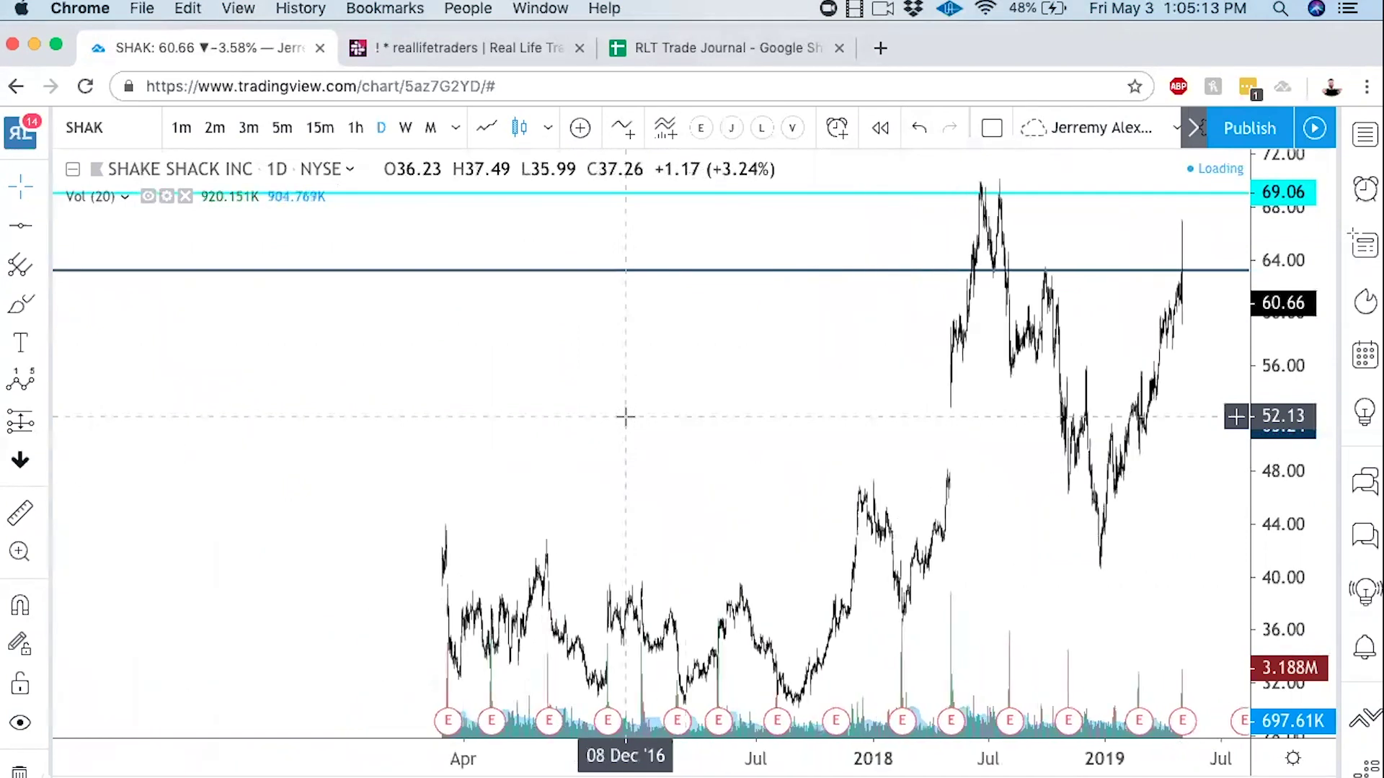
scroll(625, 416, "down", 3)
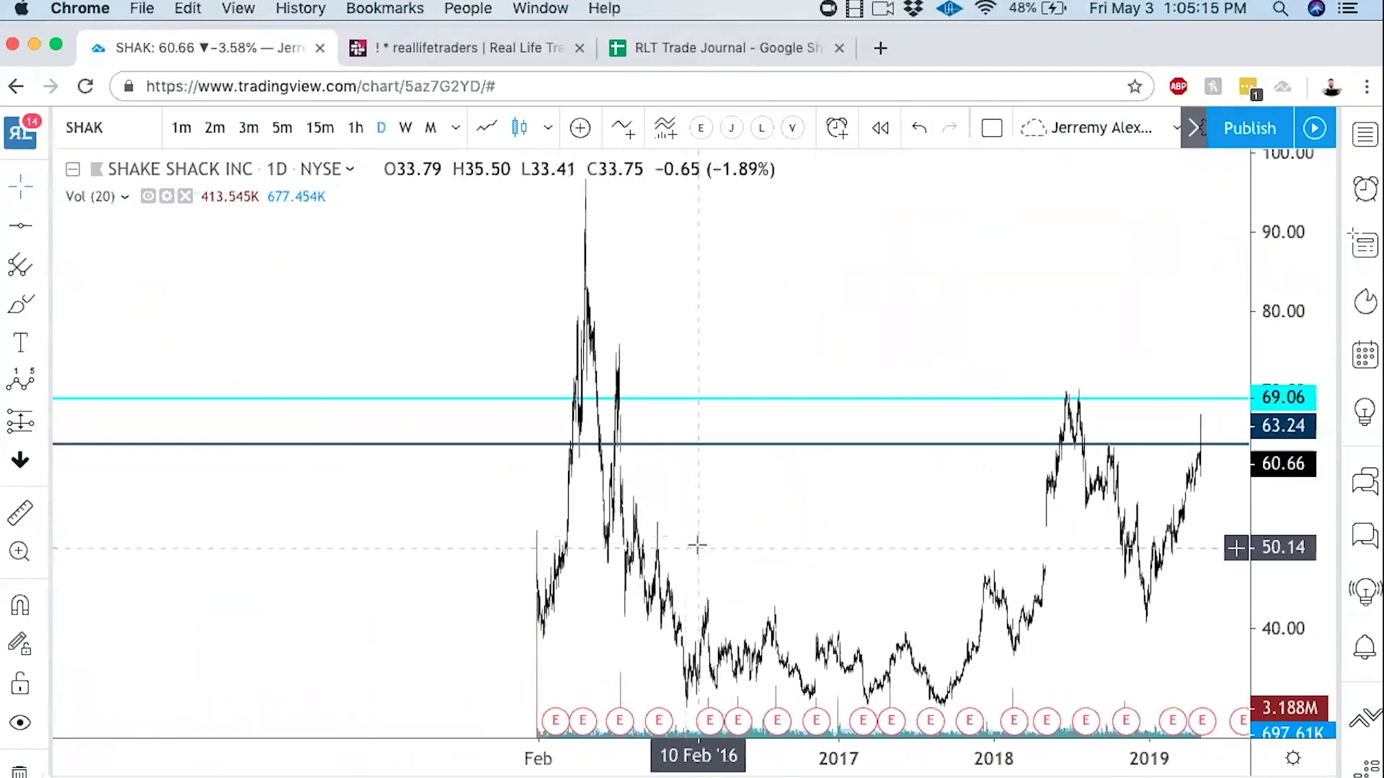
scroll(689, 537, "up", 1)
Step: Centre on the 2015 rally and draw a red arrow at the ~92 peak candle
left_click_drag(423, 306, 905, 328)
scroll(907, 328, "up", 3)
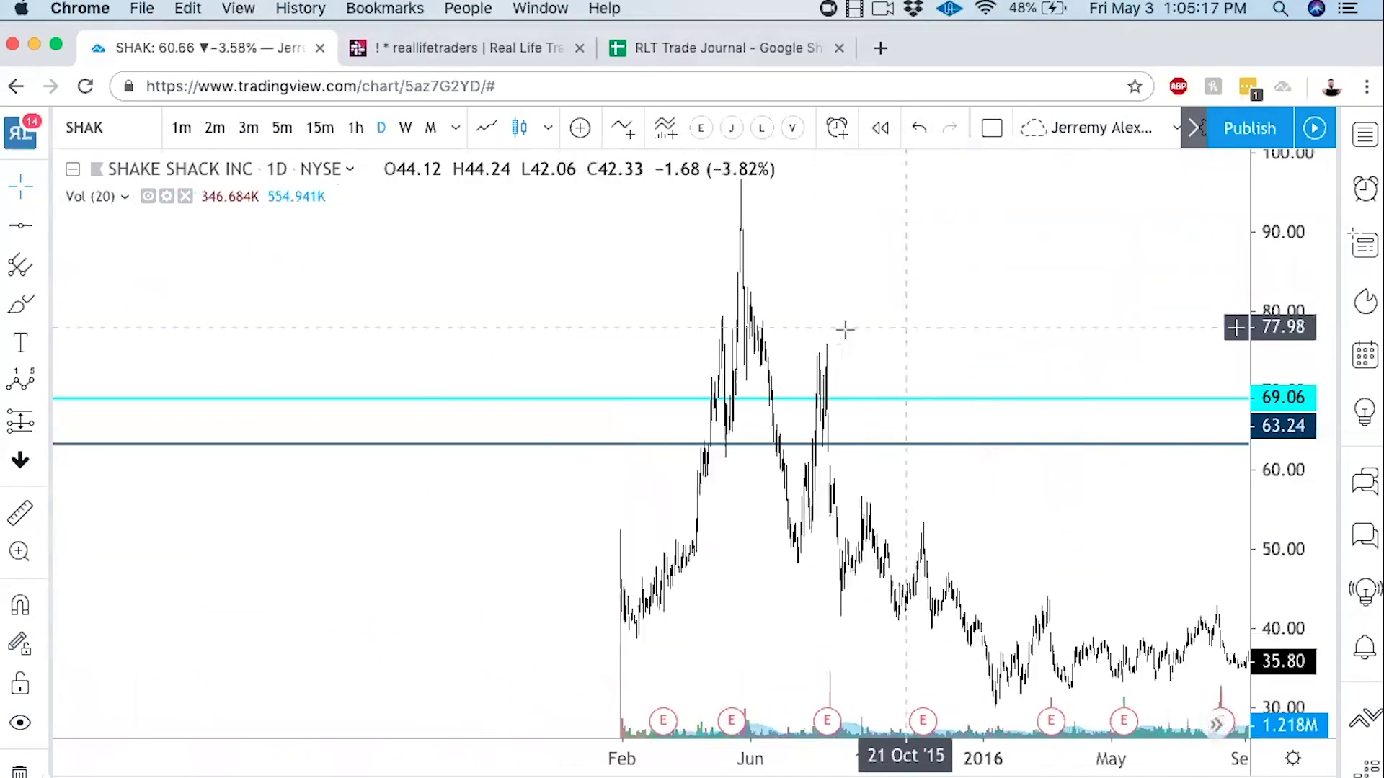
left_click_drag(716, 321, 1020, 321)
scroll(1020, 323, "up", 4)
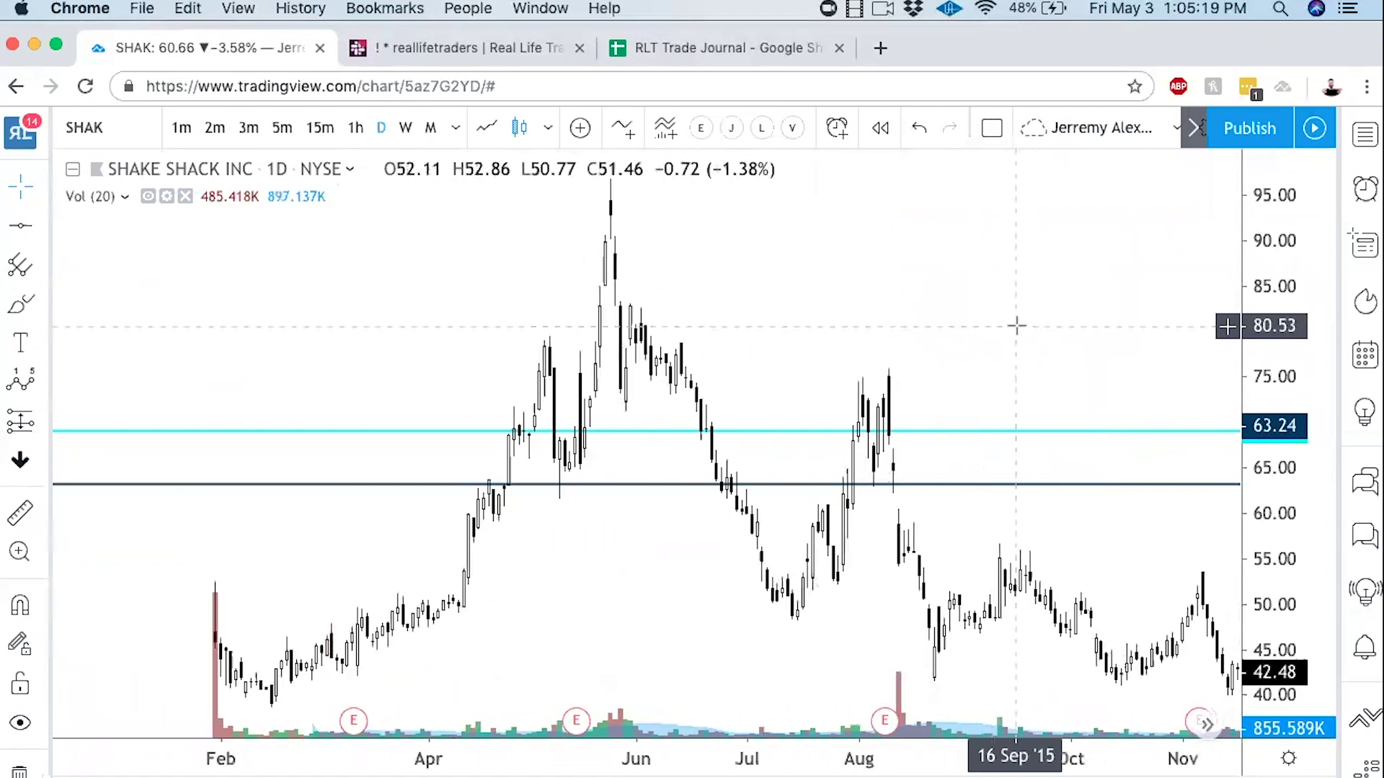
scroll(1016, 326, "up", 1)
left_click_drag(760, 293, 1043, 349)
scroll(961, 386, "up", 2)
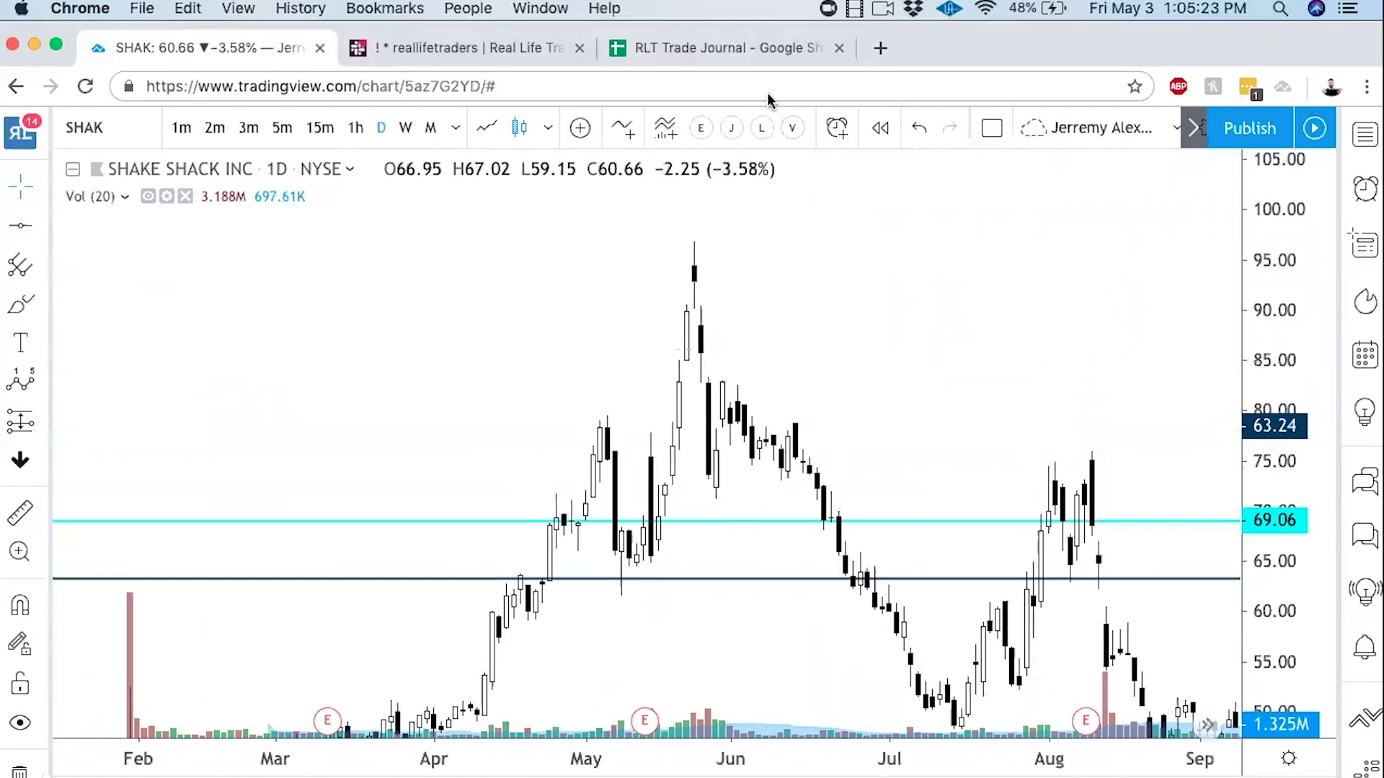
mouse_move(1015, 196)
left_mouse_down()
mouse_move(789, 247)
mouse_move(716, 292)
left_mouse_up()
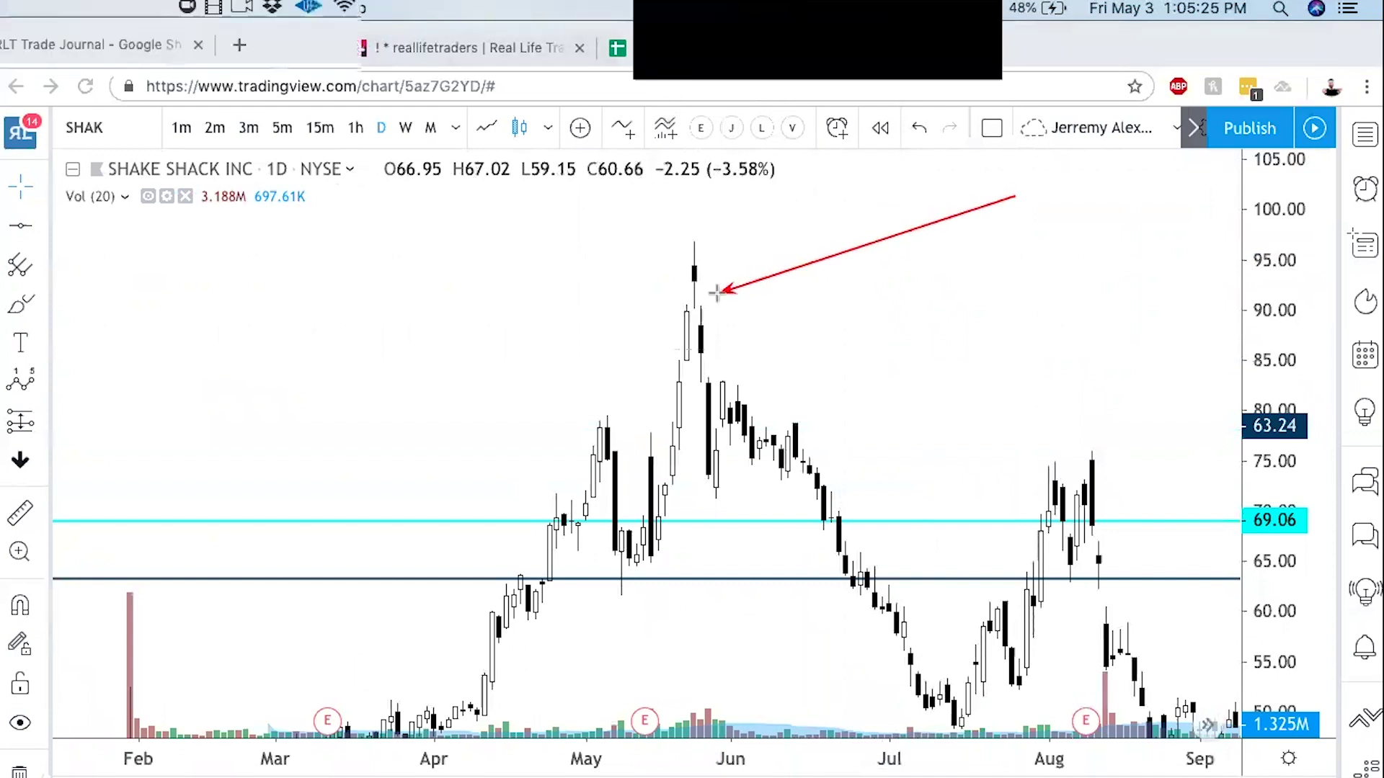
left_click(514, 247)
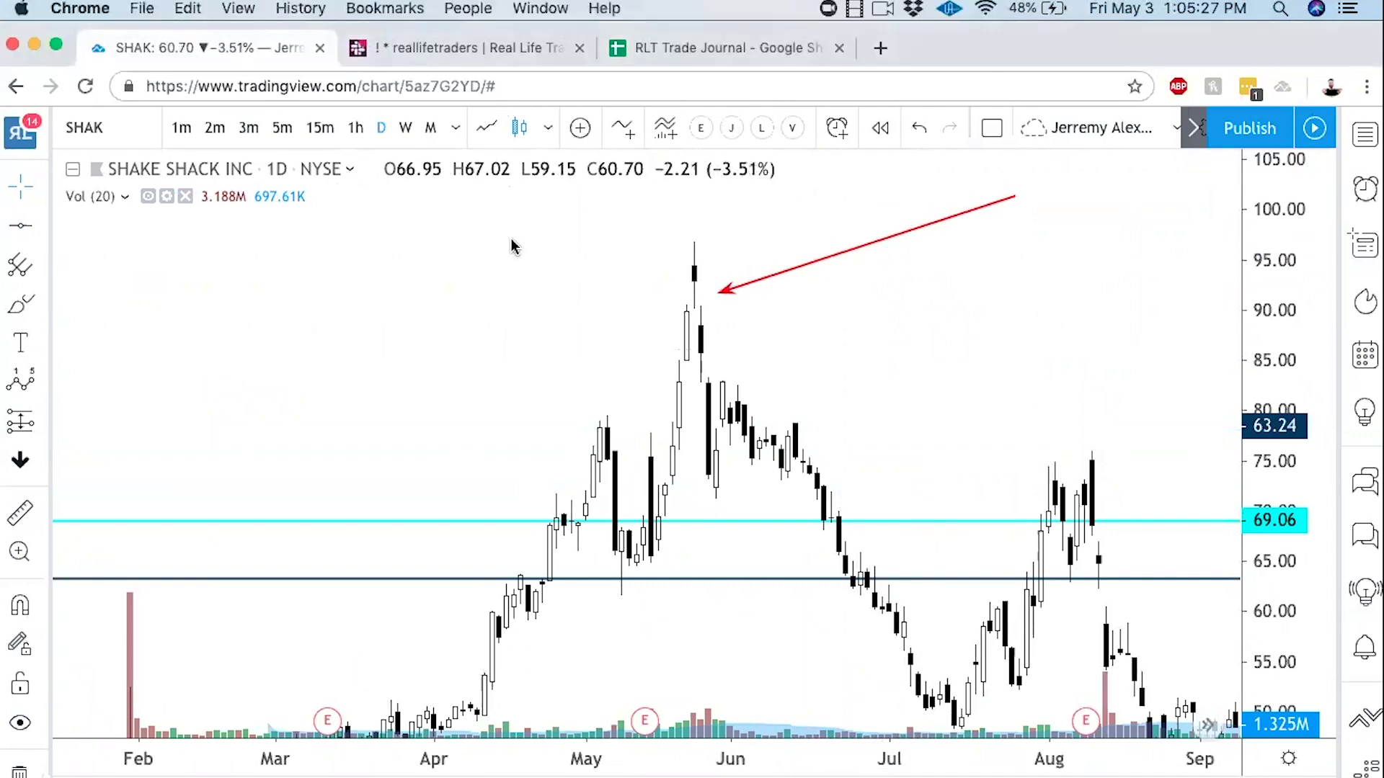
Step: Write 'No' on the SHAK chart and add a red mark at the 2015 peak top
mouse_move(216, 346)
left_mouse_down()
mouse_move(248, 287)
mouse_move(274, 324)
mouse_move(272, 310)
mouse_move(318, 345)
left_mouse_up()
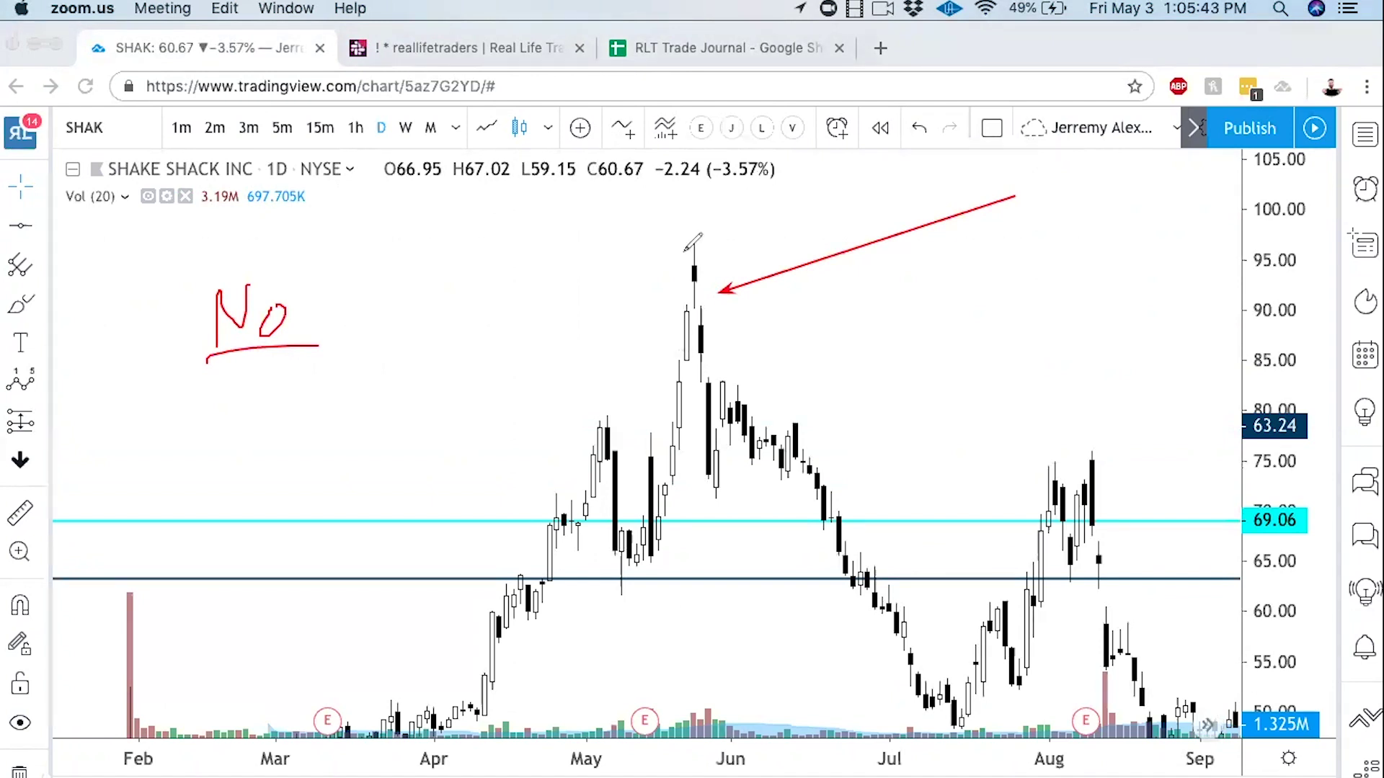
mouse_move(674, 320)
left_mouse_down()
mouse_move(675, 289)
mouse_move(721, 226)
mouse_move(717, 330)
left_mouse_up()
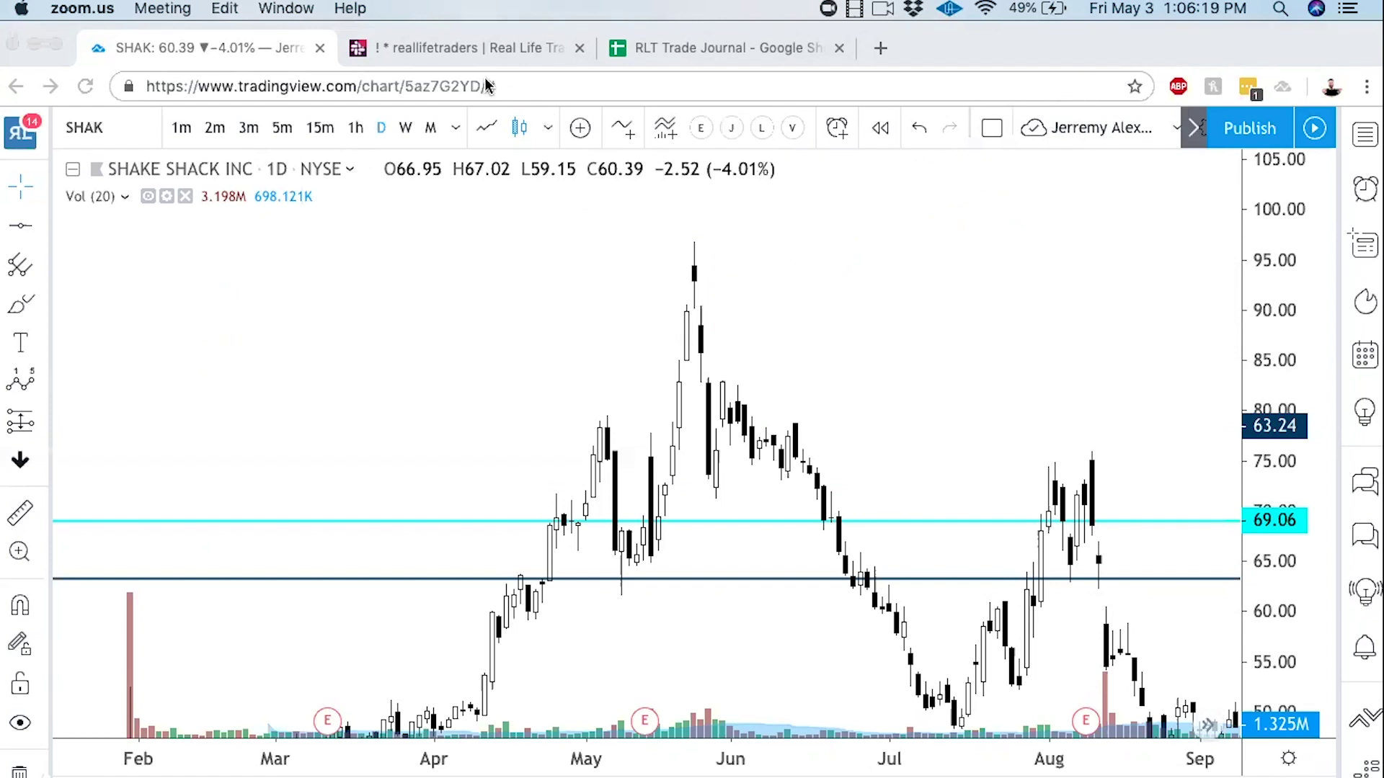
Step: Clear the red annotations and pan SHAK's chart forward through 2015 and 2016
left_click(596, 300)
scroll(602, 428, "left", 5)
scroll(704, 207, "left", 3)
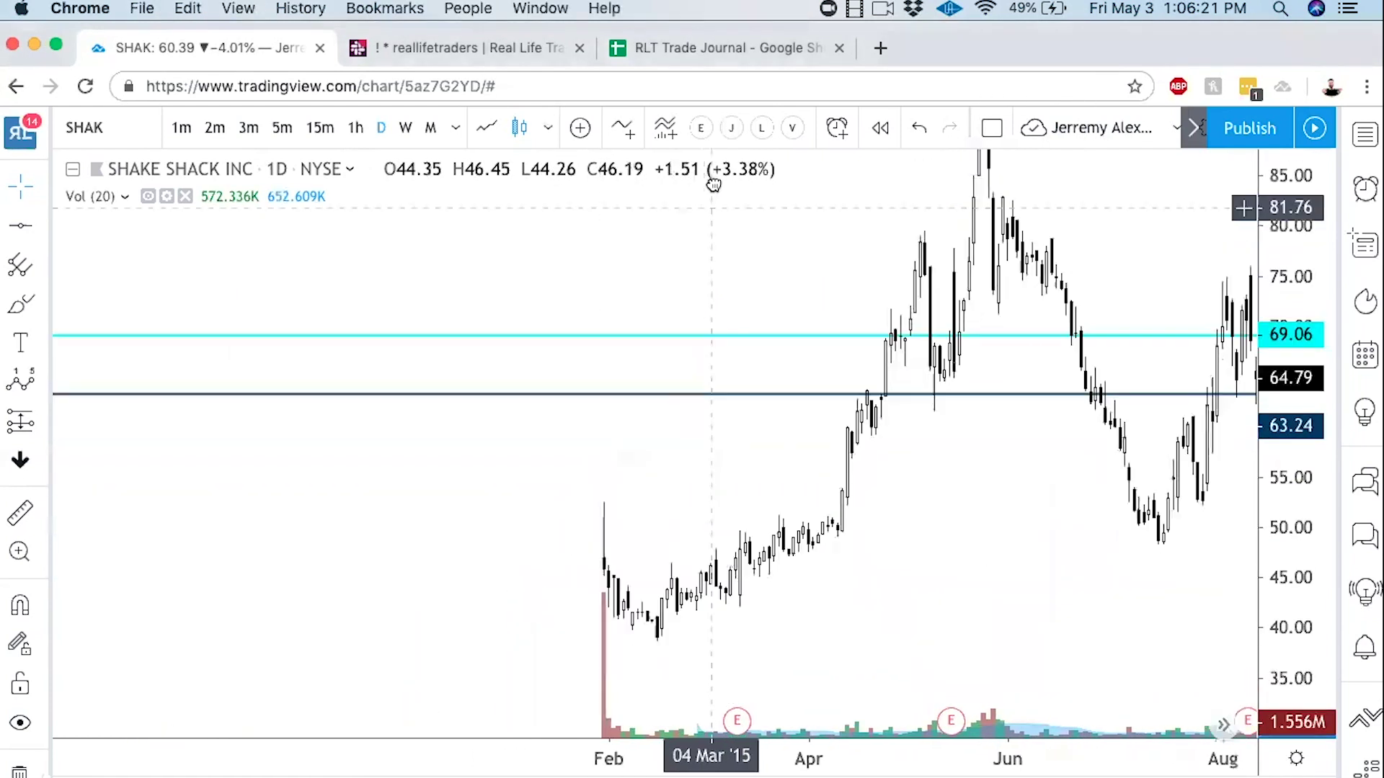
left_click_drag(704, 191, 301, 368)
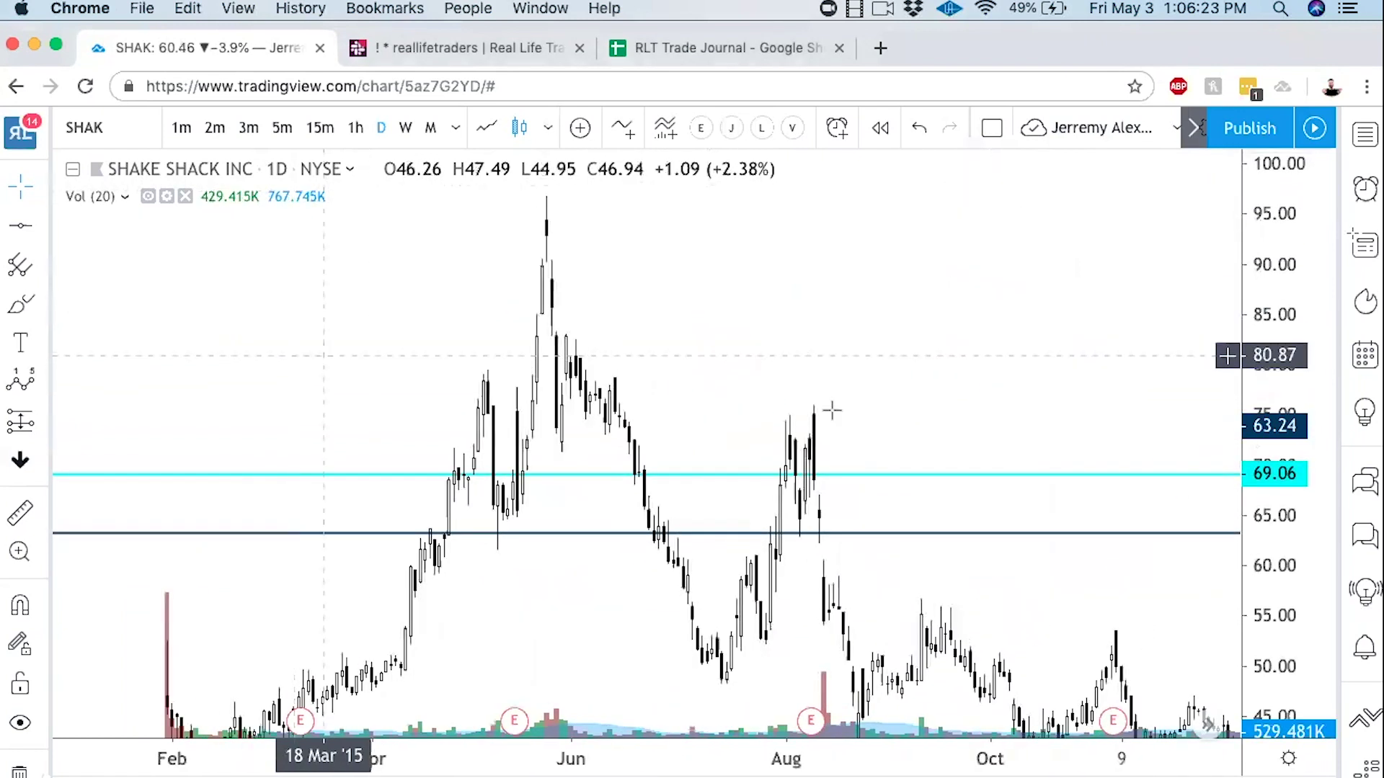
left_click_drag(856, 473, 581, 285)
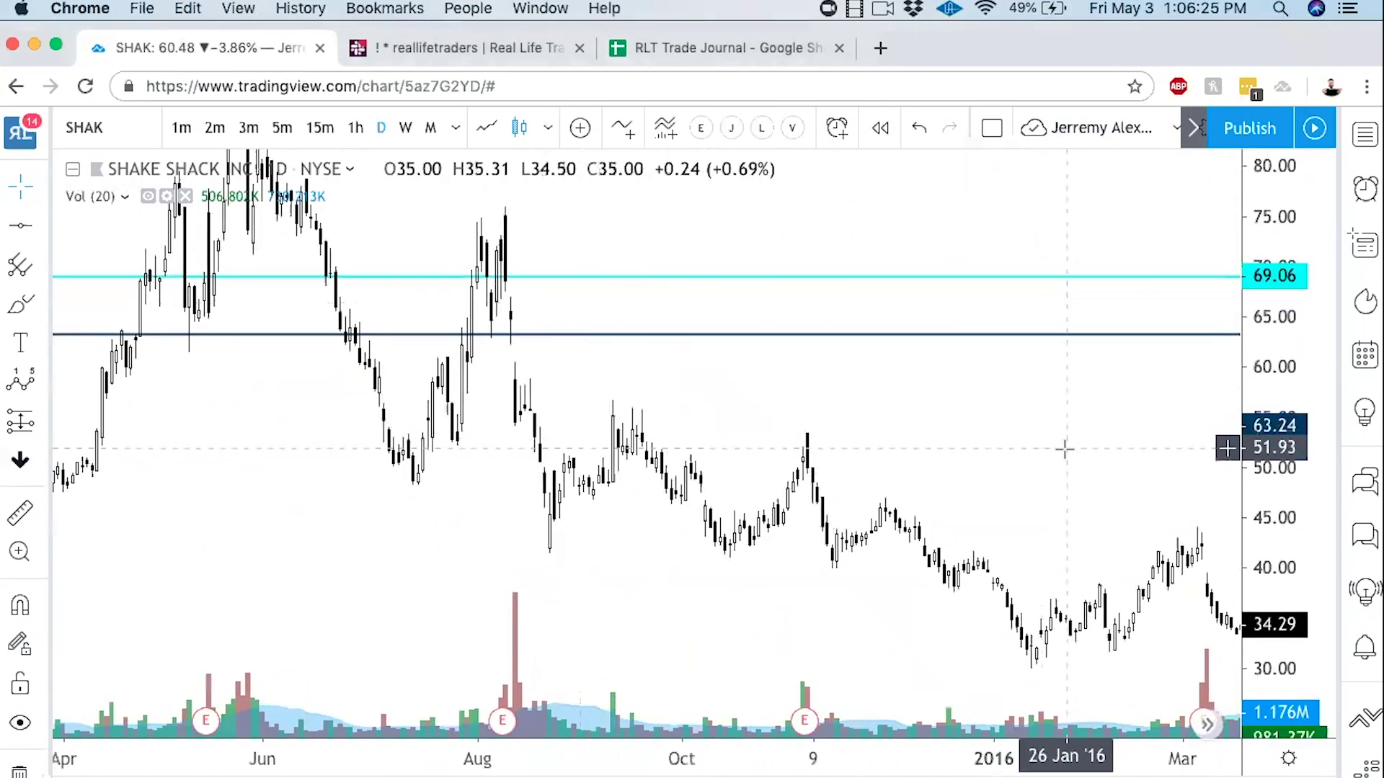
left_click_drag(1062, 451, 470, 288)
scroll(807, 461, "down", 5)
scroll(808, 461, "down", 3)
Step: Pan and zoom to the latest 2019 candles, showing the May spike above 63.24
left_click_drag(806, 461, 383, 562)
scroll(951, 504, "up", 5)
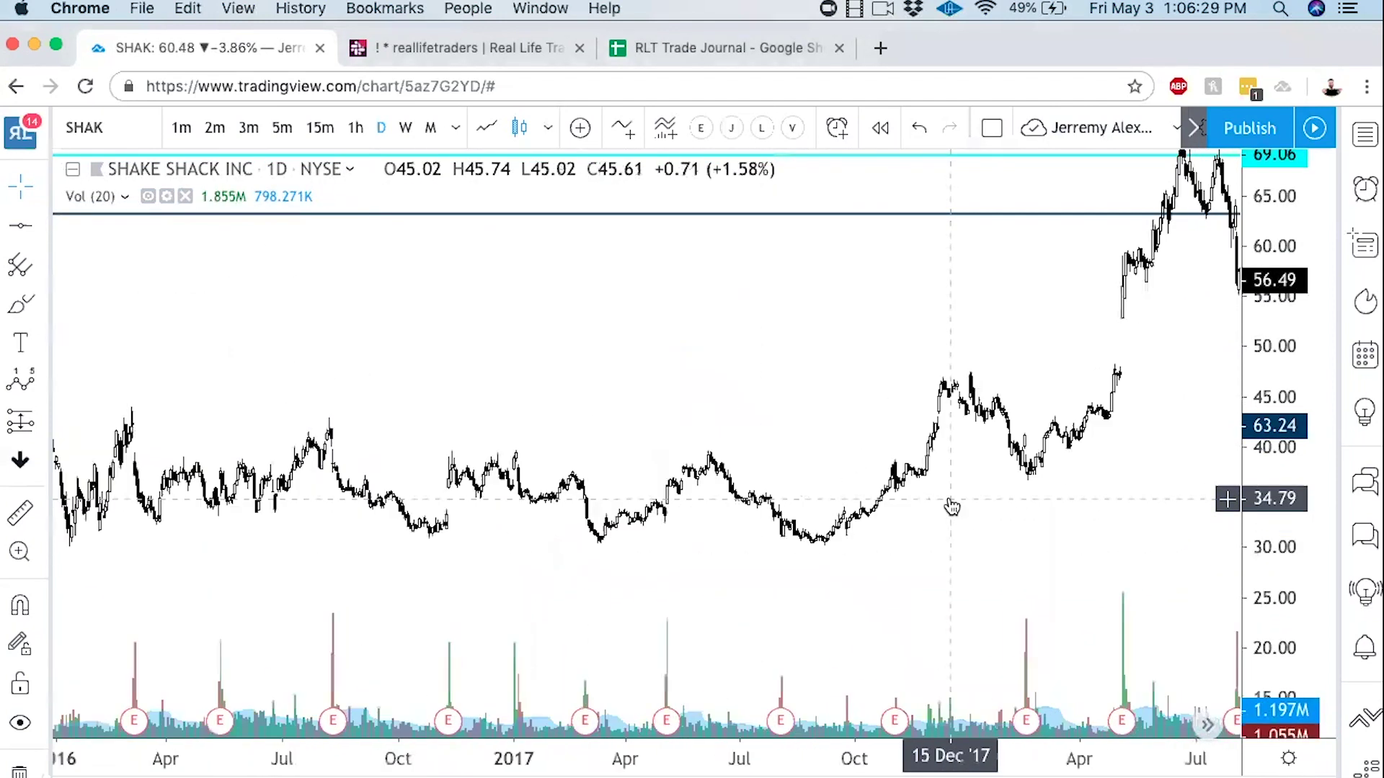
left_click_drag(1052, 318, 807, 571)
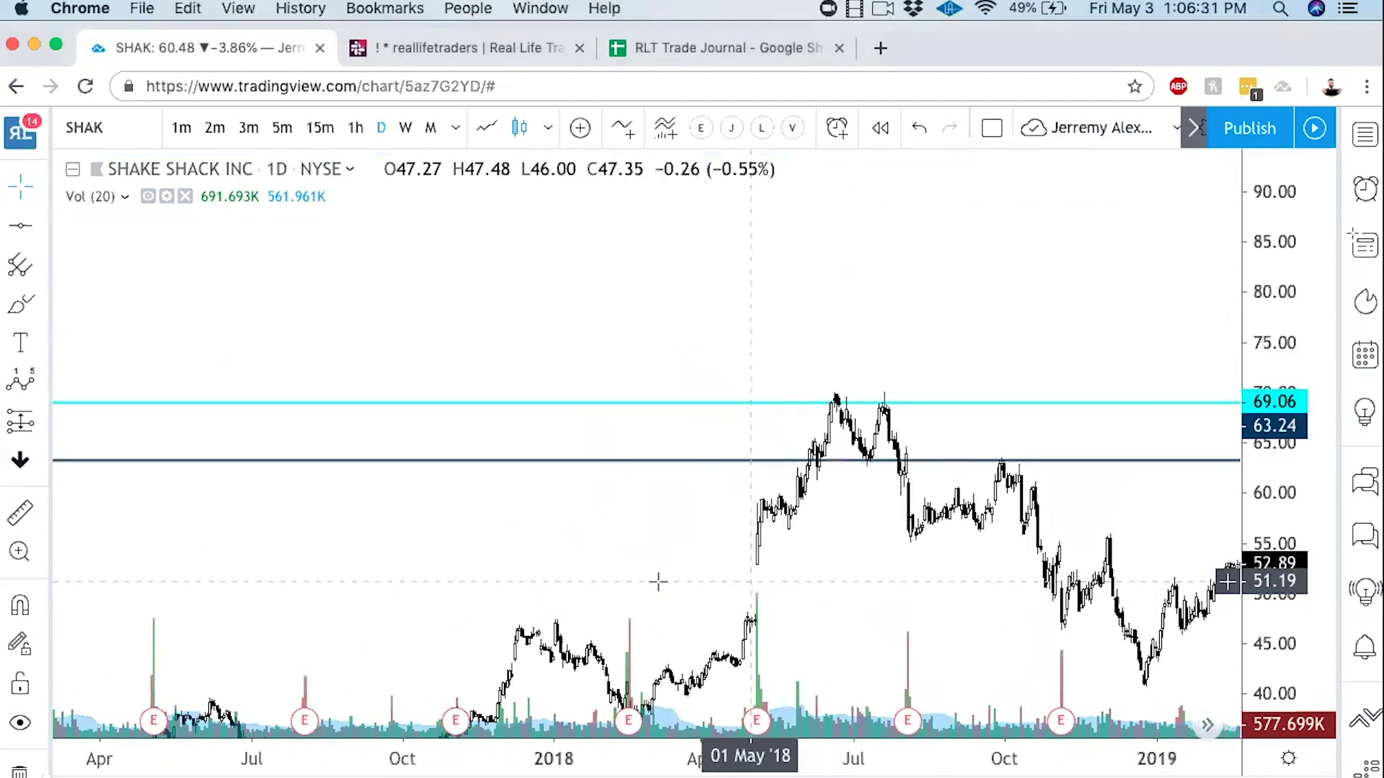
left_click_drag(658, 577, 361, 522)
scroll(760, 466, "up", 2)
scroll(1190, 519, "up", 4)
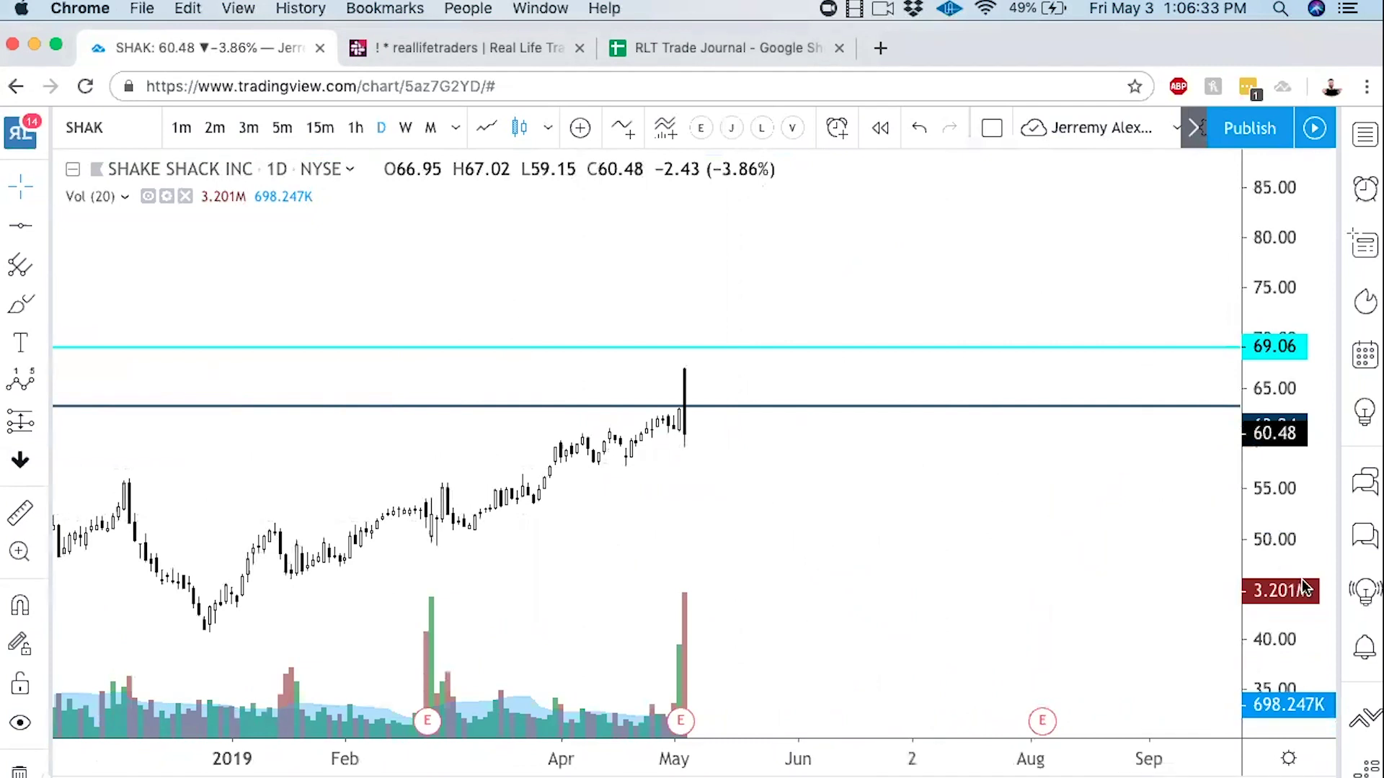
scroll(1229, 315, "up", 3)
left_click_drag(861, 464, 963, 534)
scroll(963, 533, "down", 1)
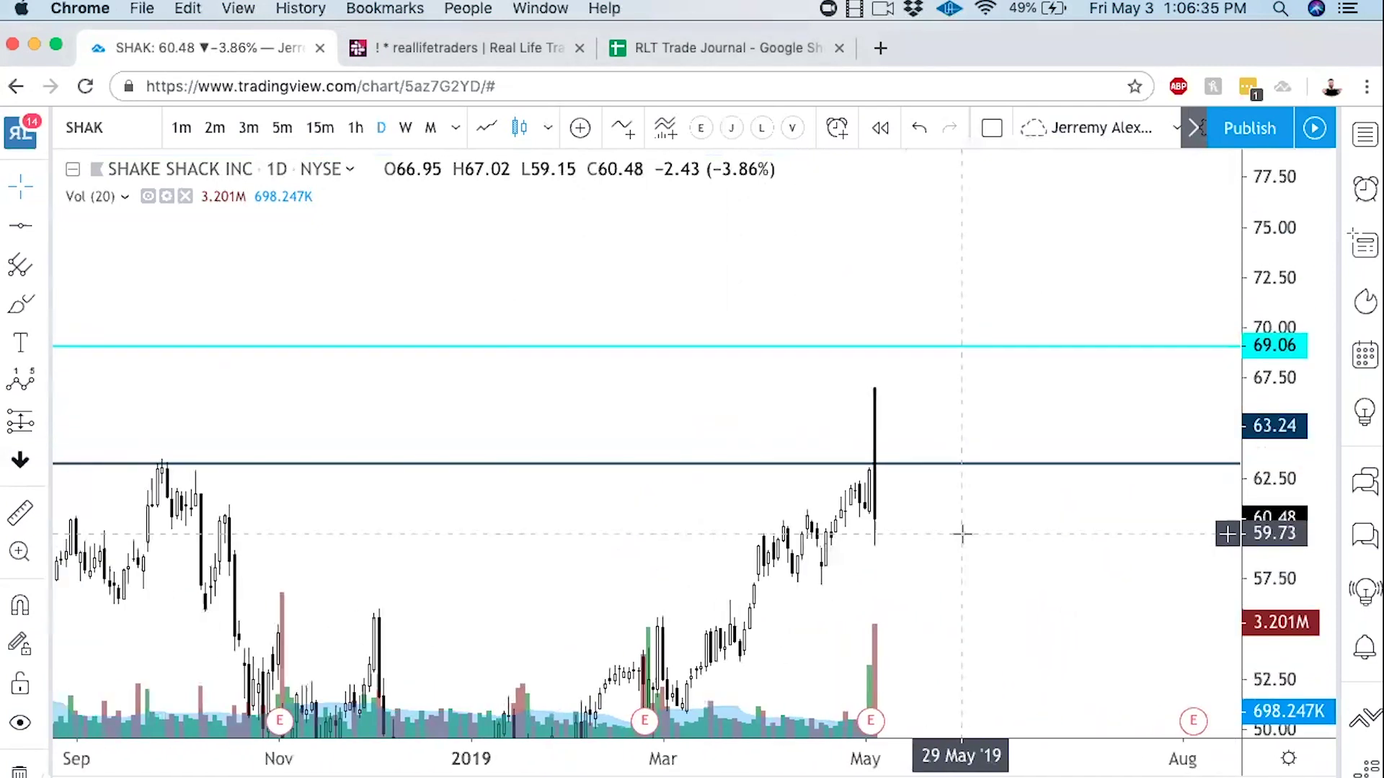